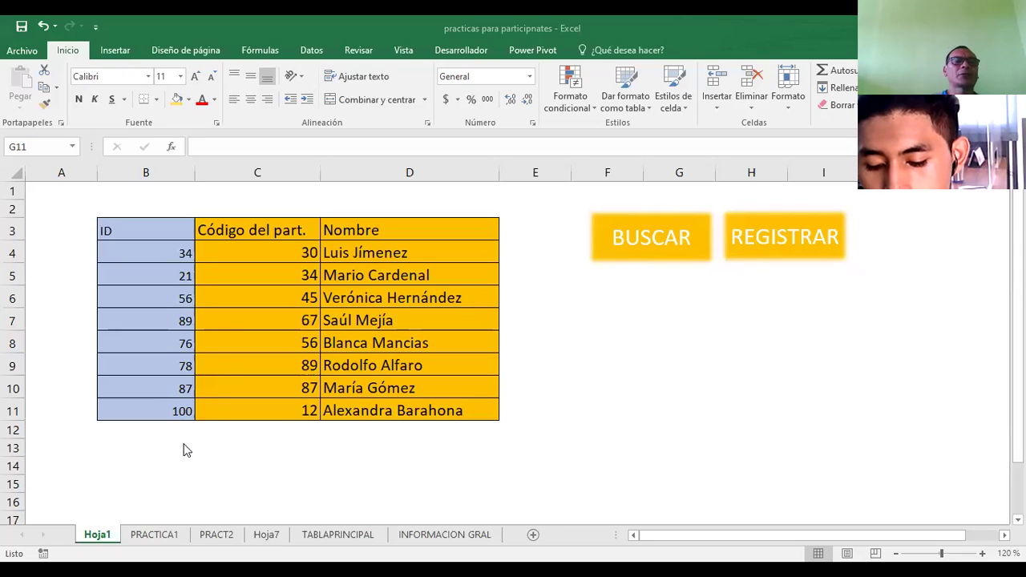
- Browse the PRACTICA1, PRACT2, Hoja7 and TABLAPRINCIPAL sheets, return to Hoja1, then switch to the LISTAS workbook
left_click(164, 228)
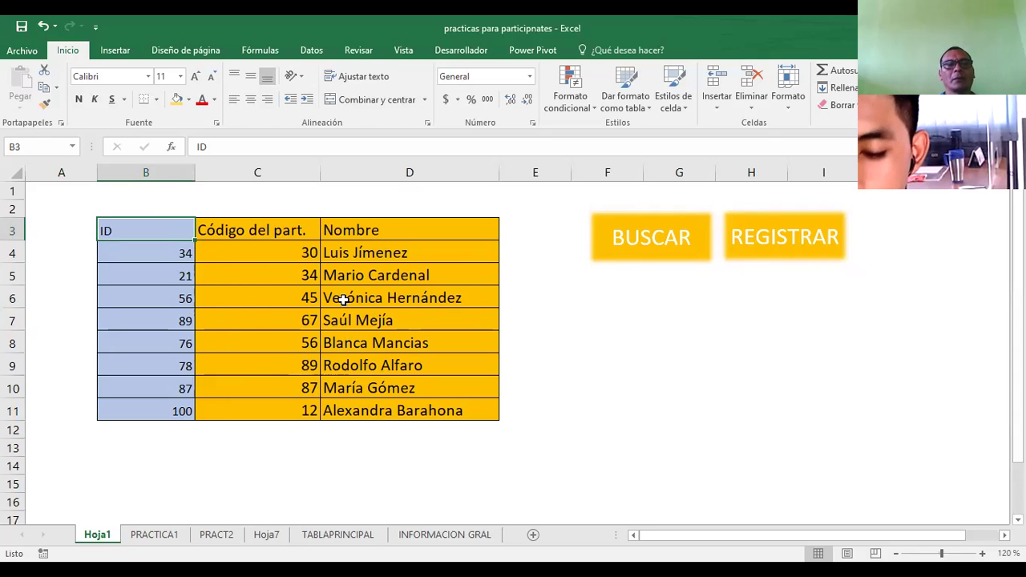
left_click(154, 537)
left_click(218, 537)
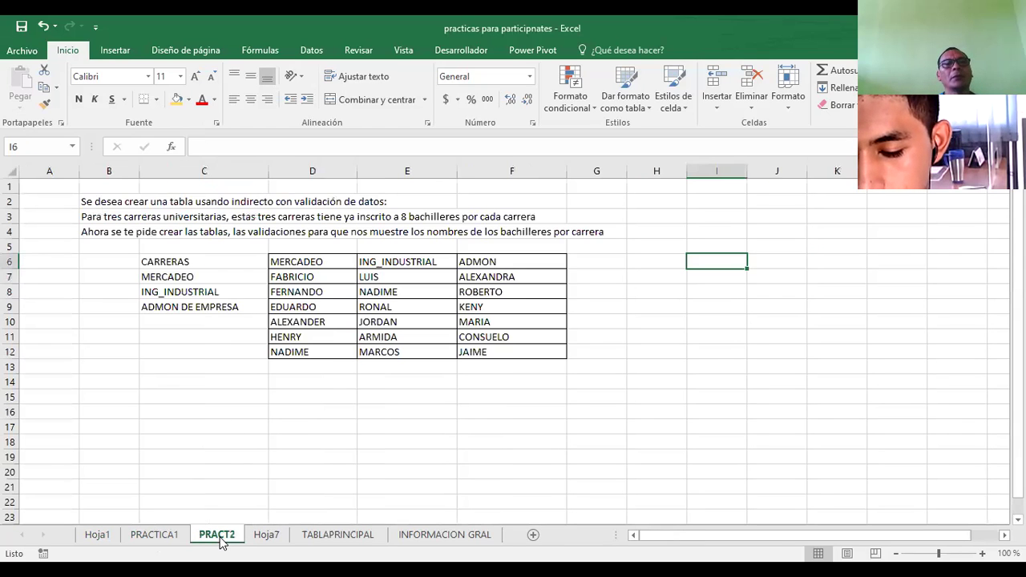
left_click(266, 536)
left_click(314, 538)
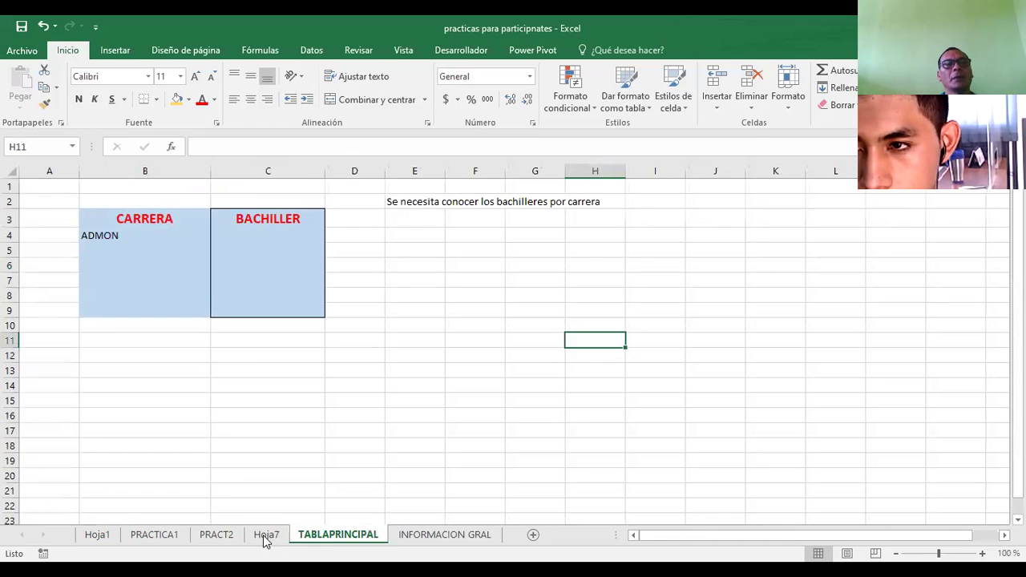
left_click(97, 535)
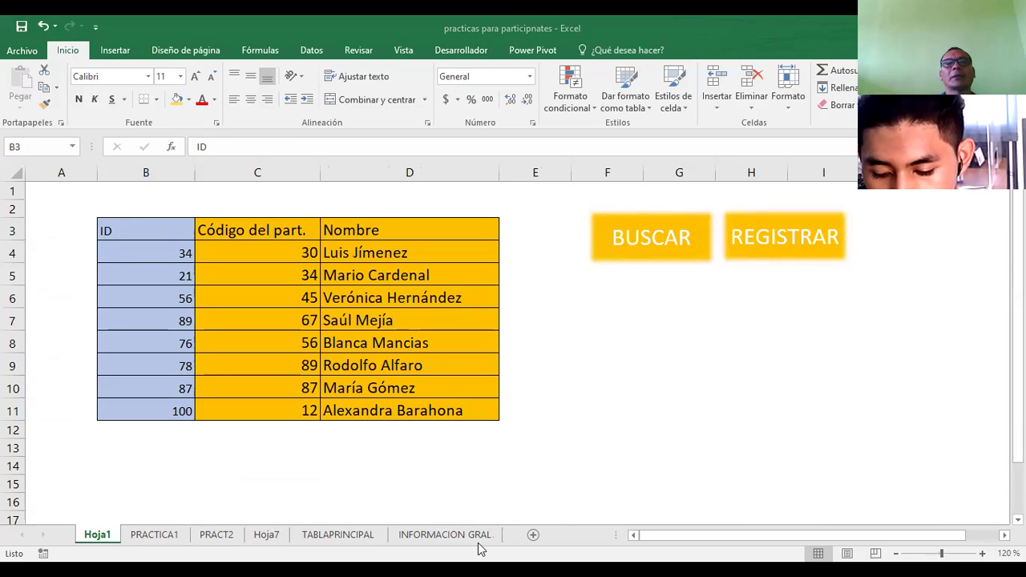
key("alt+Tab")
- Look over the INDIRECTO CON VALIDACION and Datos sheets of the LISTAS workbook
key("ctrl+Page_Up")
key("ctrl+Page_Up")
key("ctrl+Page_Up")
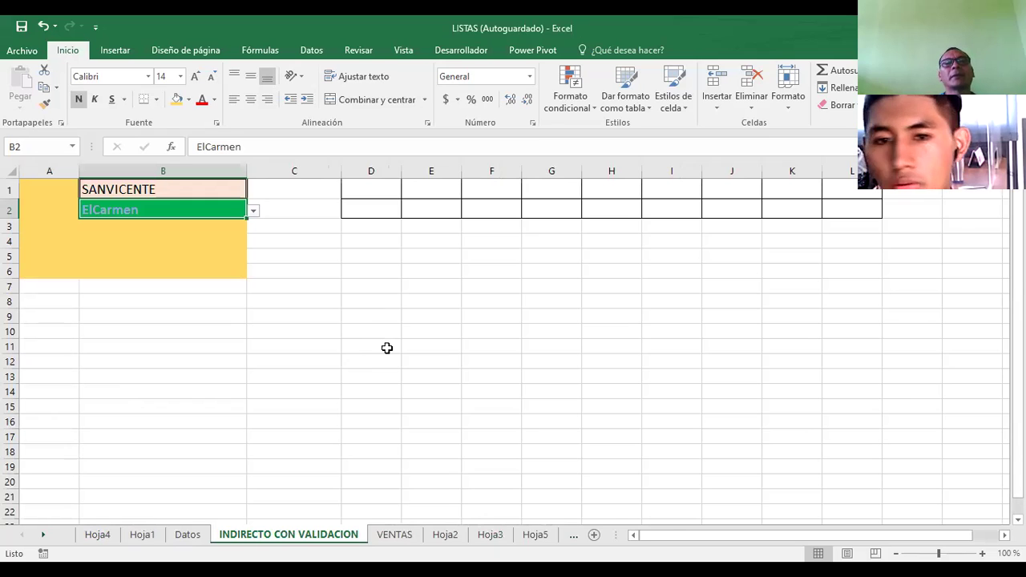
left_click(294, 319)
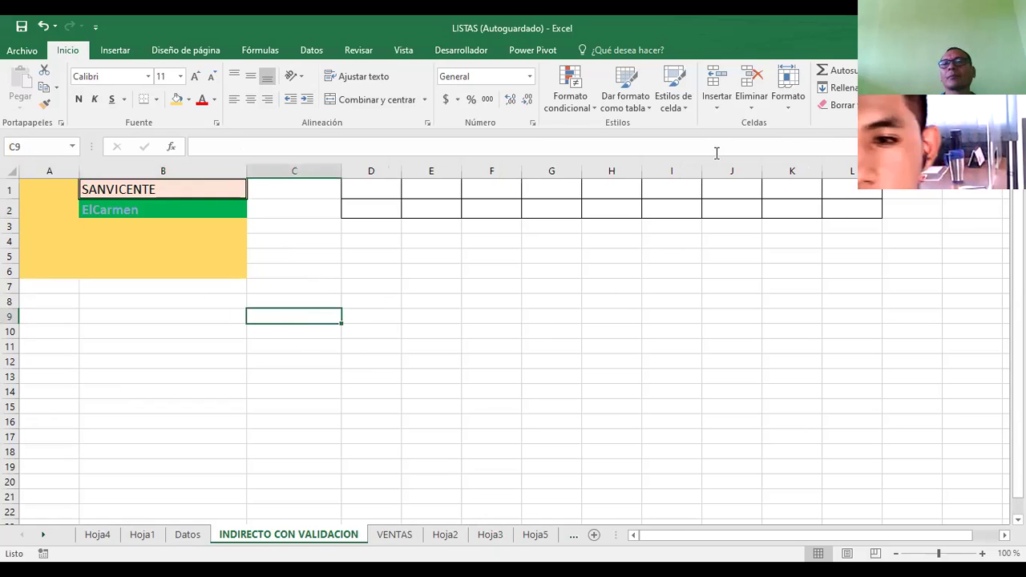
left_click(186, 539)
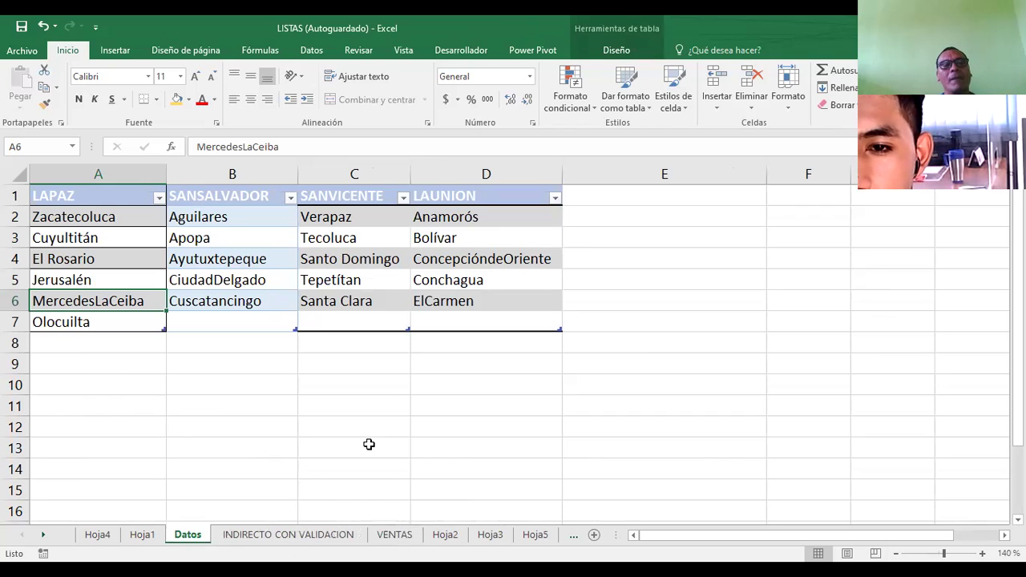
left_click(246, 538)
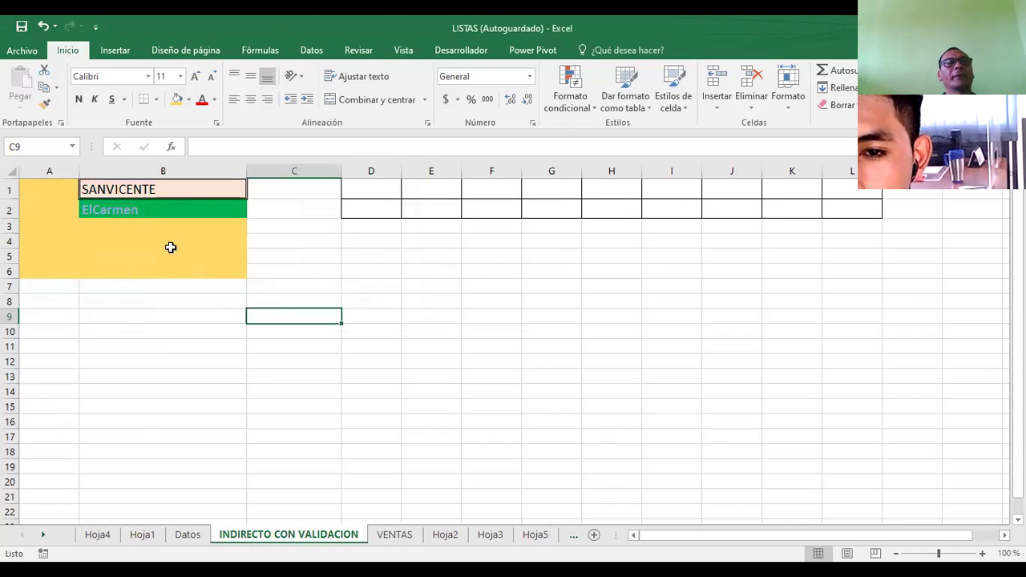
- Inspect B1's Lista validation source without changing it, ending on the Datos sheet
left_click(160, 185)
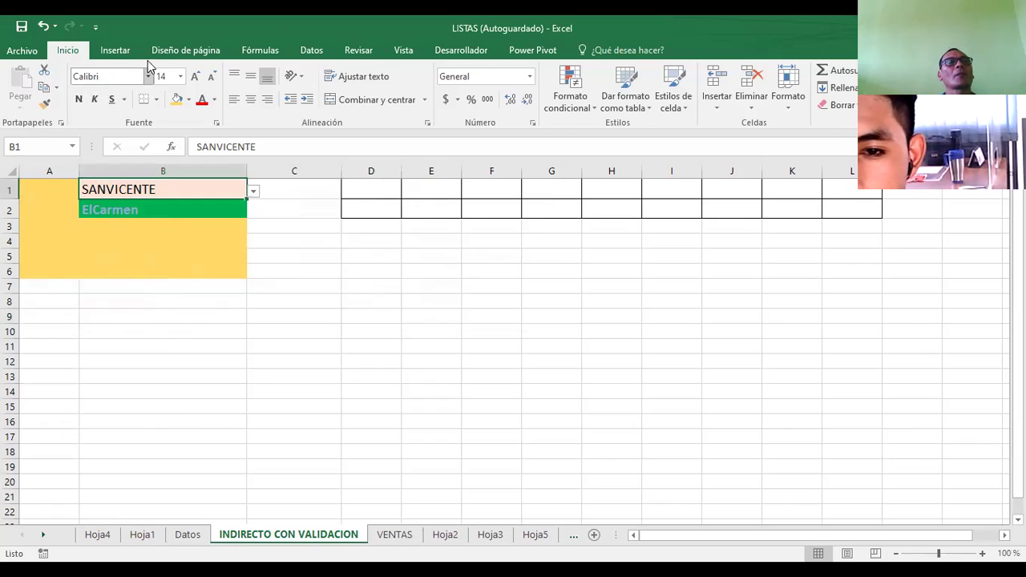
left_click(313, 52)
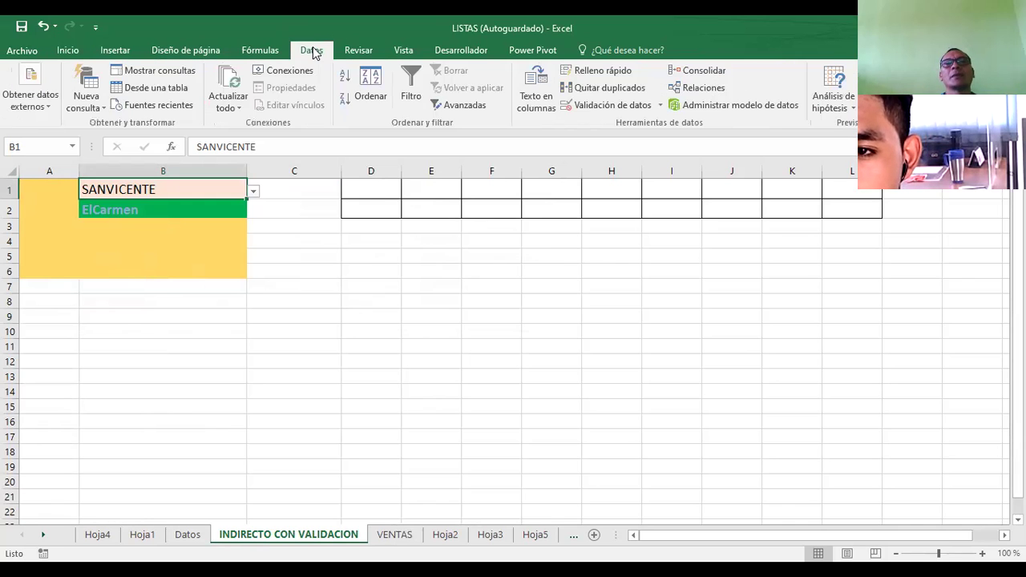
left_click(611, 105)
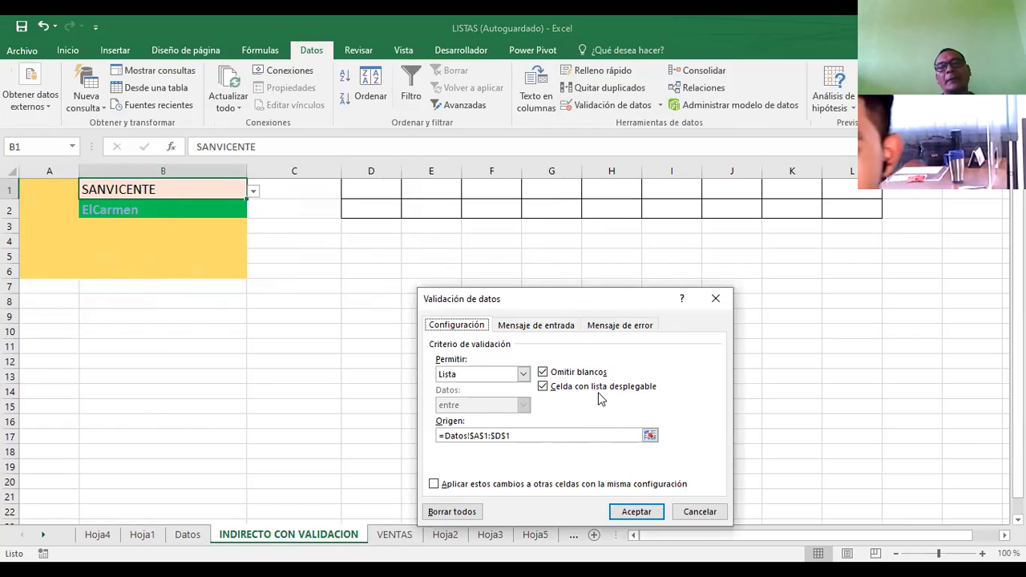
left_click(700, 512)
left_click(308, 392)
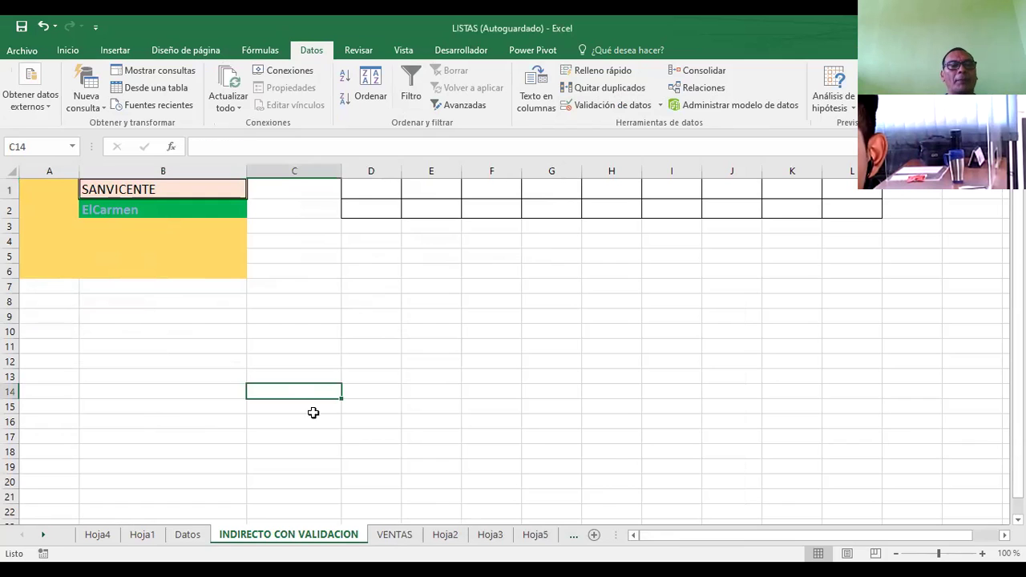
left_click(185, 542)
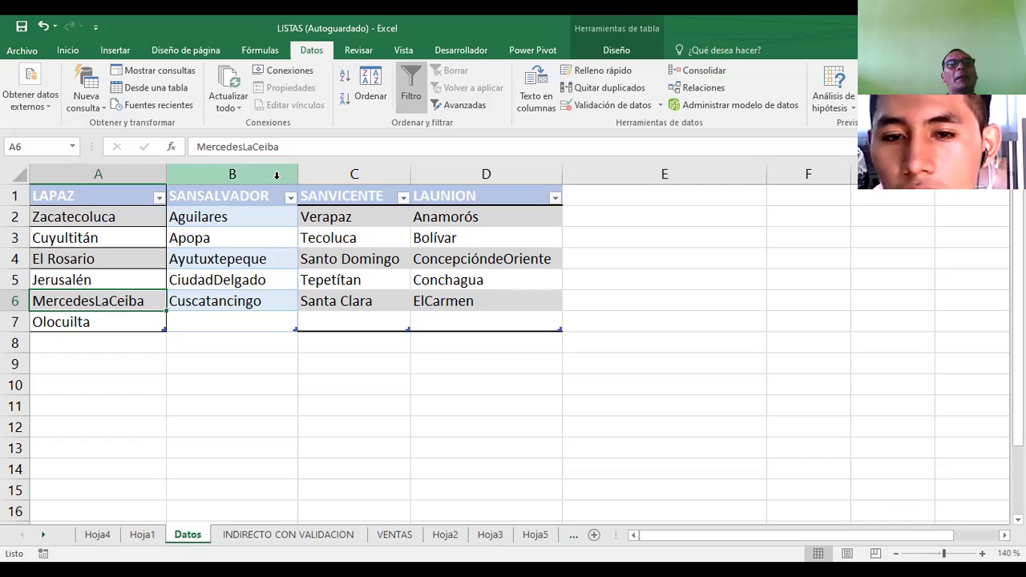
- Remove the filter arrows from the LAPAZ, SANSALVADOR, SANVICENTE and LAUNION headers
left_click(88, 194)
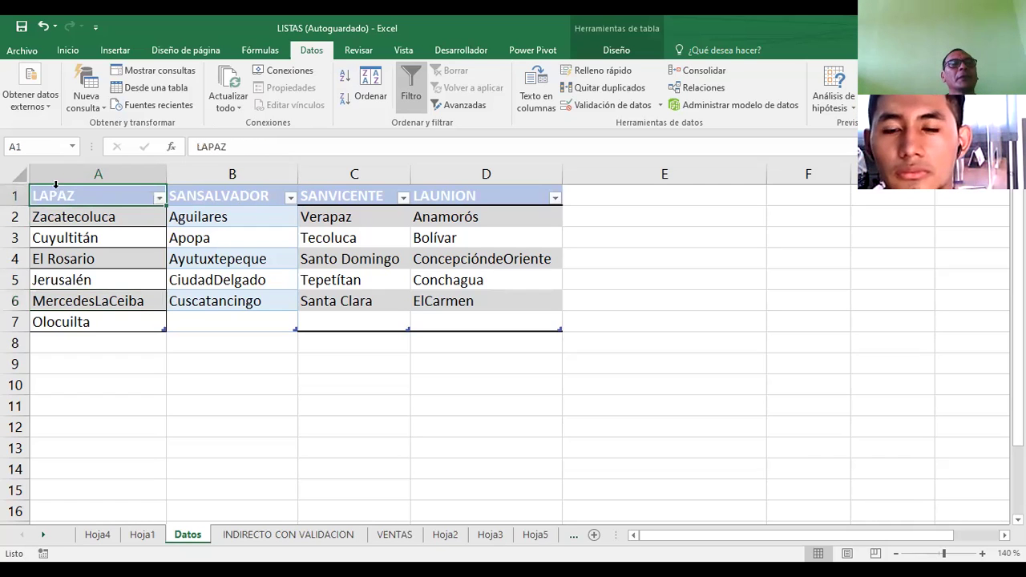
left_click(12, 195)
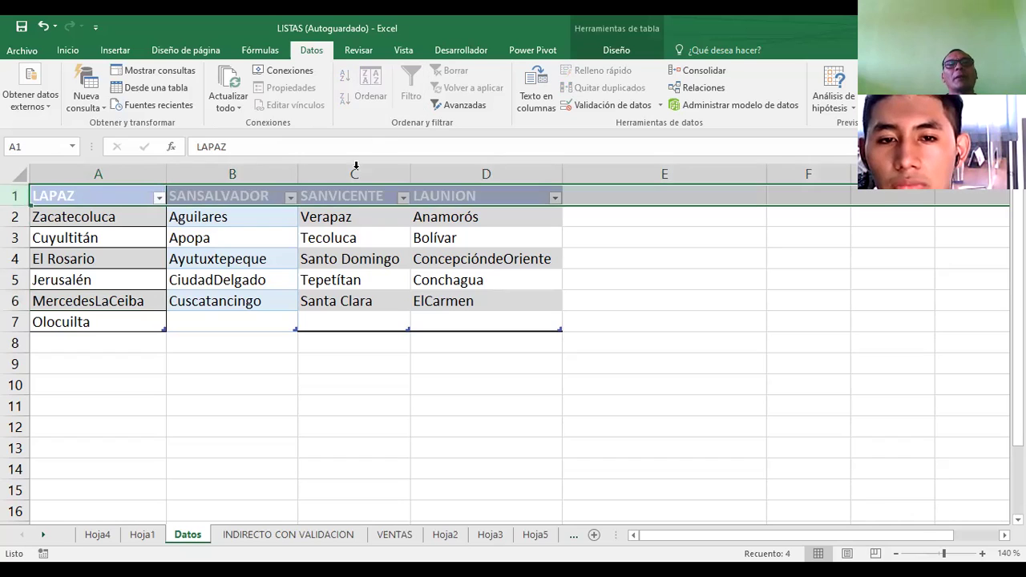
left_click(38, 195)
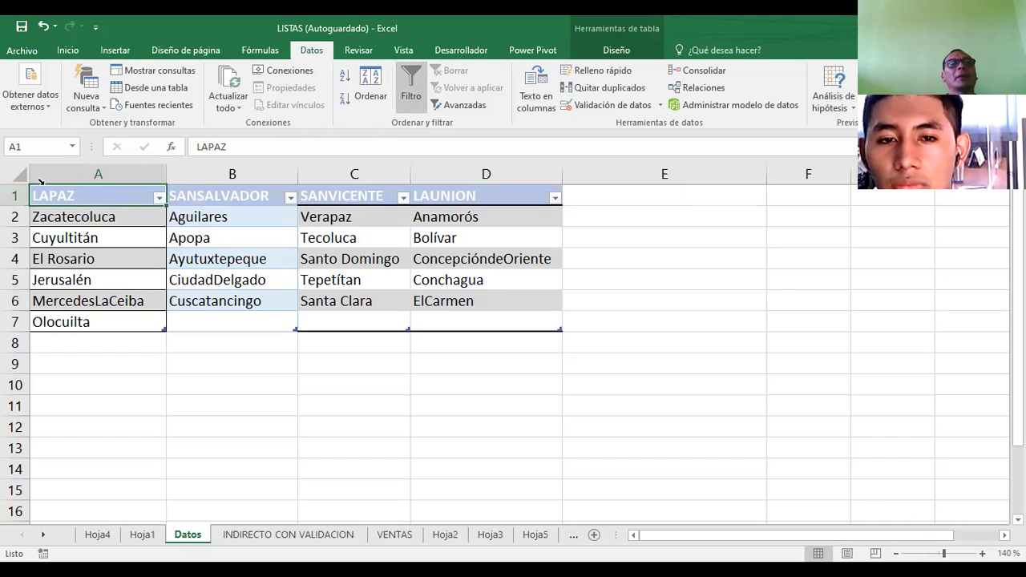
left_click(14, 196)
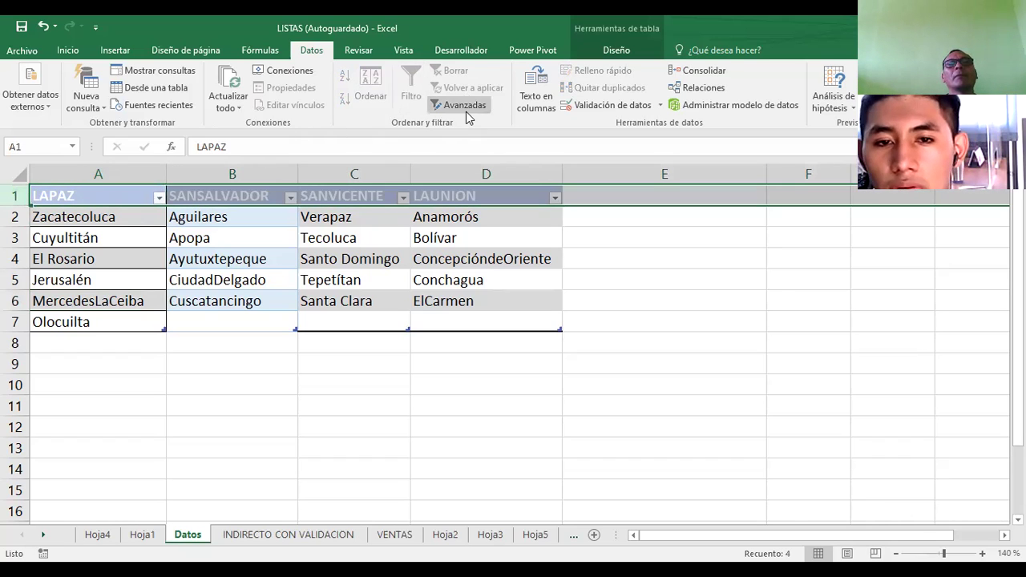
left_click(53, 195)
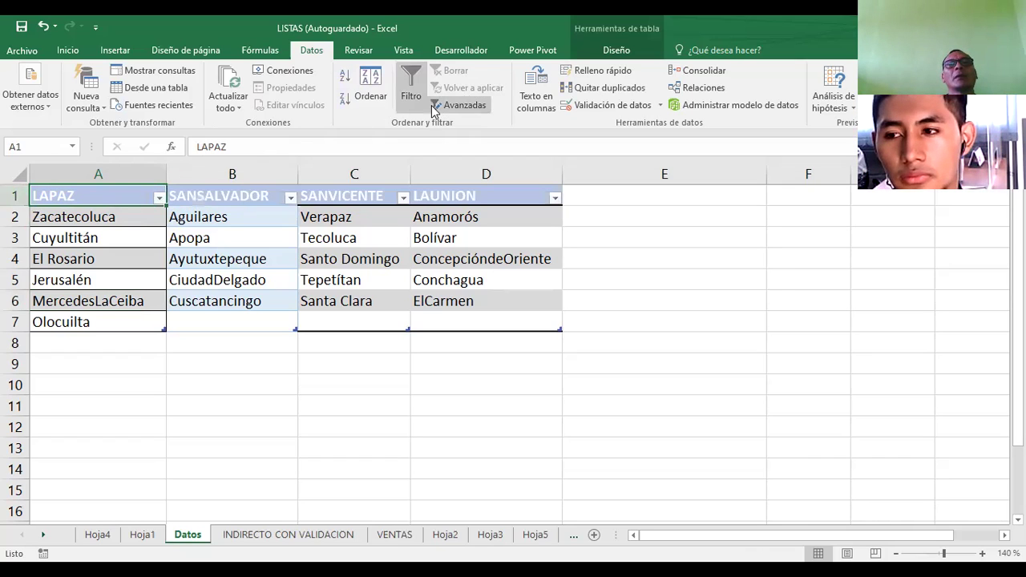
left_click(215, 202)
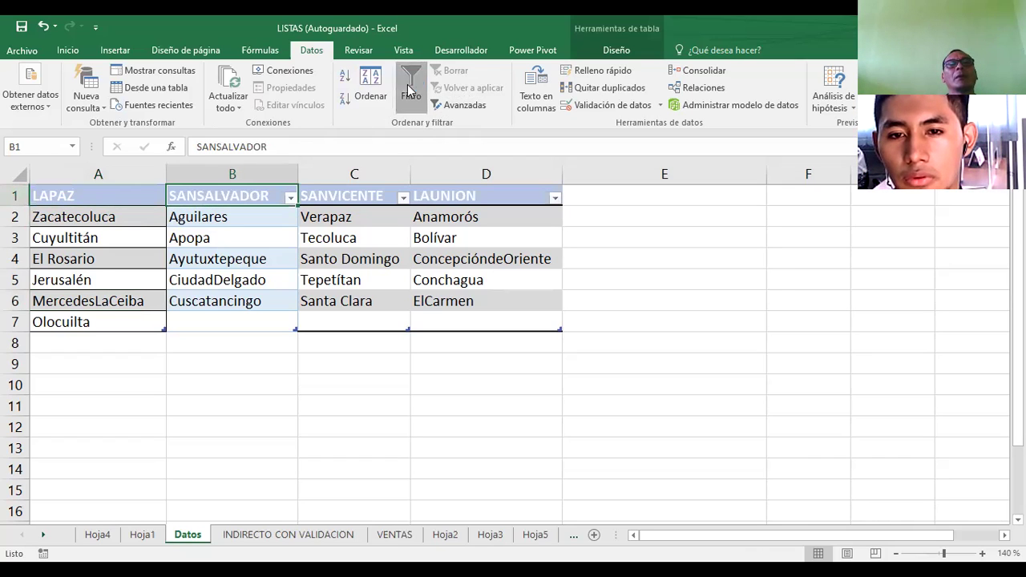
left_click(327, 195)
left_click(453, 192)
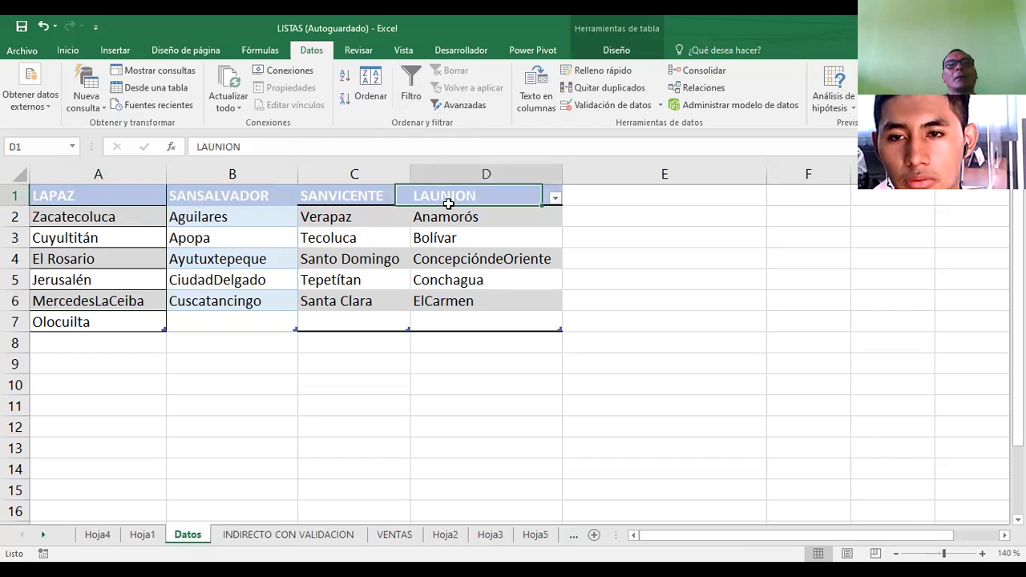
left_click(411, 88)
left_click(662, 273)
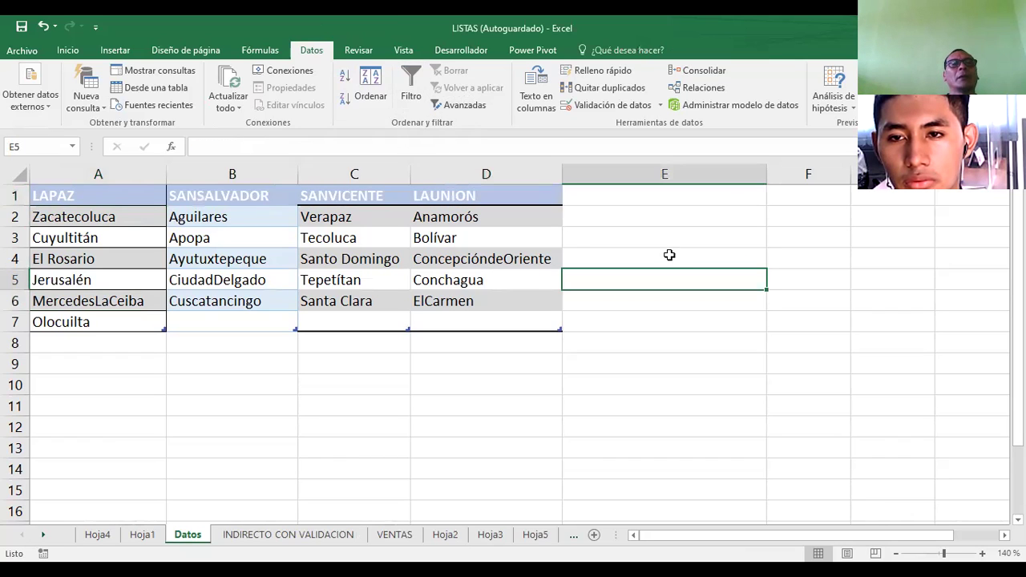
- Select the LAPAZ and LAUNION header cells and the LAPAZ column
left_click(41, 195)
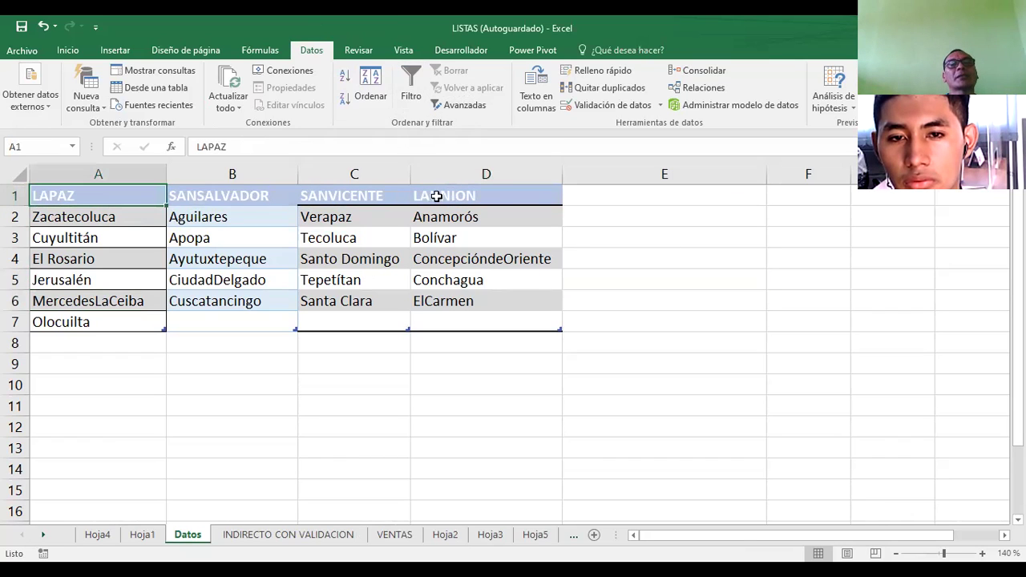
left_click(533, 195)
left_click(70, 189)
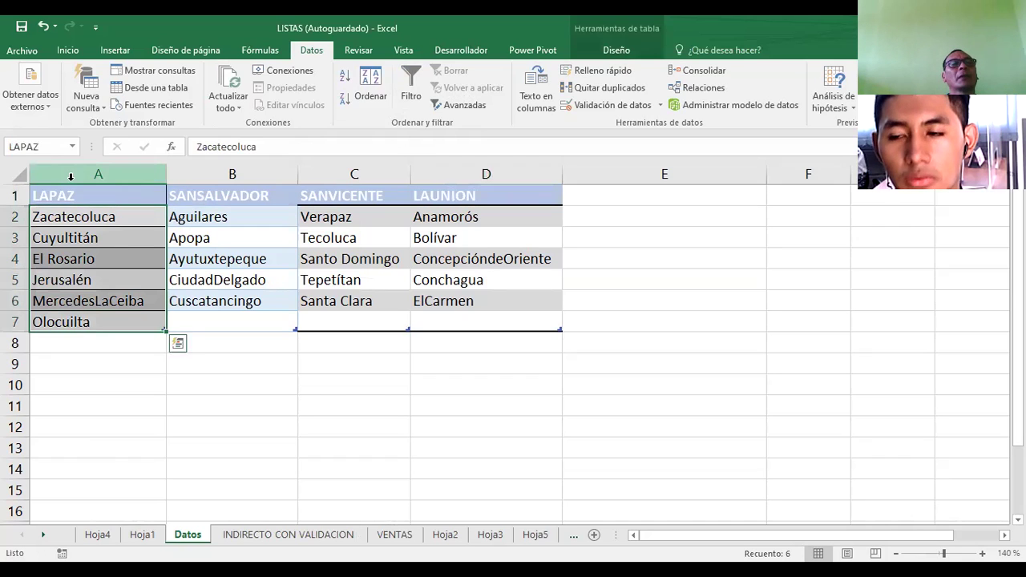
left_click(70, 189)
left_click(286, 385)
left_click(80, 195)
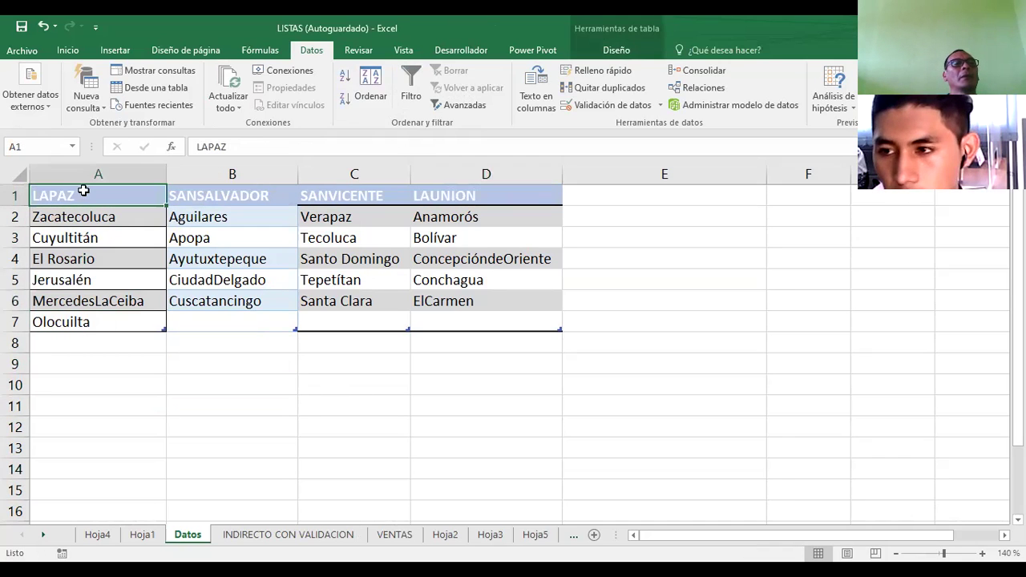
- Give the four province header cells a fill colour and zoom in on the lists
left_click(68, 51)
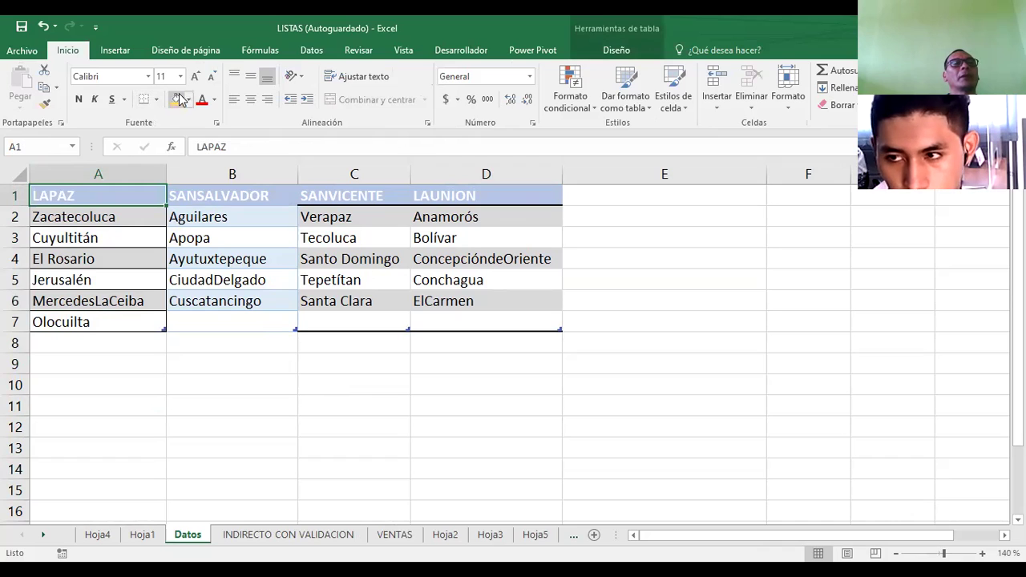
left_click(176, 98)
left_click(215, 200)
left_click(176, 99)
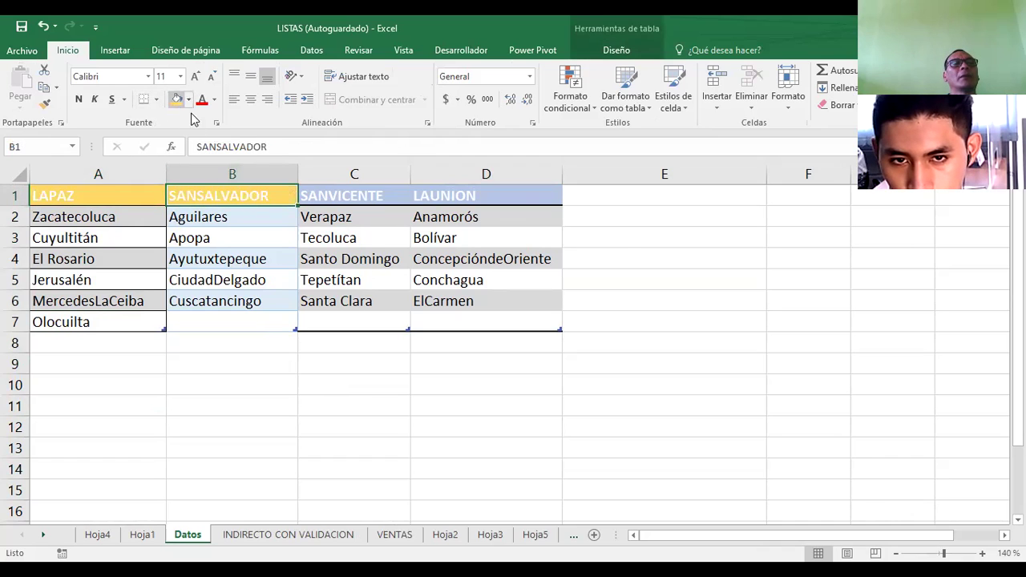
left_click(337, 195)
left_click(176, 98)
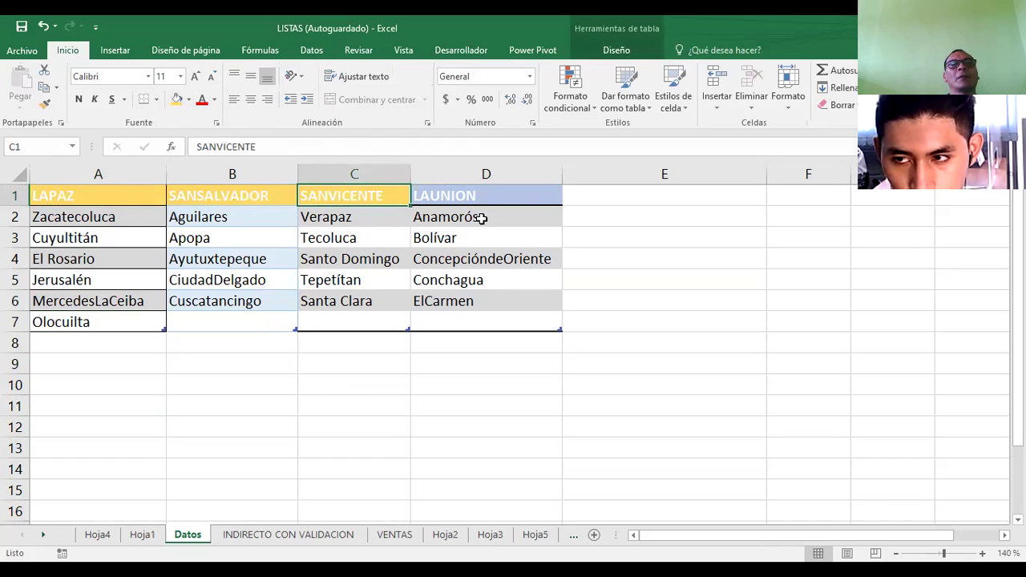
left_click(465, 195)
left_click(176, 99)
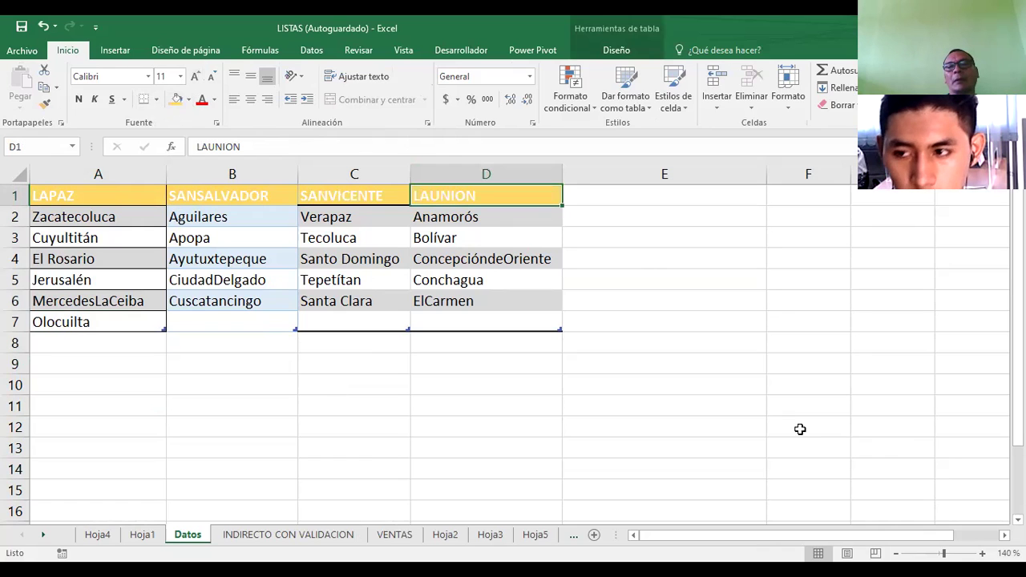
left_click(983, 554)
left_click(982, 554)
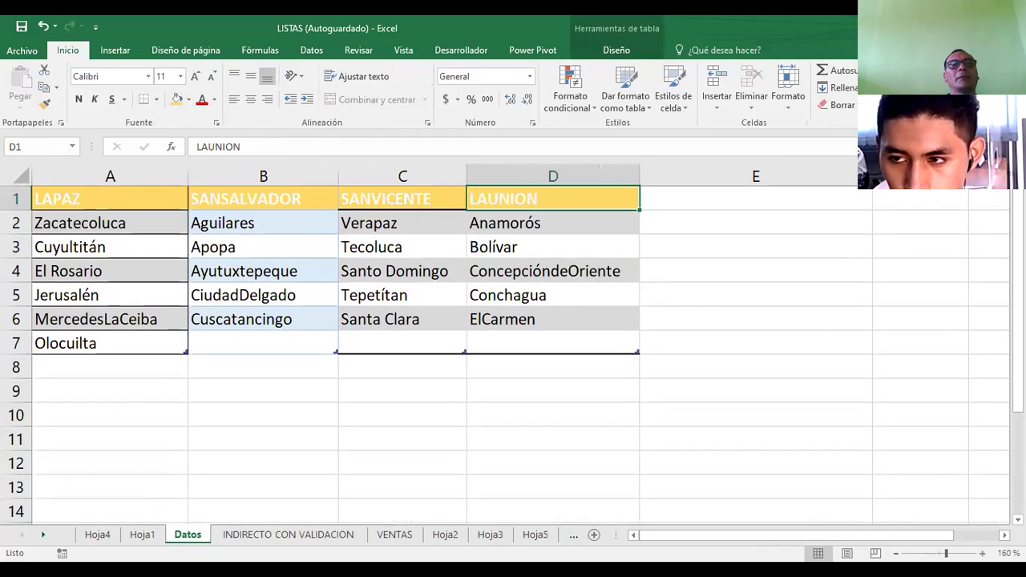
left_click(279, 432)
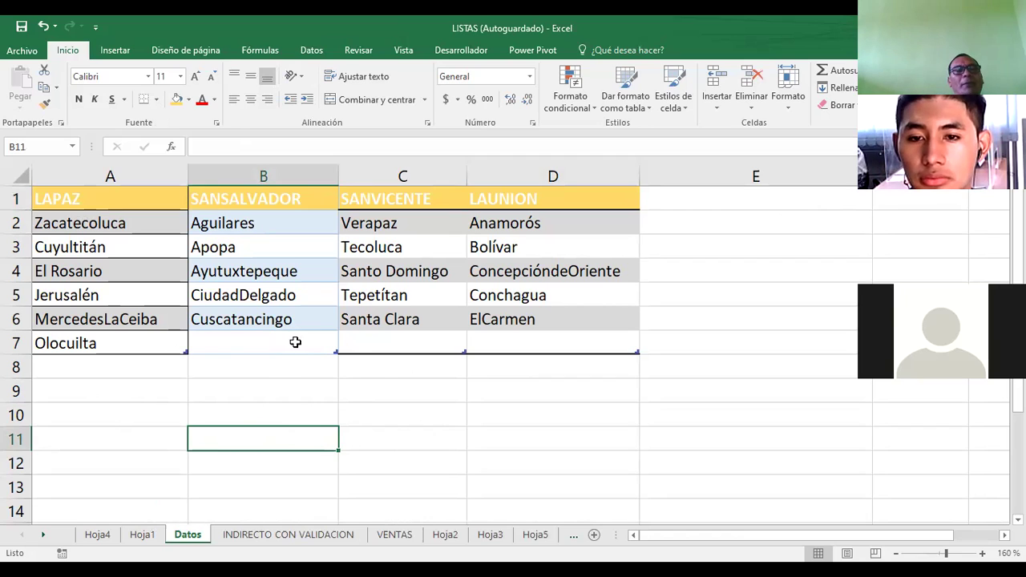
left_click(94, 203)
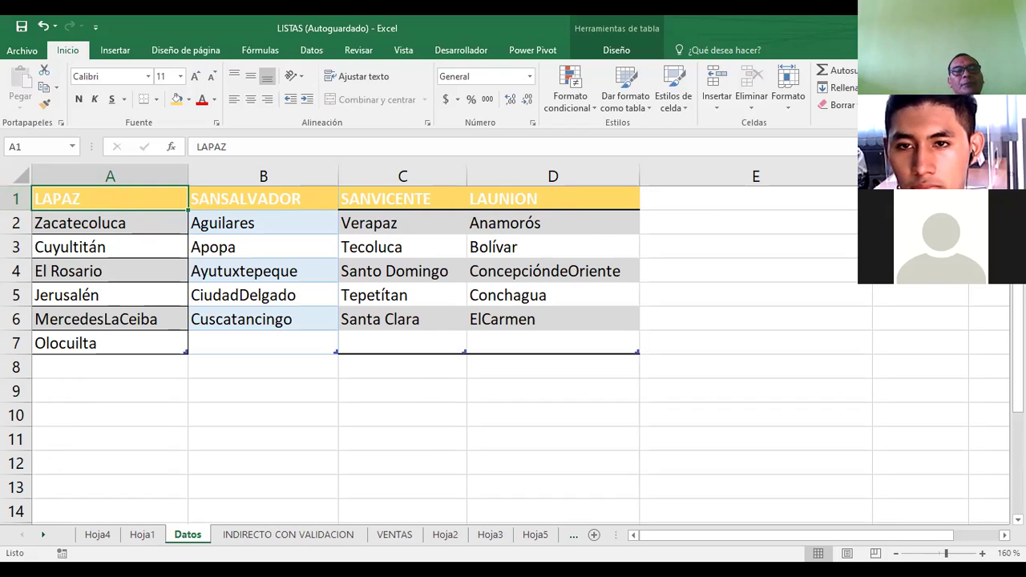
- Check B1's province dropdown and view its validation source =Datos!$A$1:$D$1
left_click(268, 538)
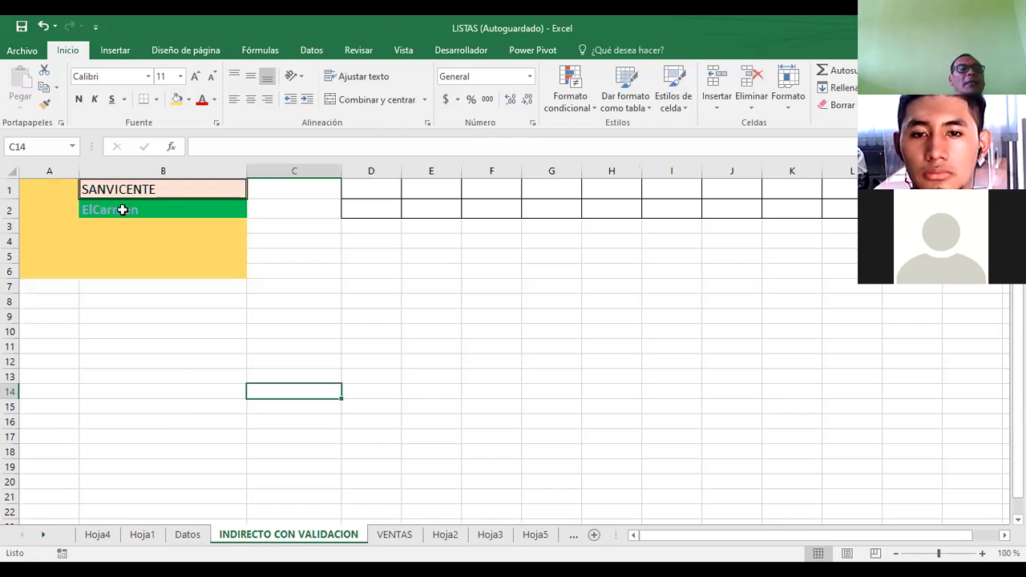
left_click(151, 190)
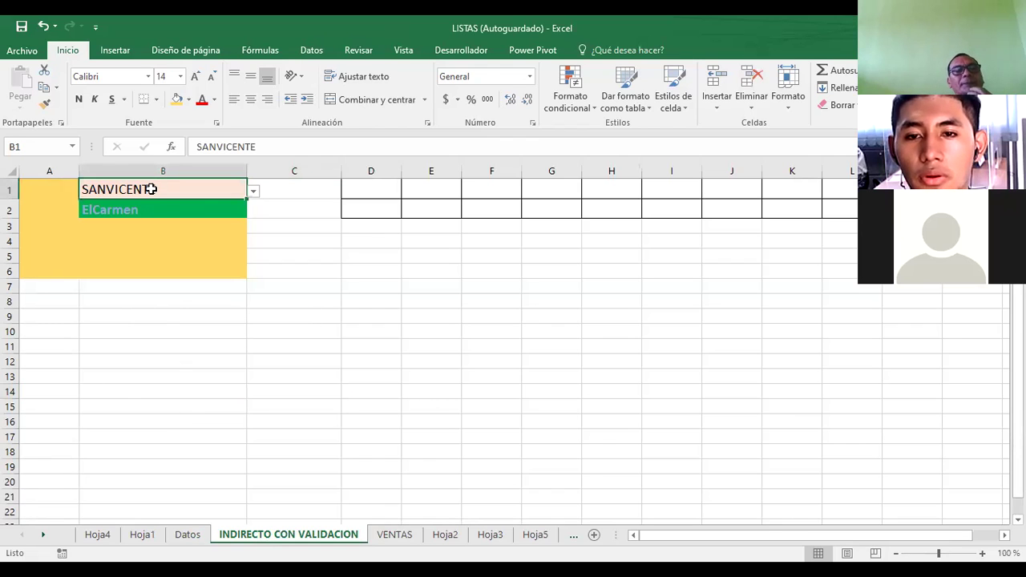
left_click(253, 192)
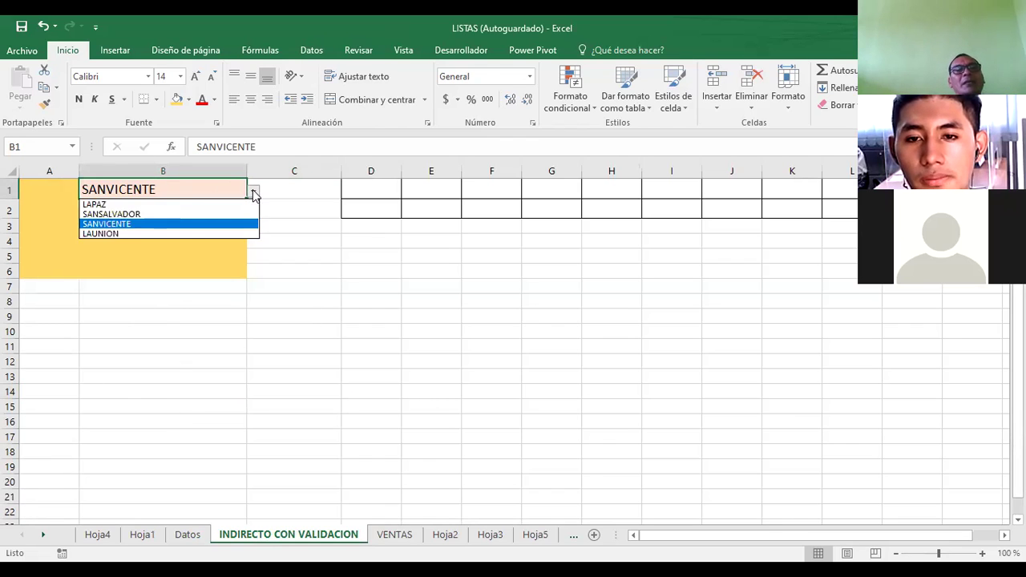
left_click(253, 192)
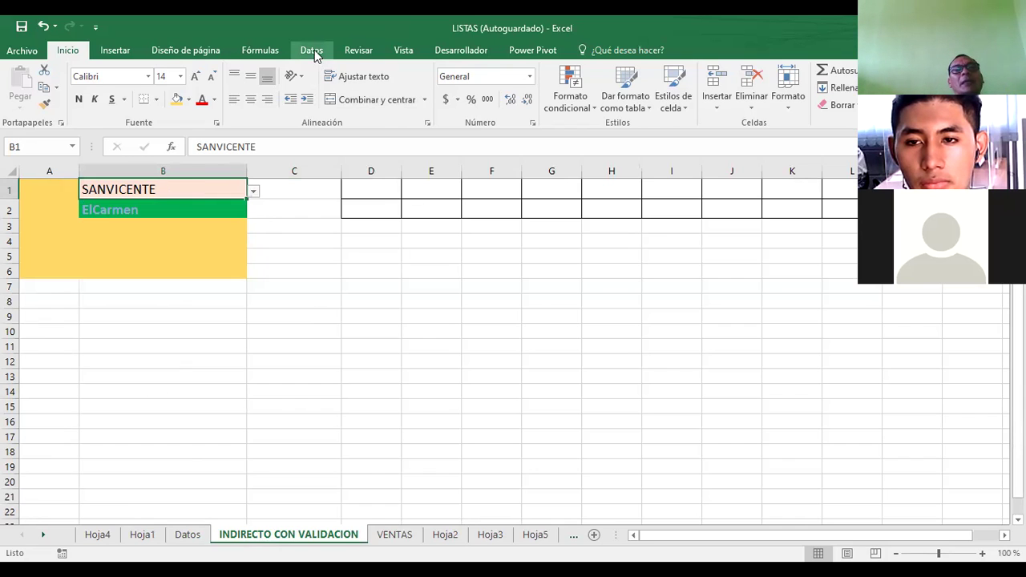
left_click(311, 50)
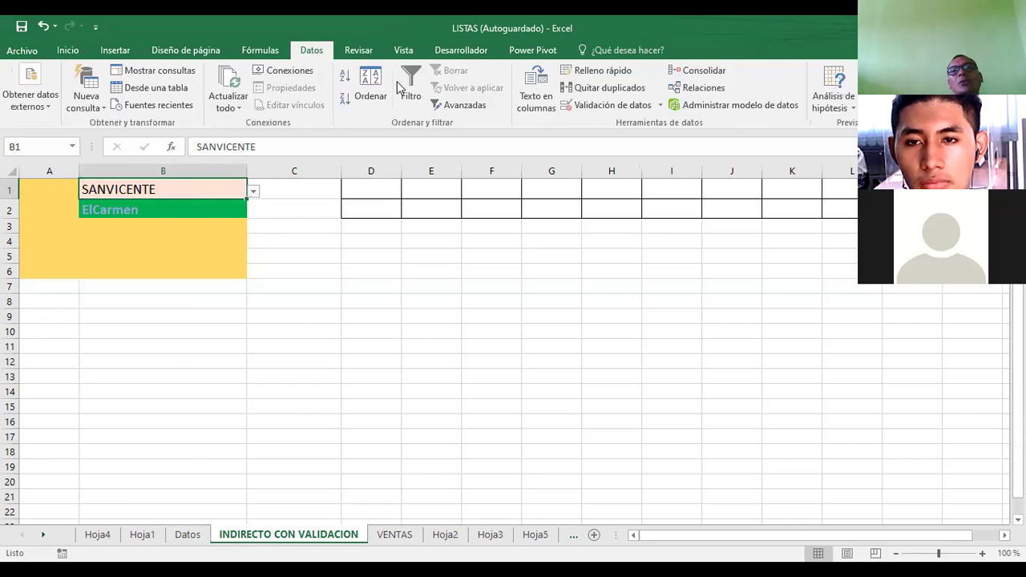
left_click(631, 106)
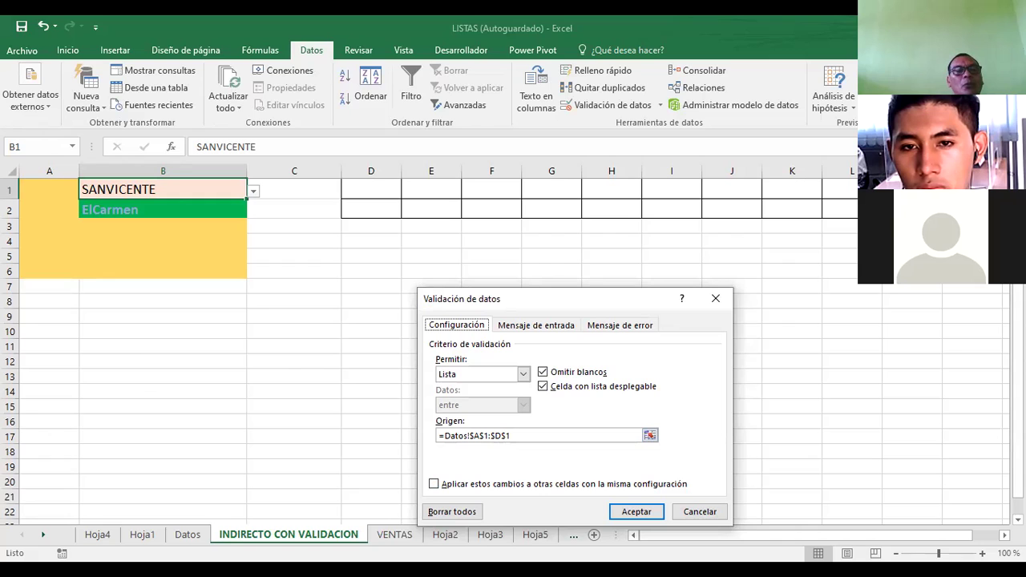
key("Tab")
- Cancel the validation dialog and check the province headers A1:D1 on Datos
key("Return")
left_click(186, 540)
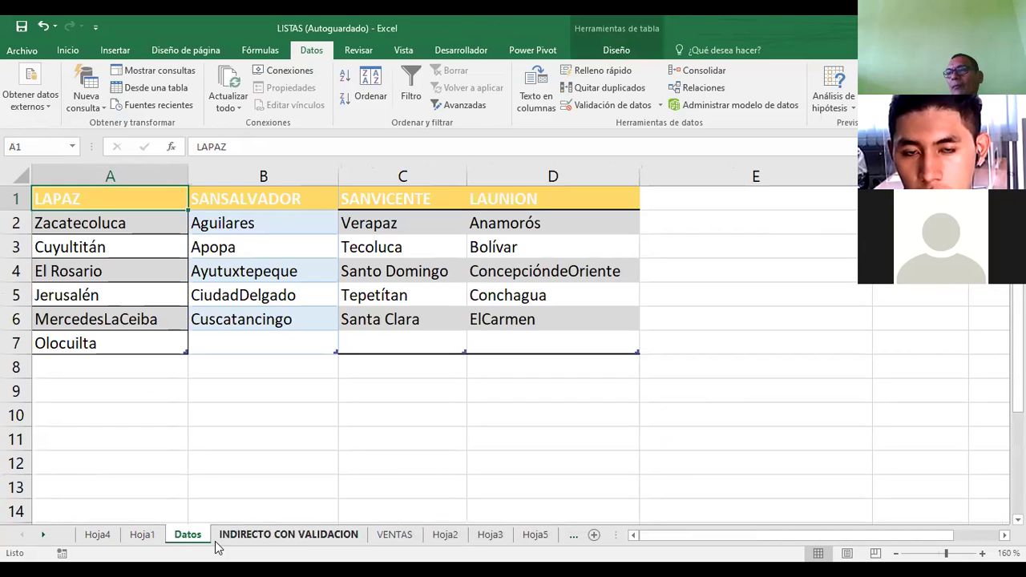
left_click_drag(186, 209, 566, 190)
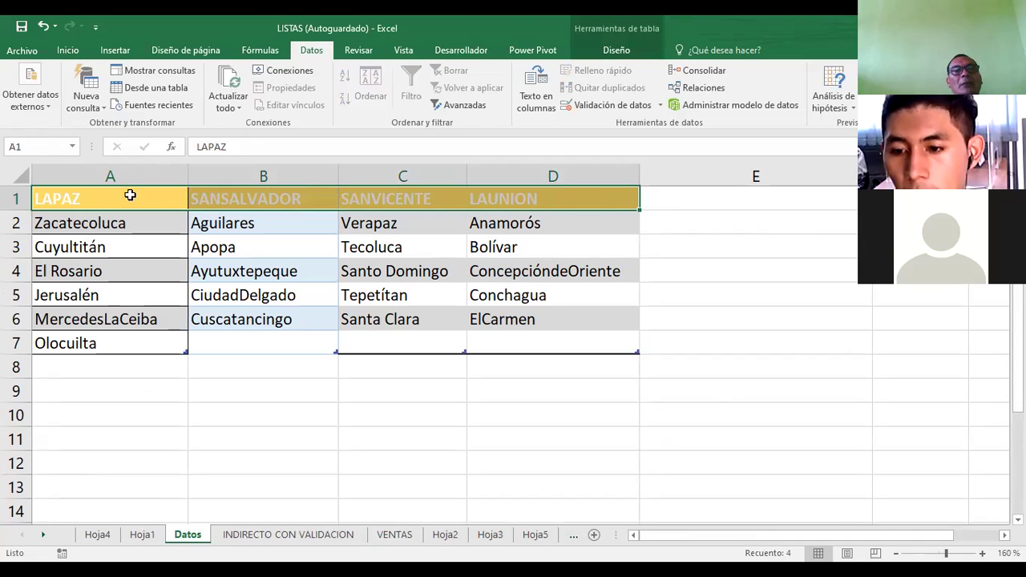
left_click(254, 535)
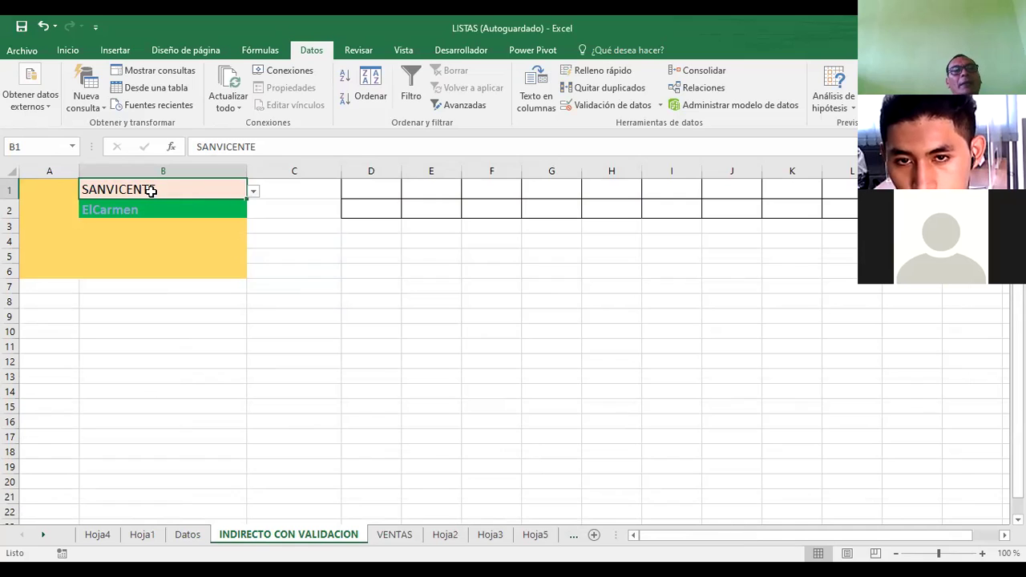
- Reopen B1's validation, experiment with the Origen range, and close without saving
left_click(598, 105)
left_click(499, 435)
left_click(476, 436)
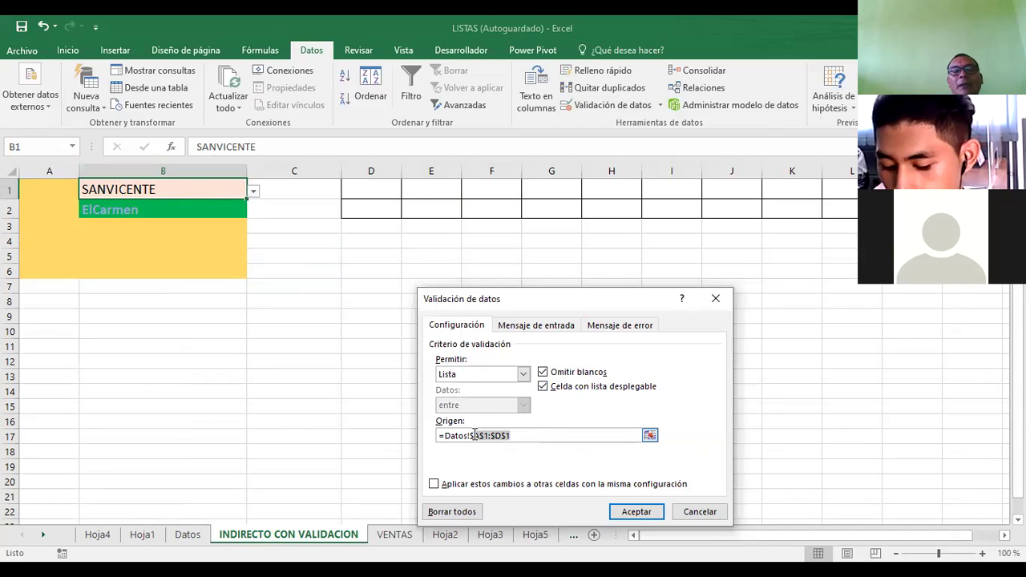
double_click(470, 435)
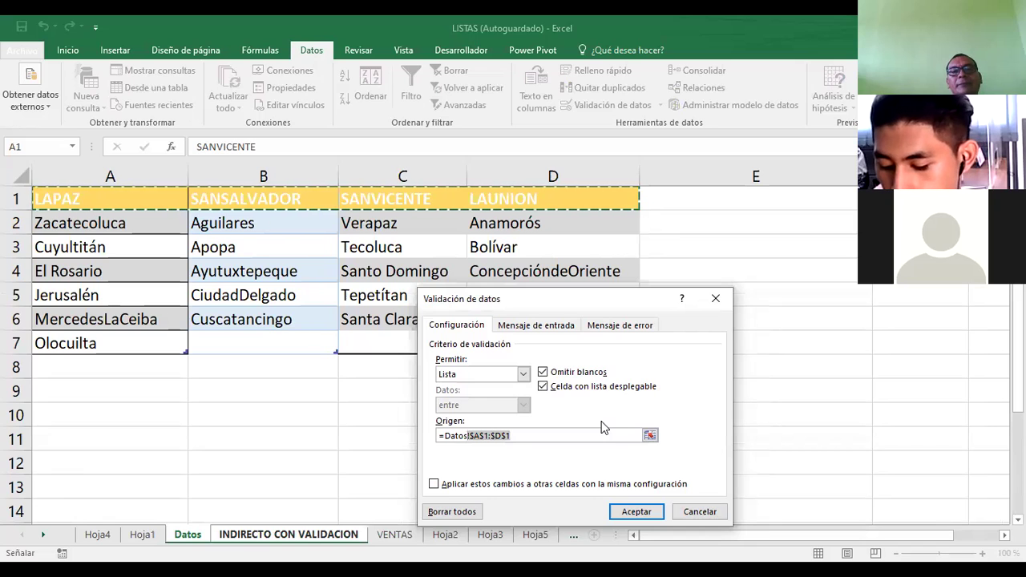
key("shift+Right")
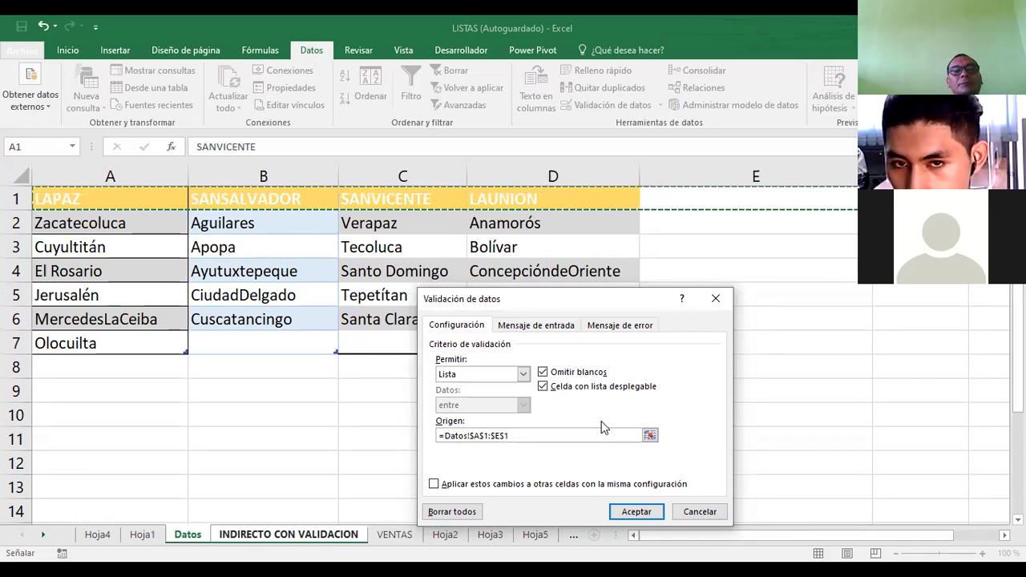
left_click(518, 433)
left_click_drag(510, 435, 475, 439)
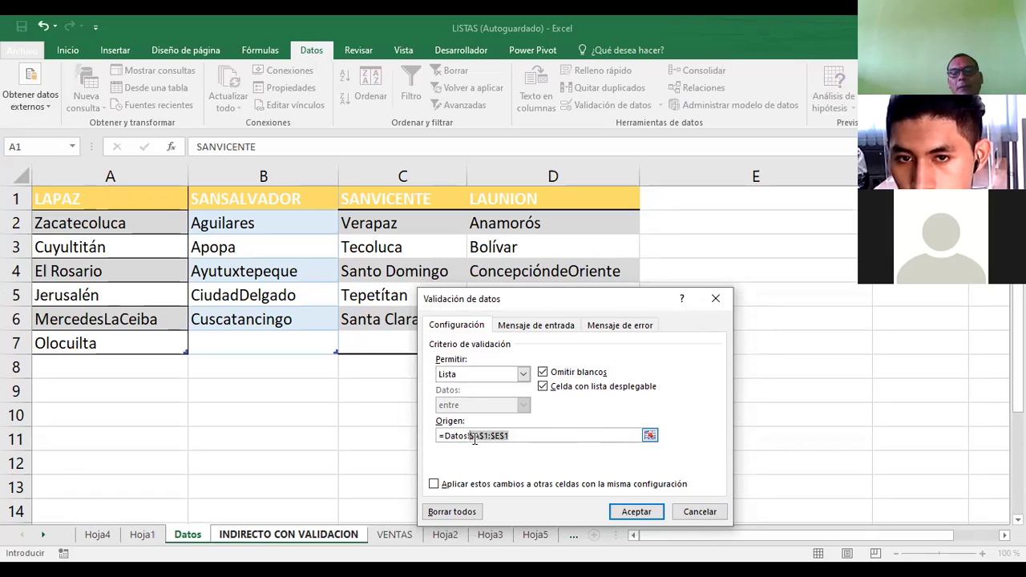
key("shift+Right")
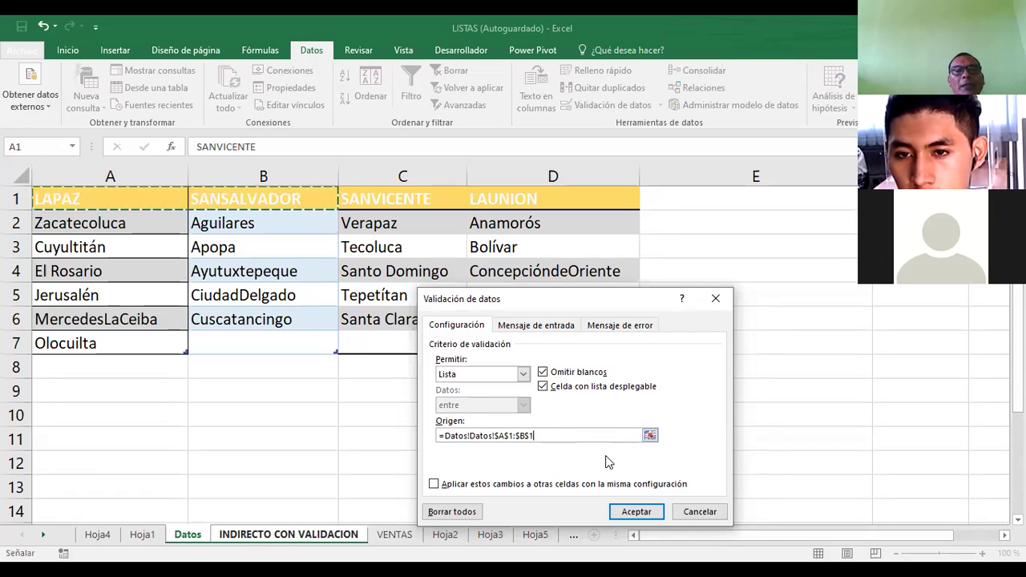
key("Return")
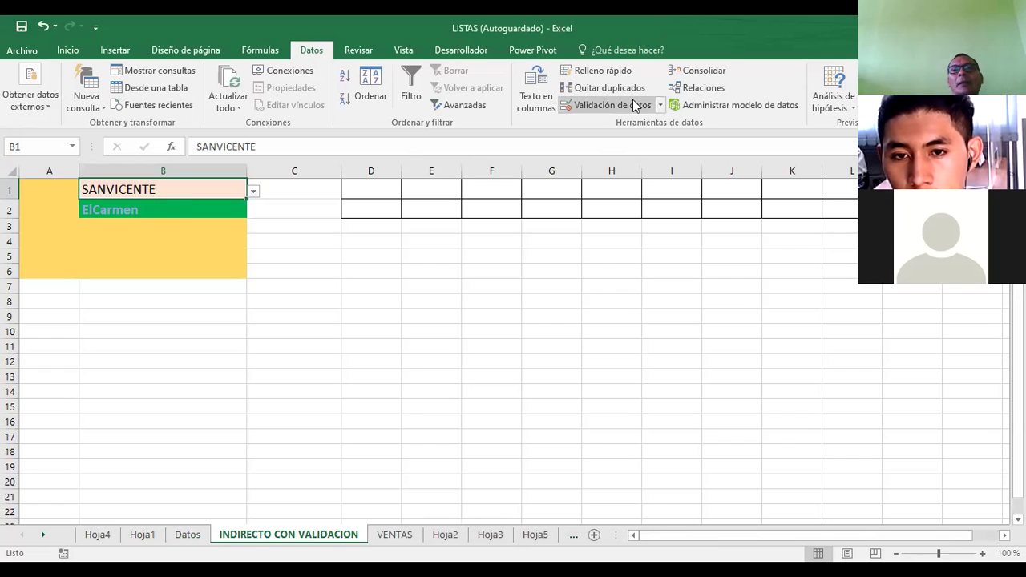
left_click(633, 101)
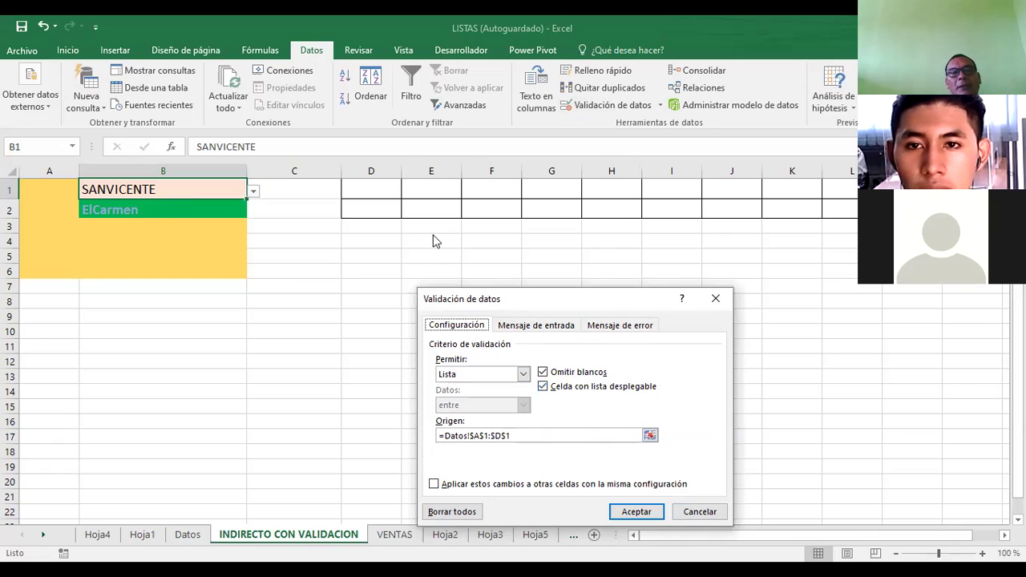
left_click_drag(433, 240, 432, 235)
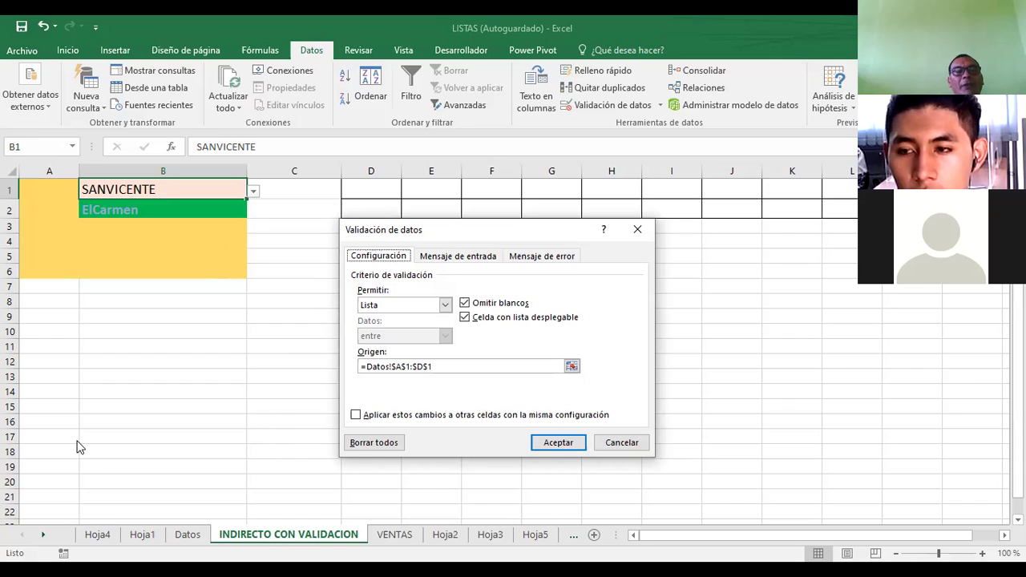
left_click(621, 446)
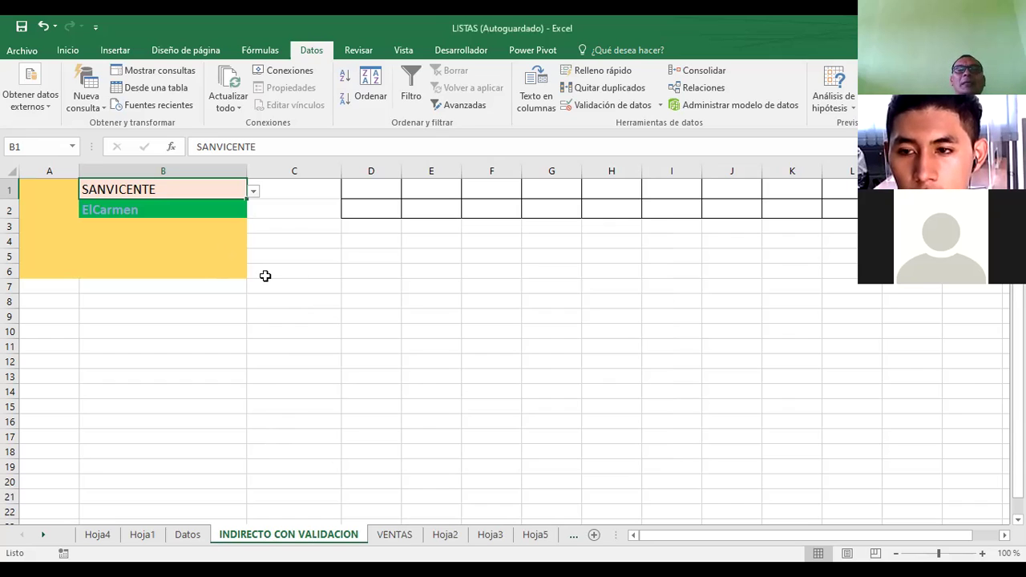
- Set B1 to LAPAZ and B2 to El Rosario after viewing SANVICENTE's towns
left_click(120, 213)
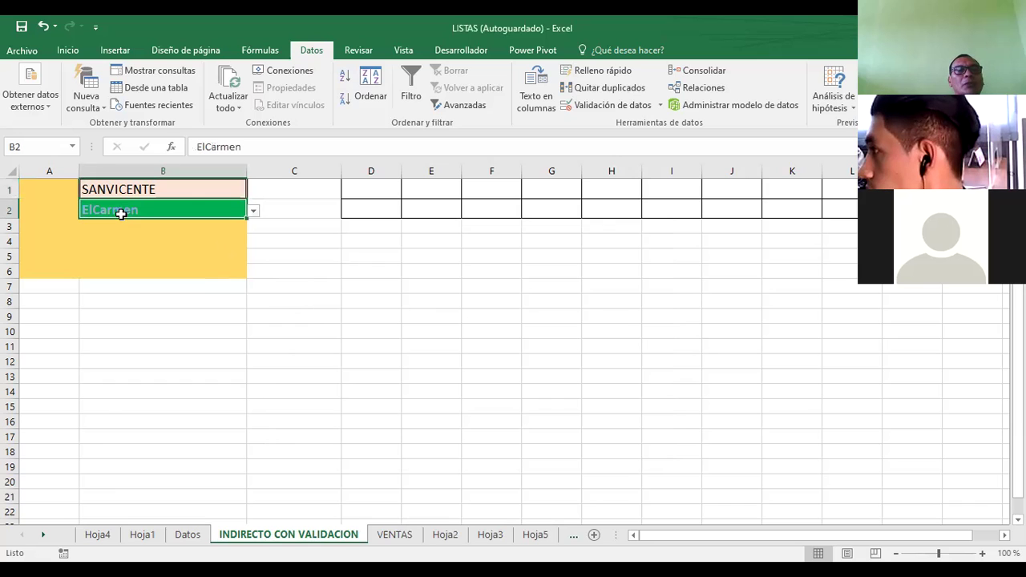
left_click(253, 212)
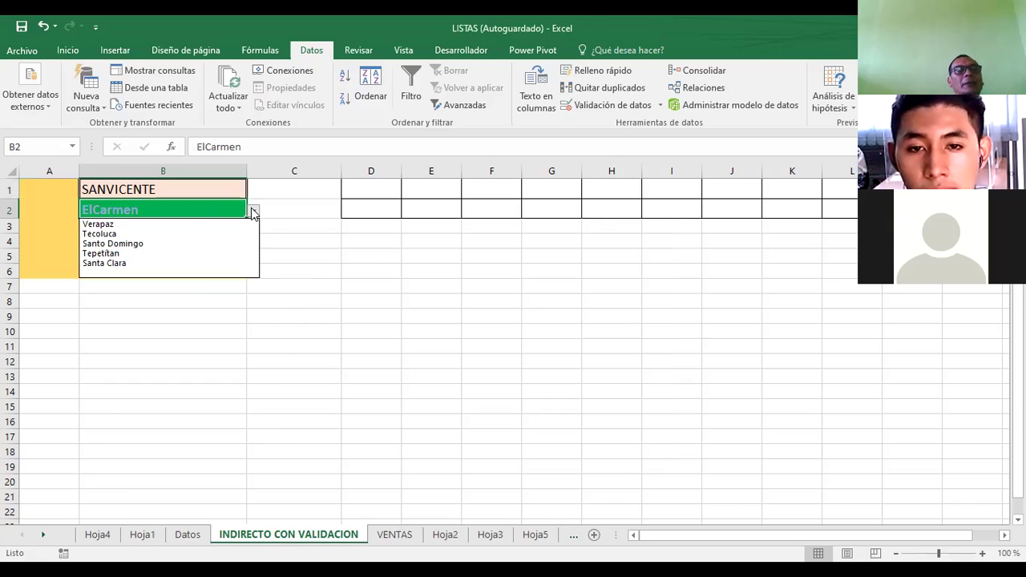
left_click(173, 189)
left_click(253, 195)
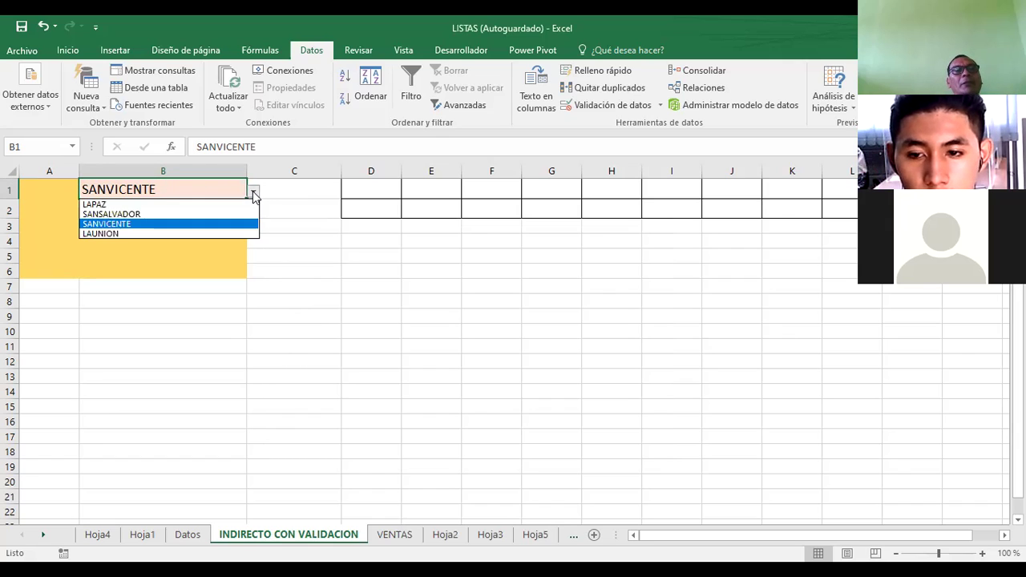
left_click(108, 204)
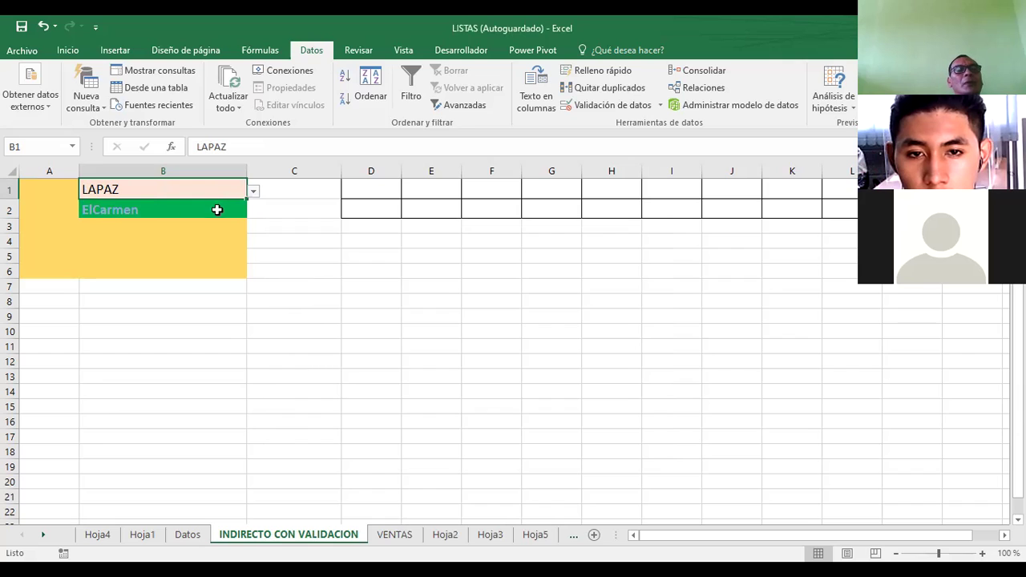
left_click(112, 208)
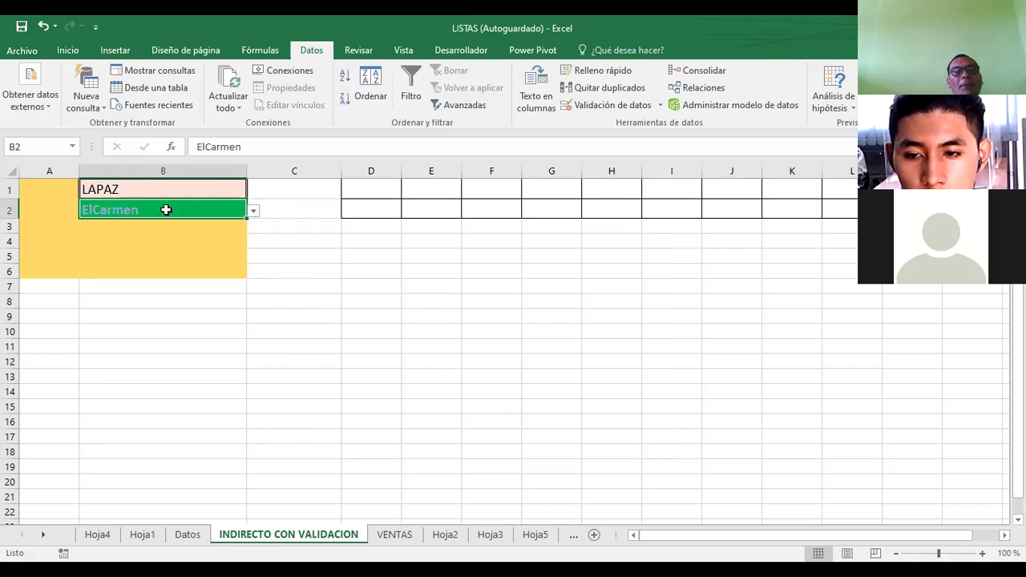
left_click(254, 212)
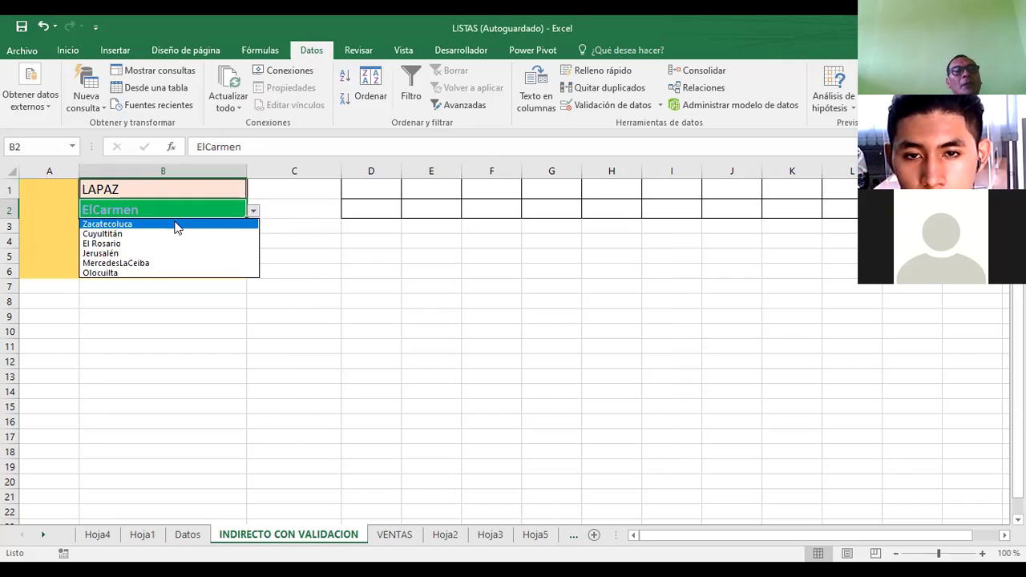
left_click(113, 243)
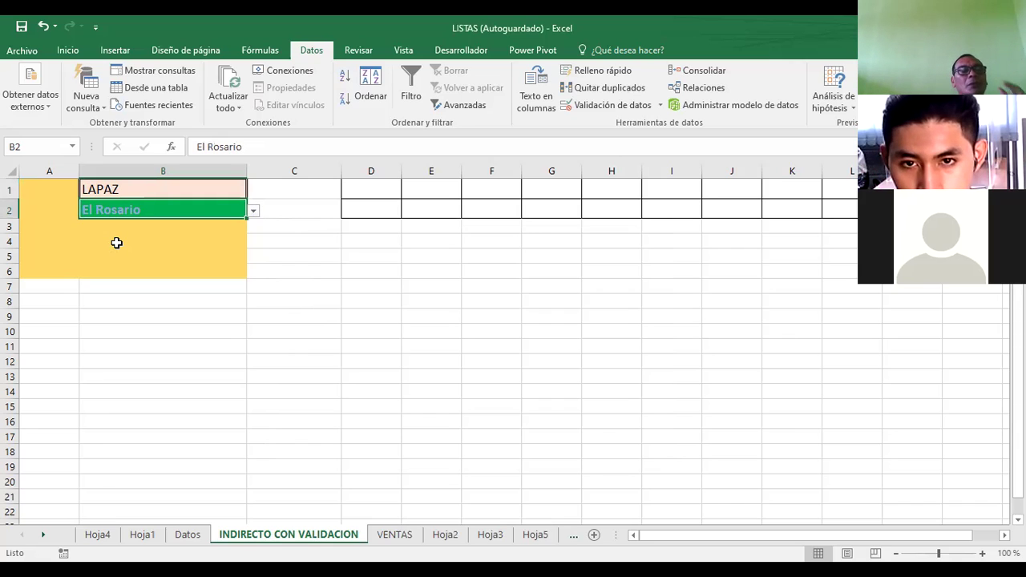
- Switch B1 to LAUNION and choose ConcepcióndeOriente in B2
left_click(135, 190)
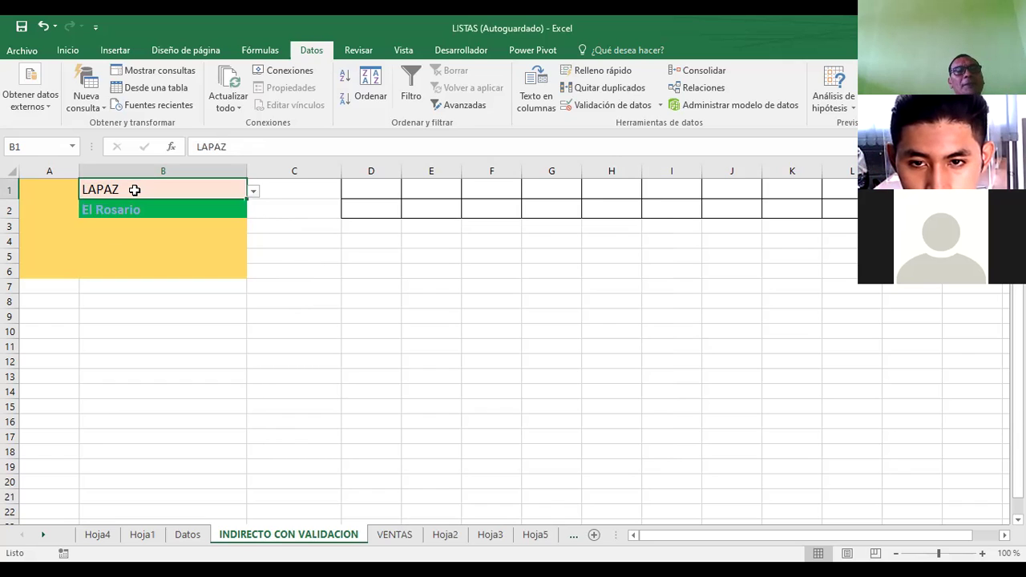
left_click(253, 192)
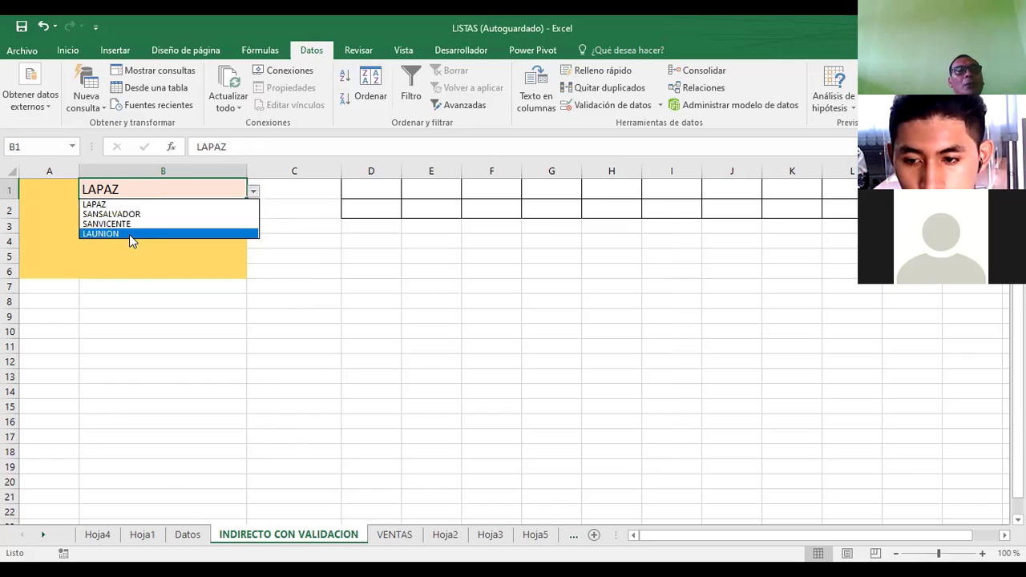
left_click(129, 233)
left_click(145, 210)
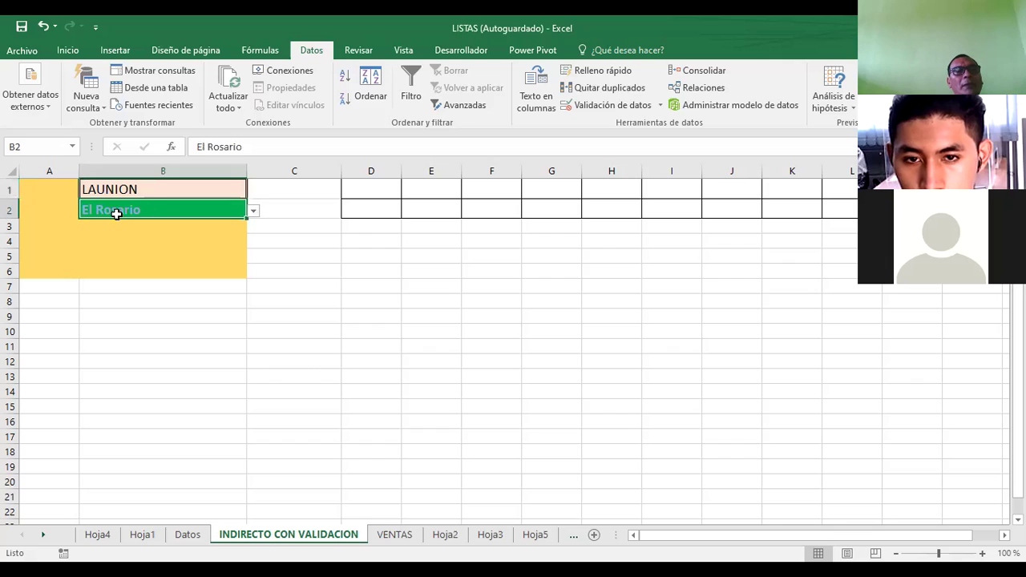
left_click(253, 212)
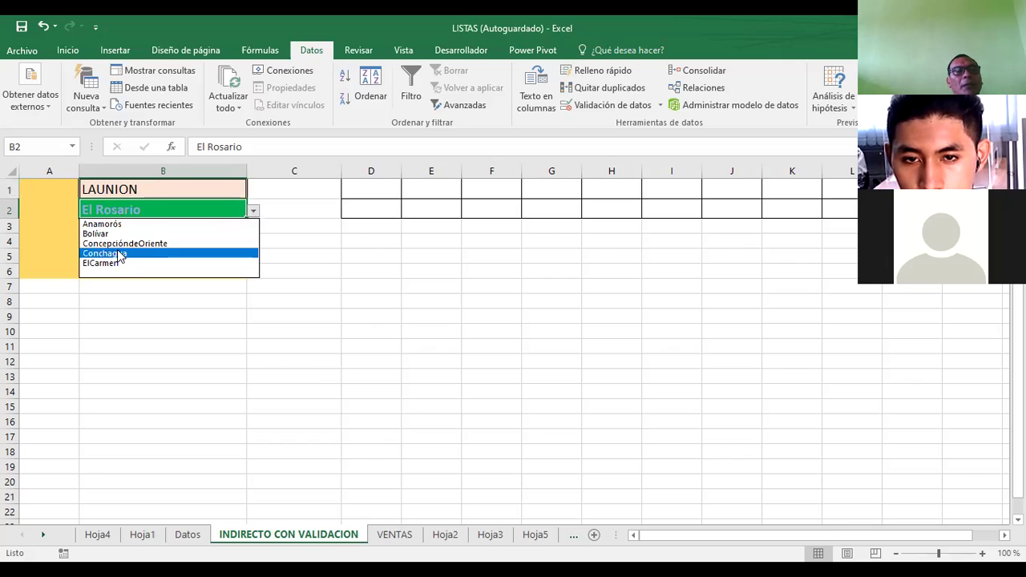
left_click(111, 238)
left_click(248, 313)
left_click(169, 211)
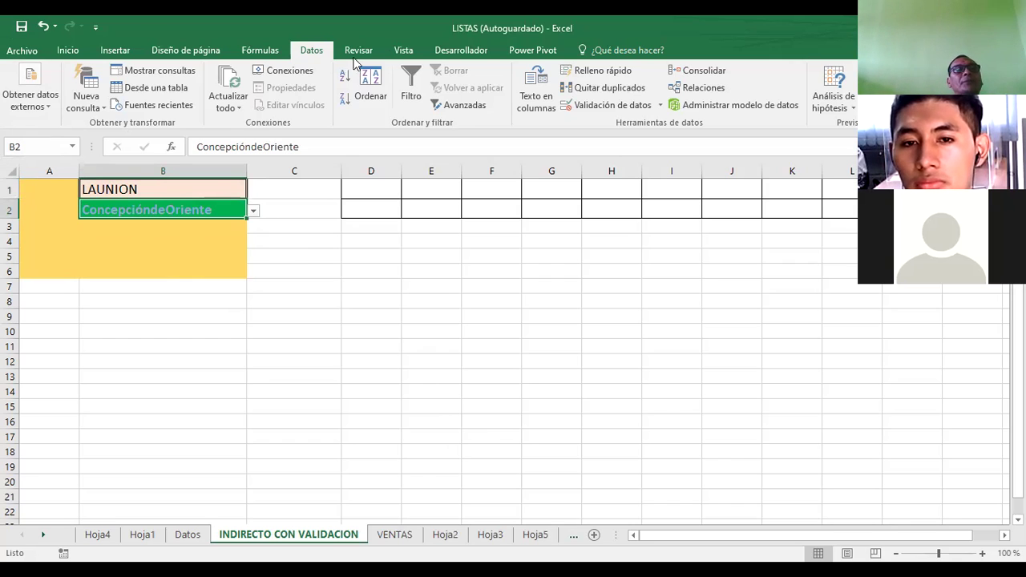
left_click(605, 105)
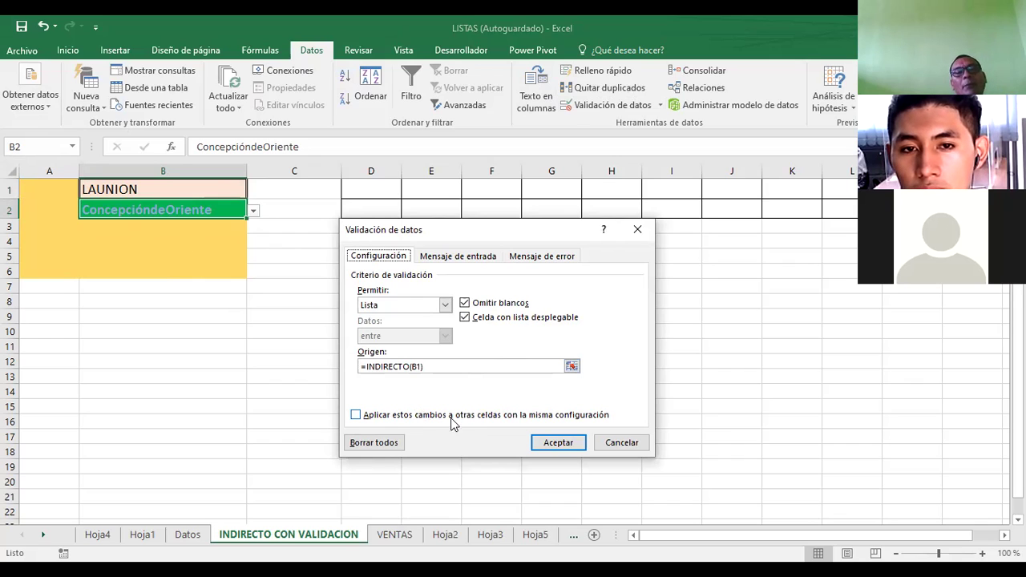
left_click(607, 441)
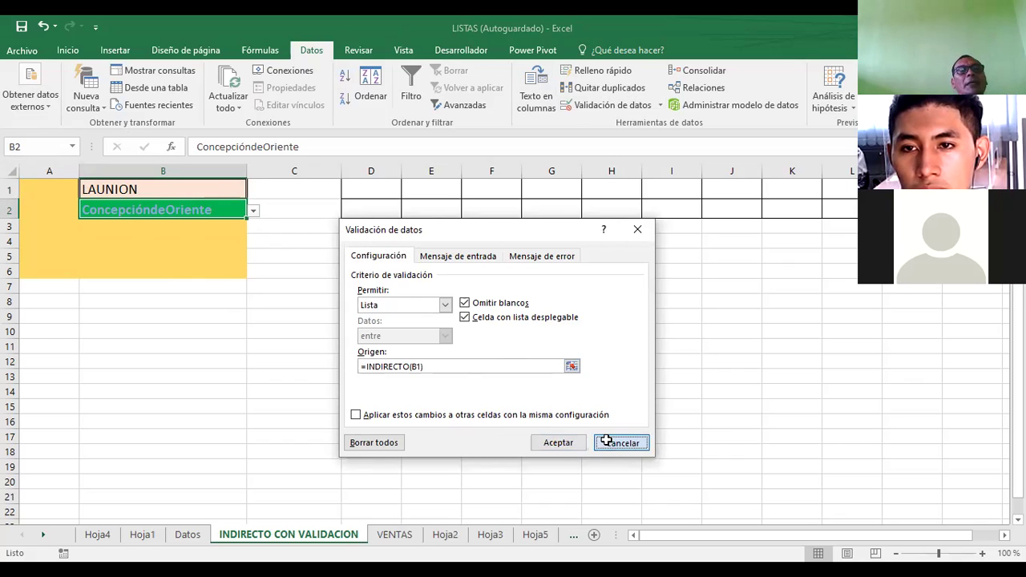
left_click(169, 192)
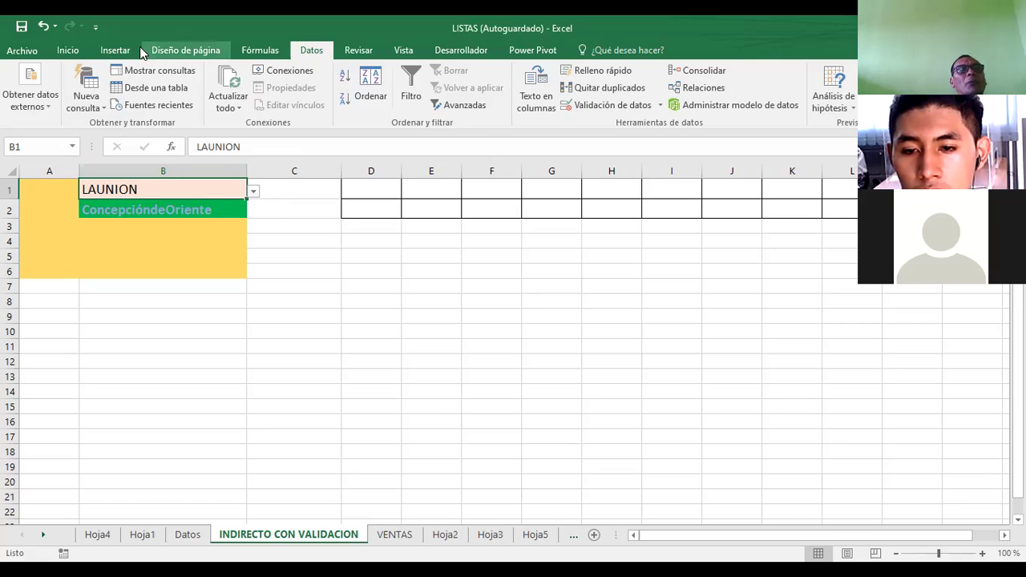
- Review the range names LAPAZ, SANSALVADOR, SANVICENTE and LAUNION in the Name Manager
left_click(255, 51)
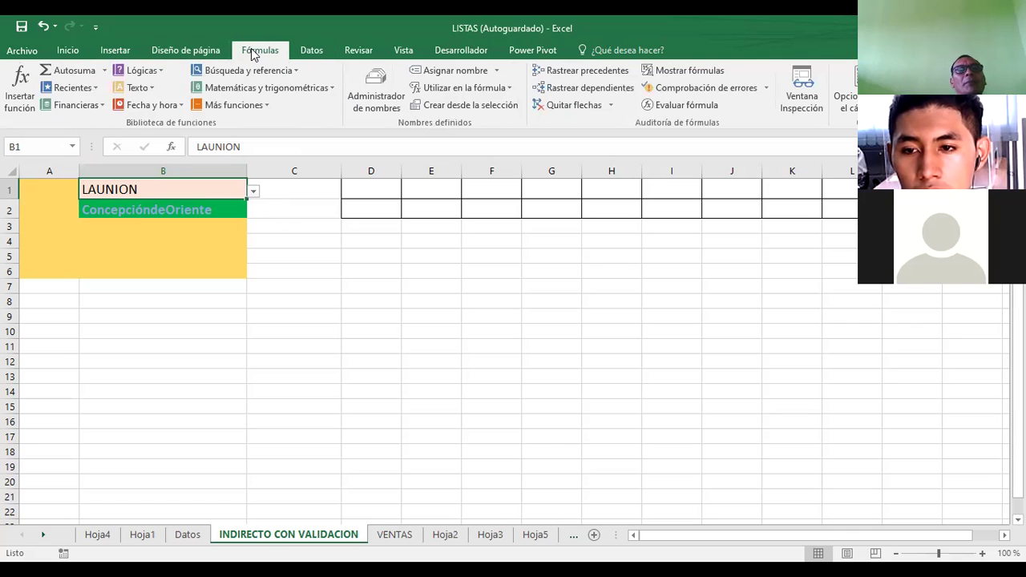
left_click(377, 100)
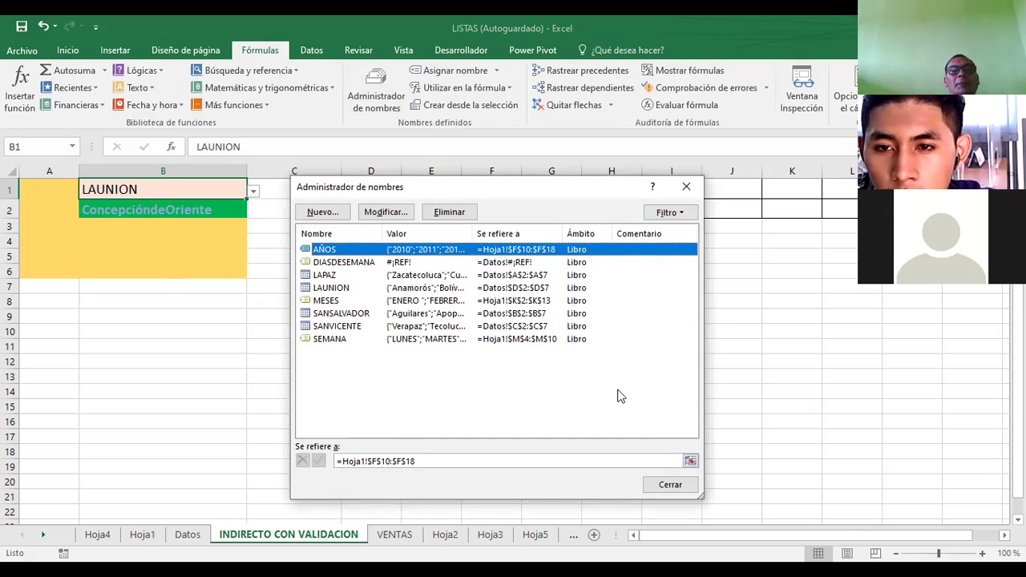
left_click(691, 462)
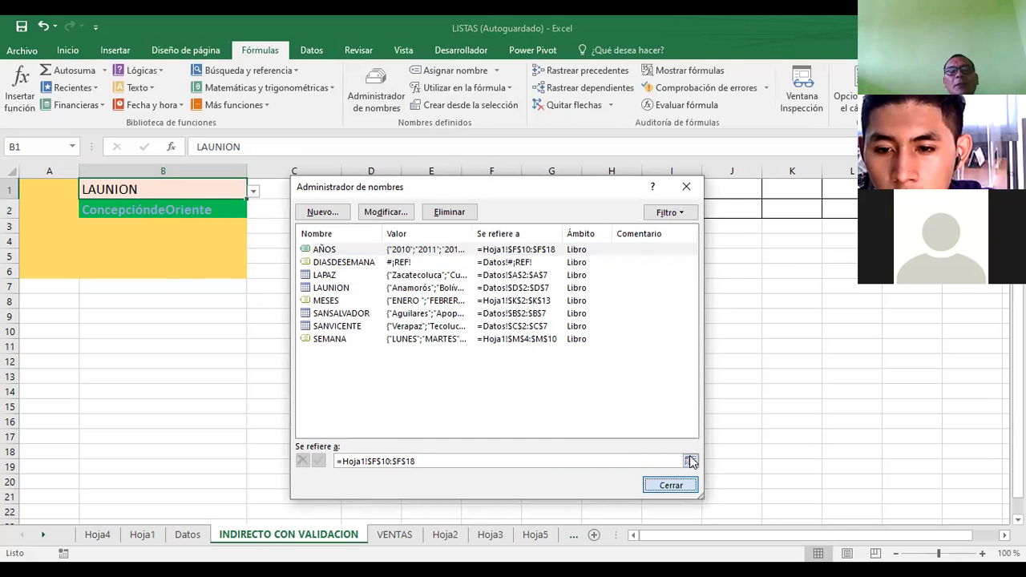
key("Escape")
- On Datos, select the LAPAZ range A2:A7 and nearby cells to check its name
left_click(187, 535)
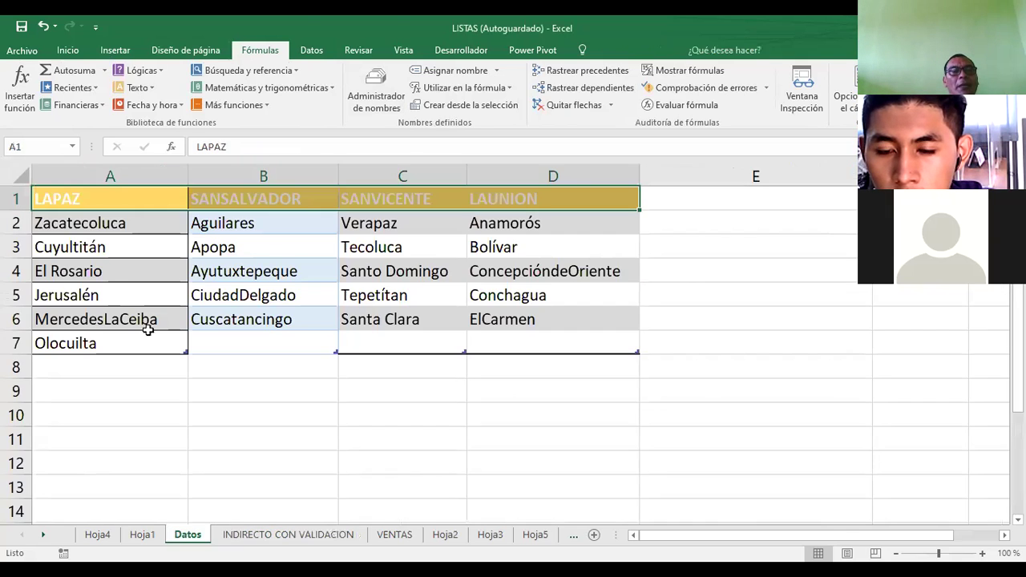
left_click_drag(60, 223, 65, 343)
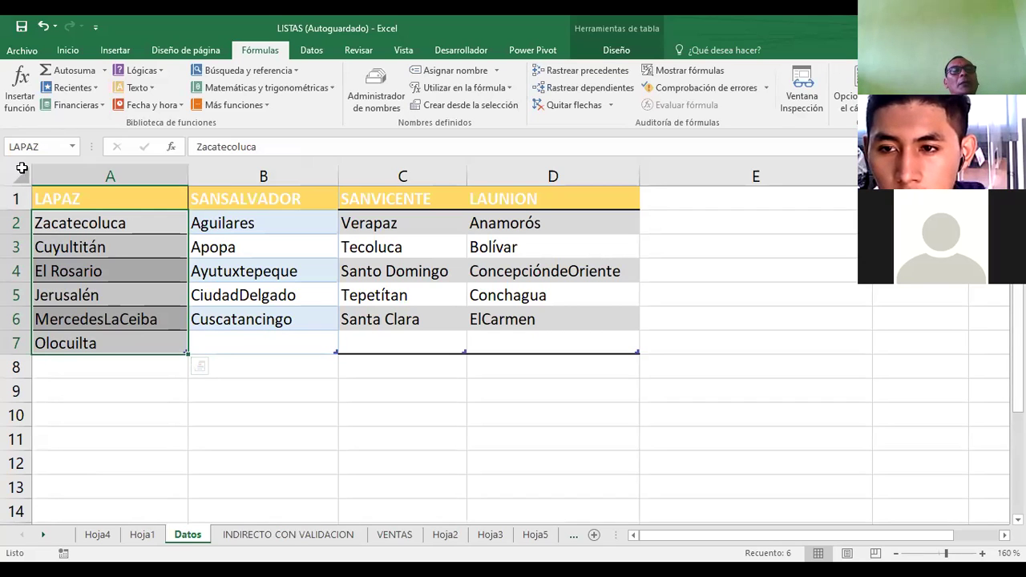
left_click(259, 269)
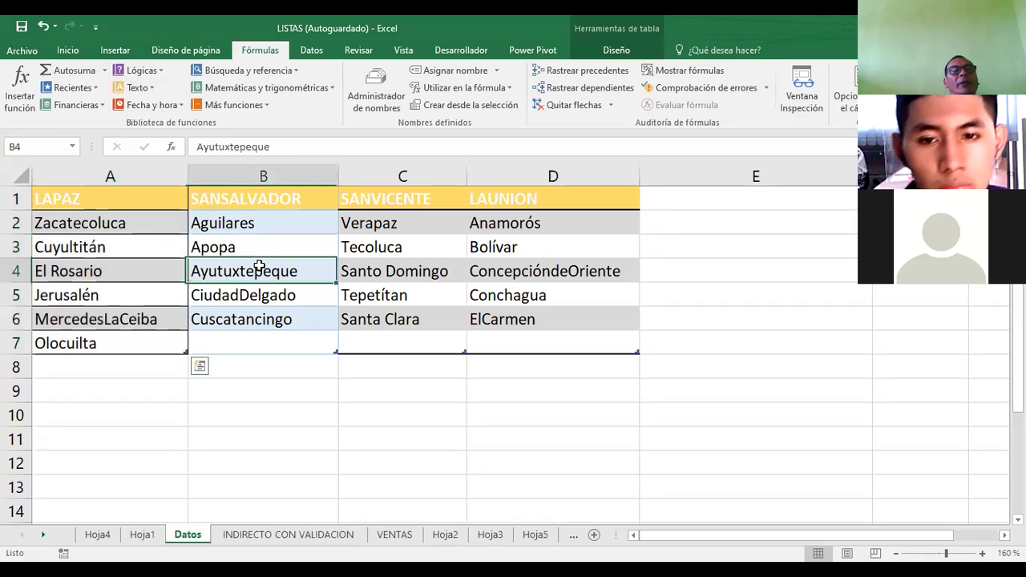
left_click_drag(94, 221, 94, 341)
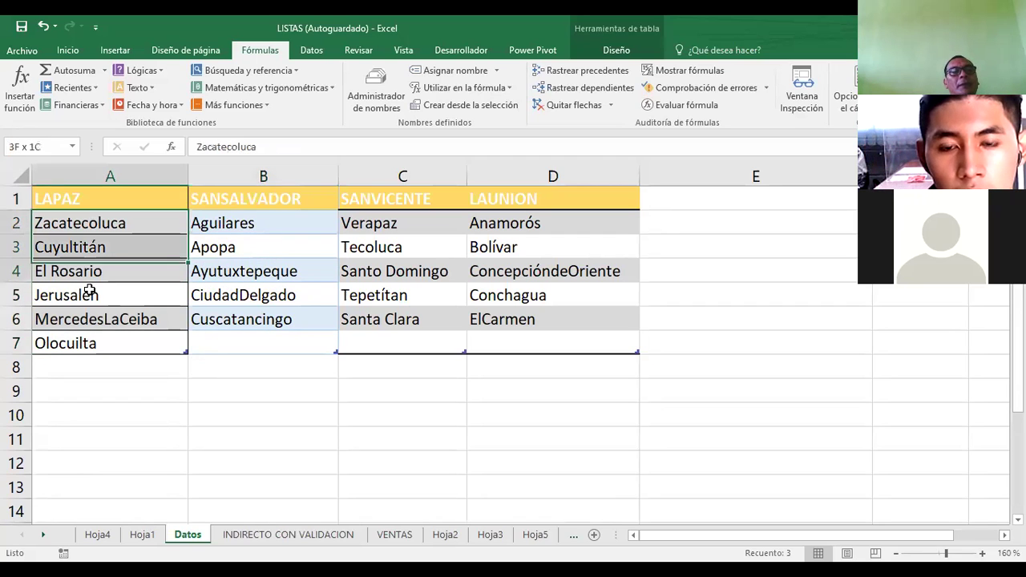
left_click(253, 347)
left_click_drag(80, 199, 94, 343)
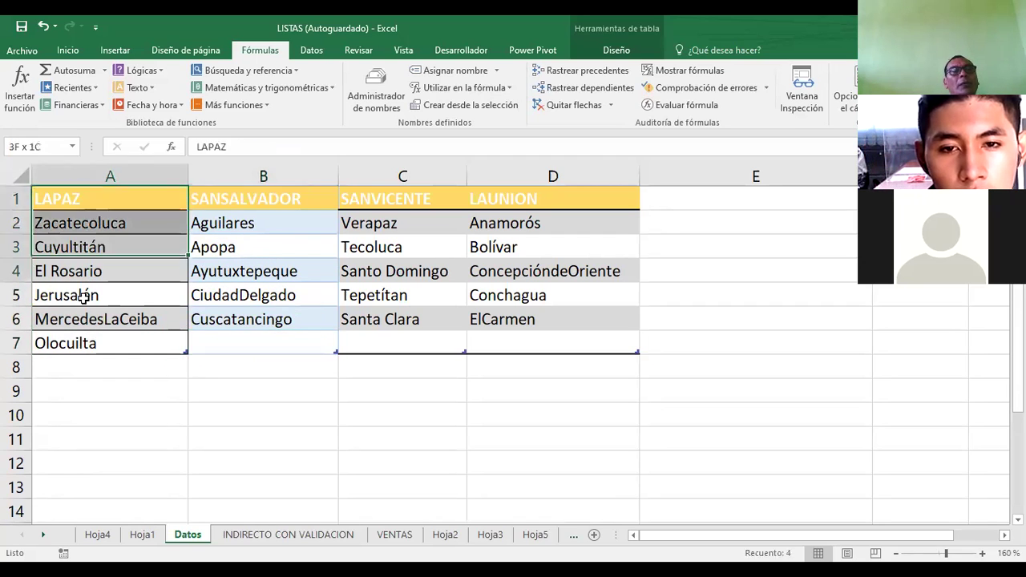
left_click(208, 200)
mouse_move(57, 230)
left_mouse_down()
mouse_move(101, 273)
mouse_move(103, 328)
left_mouse_up()
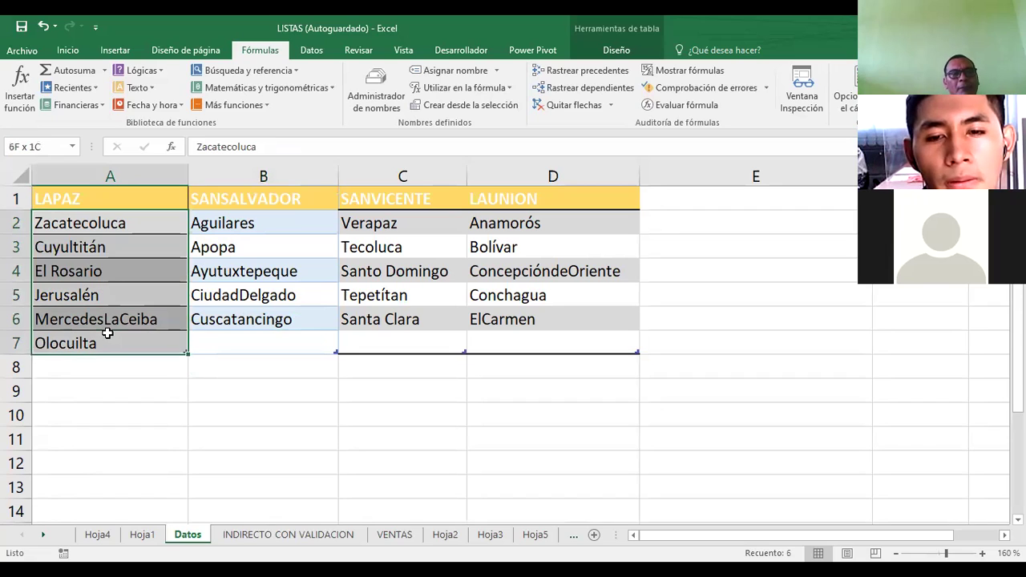
left_click(285, 379)
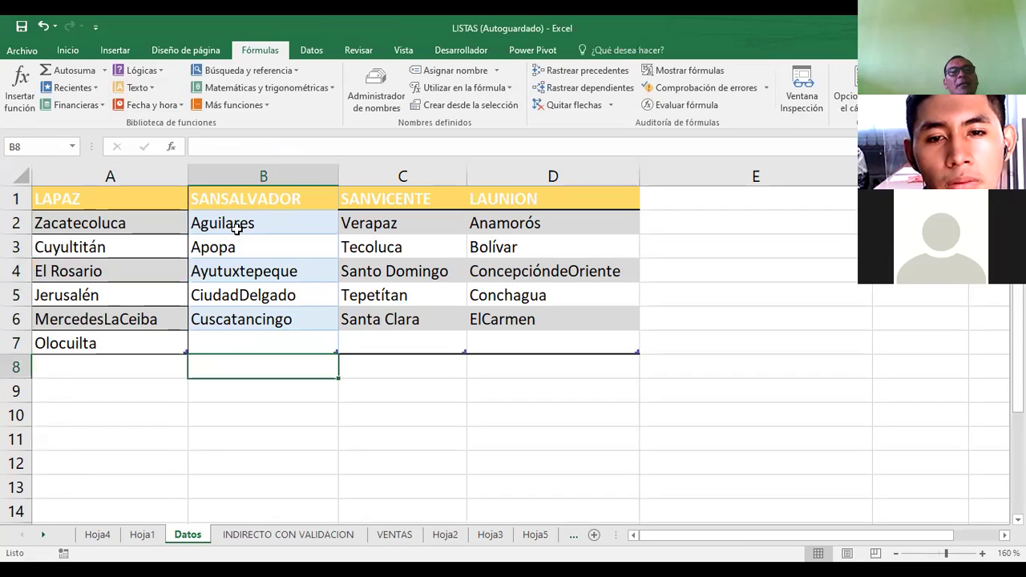
- Select B2:B7, C2:C7 and D2:D7 to check the SANSALVADOR, SANVICENTE and LAUNION names
left_click_drag(241, 223, 242, 341)
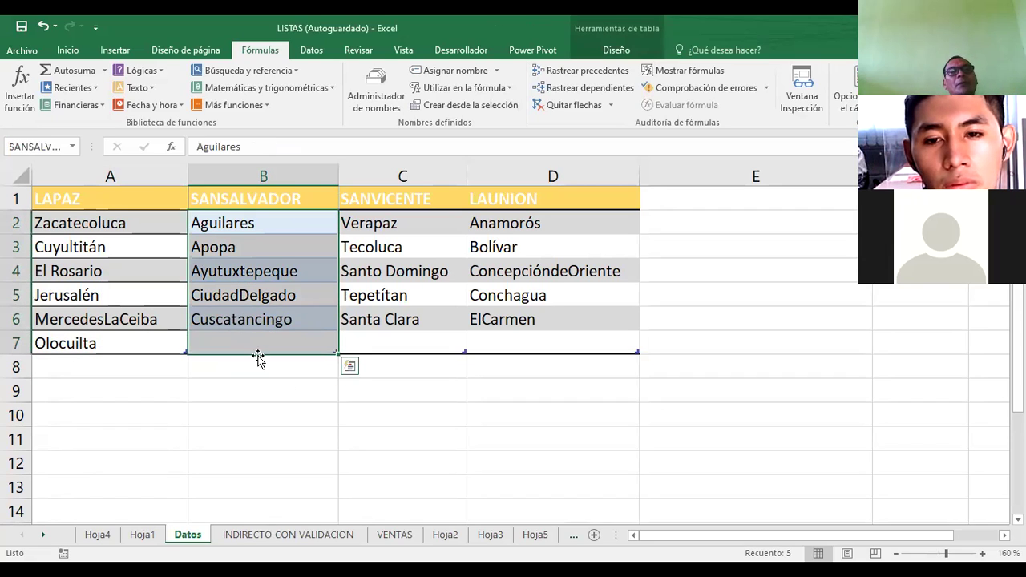
left_click(311, 409)
left_click_drag(394, 227, 380, 334)
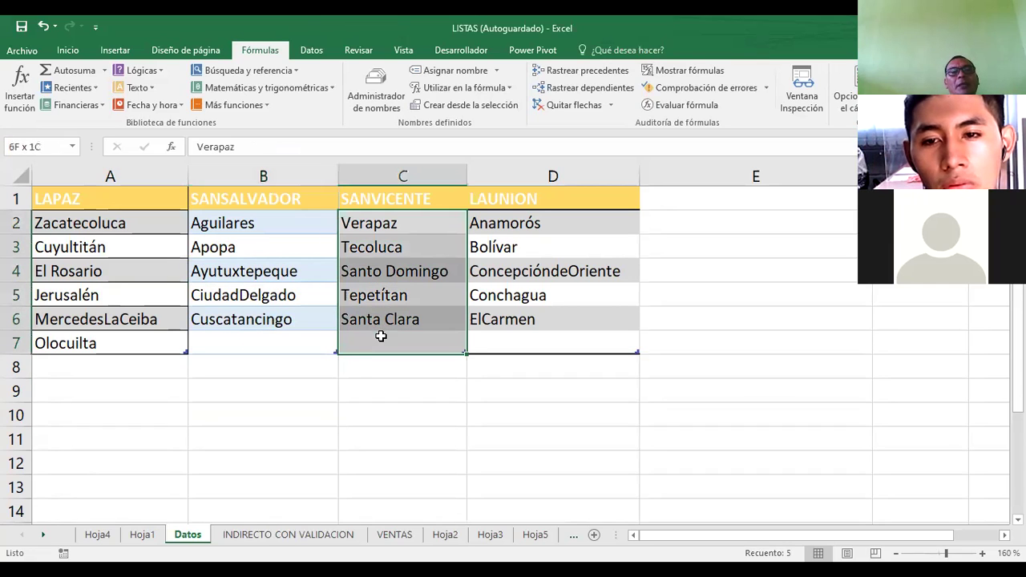
left_click_drag(508, 225, 528, 341)
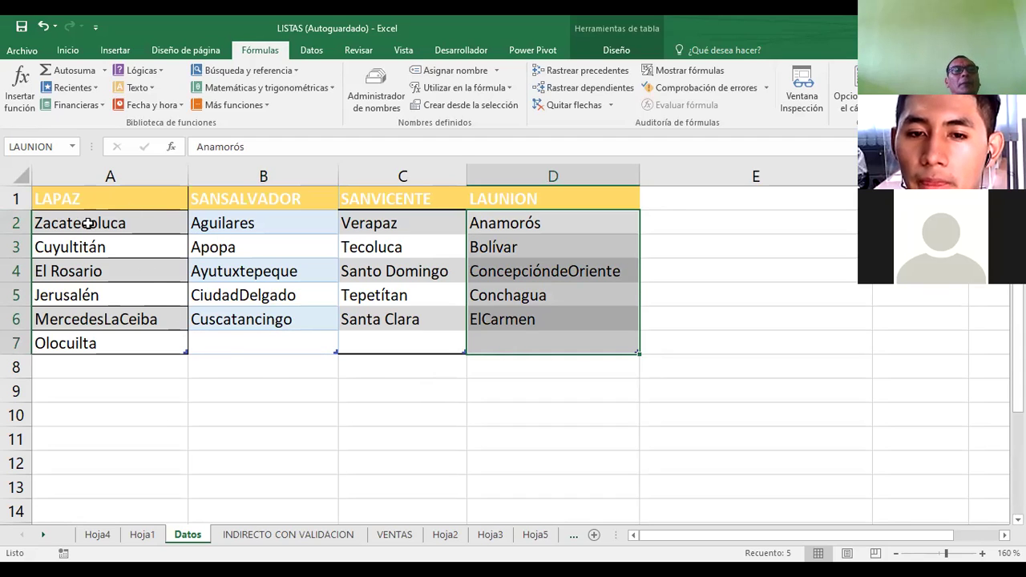
left_click_drag(88, 223, 90, 343)
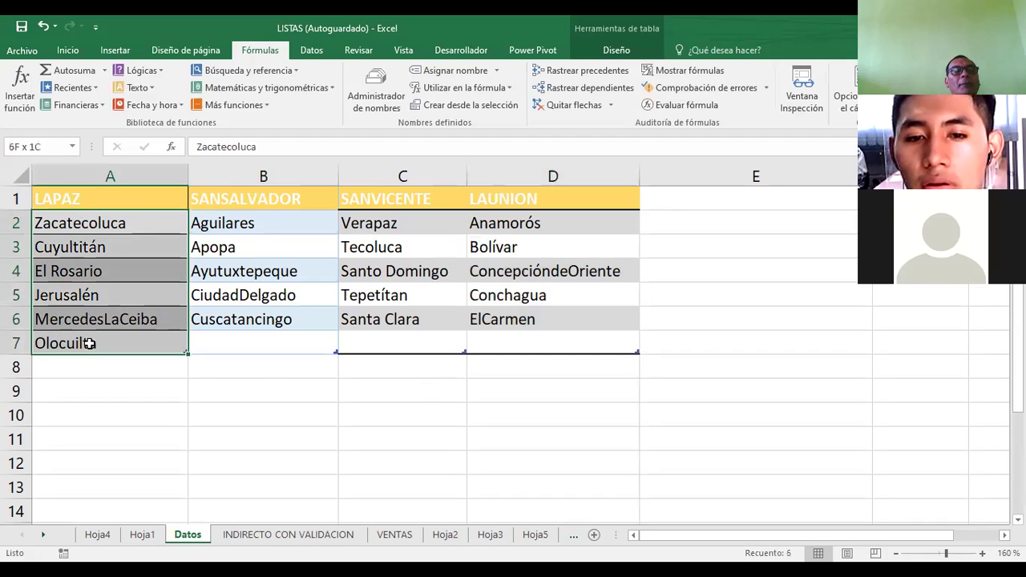
- Browse the Datos, Revisar, Vista, Programador, Insertar and Diseño de página ribbon tabs
left_click(312, 51)
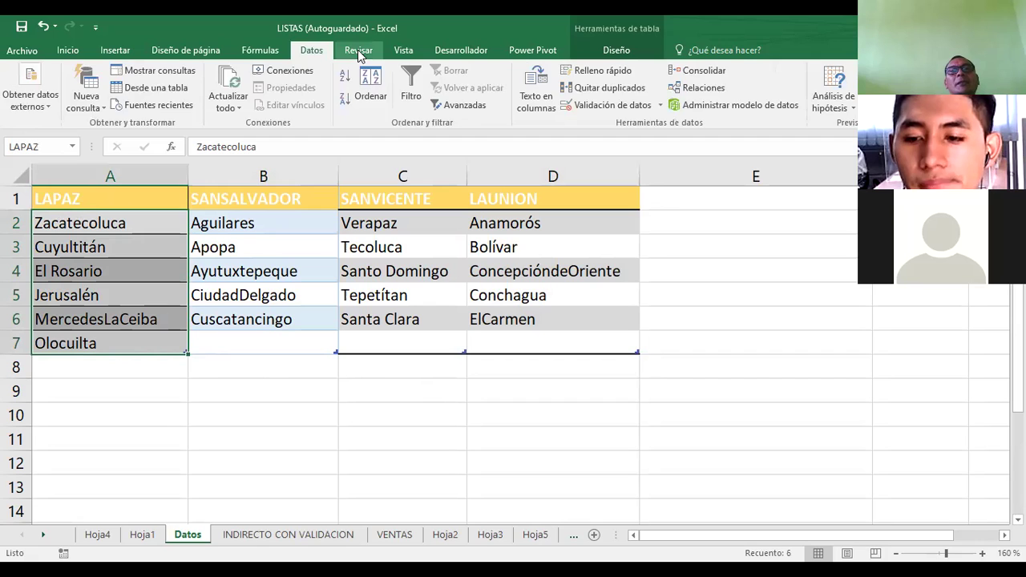
left_click(359, 50)
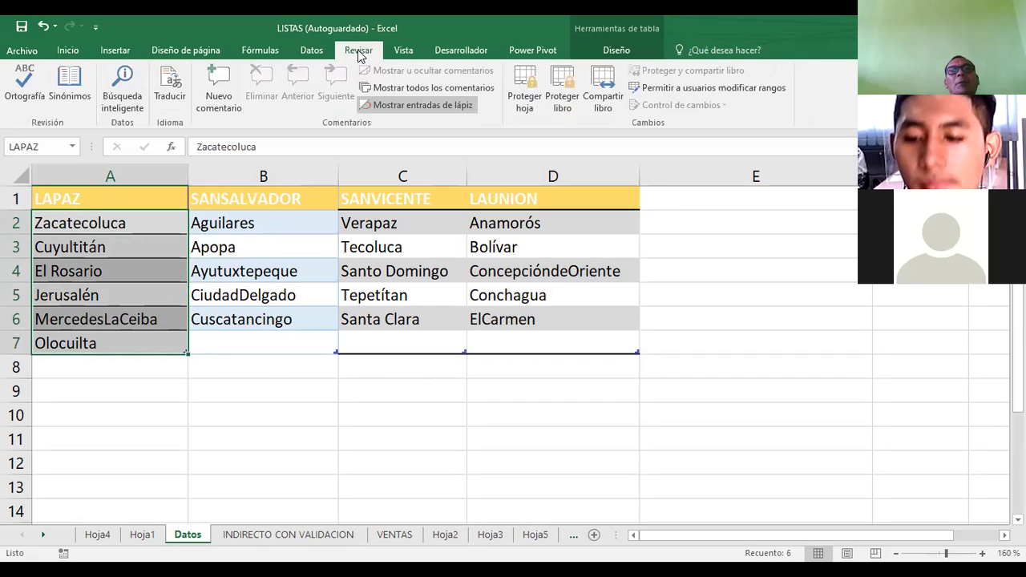
left_click(400, 53)
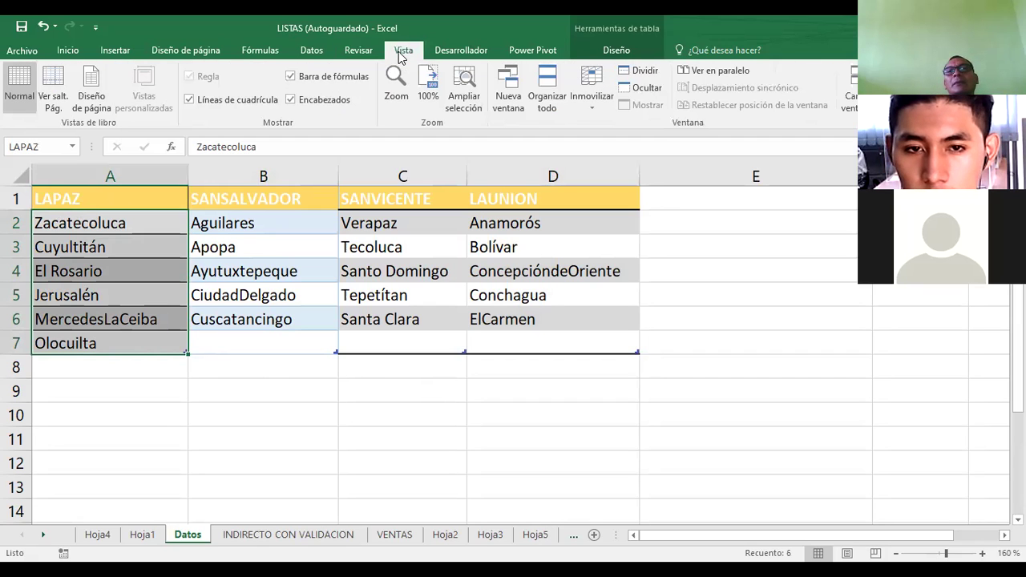
left_click(447, 51)
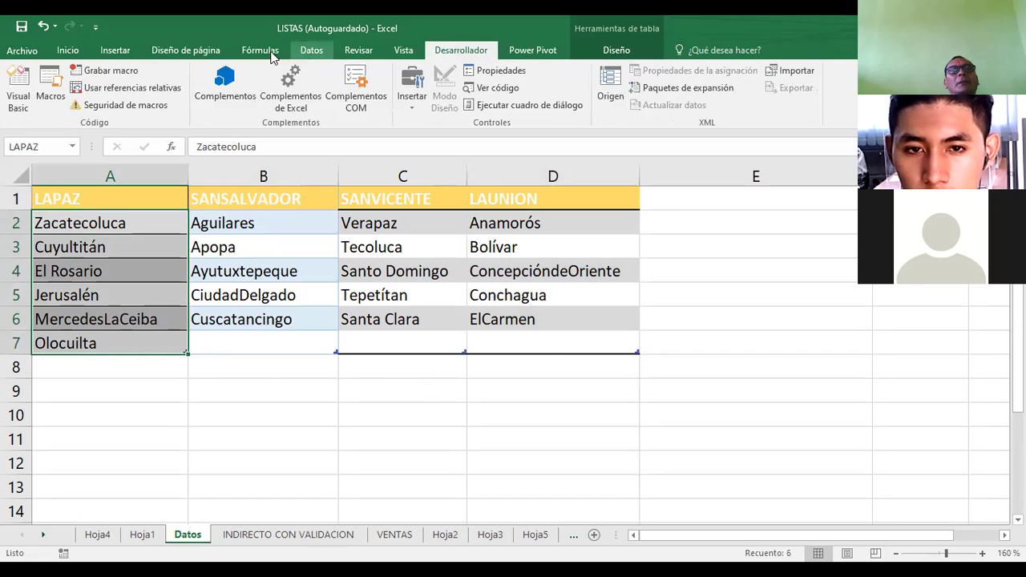
left_click(117, 51)
left_click(189, 51)
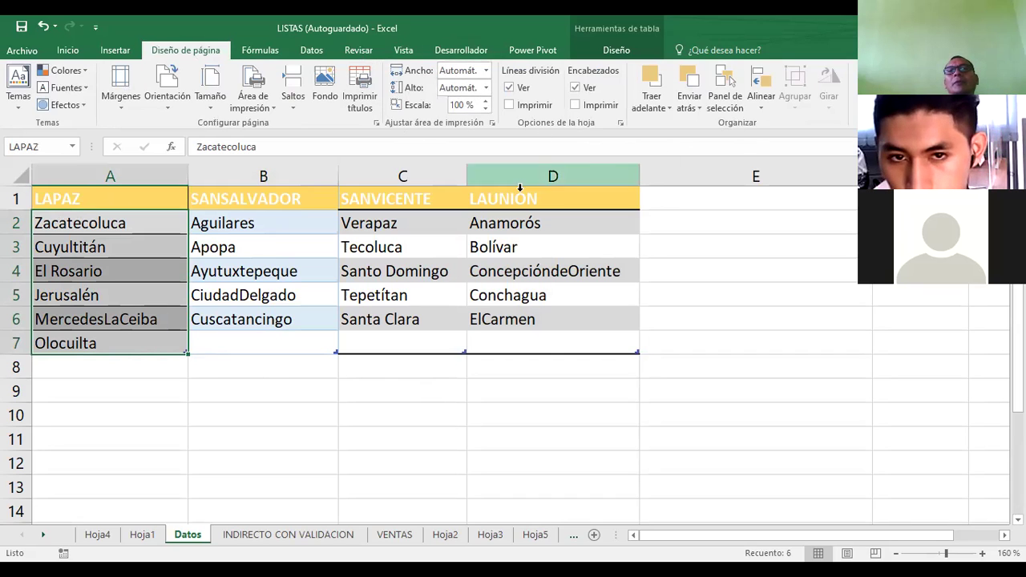
- Reselect A2:A7, B2:B7, C2:C7 and D2:D7, then return to INDIRECTO CON VALIDACION
left_click(115, 392)
left_click_drag(109, 222, 85, 352)
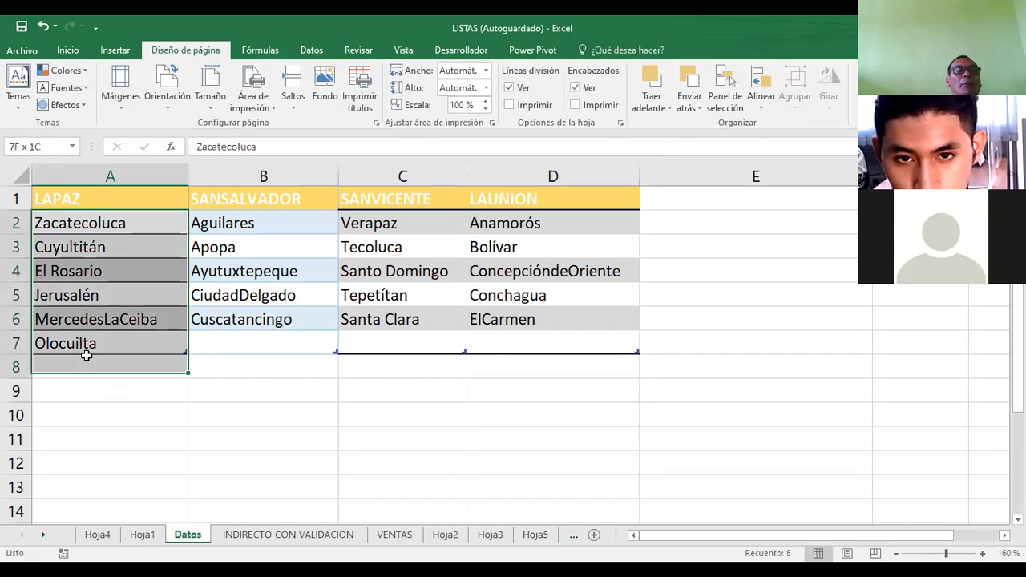
left_click_drag(241, 223, 250, 337)
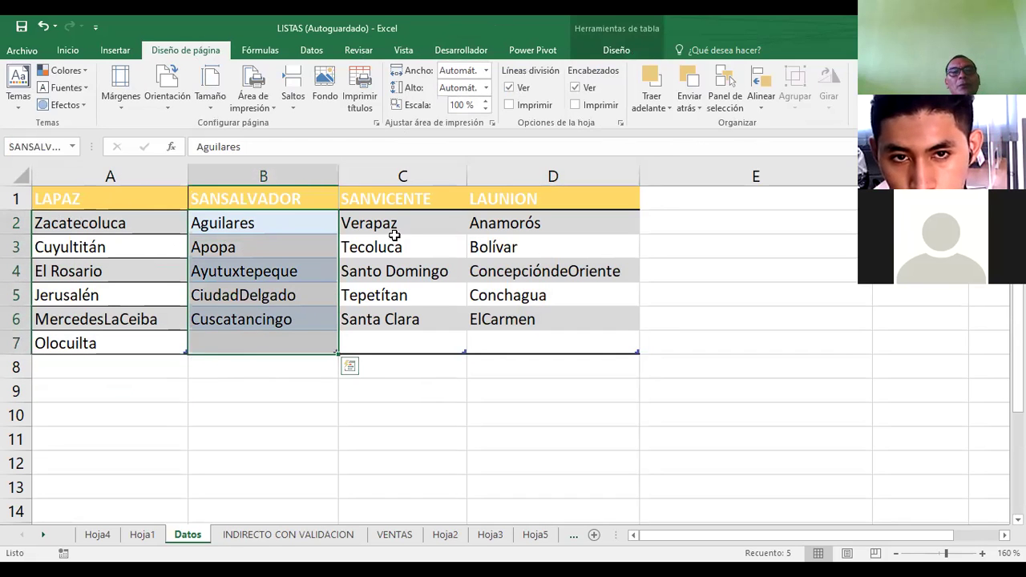
left_click_drag(392, 223, 383, 346)
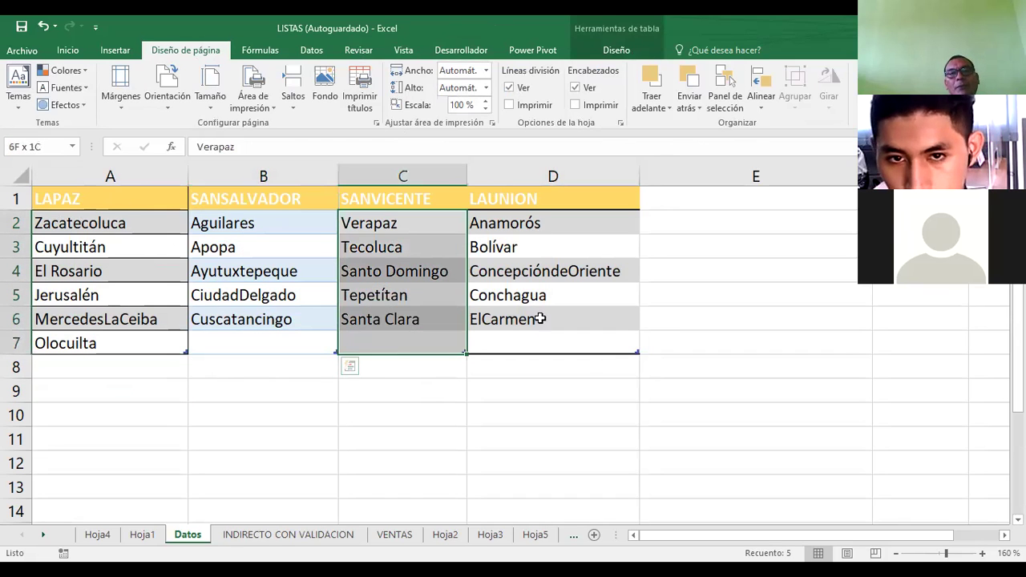
left_click_drag(513, 223, 499, 343)
left_click(263, 525)
left_click(263, 535)
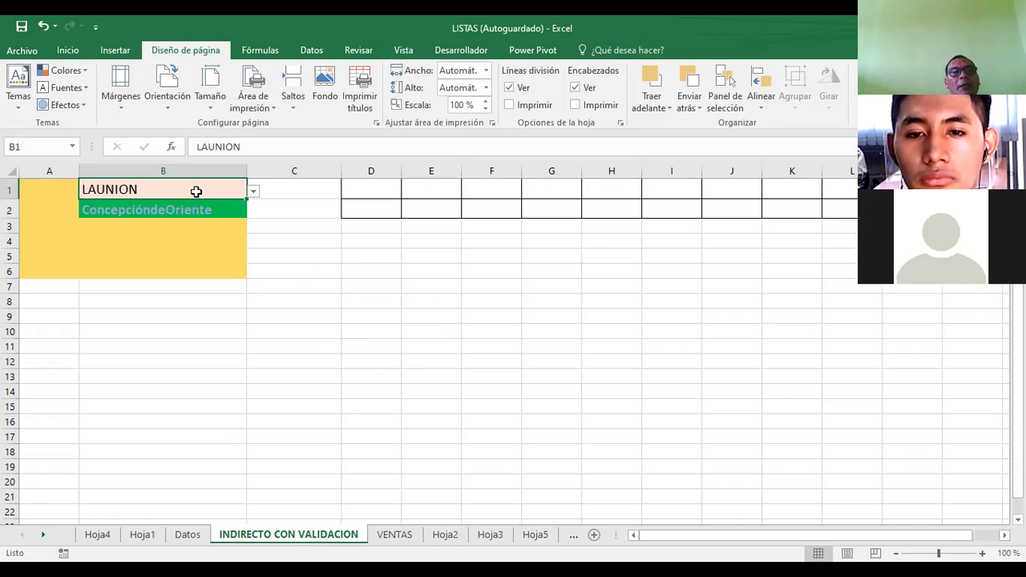
left_click(312, 50)
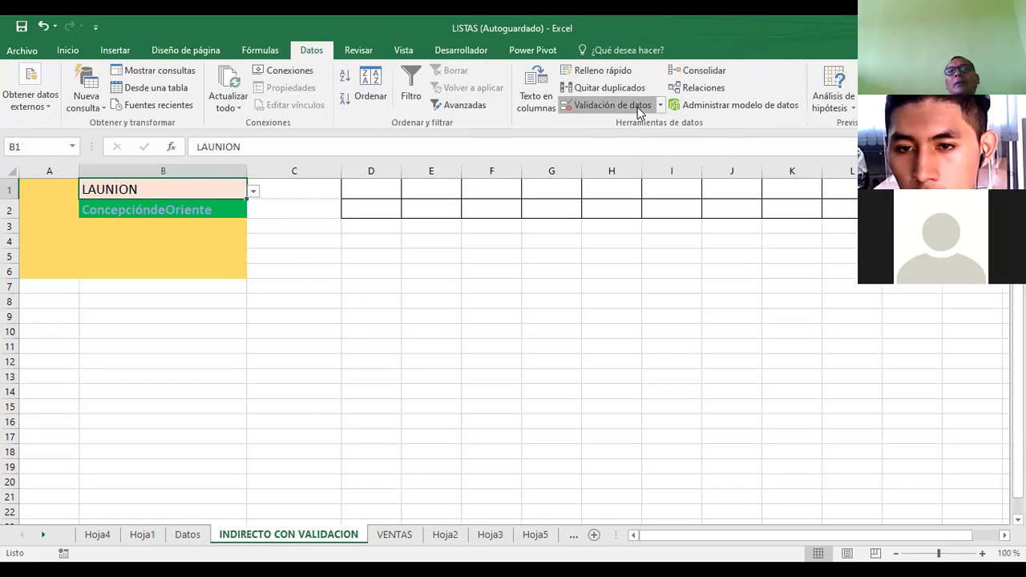
left_click(637, 107)
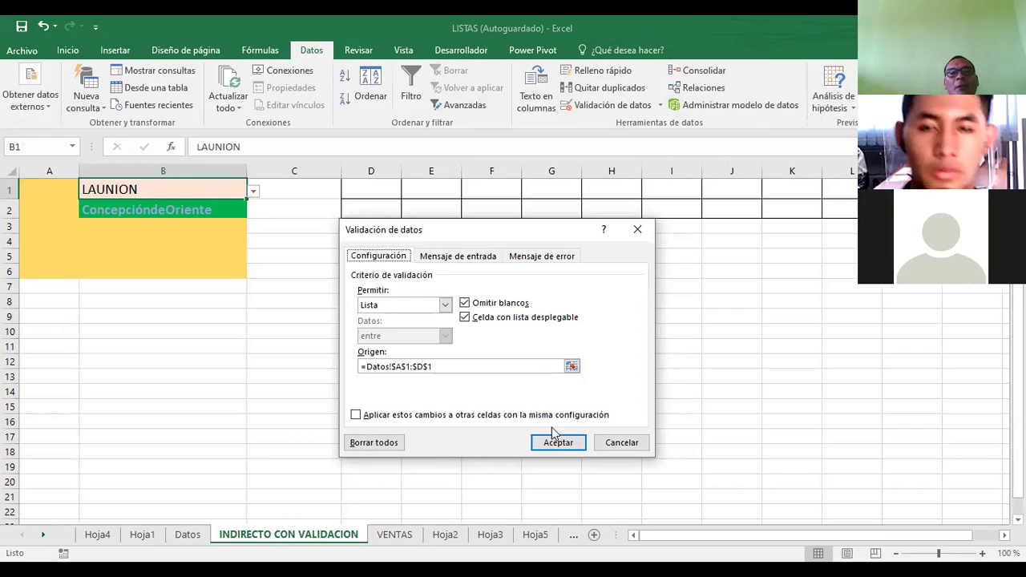
left_click(622, 442)
key("Escape")
left_click(118, 333)
left_click(156, 210)
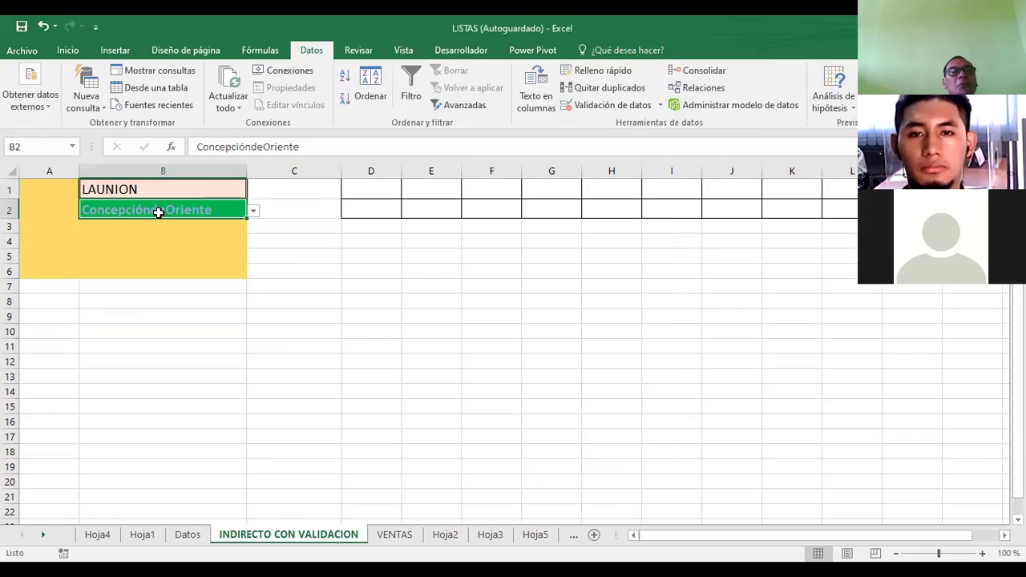
left_click(251, 210)
key("Escape")
left_click(303, 259)
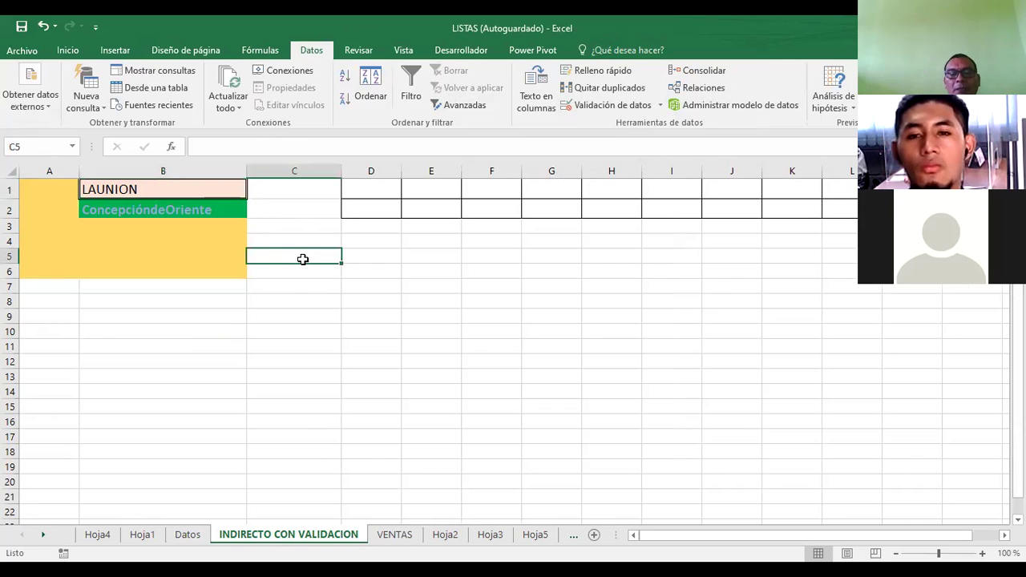
- Enter =INDIRECTO(B1) in C5 so it returns Conchagua
type("=")
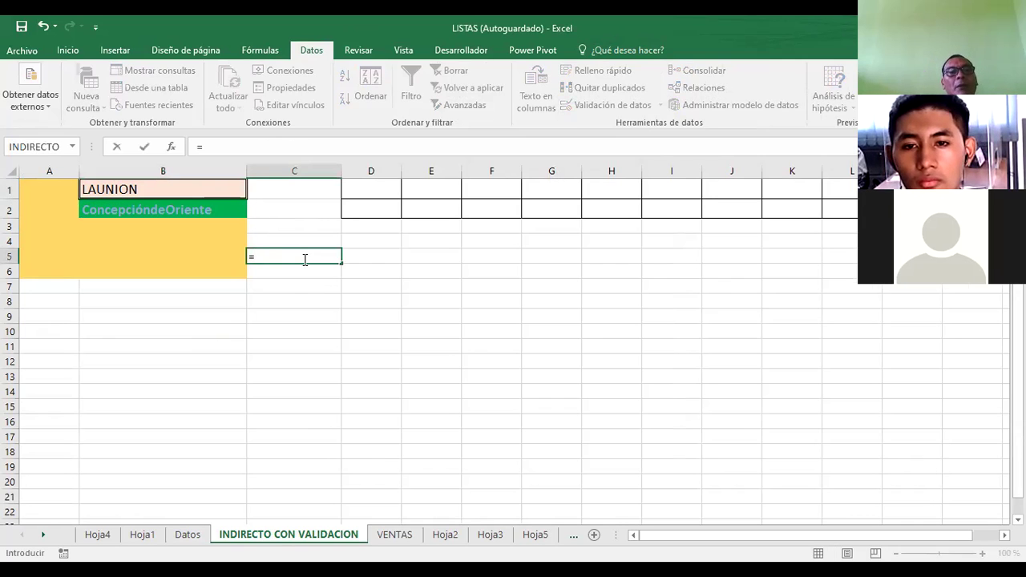
type("indi")
left_click(312, 287)
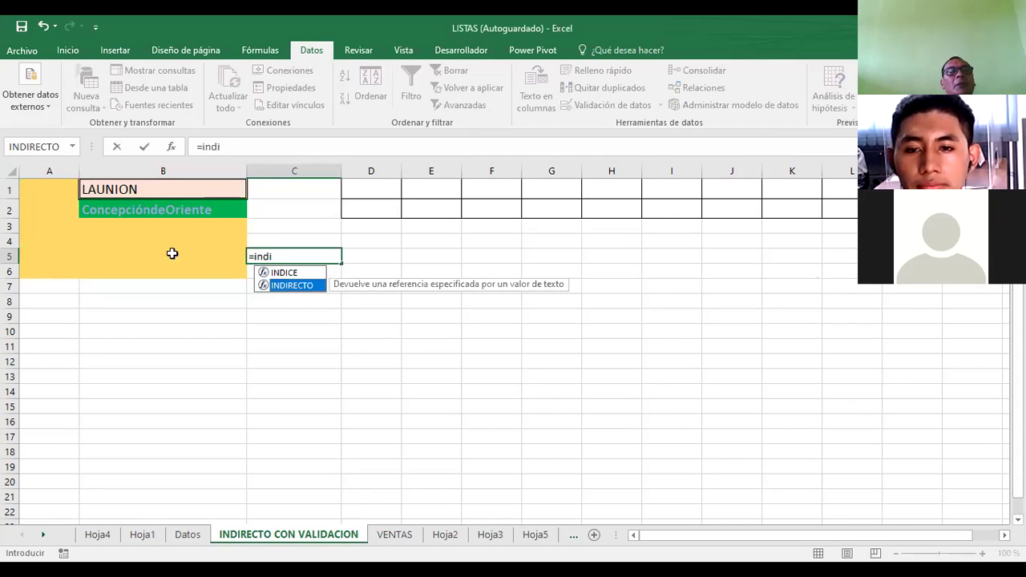
left_click(163, 209)
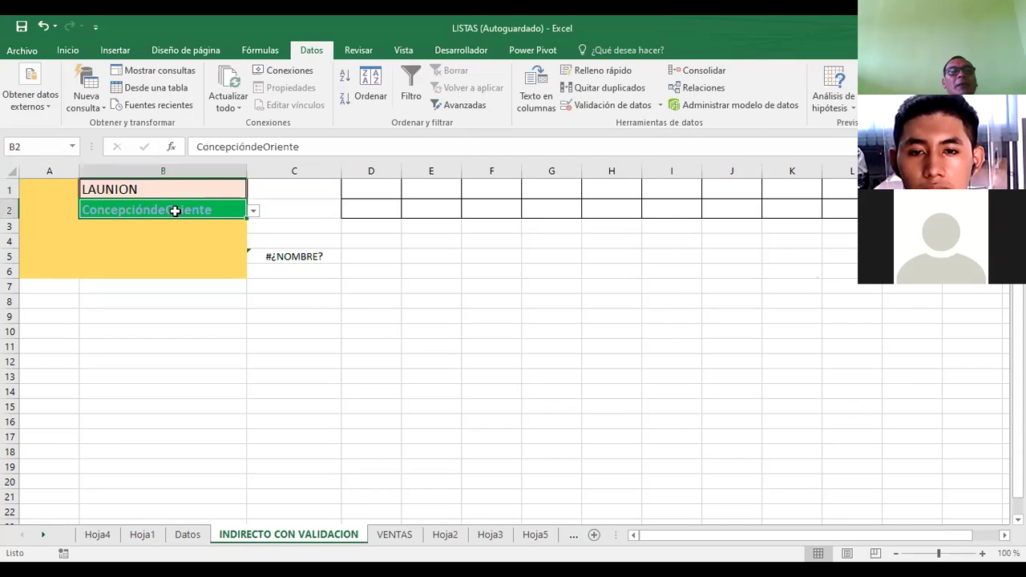
left_click(295, 261)
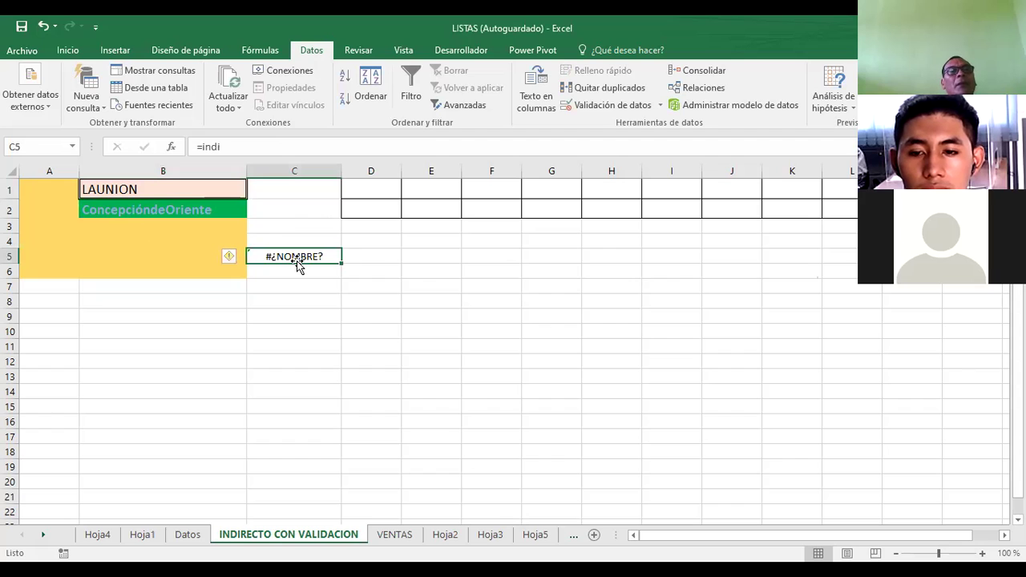
double_click(297, 261)
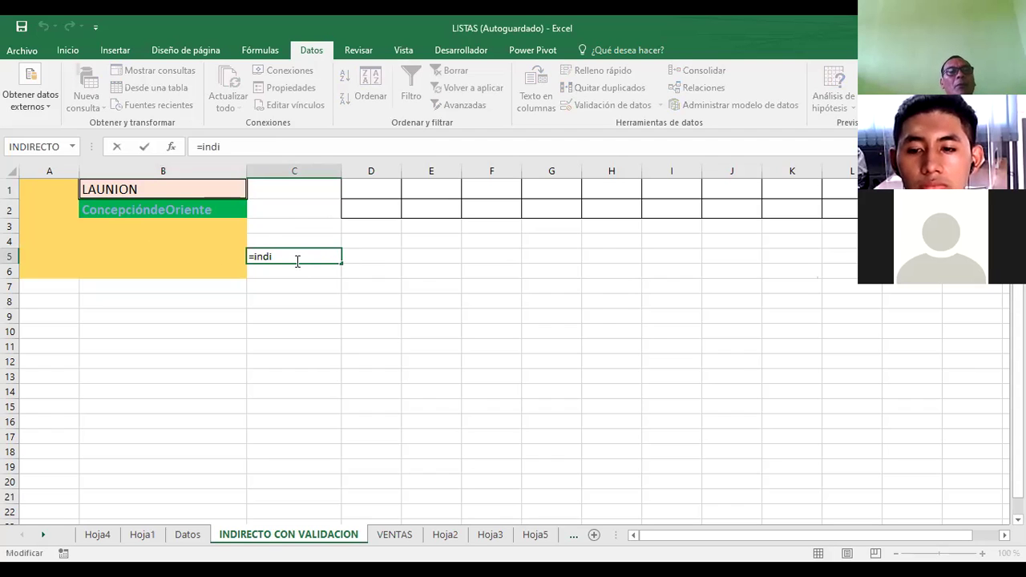
type("recto")
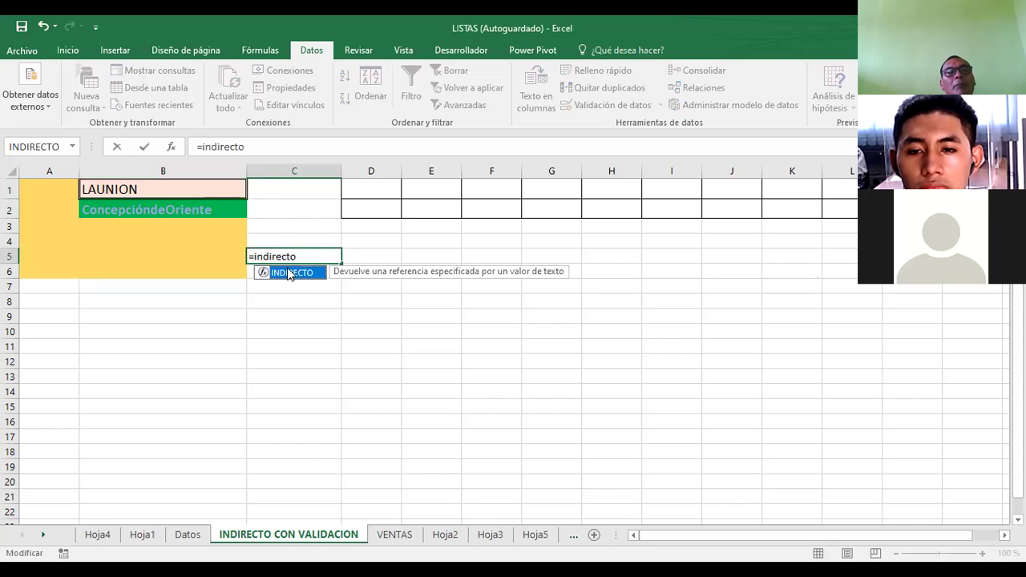
double_click(289, 274)
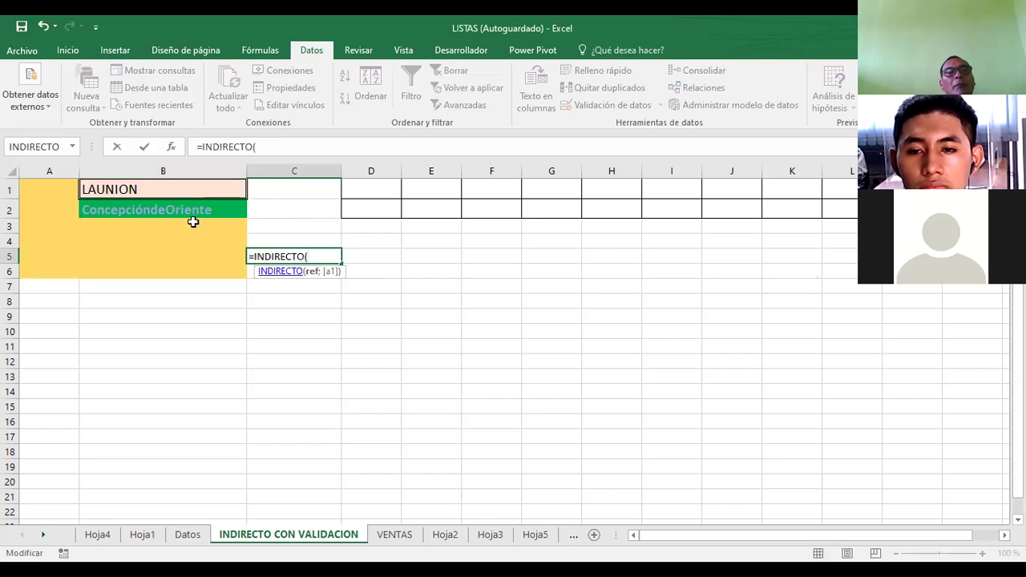
left_click(163, 189)
type(")")
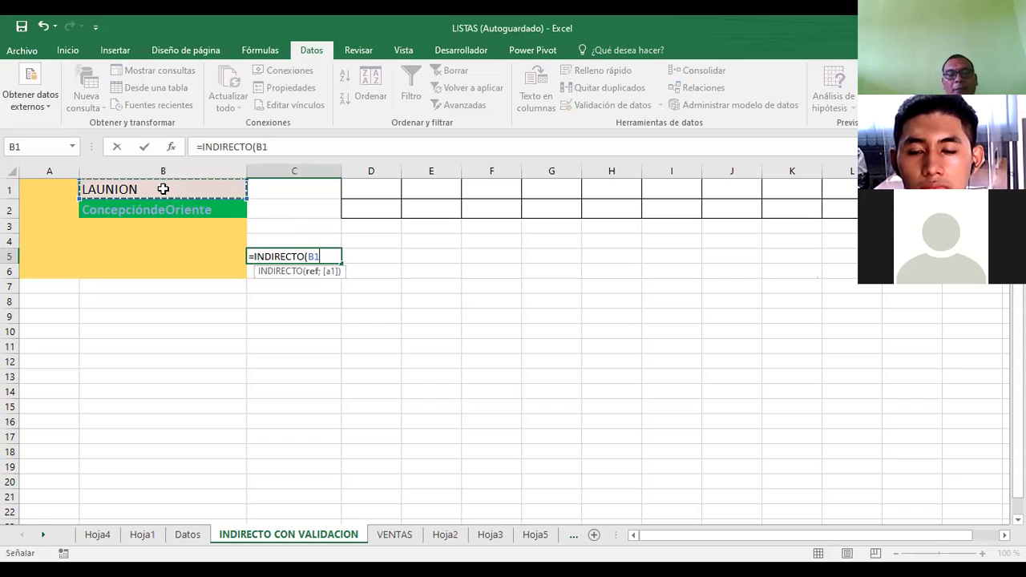
key("Return")
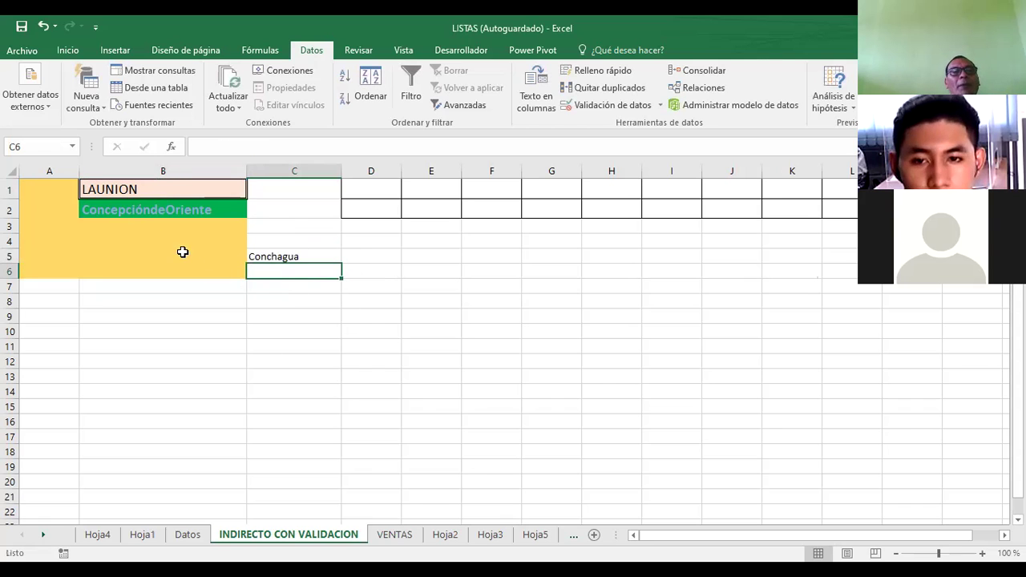
left_click(259, 258)
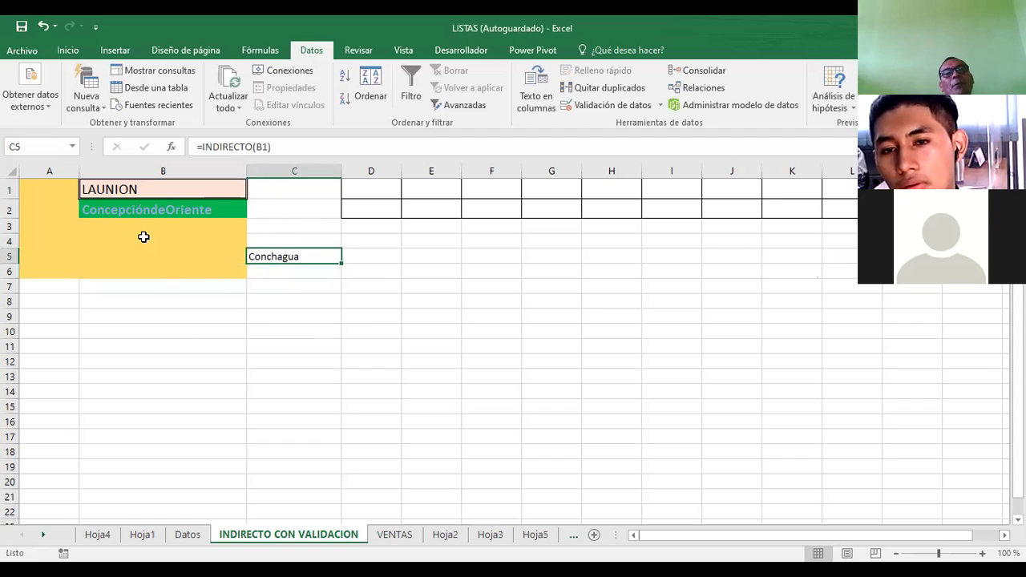
- Set B1 to LAPAZ and check Jerusalén in its Datos list
left_click(135, 188)
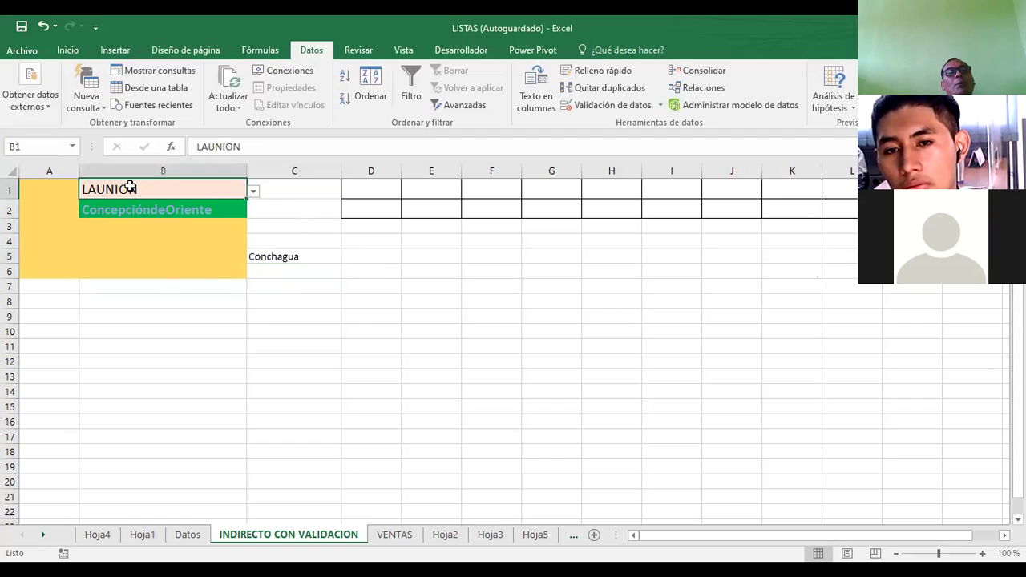
left_click(253, 191)
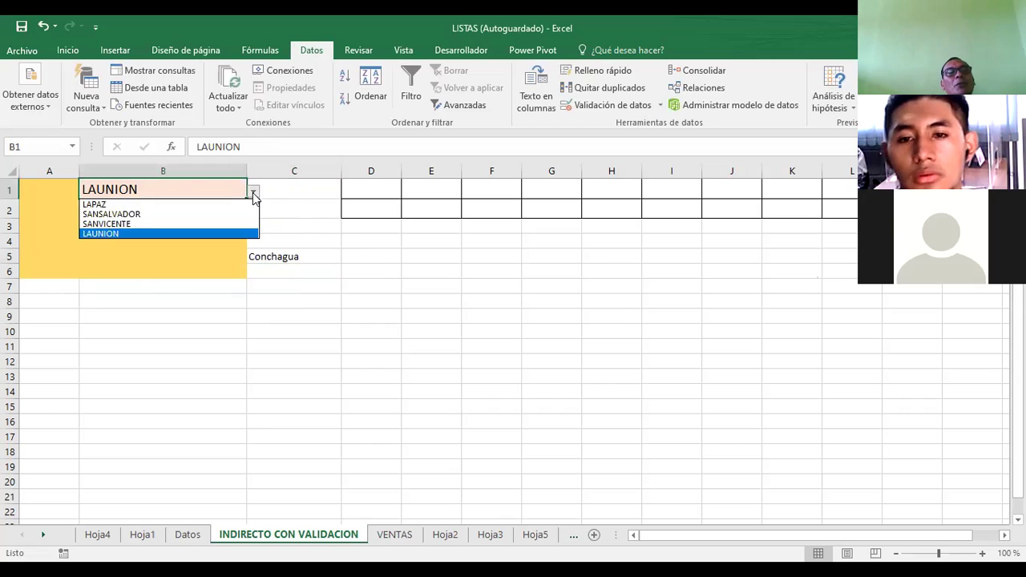
left_click(105, 204)
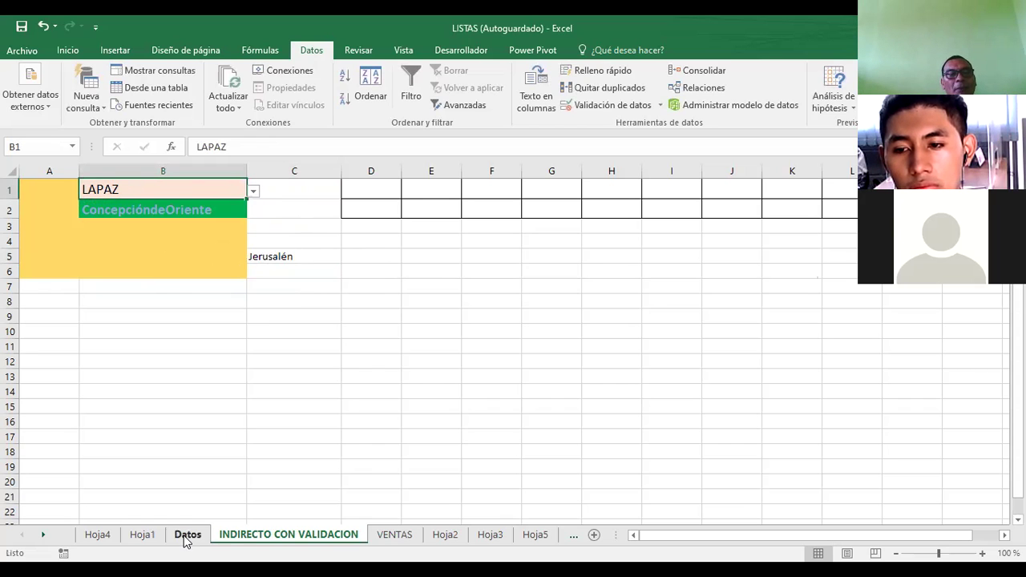
left_click(187, 535)
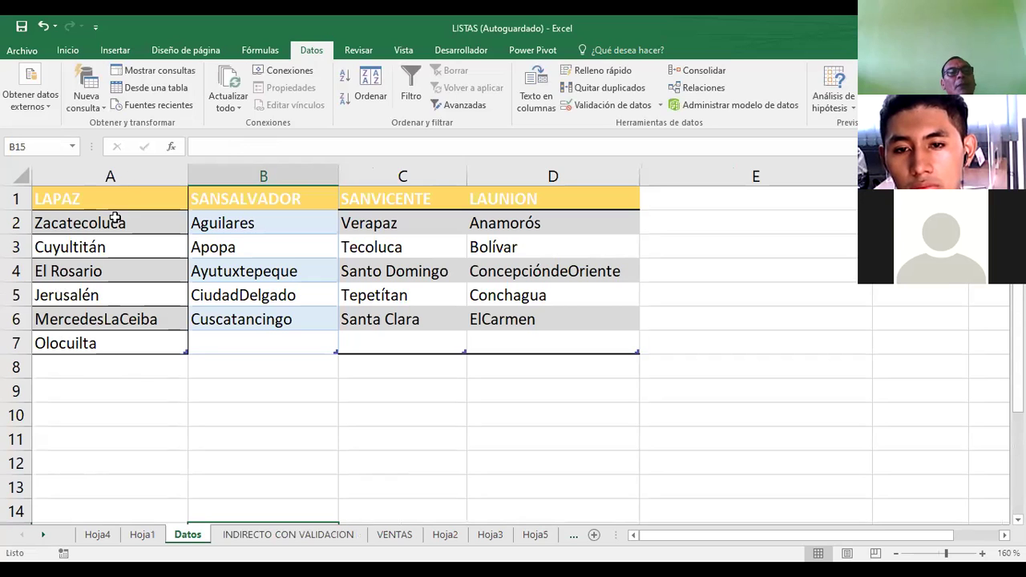
left_click(77, 296)
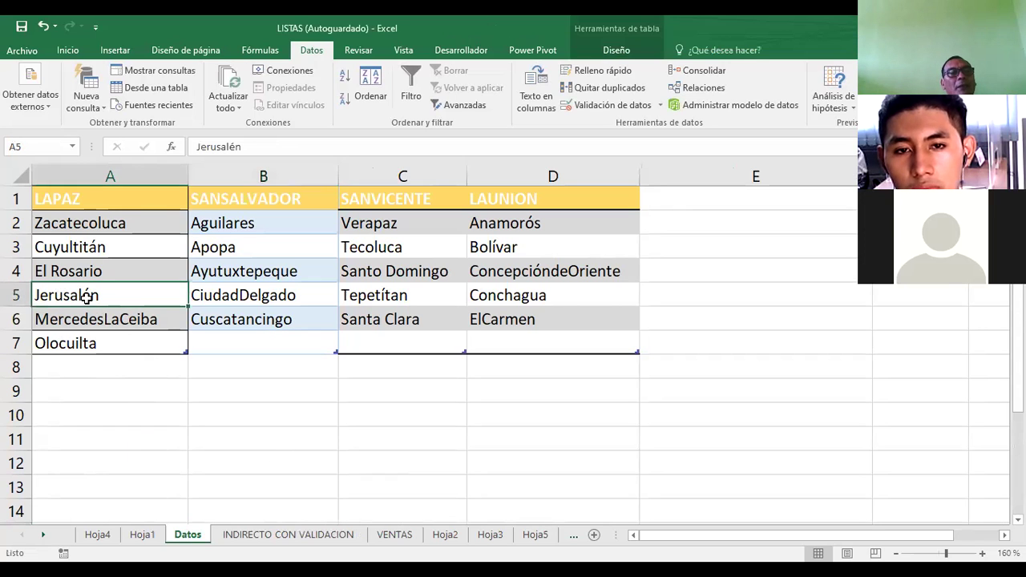
left_click(280, 535)
- Switch B1 to SANSALVADOR and check CiudadDelgado in its Datos list
left_click(252, 190)
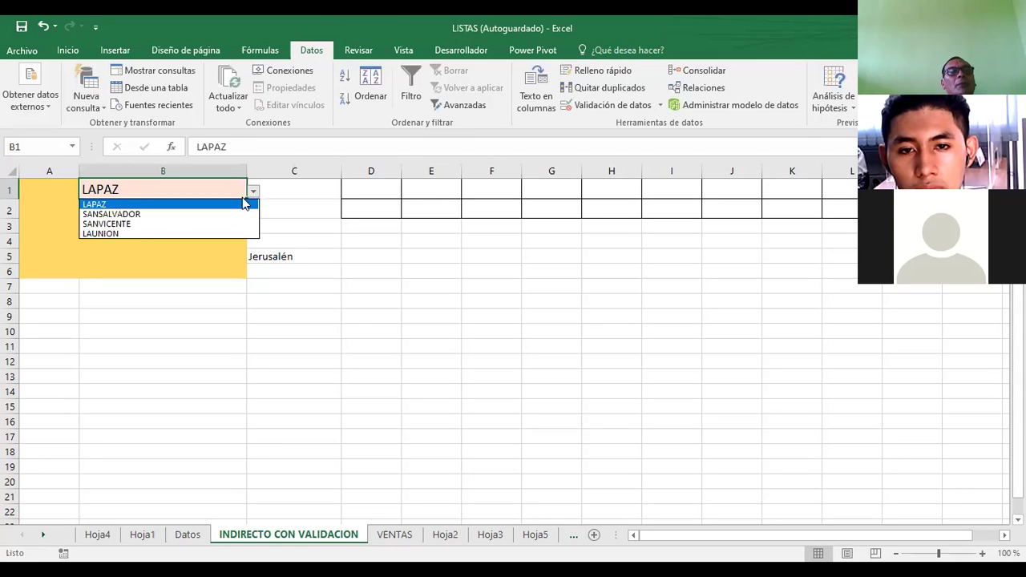
left_click(134, 214)
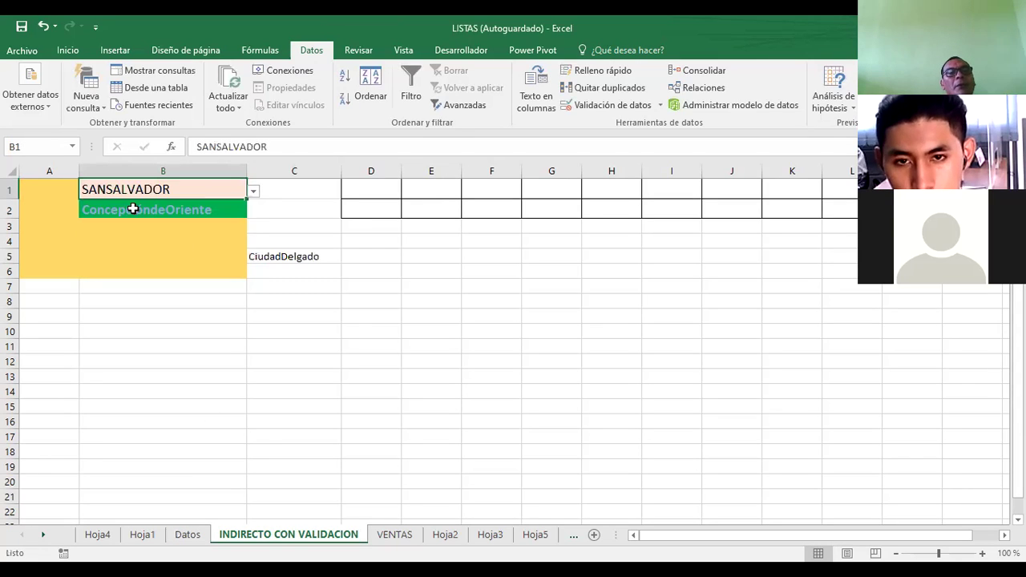
left_click(187, 535)
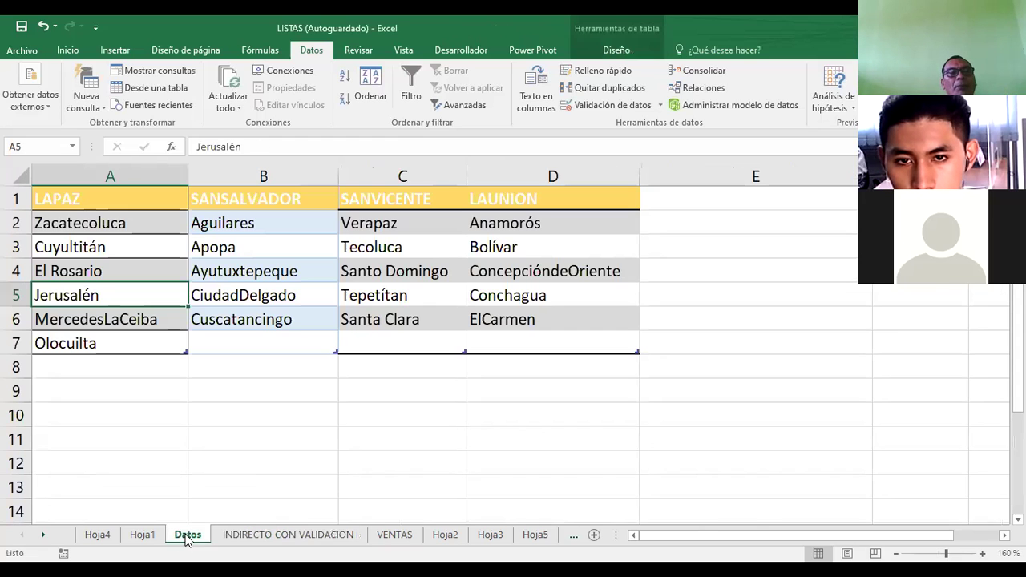
left_click(245, 294)
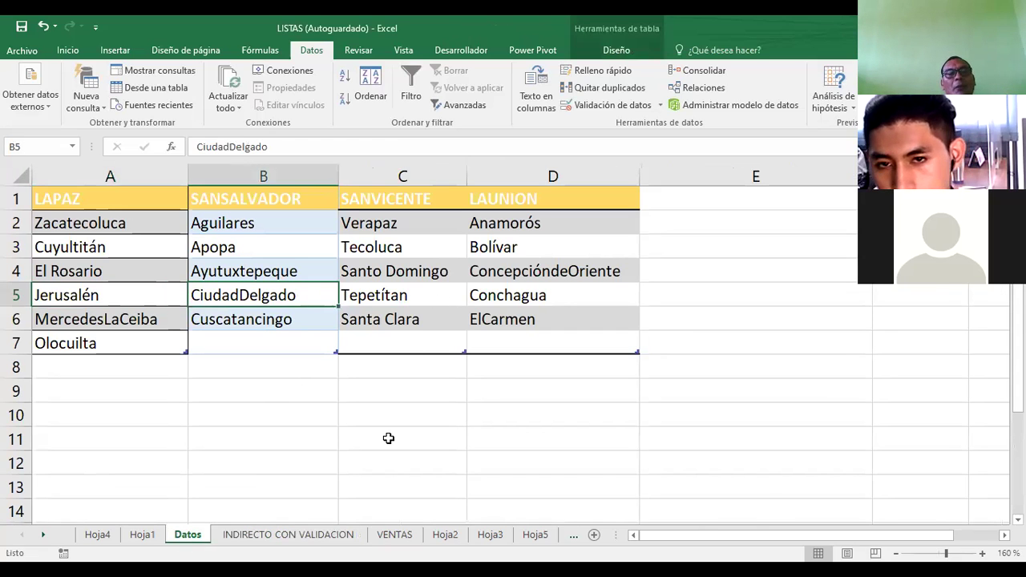
left_click(264, 536)
- Set B1 to SANVICENTE and confirm C5 now shows Tepetitan
left_click(254, 196)
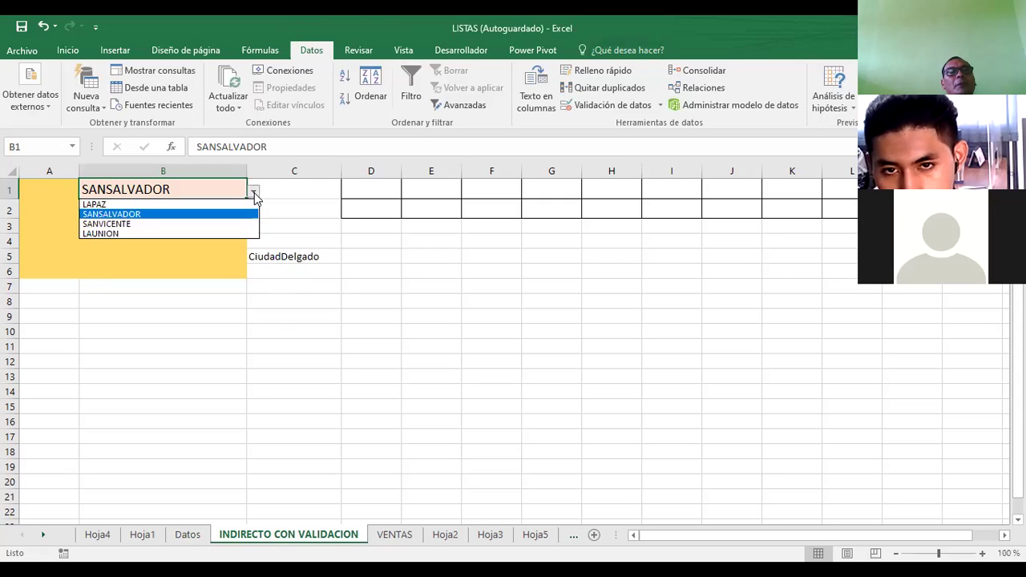
left_click(109, 225)
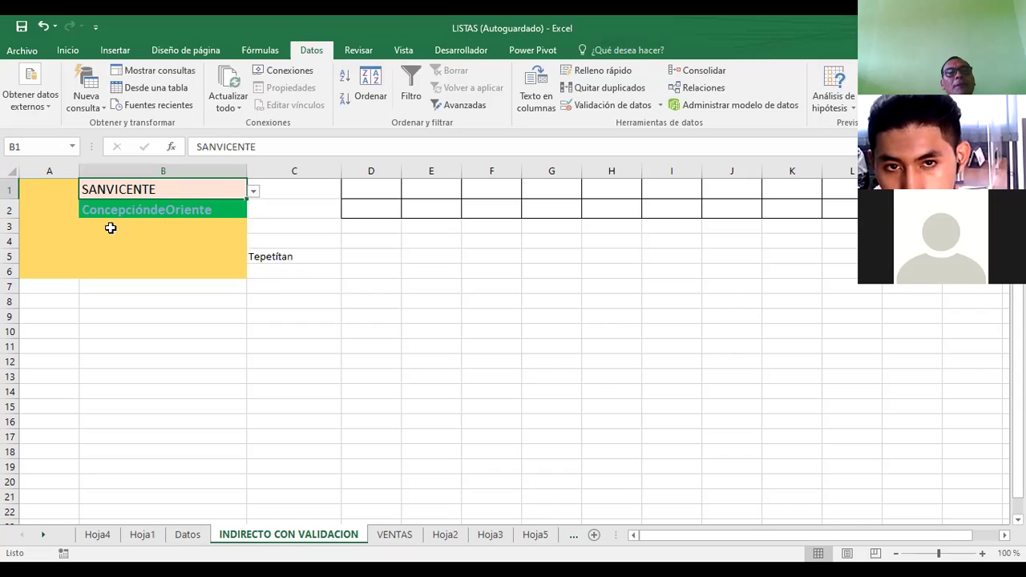
left_click(287, 258)
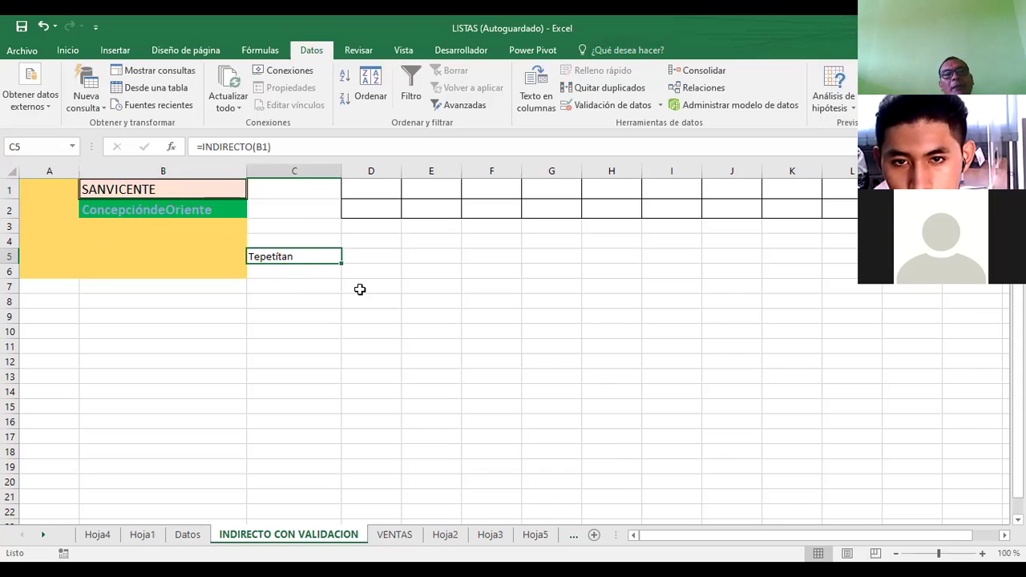
left_click(167, 210)
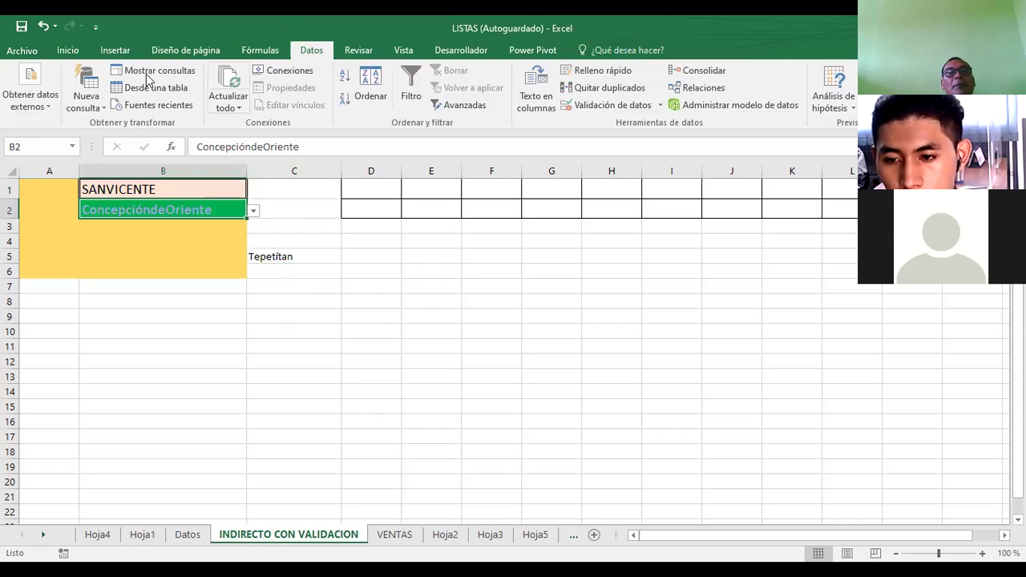
- Close B2's validation settings unchanged and inspect the INDIRECTO formula in cell C5
left_click(632, 103)
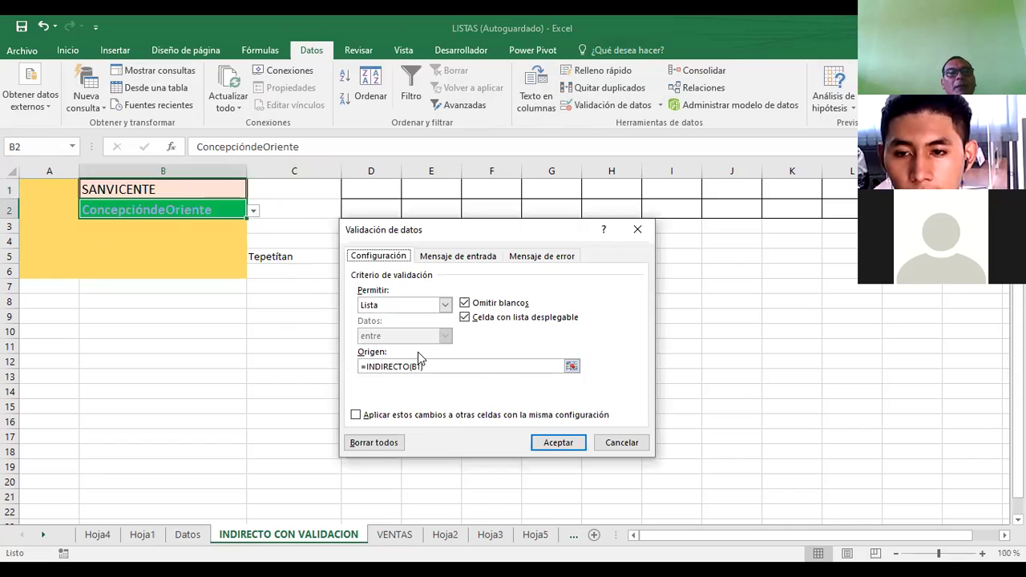
left_click(604, 446)
left_click(269, 324)
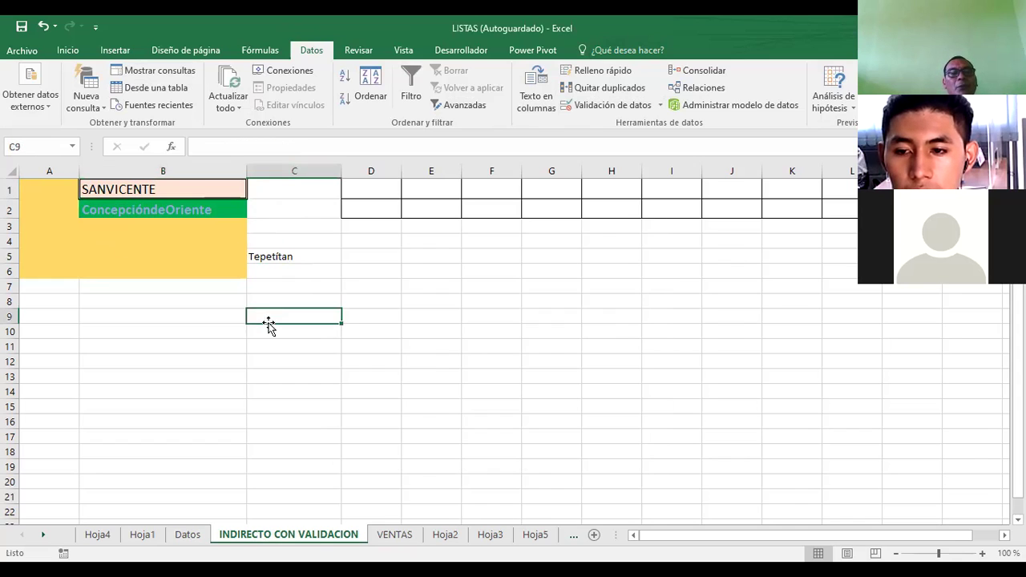
left_click(267, 259)
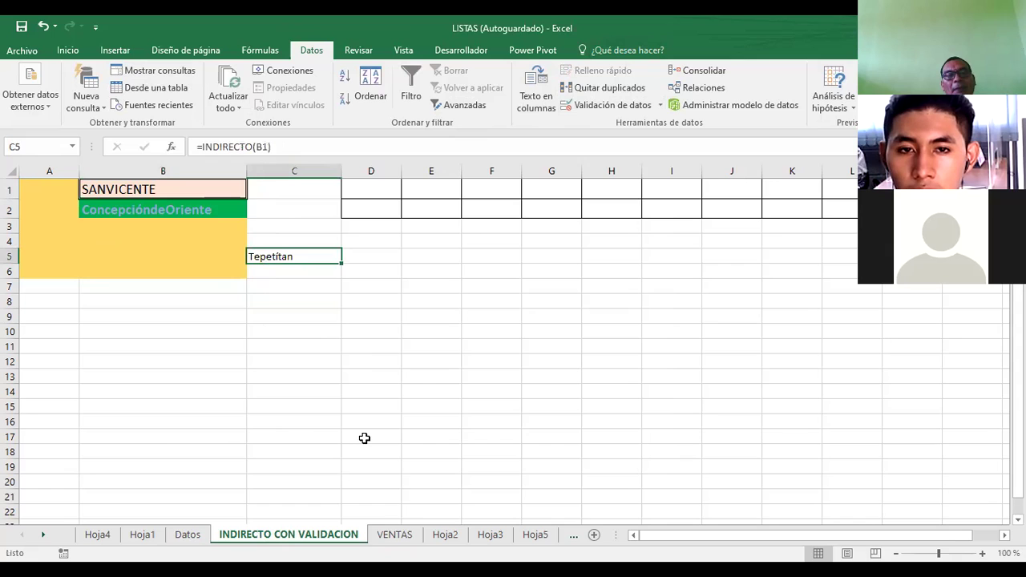
- Browse the VENTAS, Hoja2, Hoja3, Hoja5 and Datos sheets, then return to INDIRECTO CON VALIDACION
left_click(382, 538)
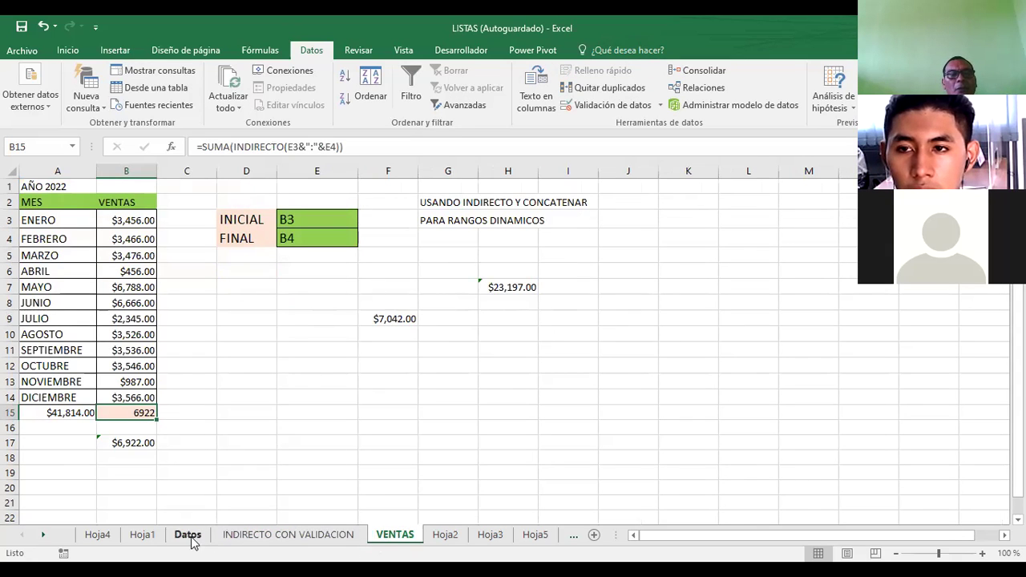
left_click(446, 536)
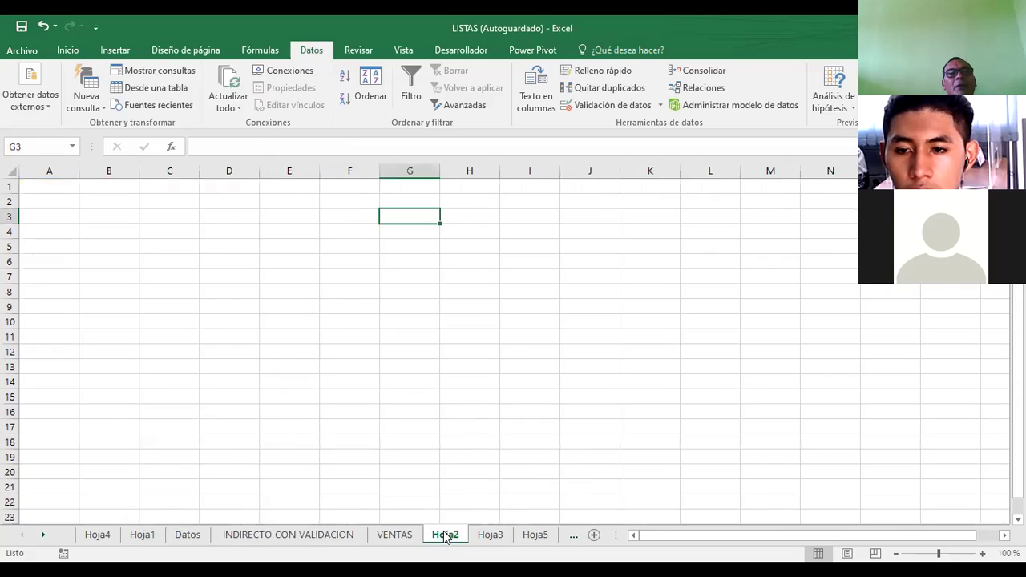
left_click(494, 536)
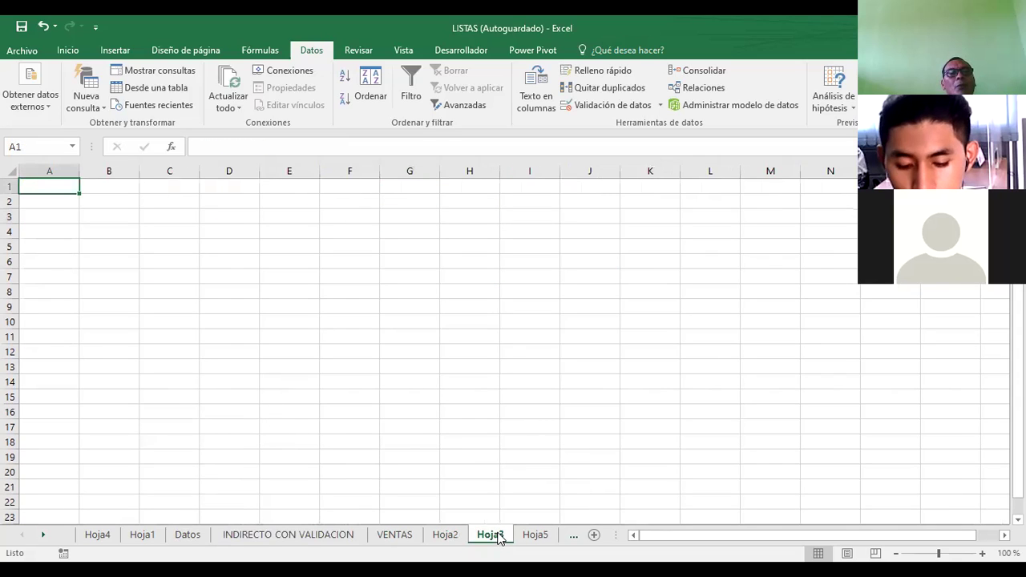
left_click(537, 536)
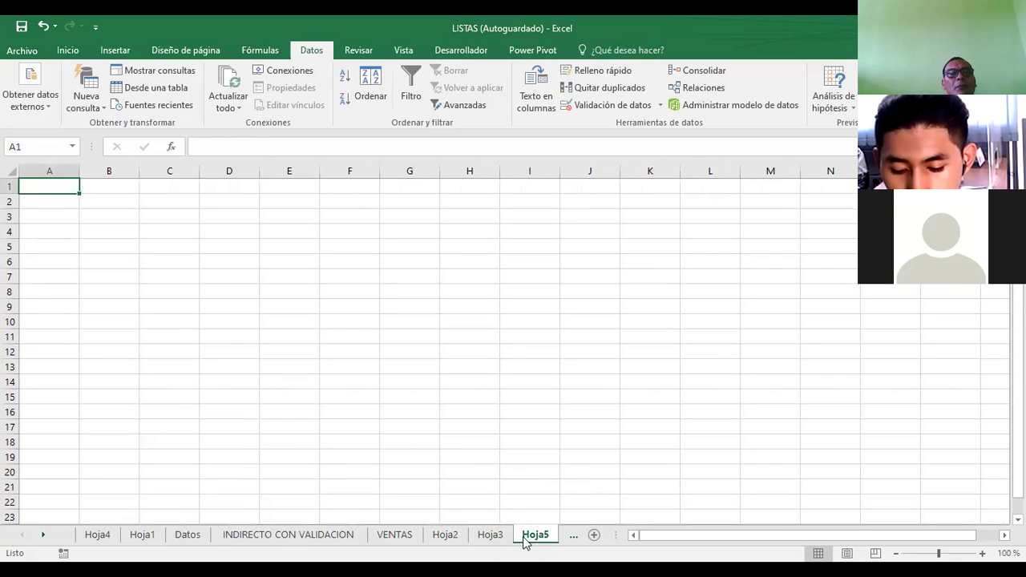
left_click(189, 536)
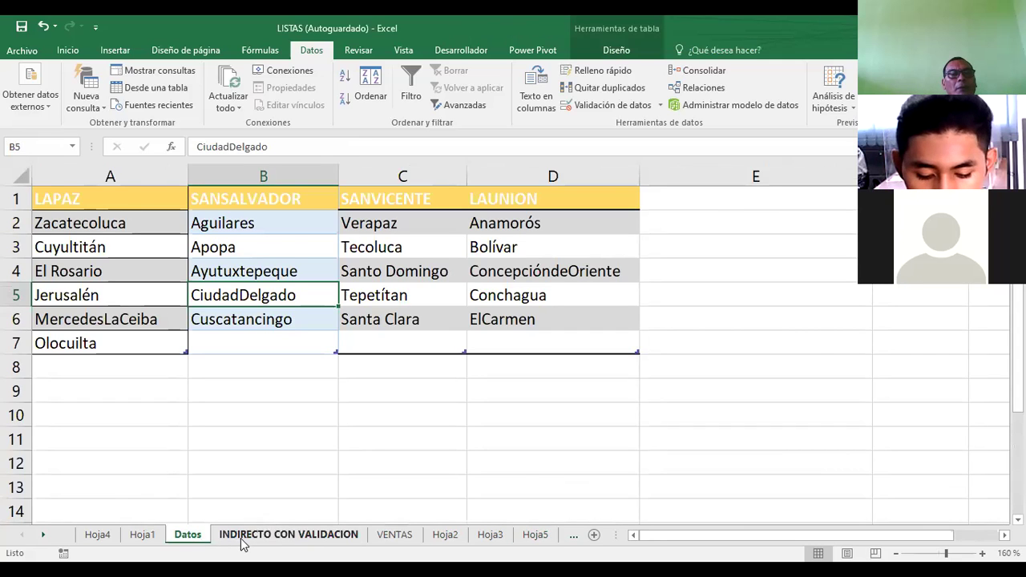
left_click(255, 538)
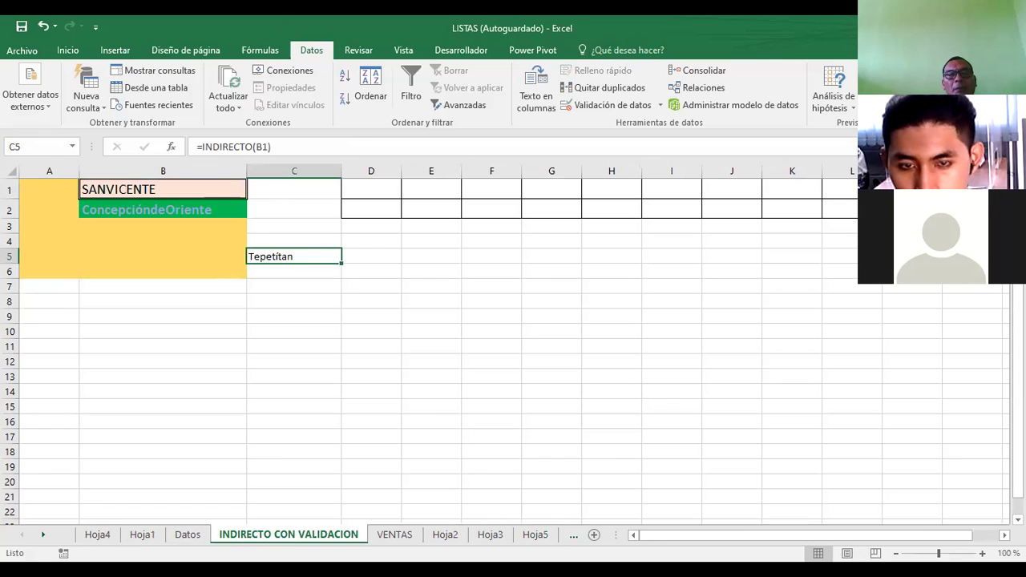
- Scroll the sheet tabs to view Hoja7, then switch to the practicas para participnates workbook
left_click(44, 535)
left_click(44, 535)
left_click(44, 534)
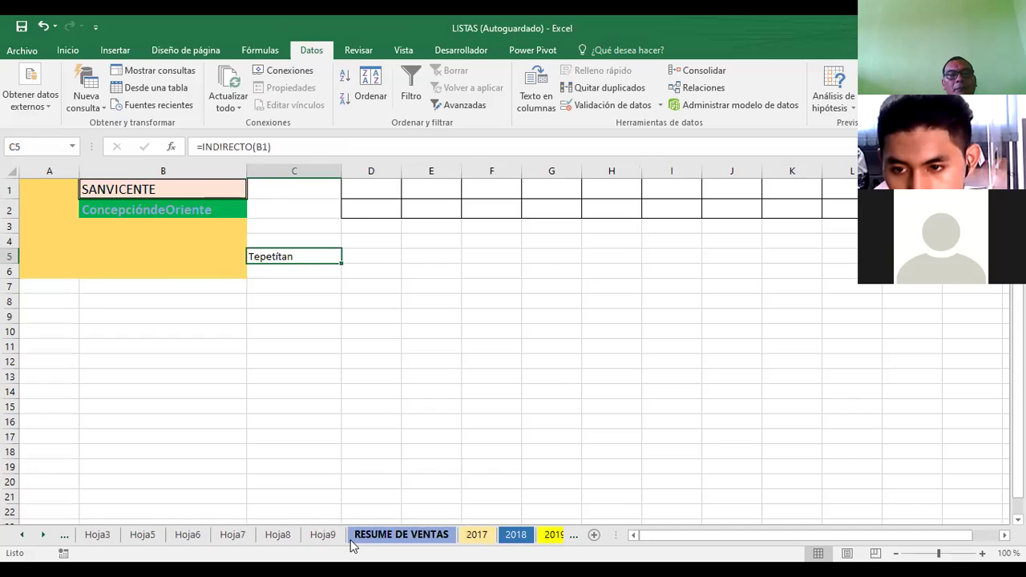
left_click(277, 535)
left_click(233, 535)
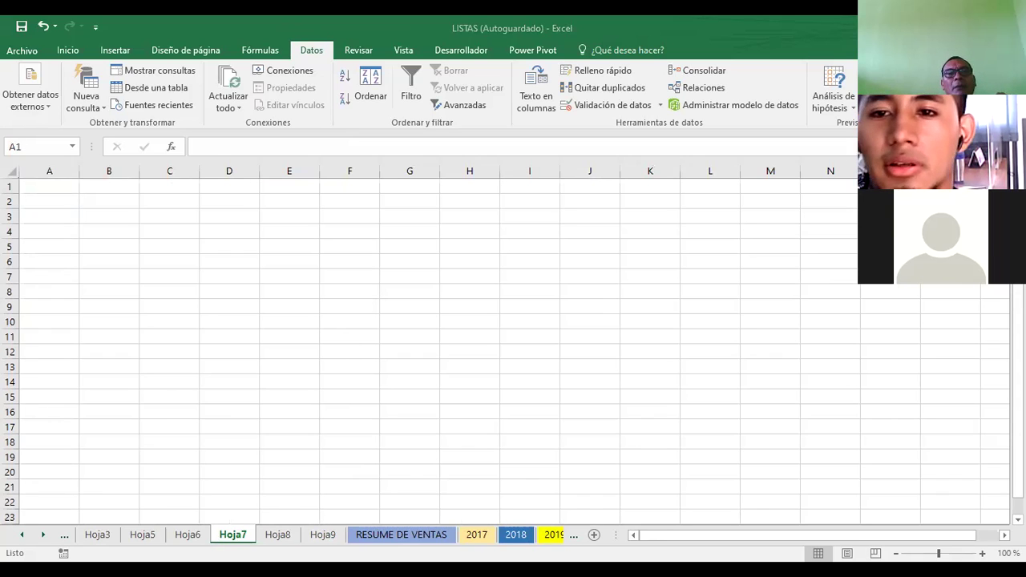
key("alt+Tab")
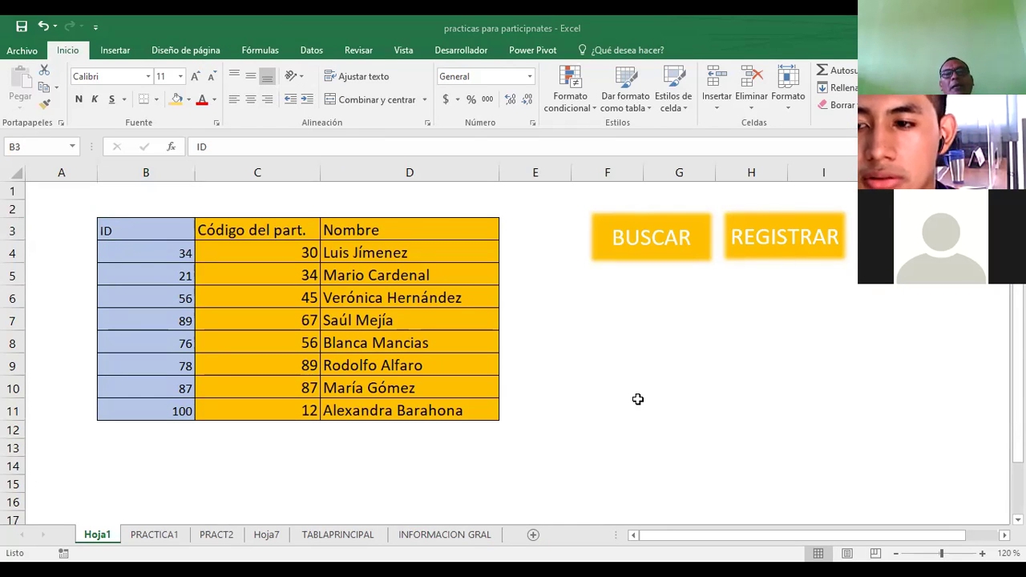
- Switch past the Firefox COINCIDIR lesson to the EXCEL AVANZADO PowerPoint deck
key("alt+Tab")
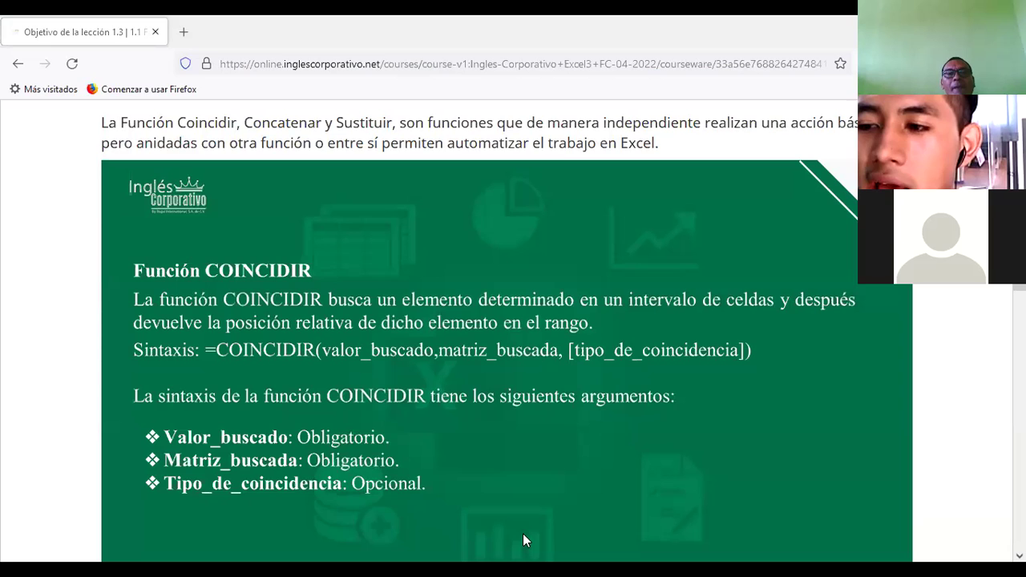
key("alt+Tab")
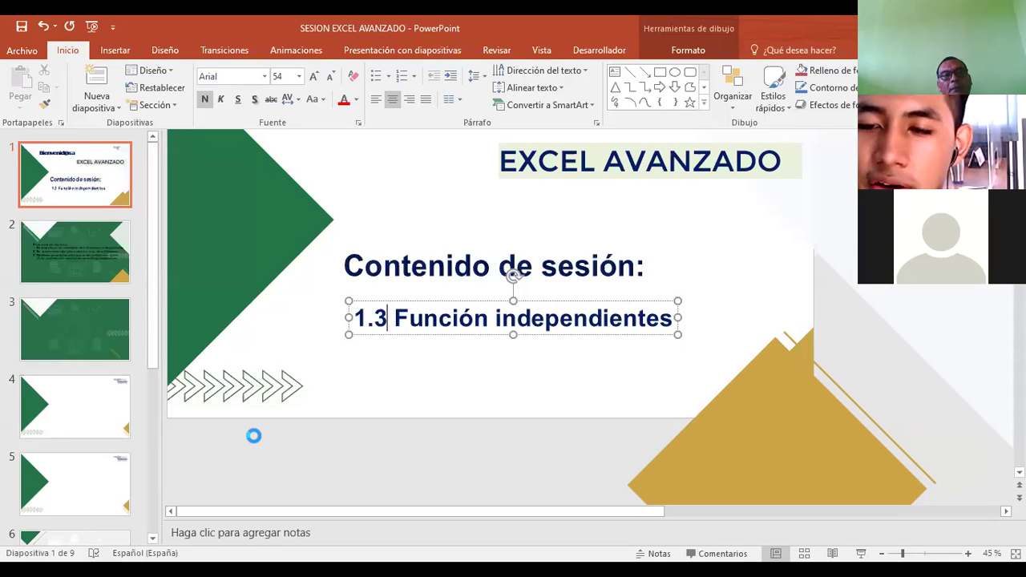
- Start the EXCEL AVANZADO slideshow full screen from slide 1 with F5
key("F5")
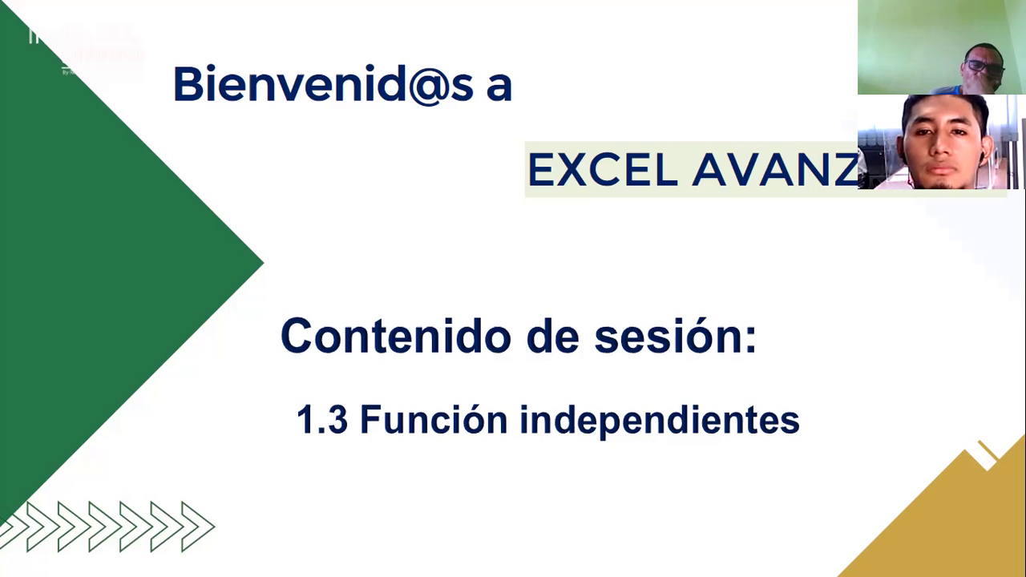
key("Right")
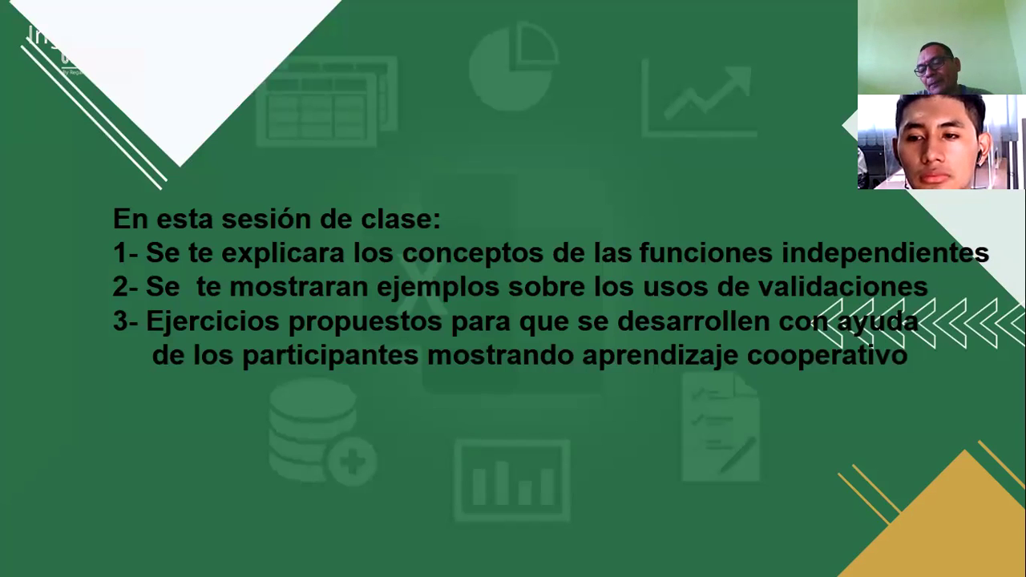
key("Left")
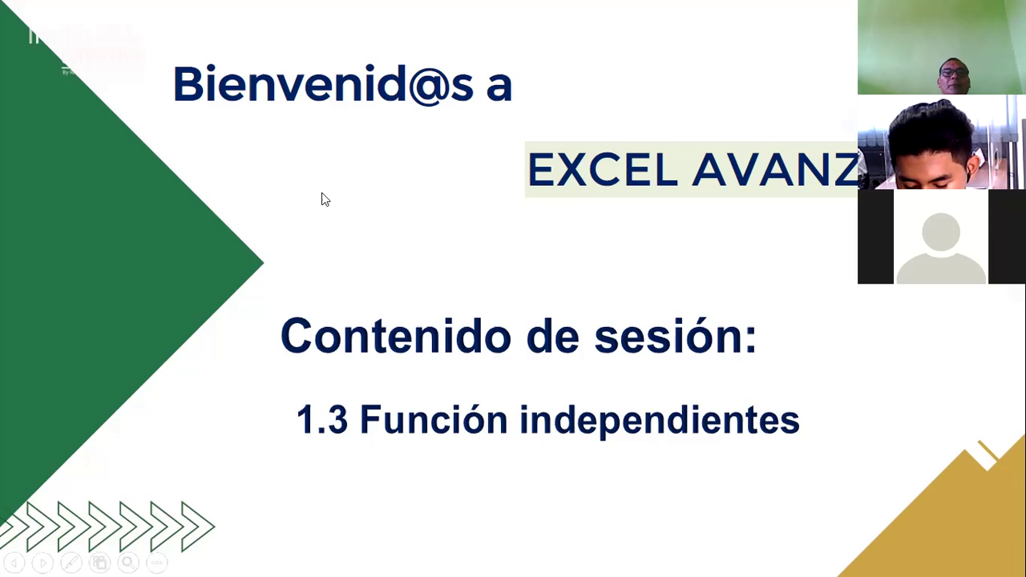
- Advance to the session outline slide, end the slideshow, and return to the Excel workbook
left_click(288, 244)
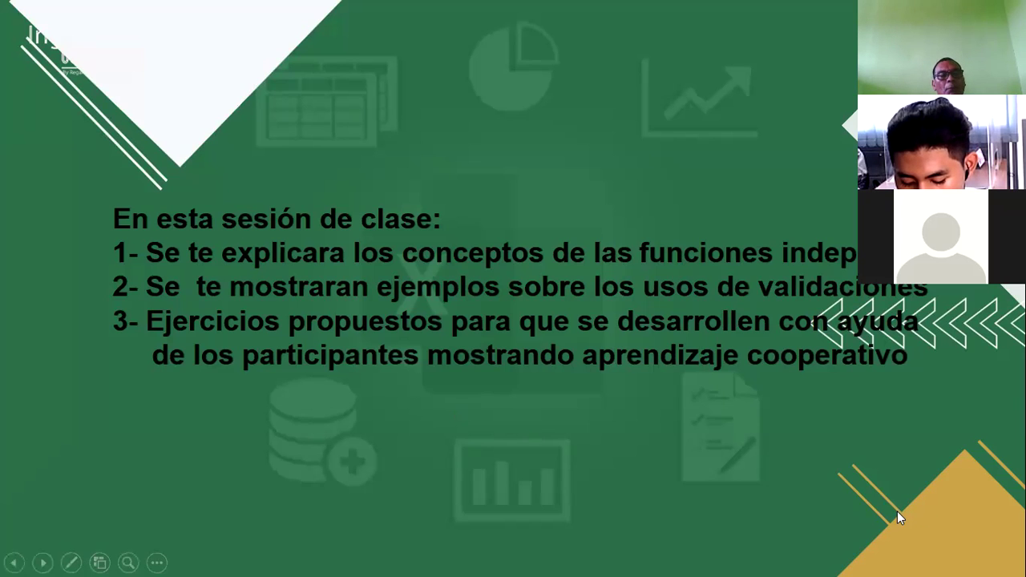
key("Escape")
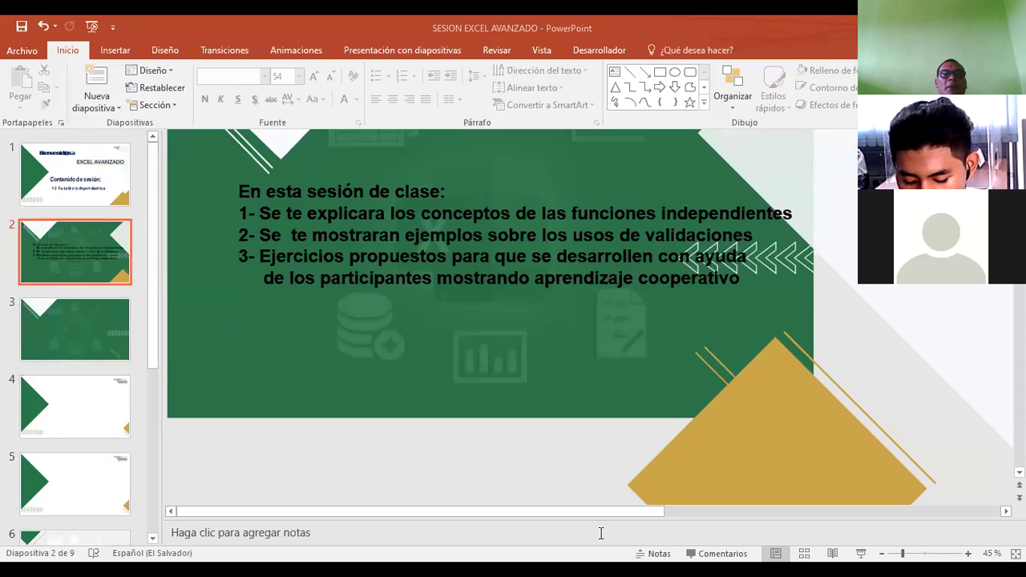
key("alt+Tab")
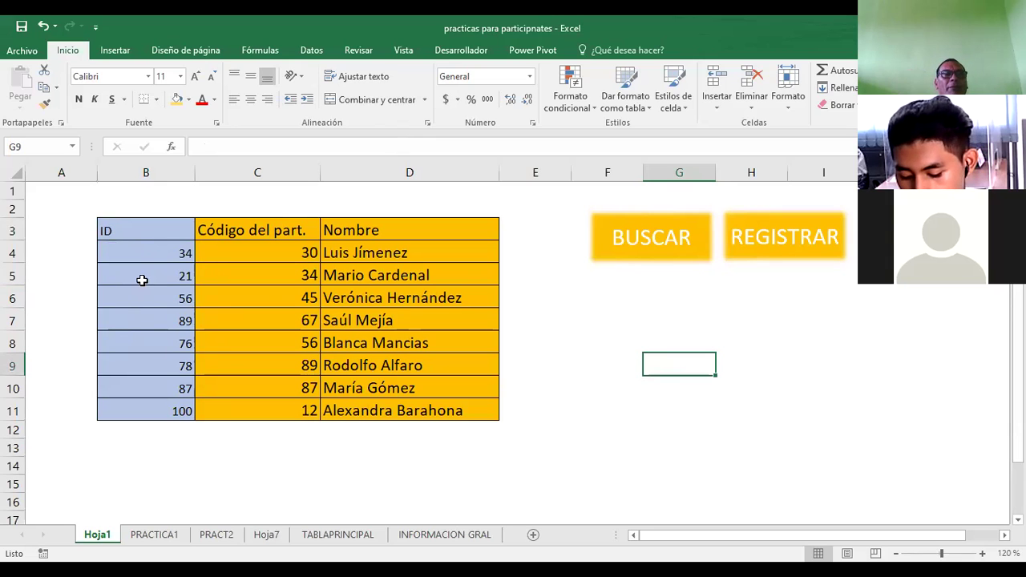
left_click(175, 254)
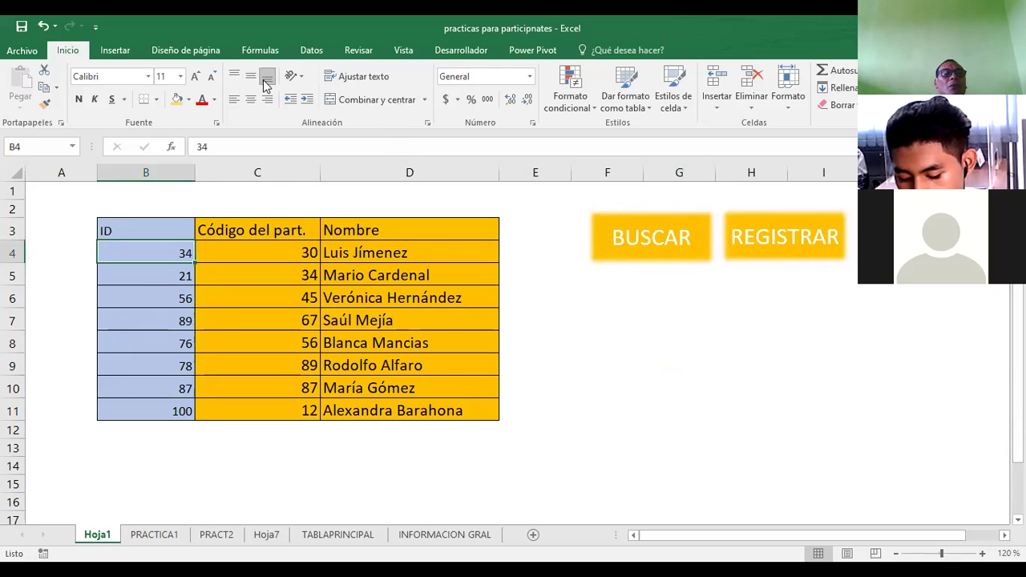
left_click(316, 56)
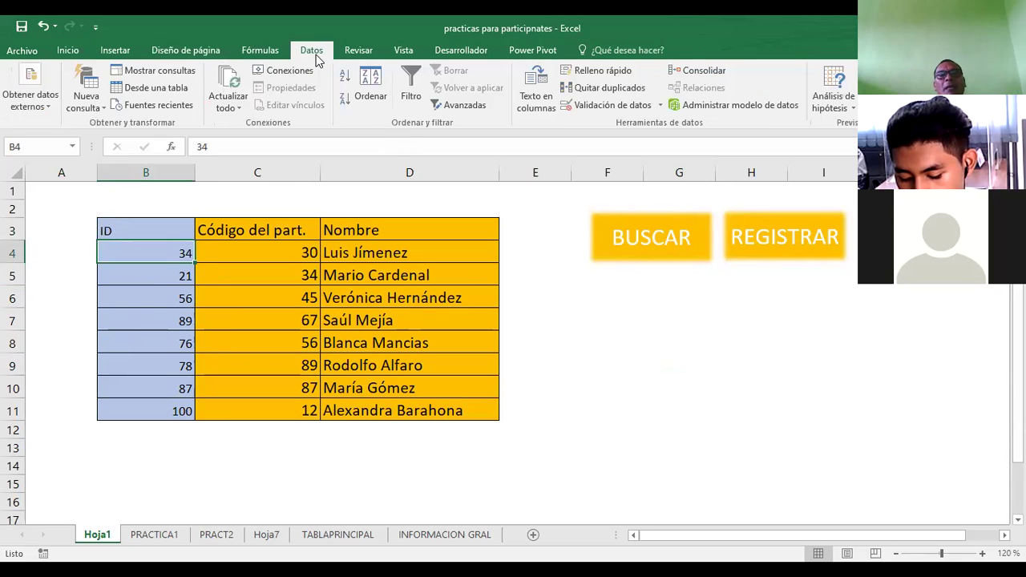
left_click(634, 105)
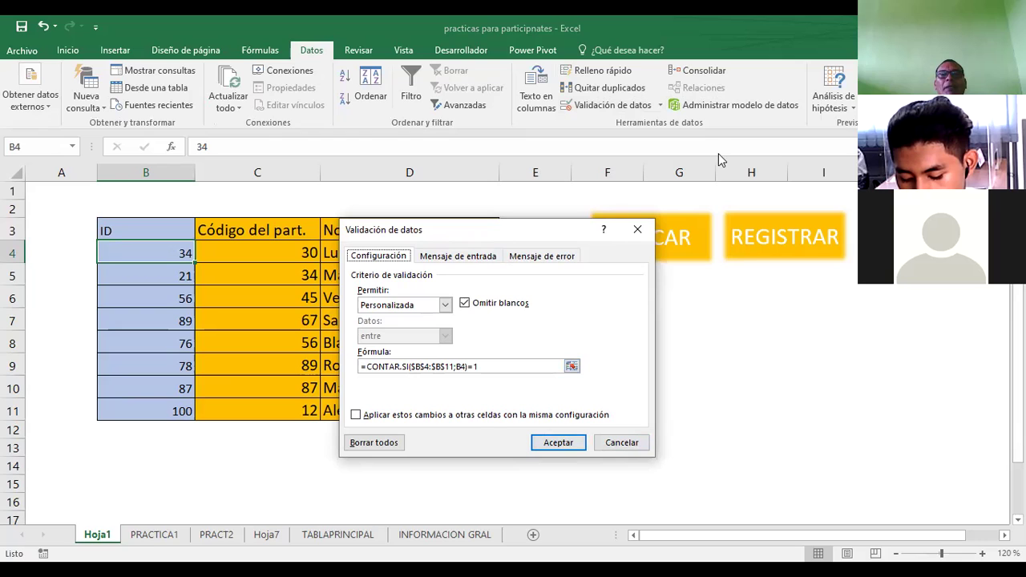
left_click_drag(481, 229, 684, 58)
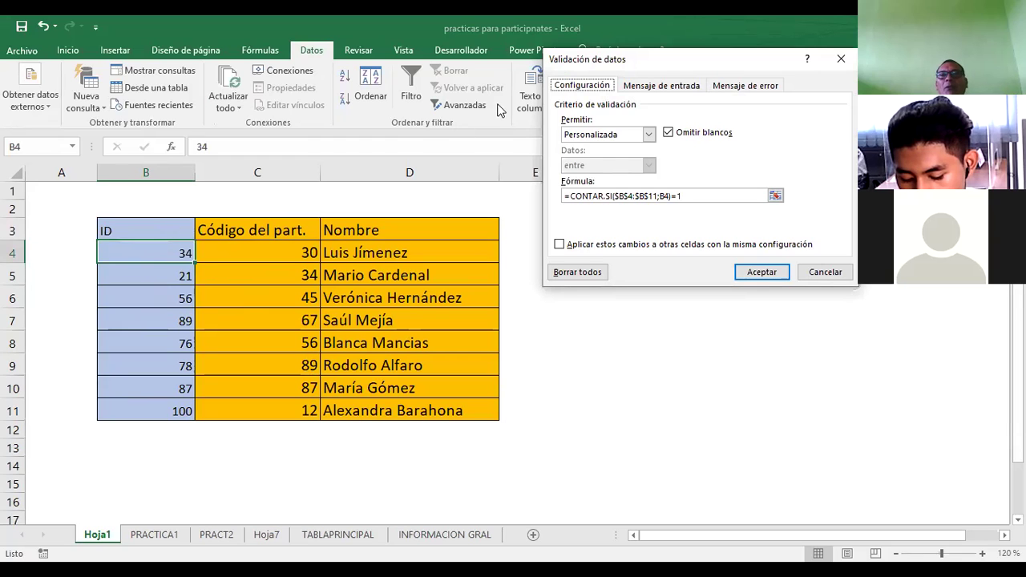
left_click_drag(651, 75, 347, 232)
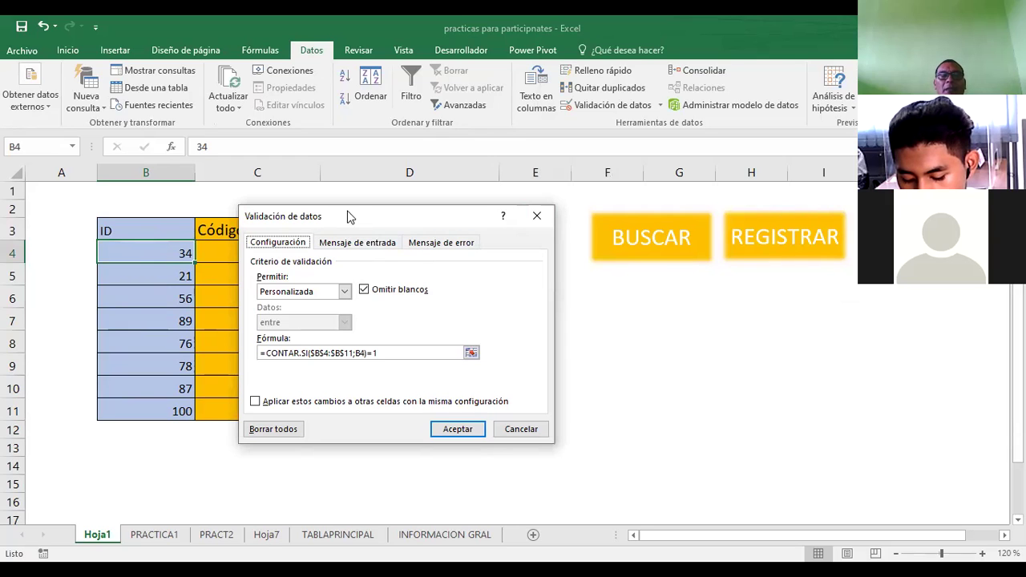
left_click_drag(350, 216, 587, 99)
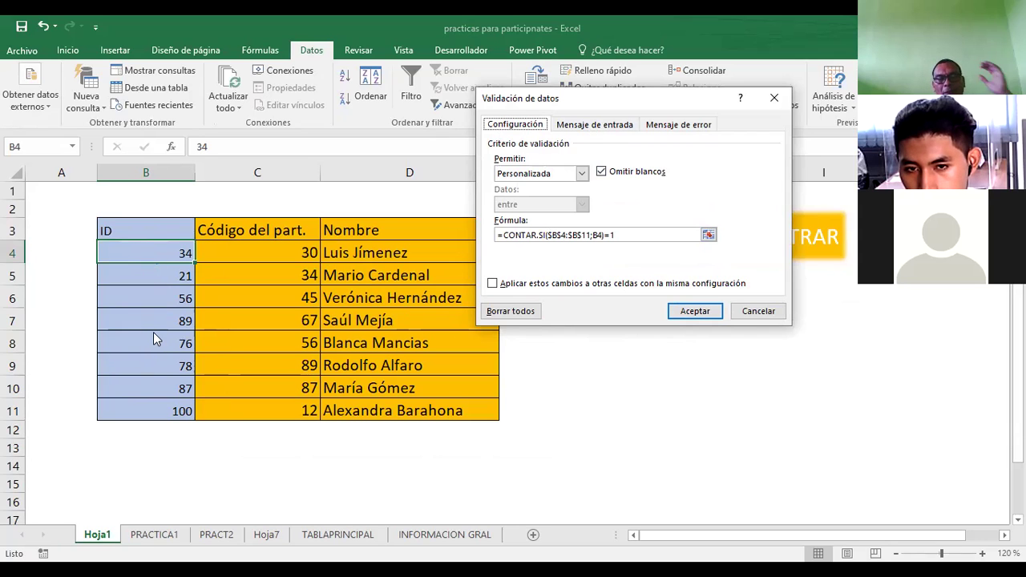
left_click(758, 312)
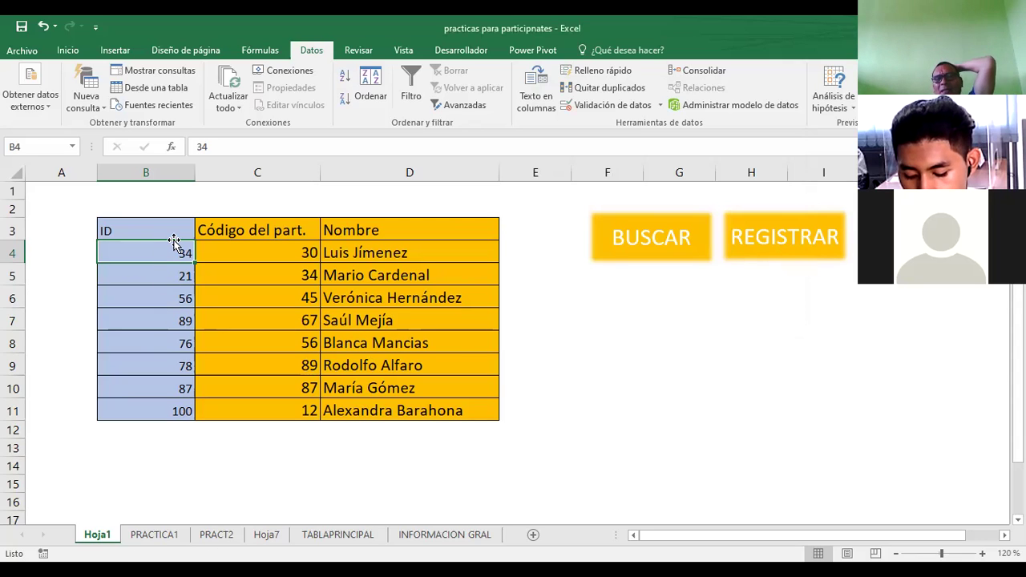
- Clear the existing ID values from B5 down to B11
left_click(140, 281)
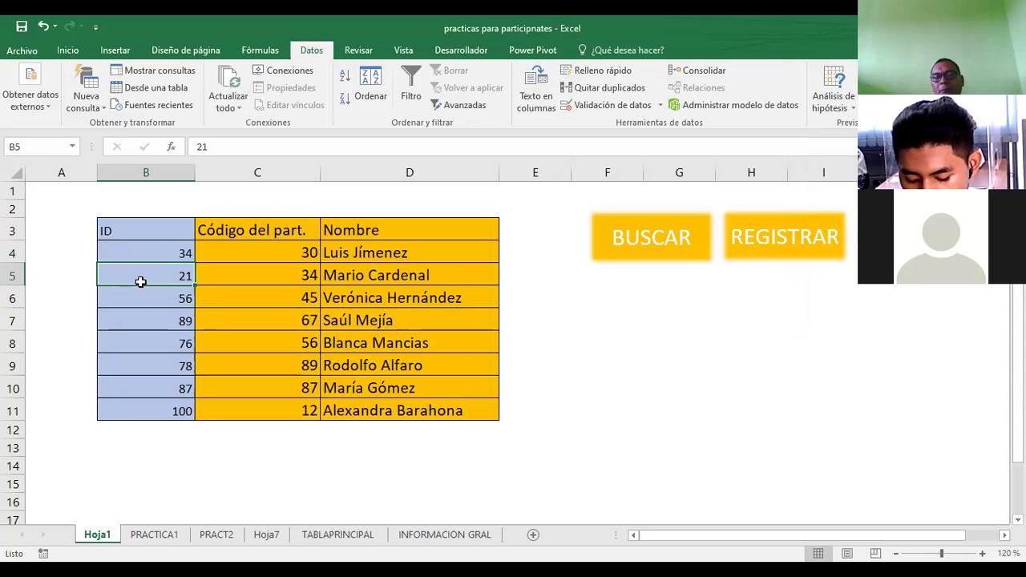
key("Down")
key("Up")
key("Delete")
key("Down")
key("Delete")
key("Down")
key("Delete")
key("Down")
key("Delete")
key("Down")
key("Delete")
key("Down")
key("Delete")
key("Down")
key("Delete")
key("Up")
key("Up")
key("Up")
key("Up")
key("Up")
key("Up")
- Enter IDs 4, 6 and 7, then test a duplicate 4 in B8 and cancel the rejection
type("4")
key("Return")
type("6")
key("Return")
type("7")
key("Return")
type("4")
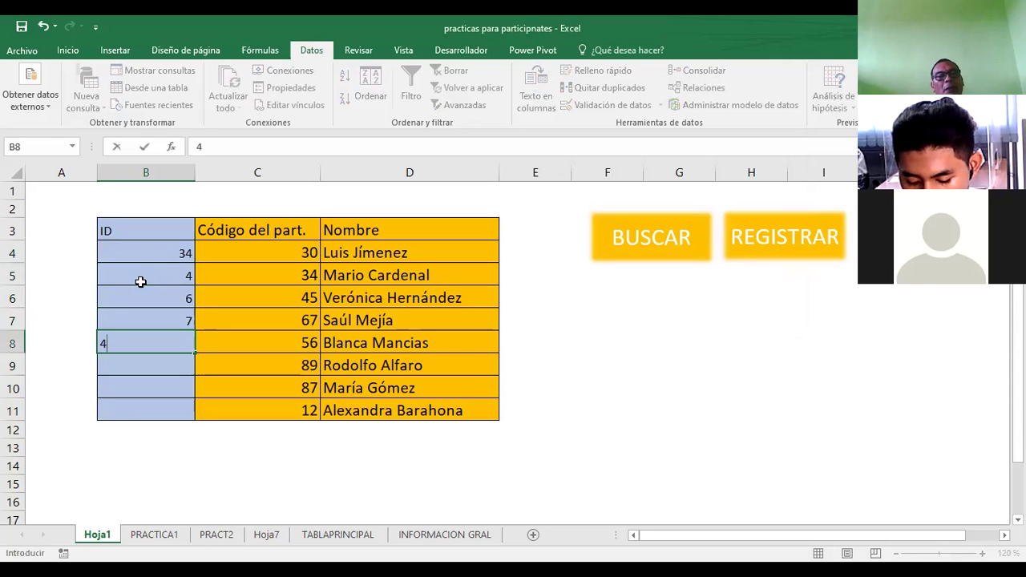
key("Return")
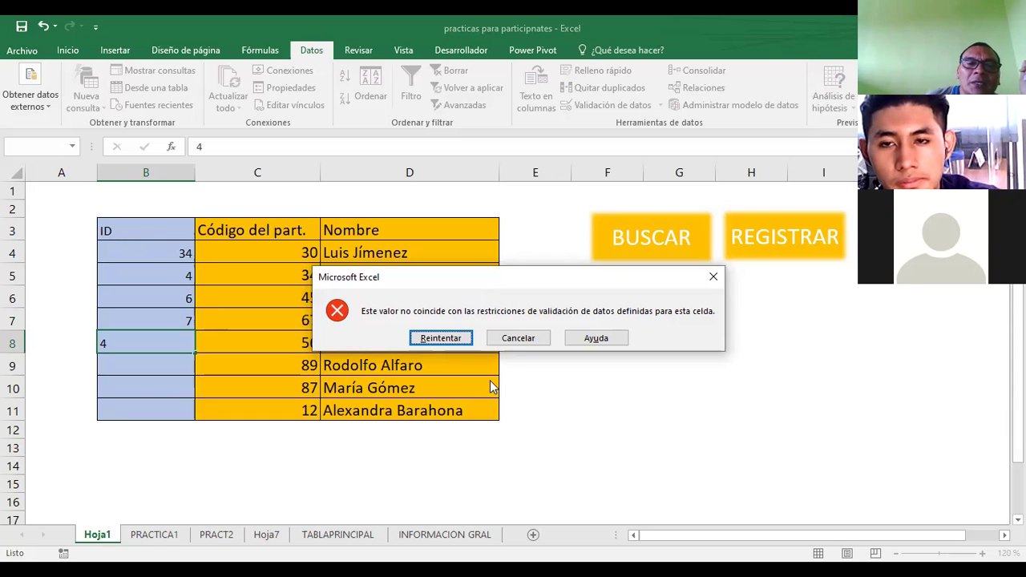
left_click(509, 338)
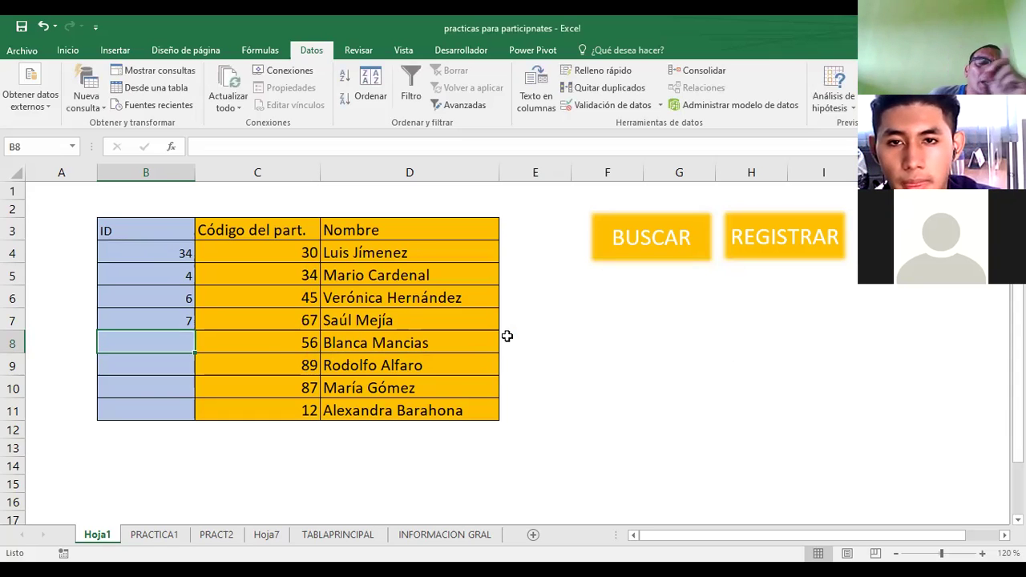
left_click(183, 252)
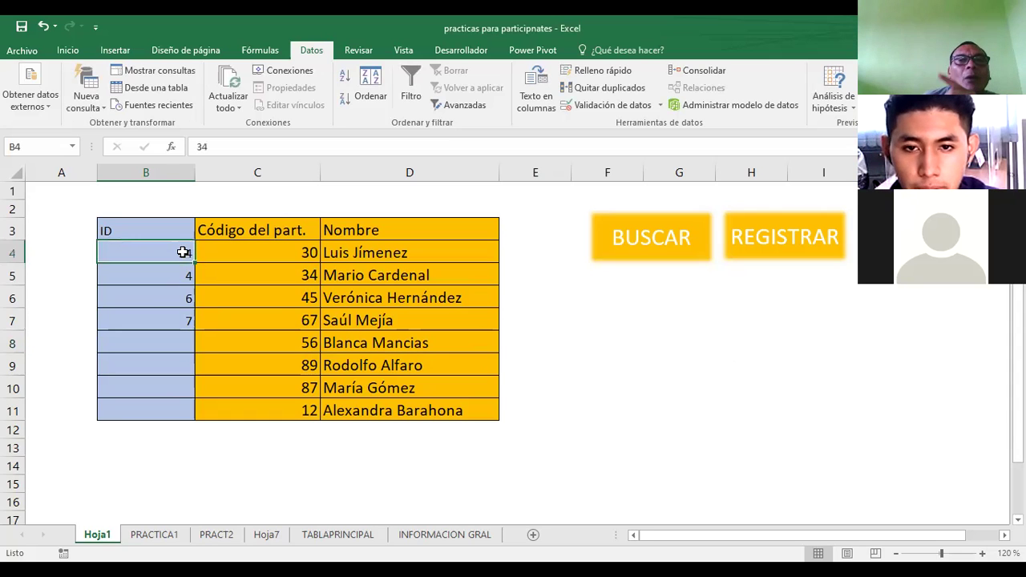
left_click(593, 105)
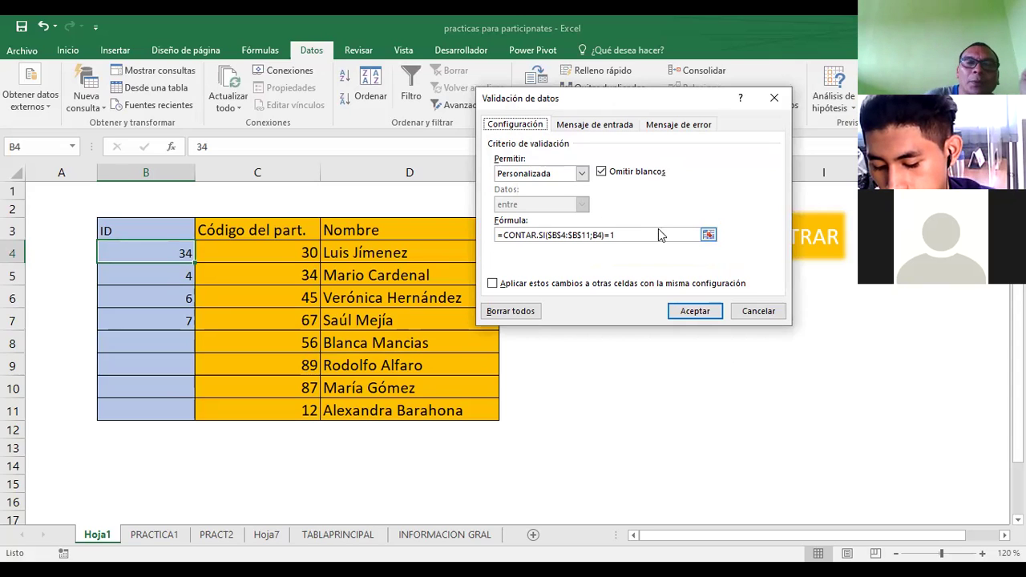
left_click(614, 234)
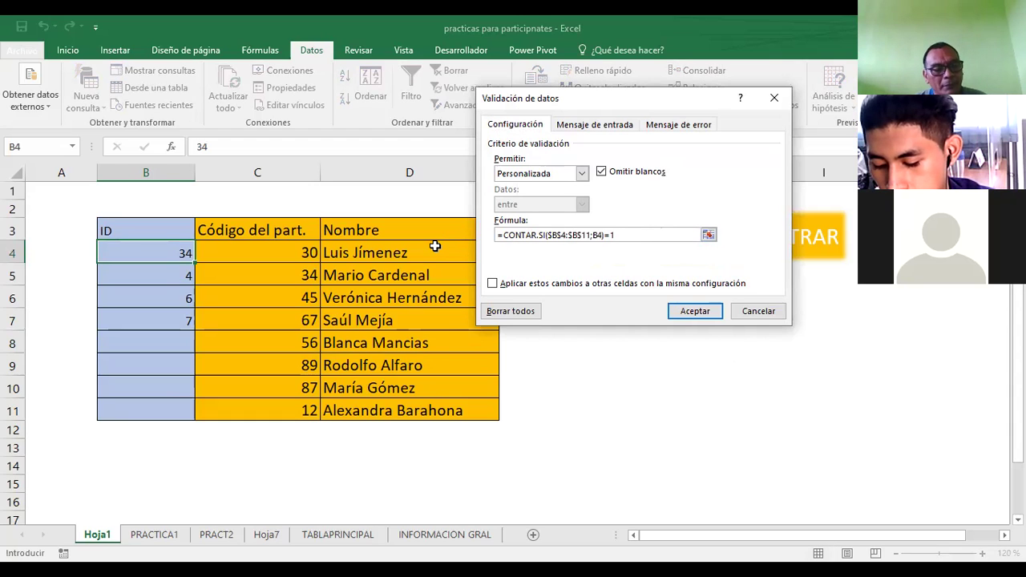
left_click(579, 367)
type("+F9")
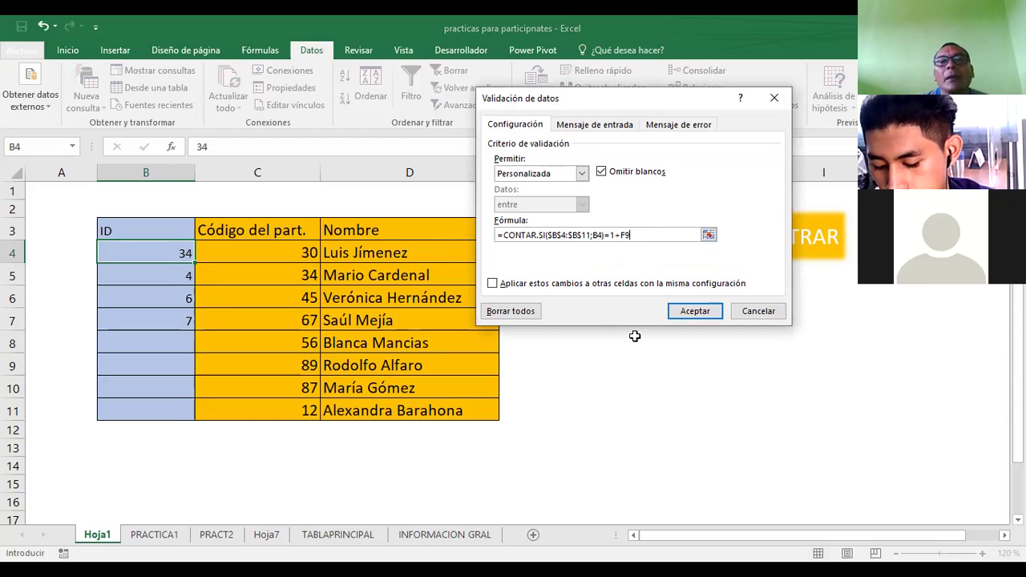
type("+")
left_click(680, 387)
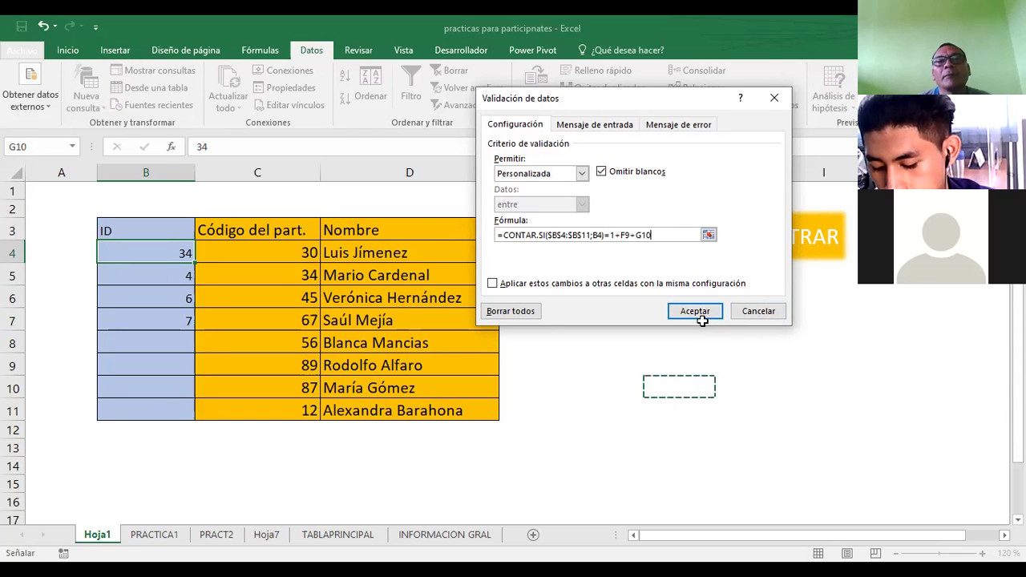
left_click(695, 313)
left_click(600, 316)
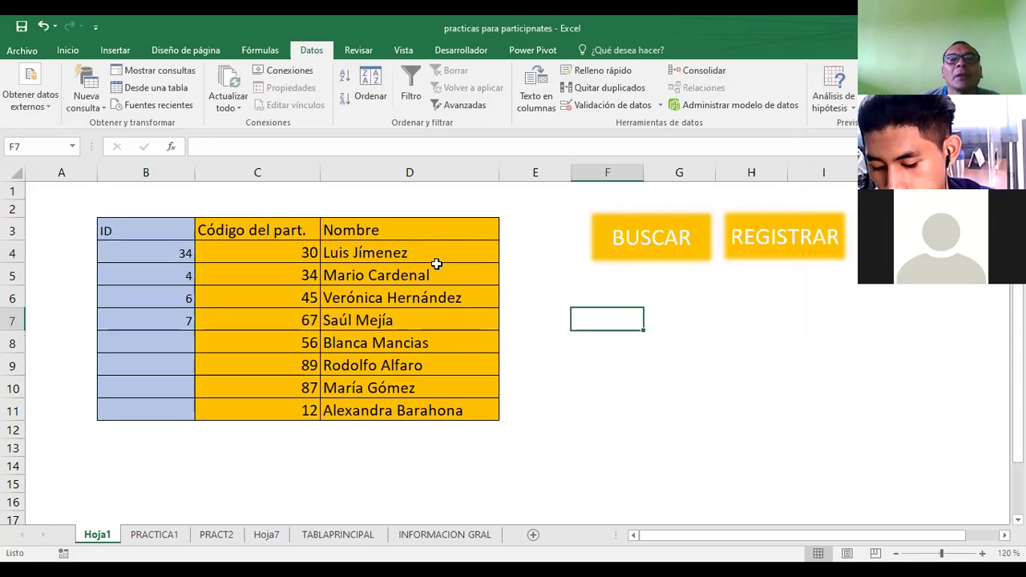
- Draw a blue Rectángulo shape to the right of the table
left_click(114, 51)
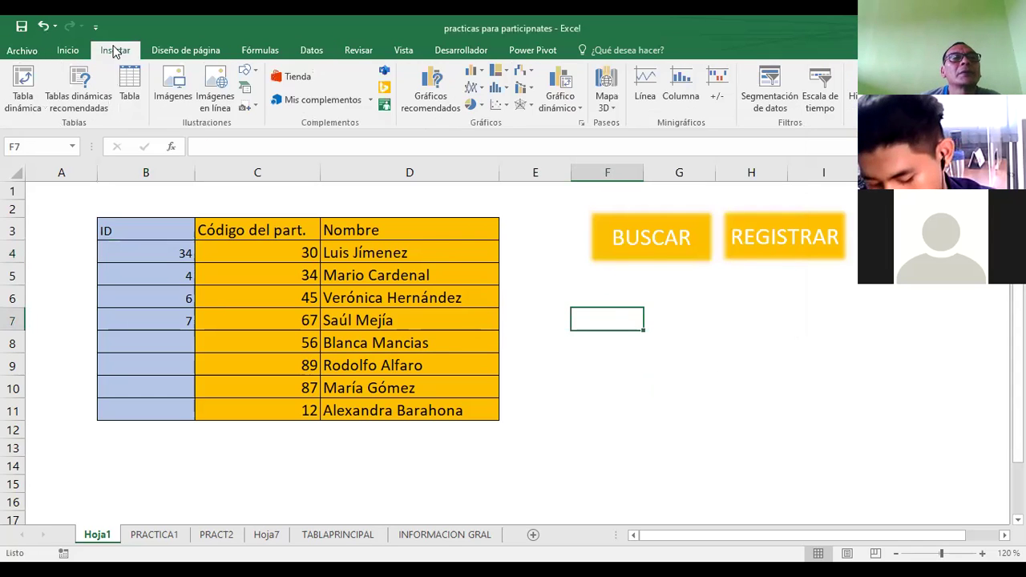
left_click(250, 72)
left_click(290, 105)
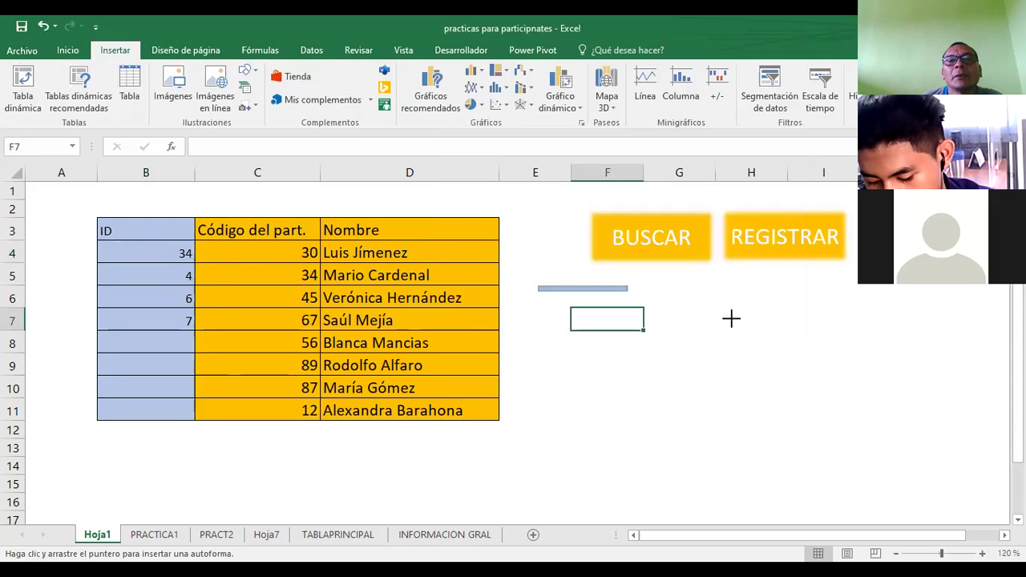
left_click_drag(538, 286, 796, 380)
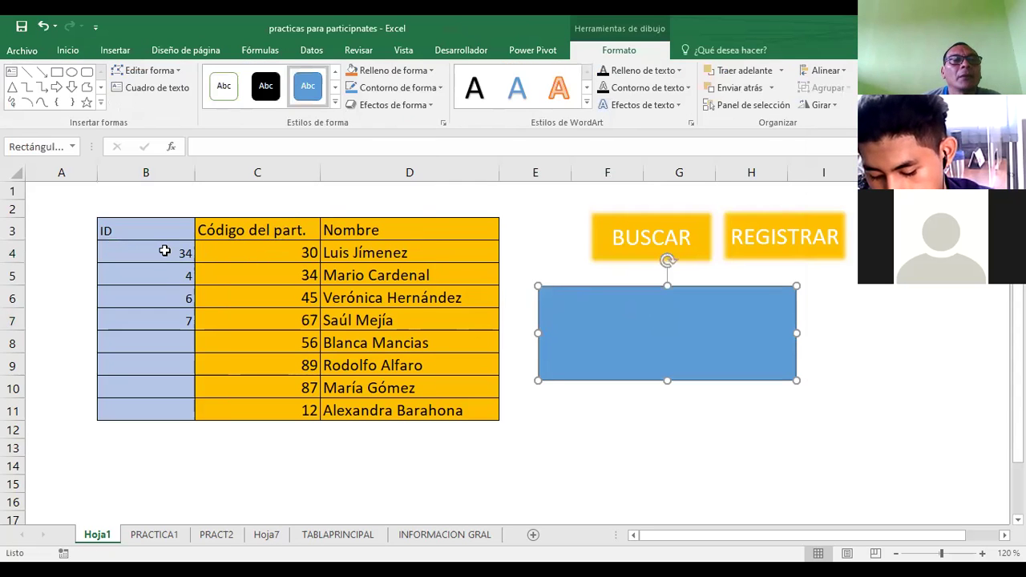
left_click(164, 251)
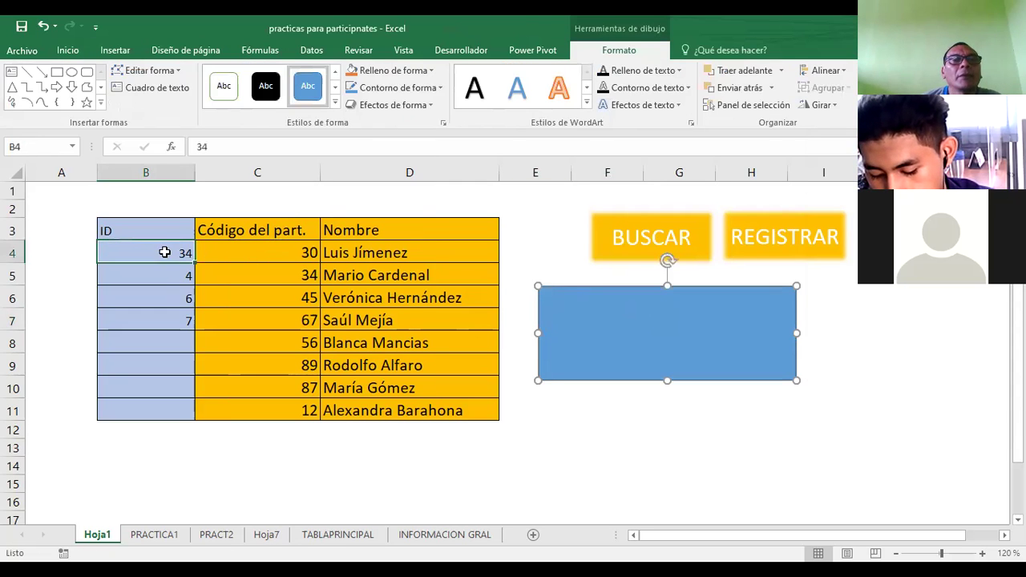
- Reopen the data validation rules for cell B4 from the Datos tab
left_click(115, 49)
left_click(311, 50)
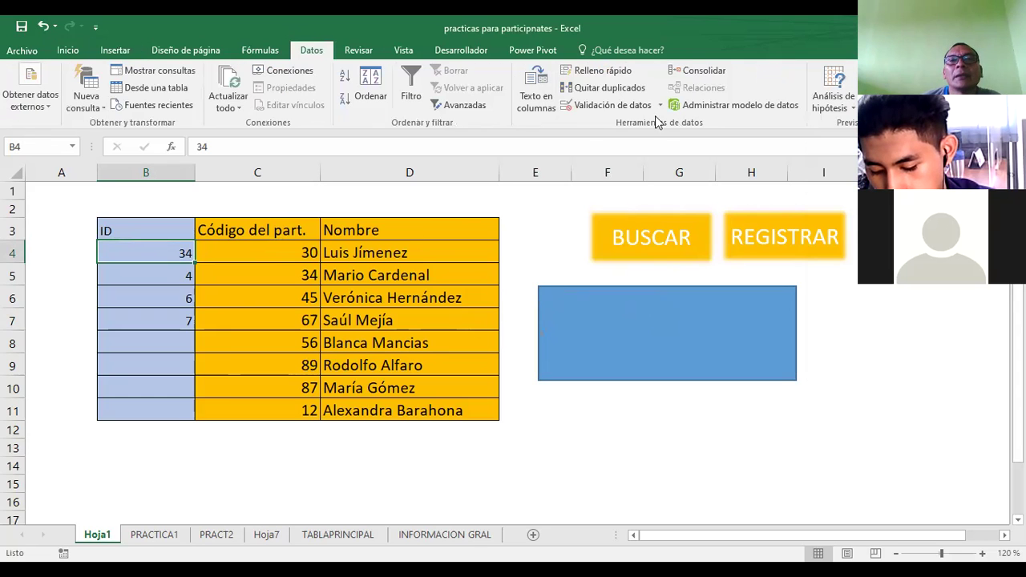
left_click(647, 107)
- Copy the formula =CONTAR.SI($B$4:$B$11;B4)=1 into a widened text box inside the rectangle
left_click_drag(615, 235, 467, 237)
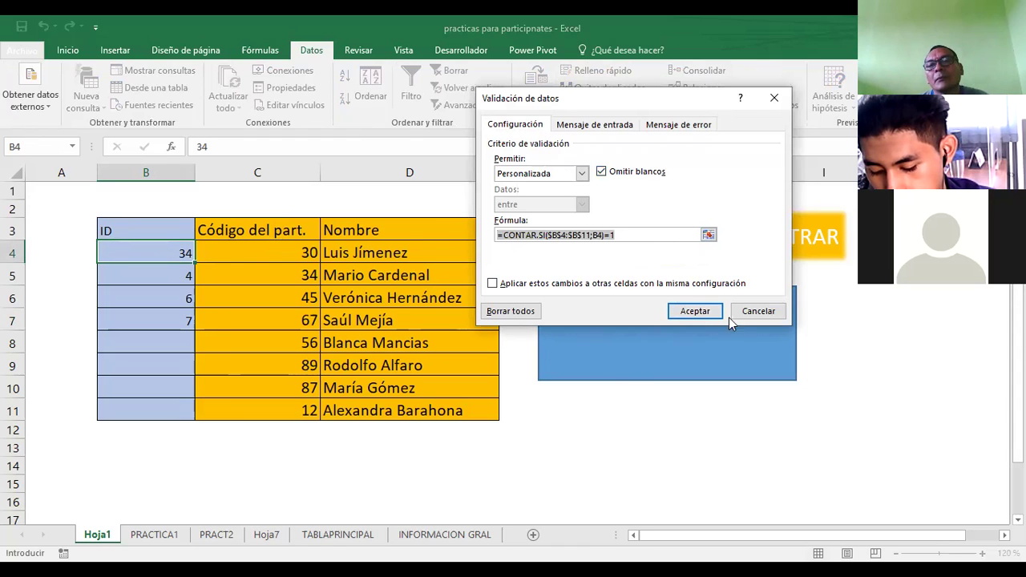
left_click_drag(744, 316, 659, 325)
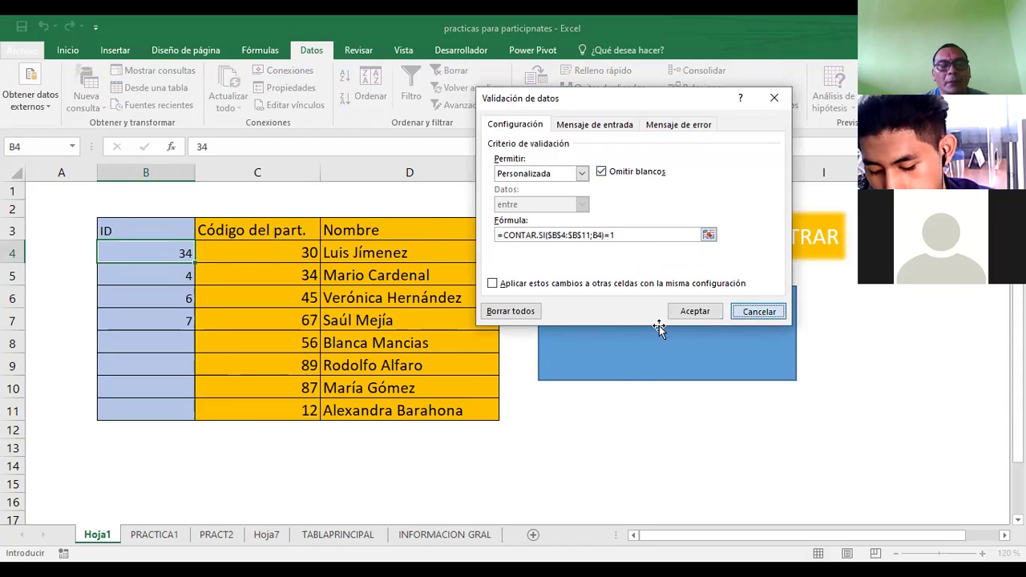
key("Escape")
left_click(653, 327)
key("ctrl+v")
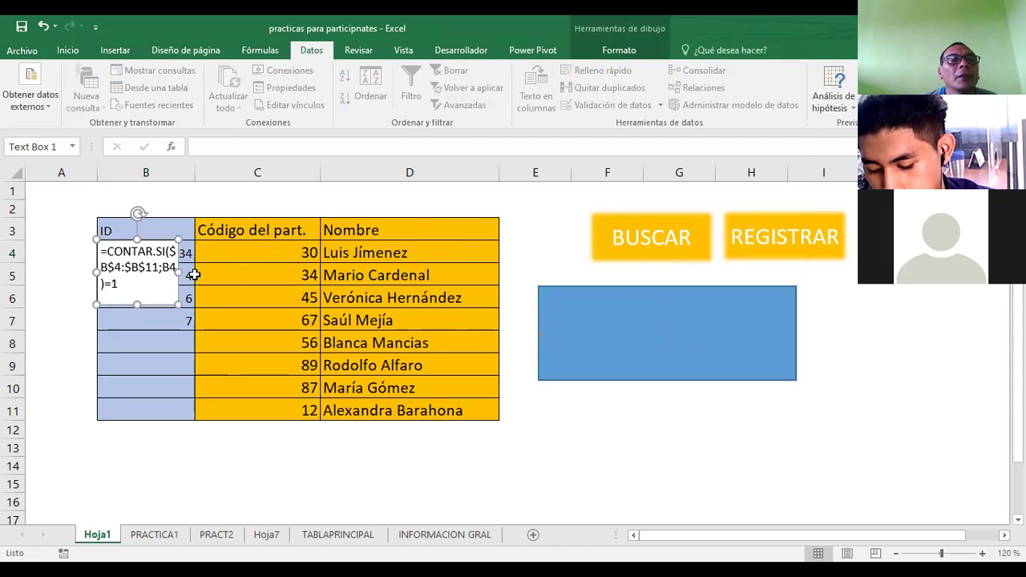
left_click_drag(178, 272, 302, 273)
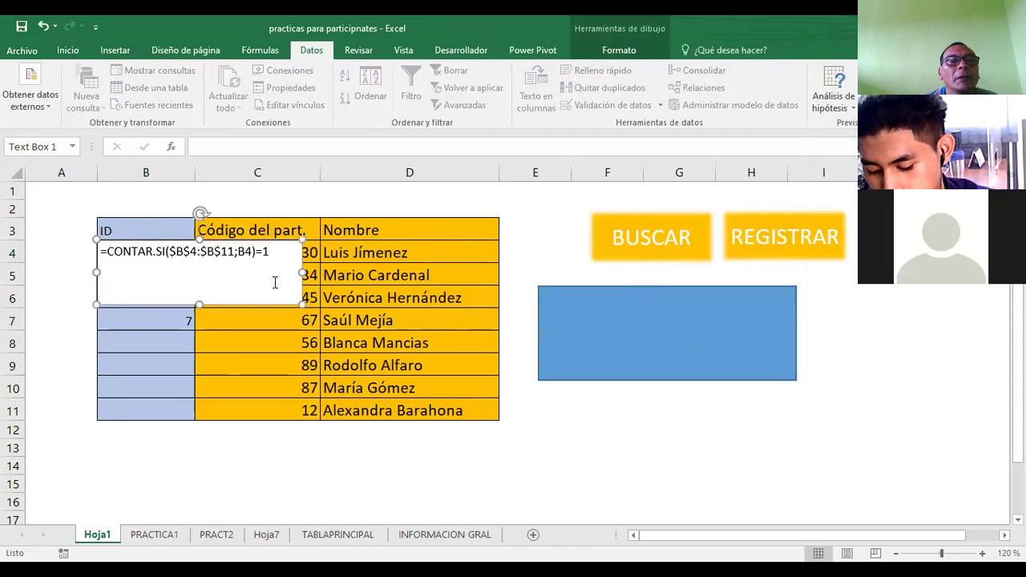
mouse_move(215, 311)
left_mouse_down()
mouse_move(705, 367)
mouse_move(682, 377)
left_mouse_up()
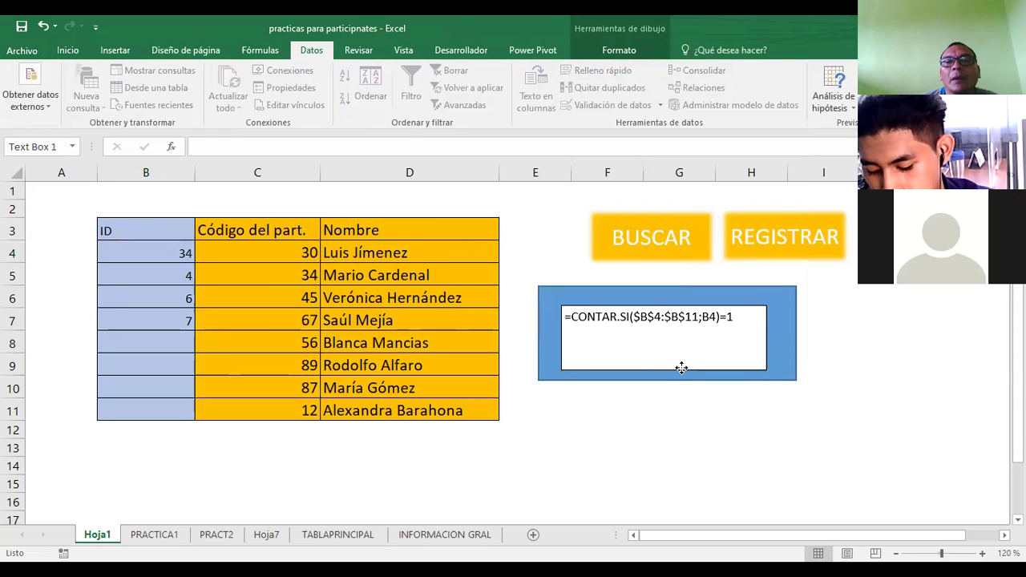
- Clear the ID values 34, 4, 6 and 7 from B4:B8 and reselect B4
left_click_drag(146, 252, 169, 334)
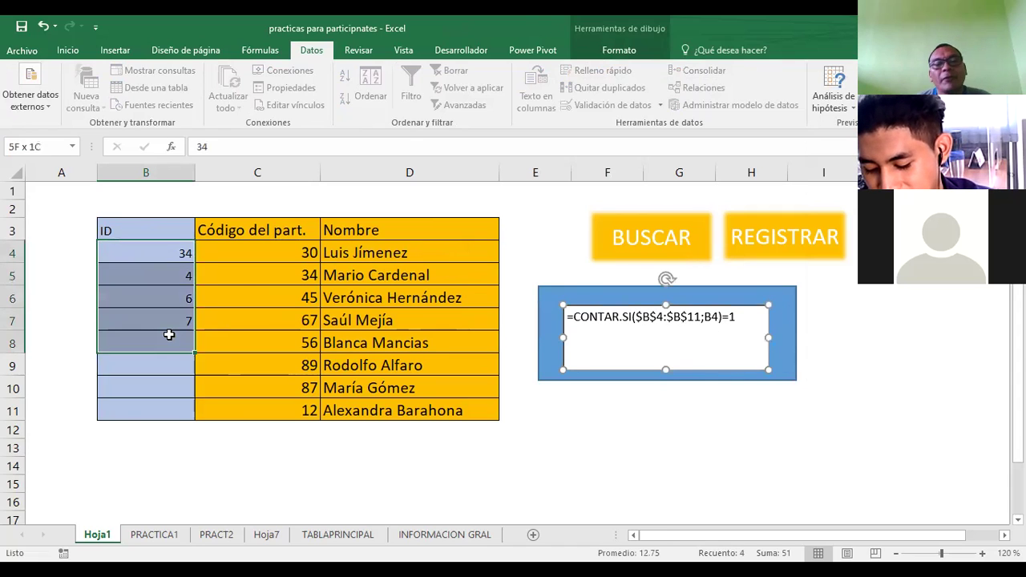
key("Delete")
left_click(137, 369)
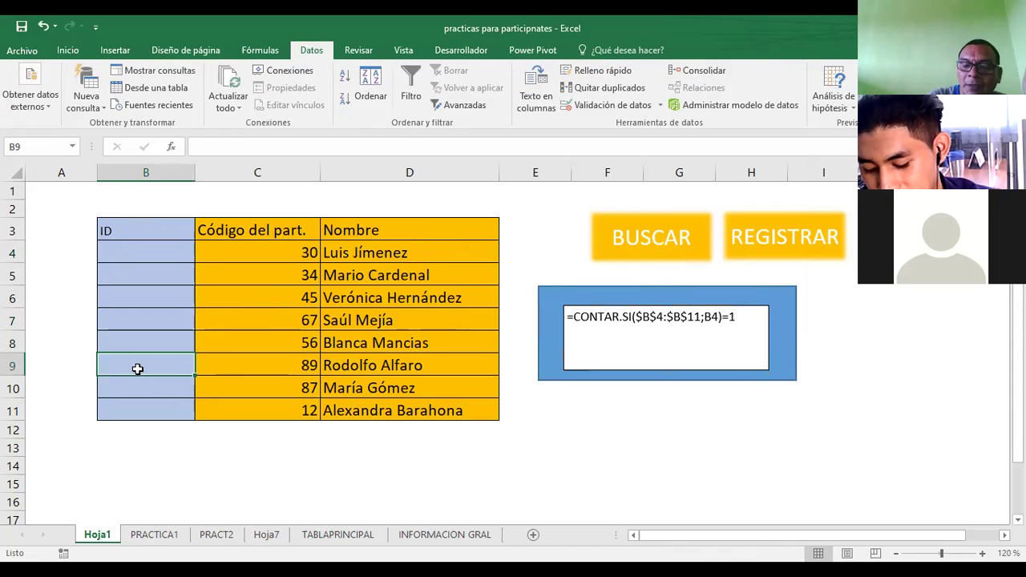
key("Up")
key("Up")
key("Up")
key("Up")
key("Up")
key("Up")
key("Down")
key("Down")
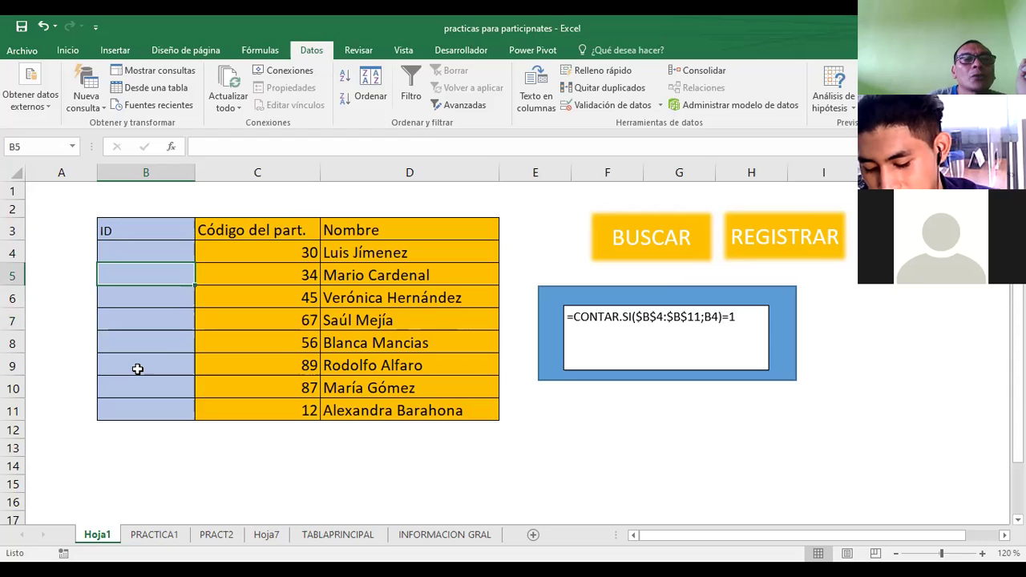
left_click(401, 257)
left_click(116, 253)
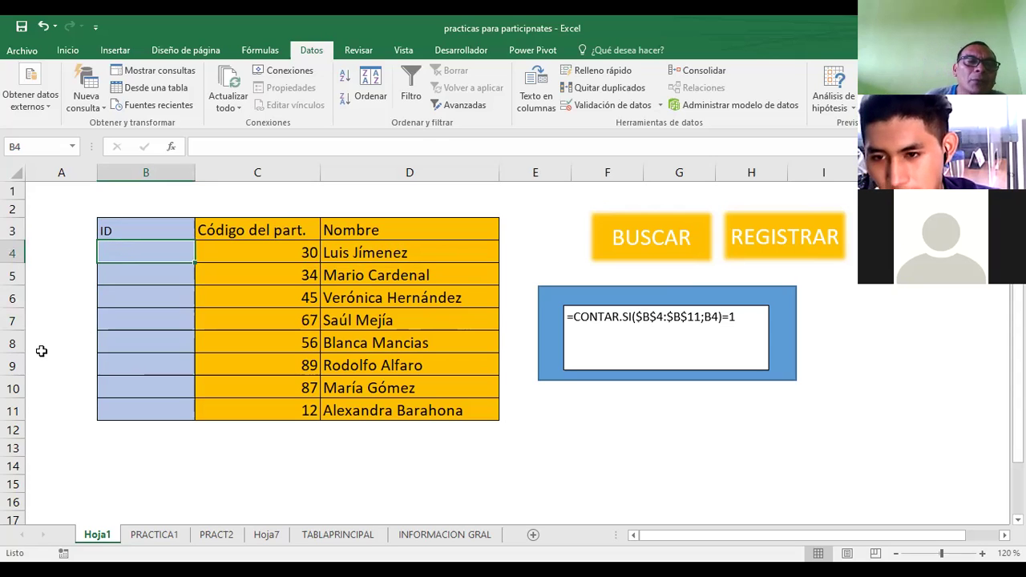
- Switch B4's validation criterion from Personalizada to Cualquier valor and confirm with Aceptar
left_click(608, 107)
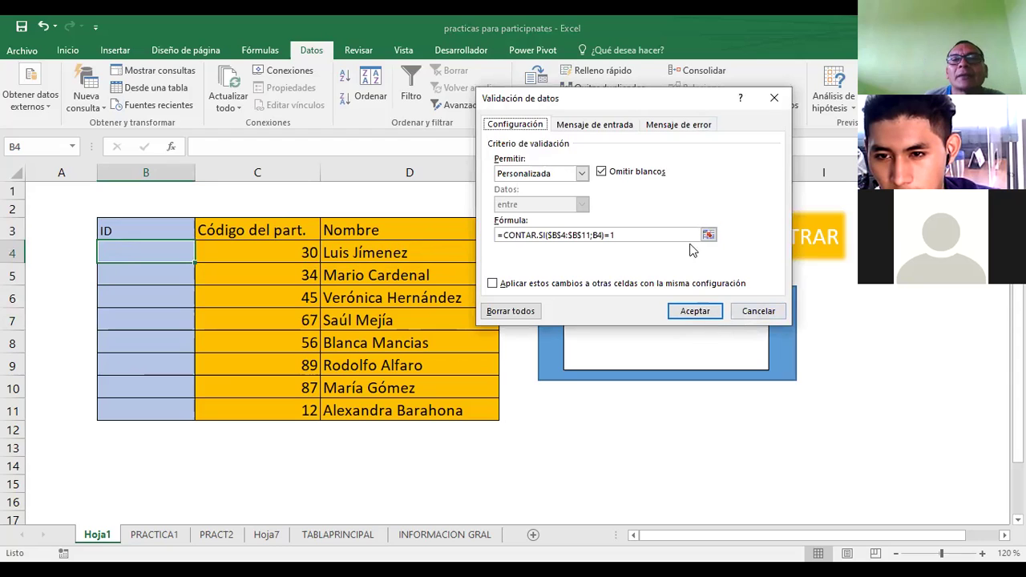
left_click(662, 236)
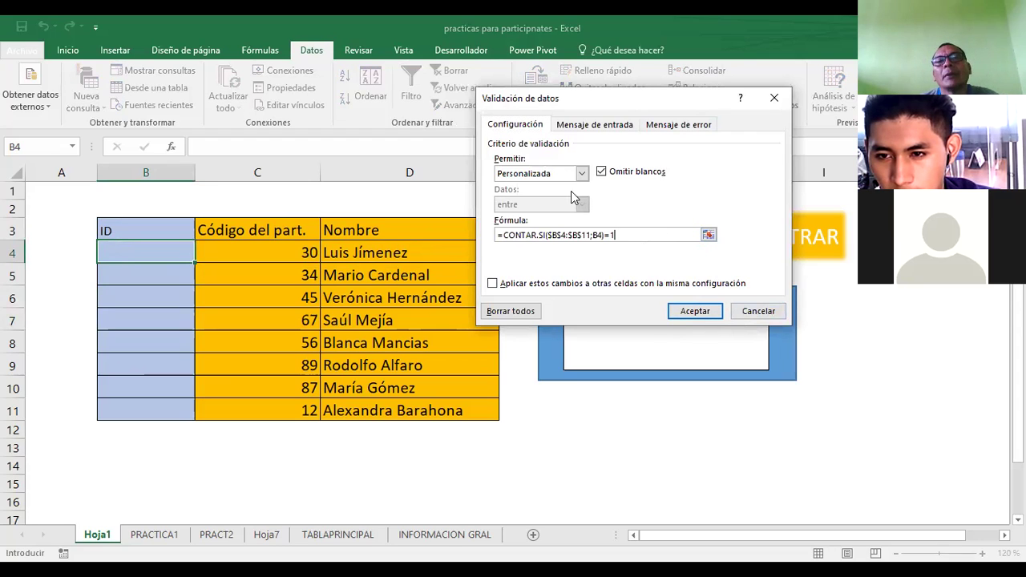
left_click(585, 174)
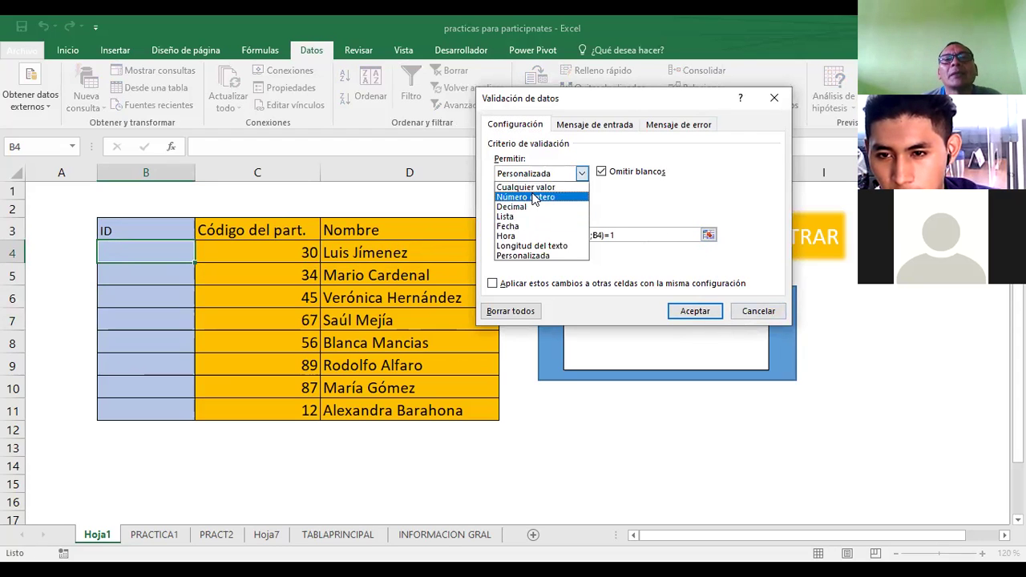
left_click(534, 199)
left_click(582, 174)
left_click(525, 186)
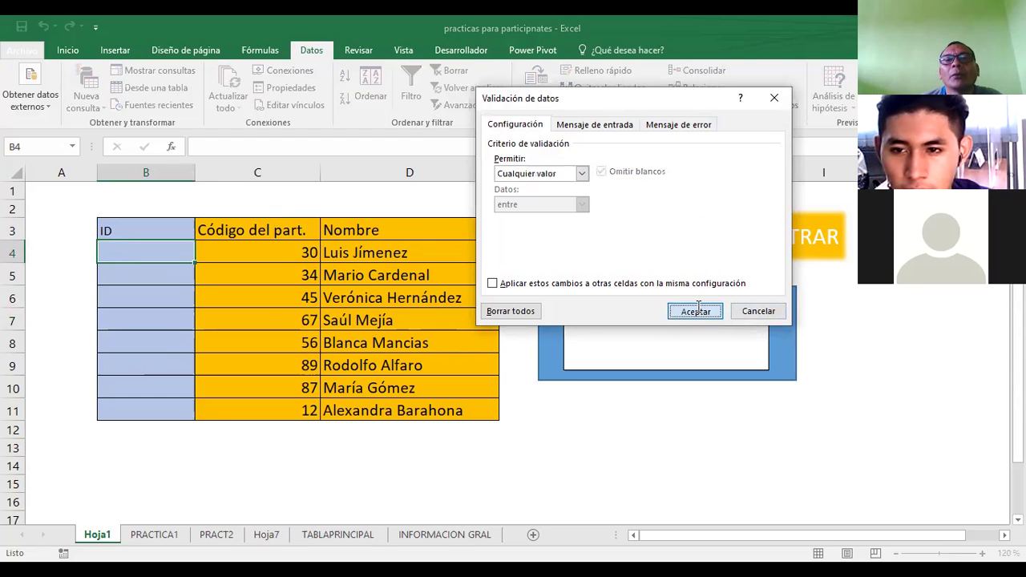
left_click(695, 311)
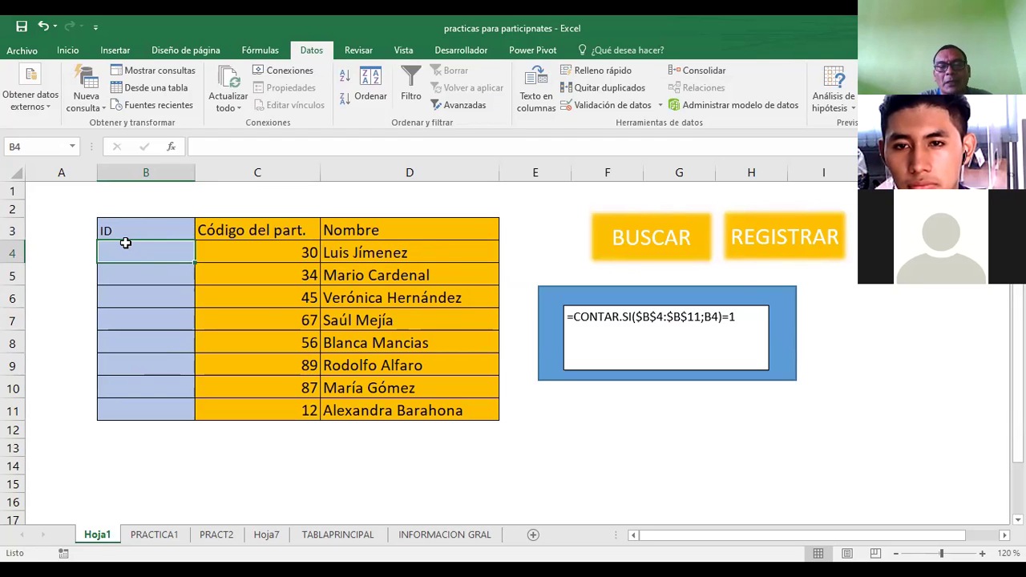
- Cancel a stray entry in B4, set its validation back to Personalizada, and start typing =CONTAR.SI
type("=")
key("Escape")
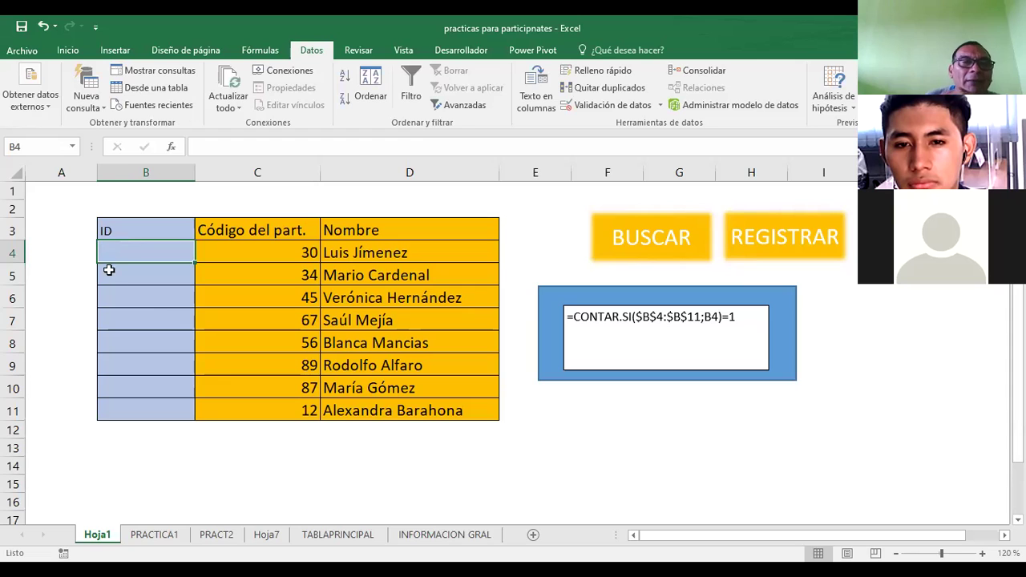
left_click(579, 107)
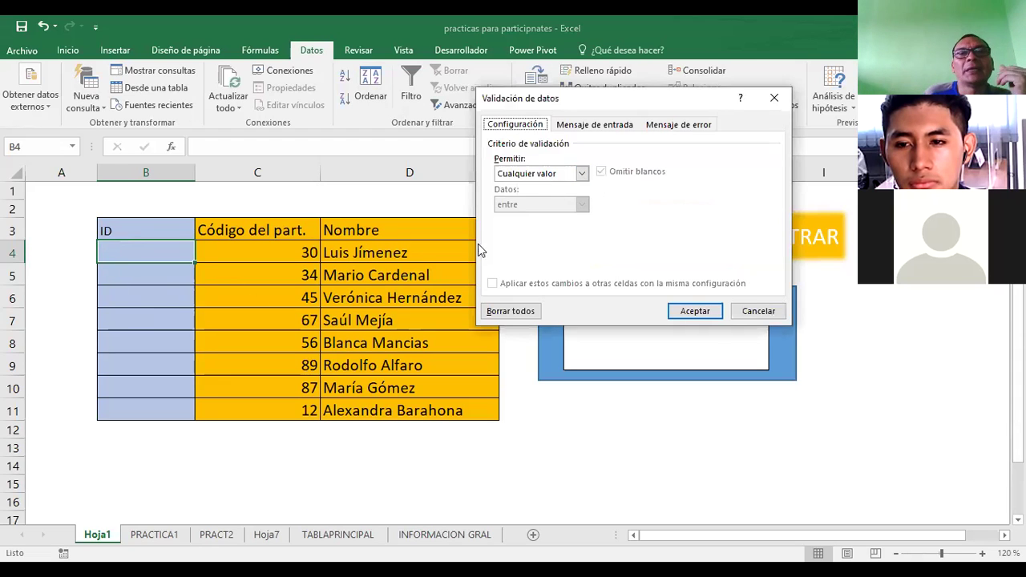
left_click(582, 174)
left_click(529, 256)
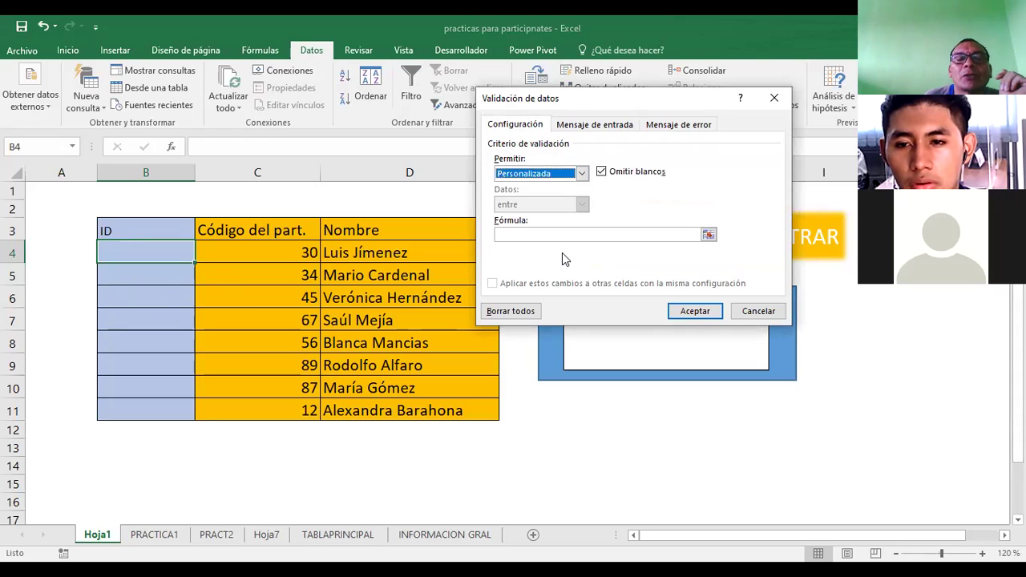
left_click(536, 232)
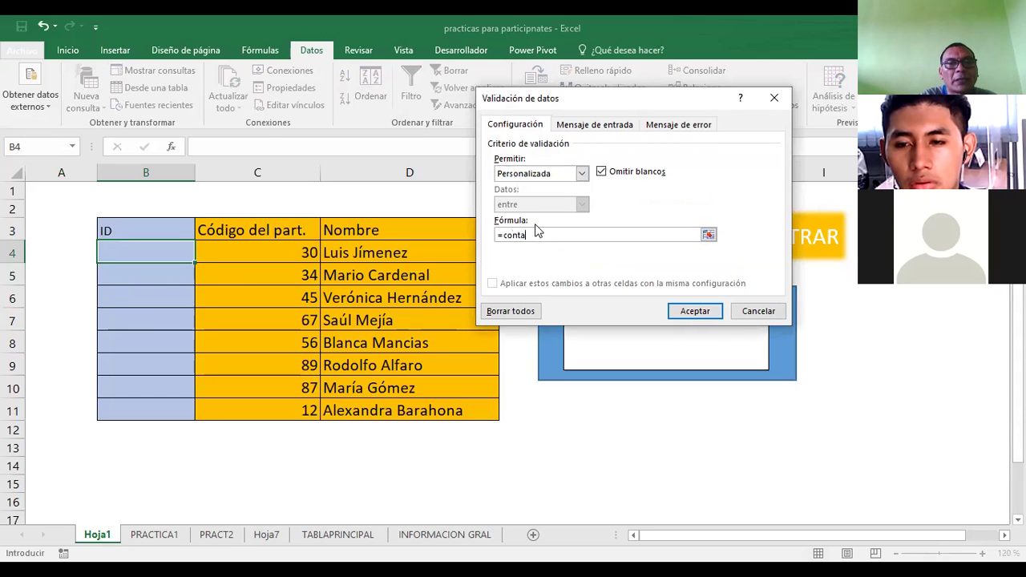
key("BackSpace")
key("BackSpace")
type("=CONTAR(")
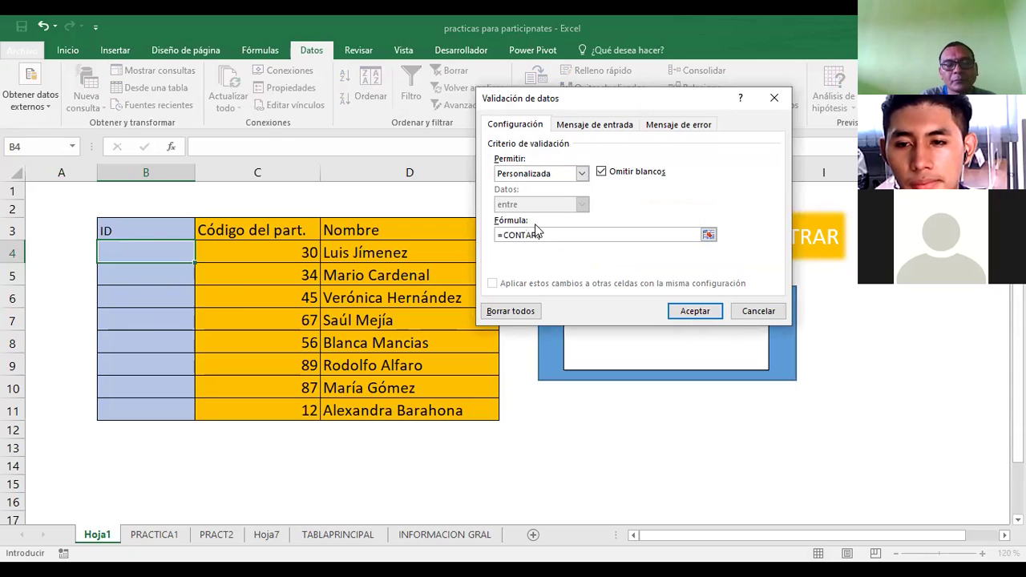
type(".SI(")
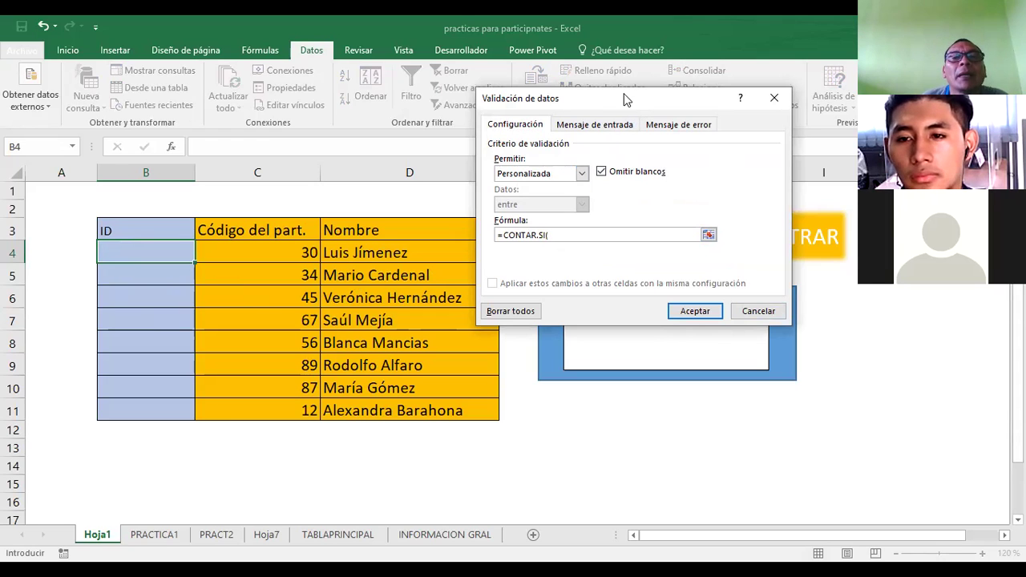
- With the dialog moved aside, reference the absolute range B4:B11, then trim a faulty ending
left_click_drag(625, 99, 512, 68)
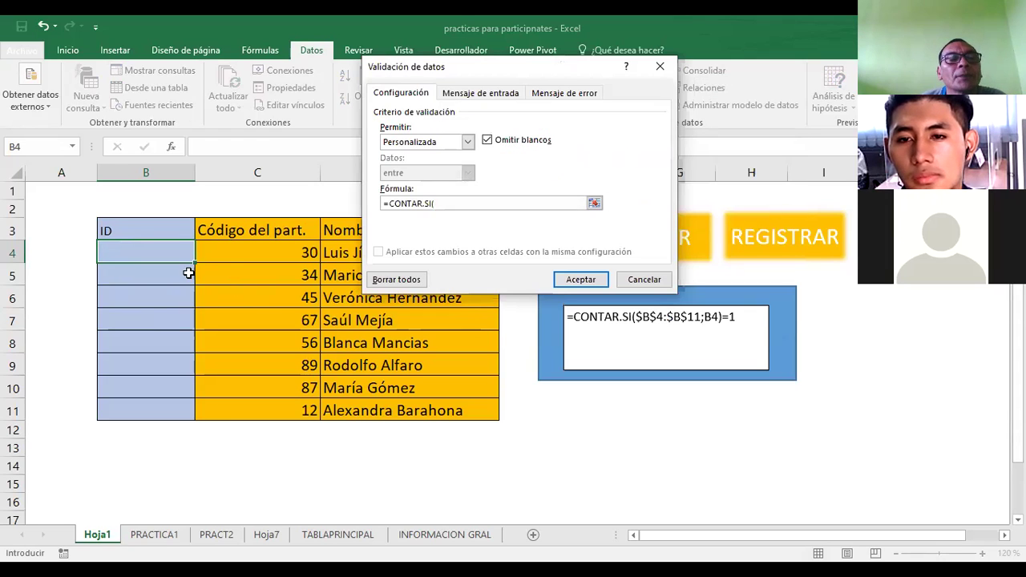
left_click(139, 251)
left_click_drag(140, 403, 161, 251)
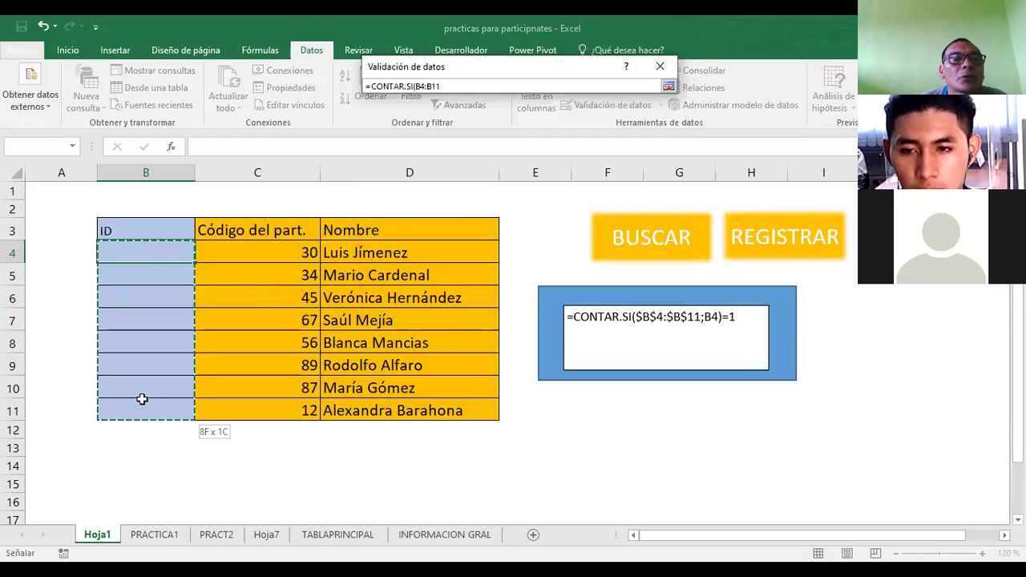
left_click(161, 249)
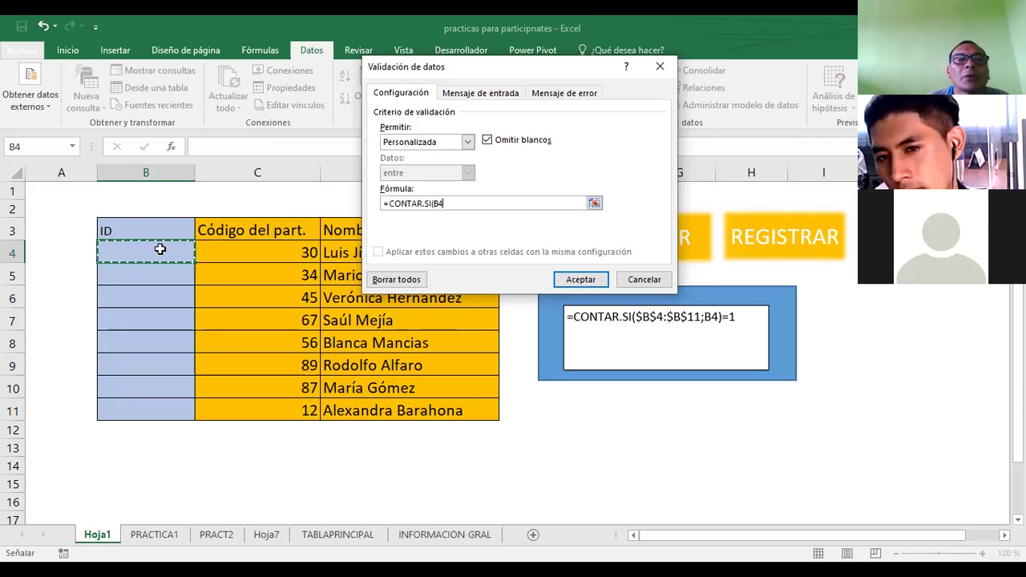
left_click(144, 403, "shift")
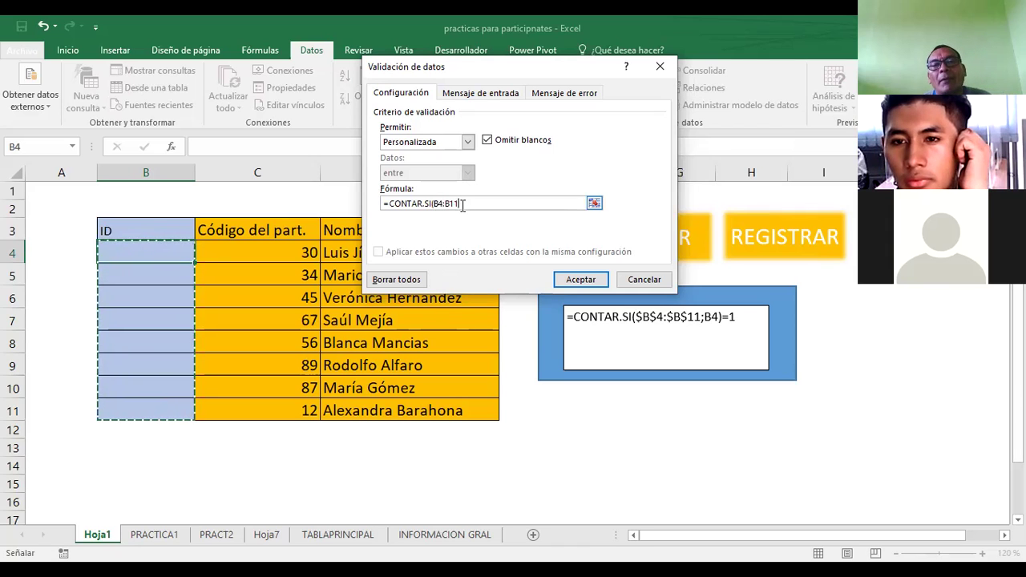
key("F4")
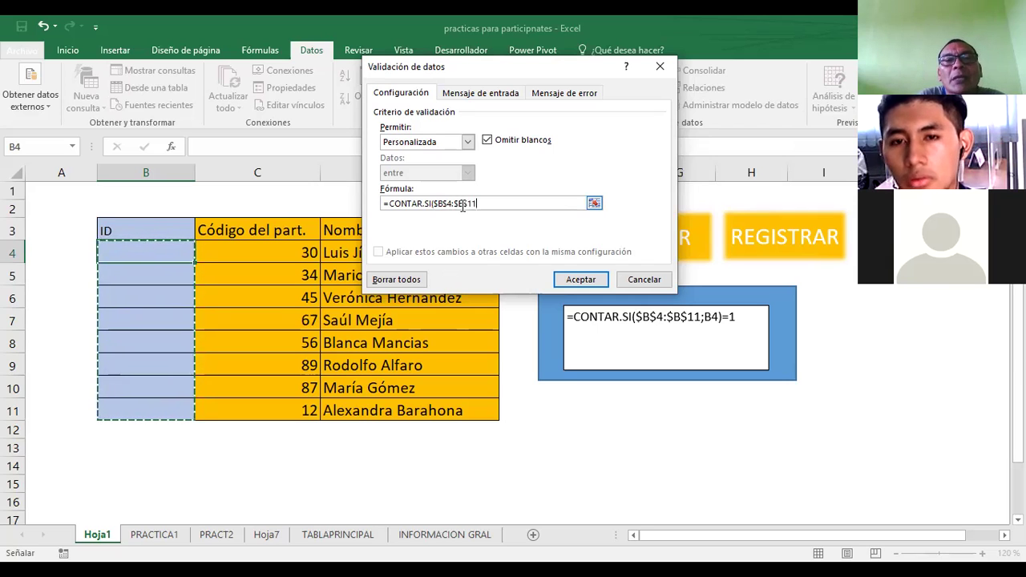
type(";B")
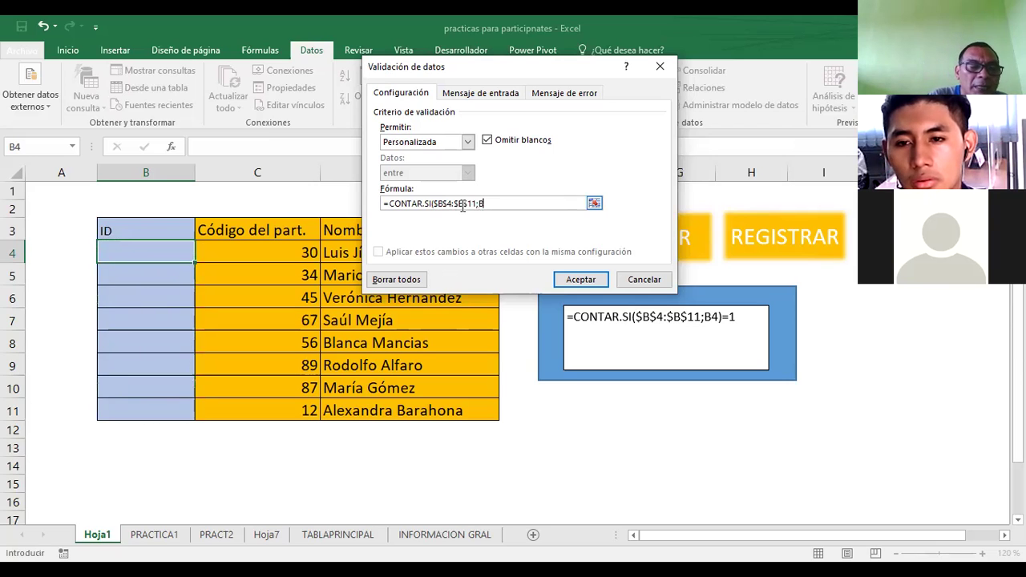
type("4")
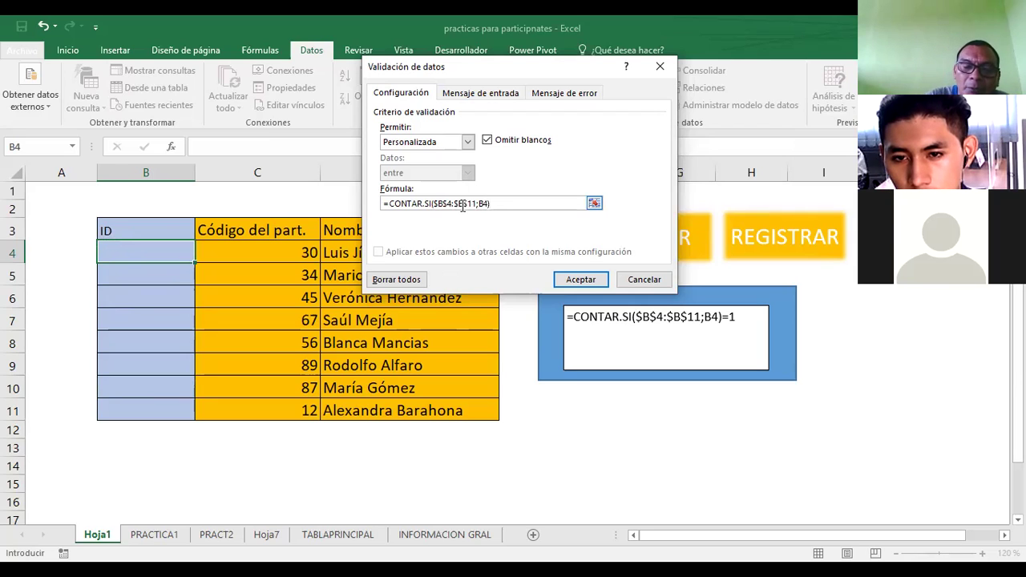
type("1")
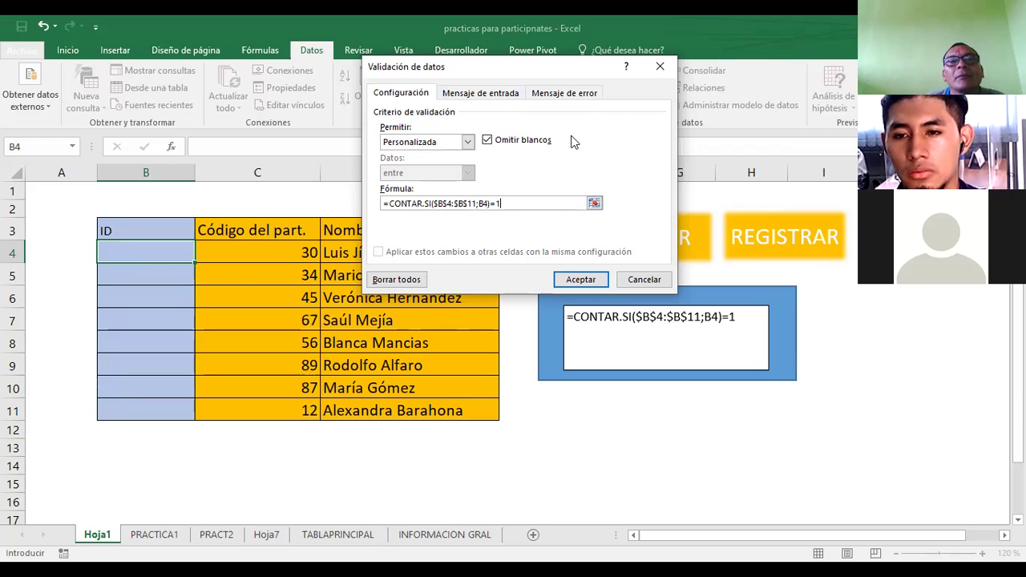
type("+")
left_click(141, 249)
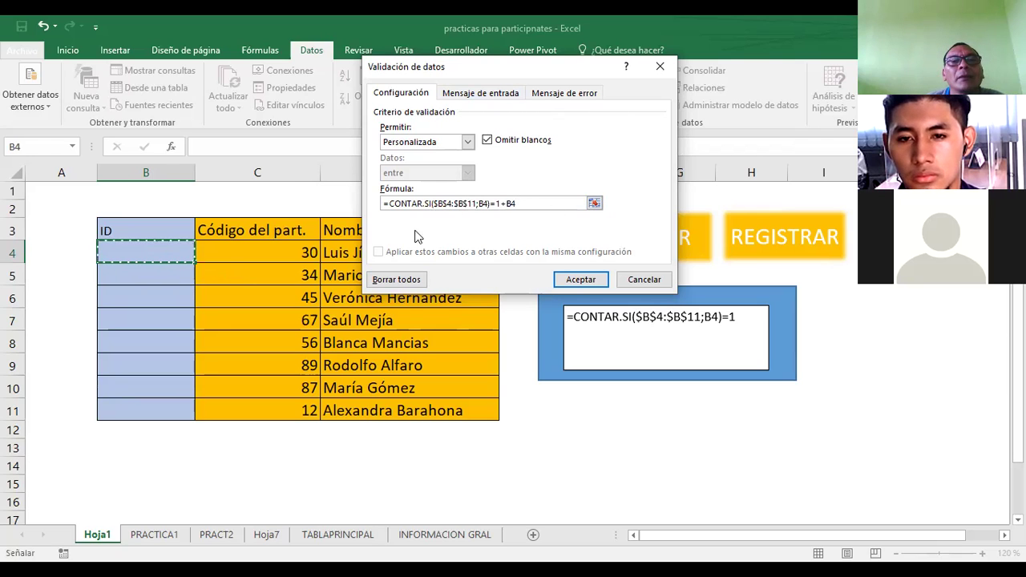
key("BackSpace")
key("BackSpace")
key("BackSpace")
key("BackSpace")
key("BackSpace")
key("BackSpace")
key("BackSpace")
key("BackSpace")
key("BackSpace")
key("BackSpace")
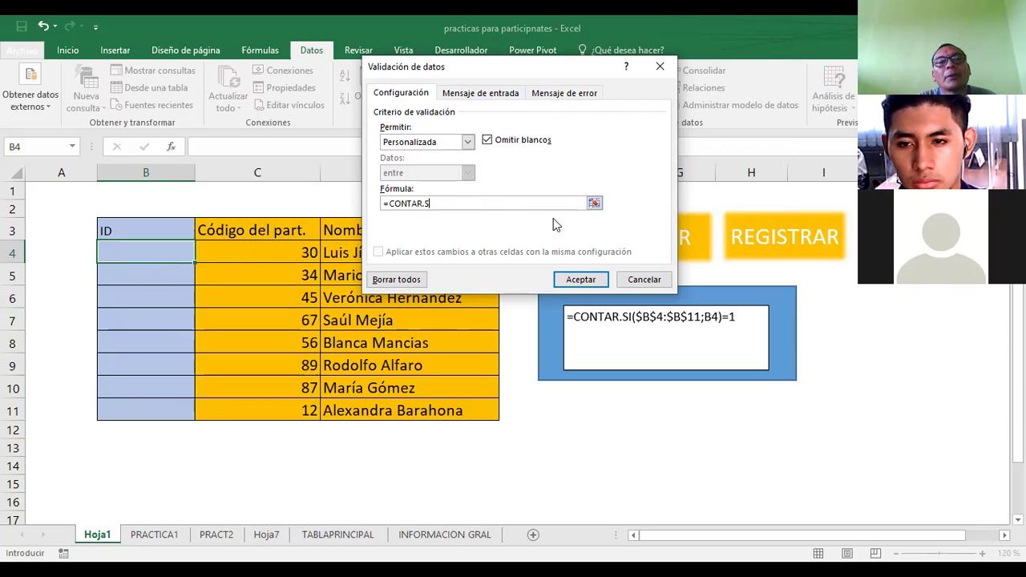
- Finish the CONTAR.SI formula with the absolute range $B$4:$B$11 and the ; separator
type("I(")
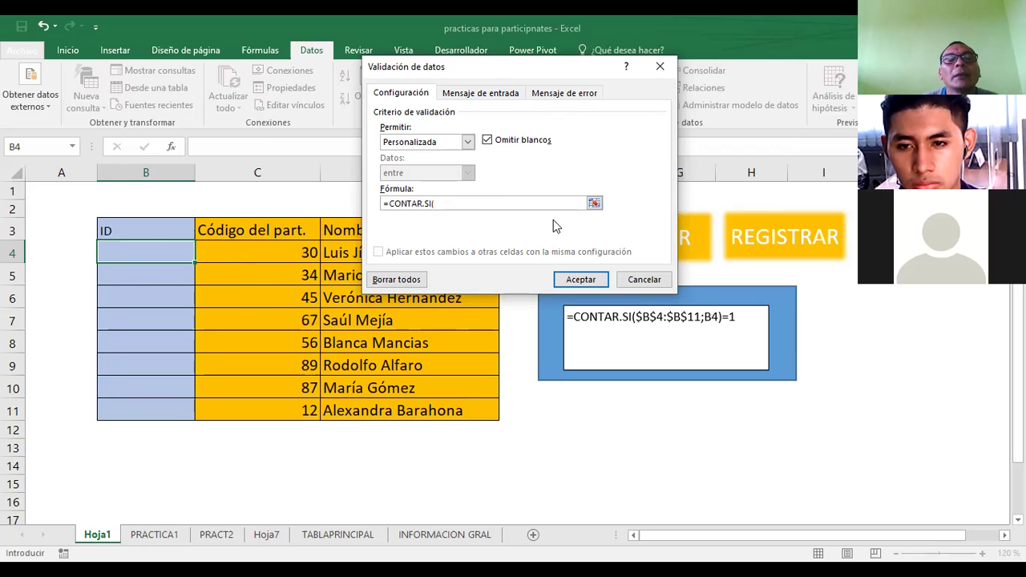
left_click(140, 256)
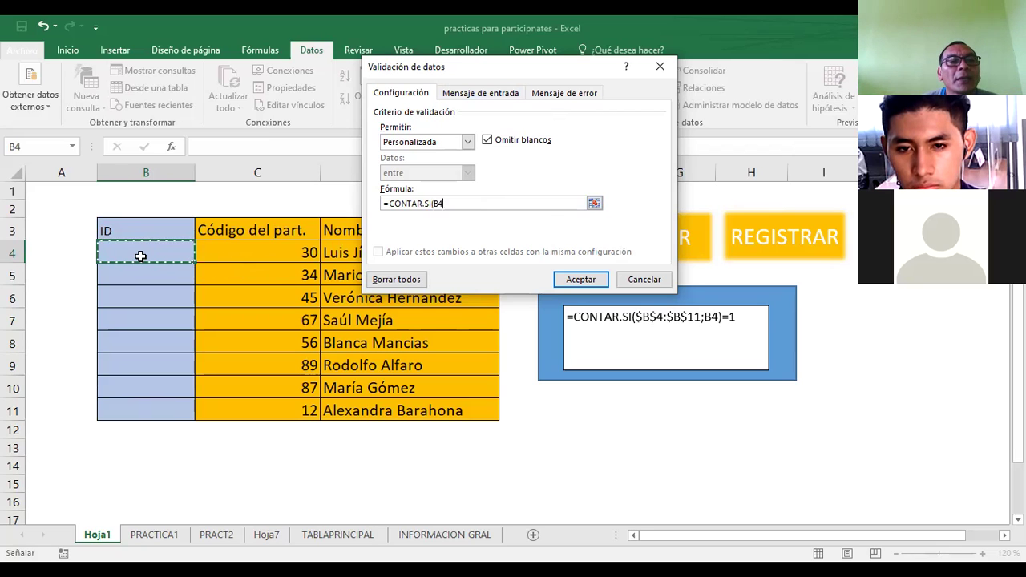
left_click(142, 406, "shift")
key("F4")
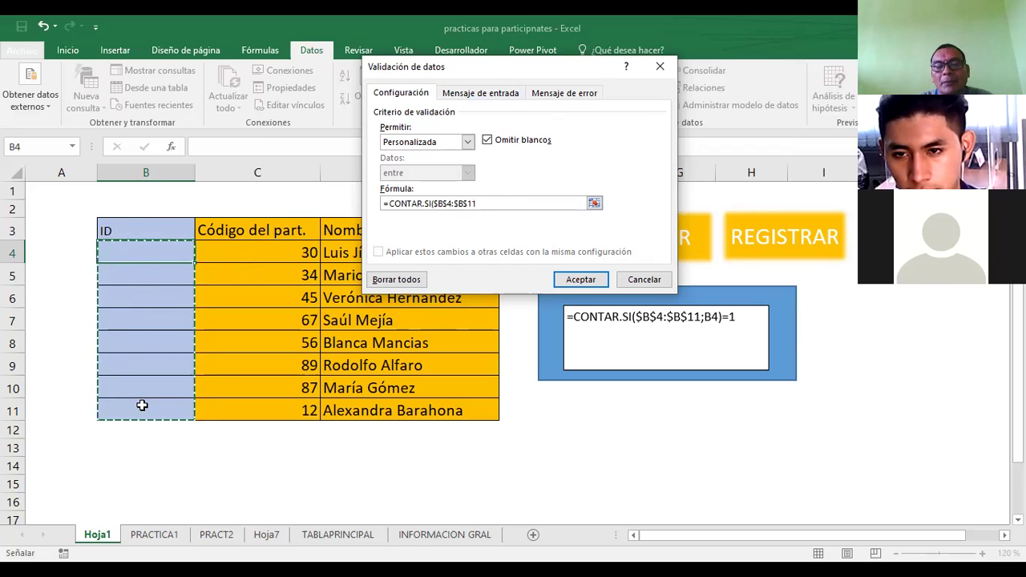
type(";")
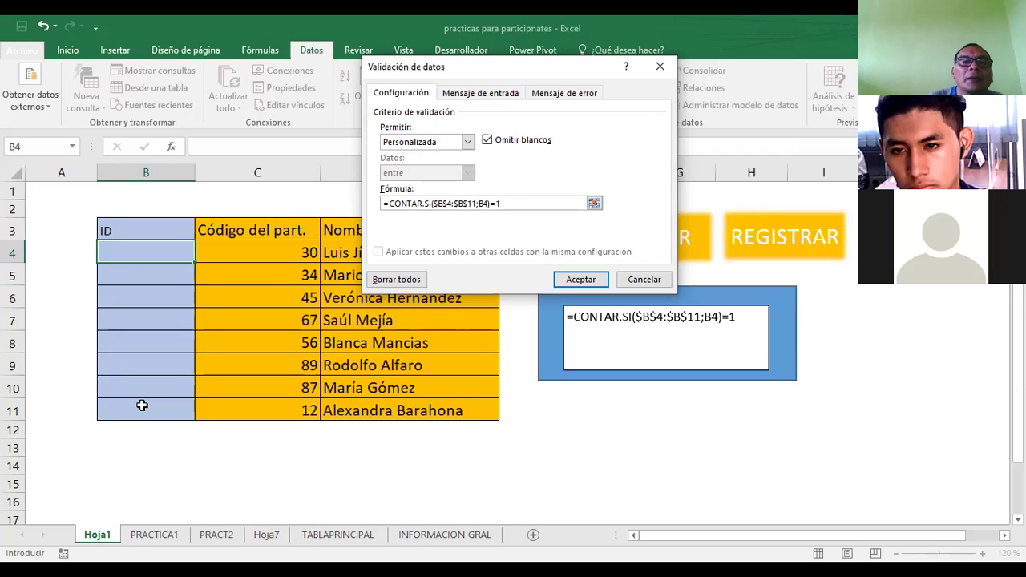
- Apply the duplicate-blocking rule and enter ID 4, then dismiss the rejected duplicate 4
left_click(582, 279)
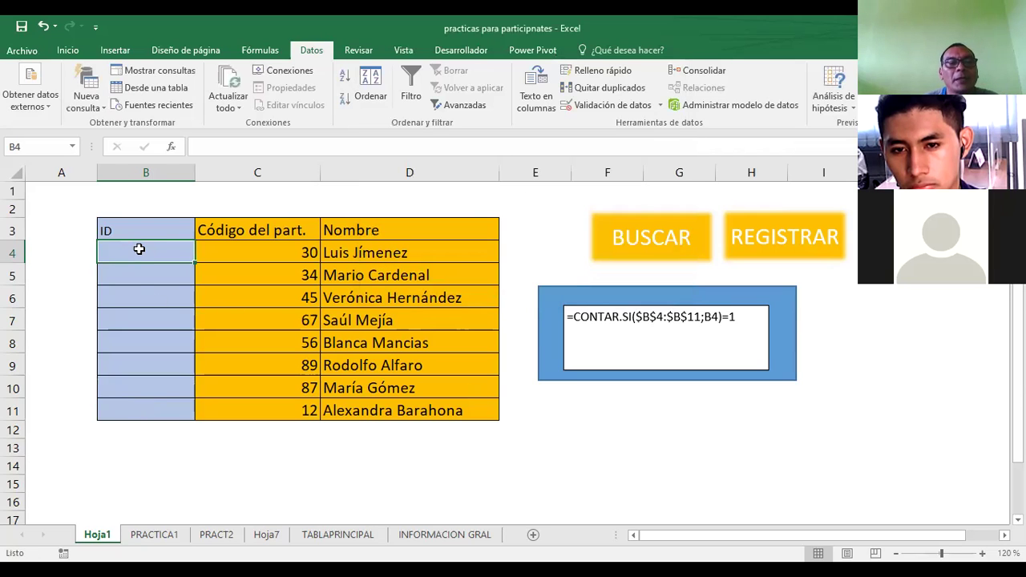
type("4")
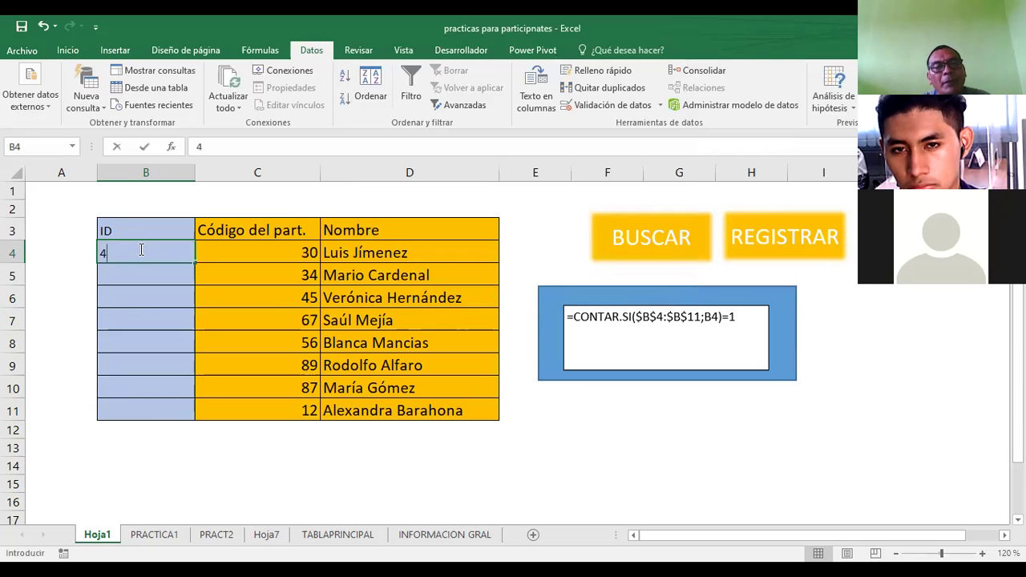
key("Return")
type("4")
key("Return")
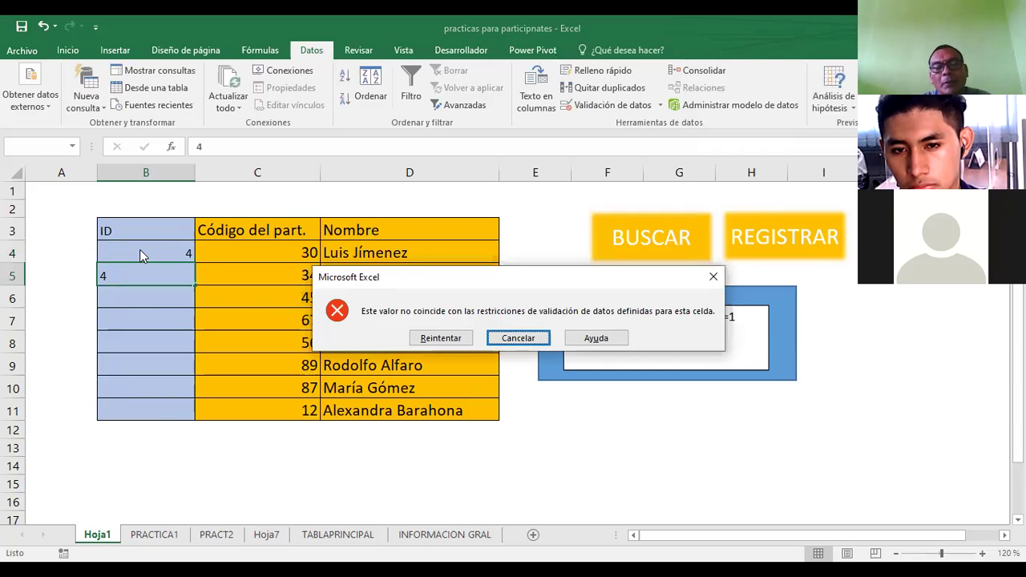
key("Escape")
- Enter the remaining IDs 5, 7, 913 and 34 down the column to B8
type("5")
key("Return")
type("7")
key("Return")
type("913")
key("Return")
type("3")
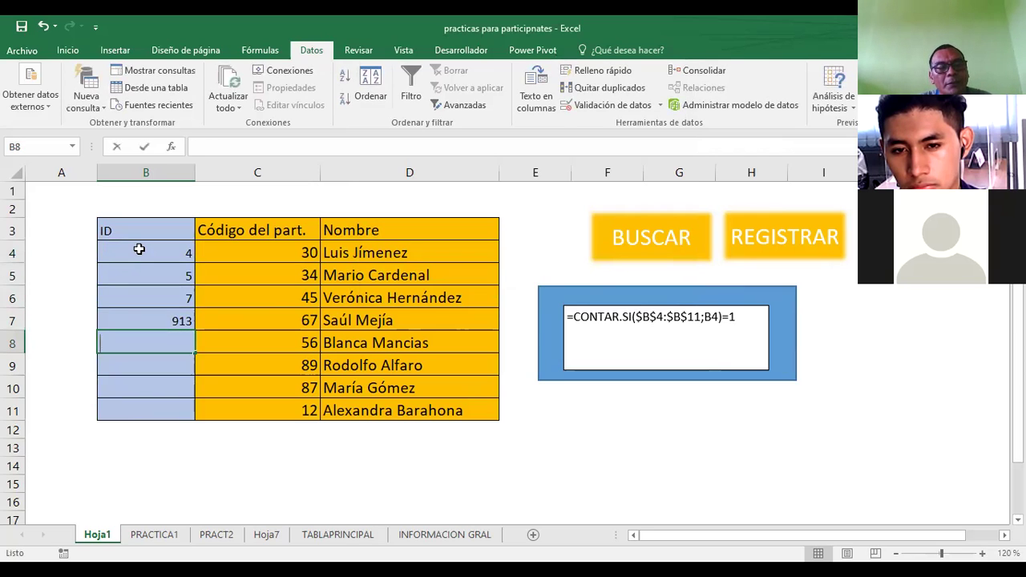
type("4")
key("Return")
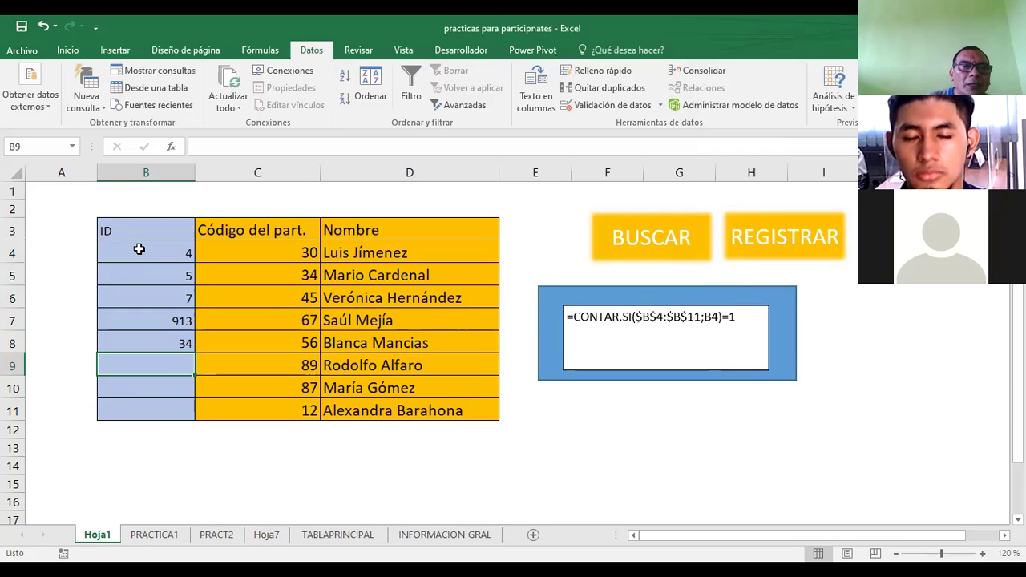
- Try a duplicate 913 in B9 and cancel the validation error, leaving B9 empty
type("913")
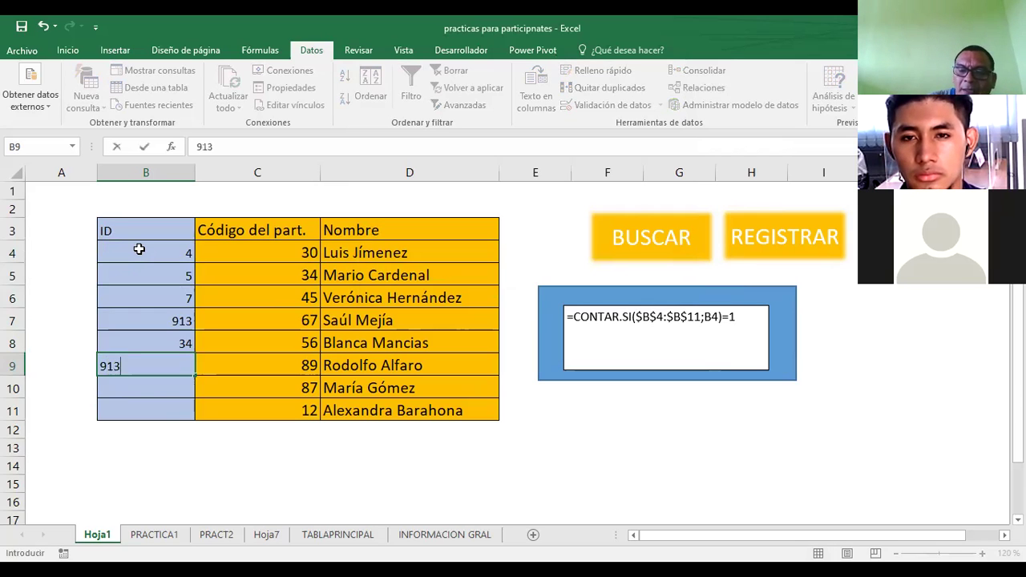
key("Return")
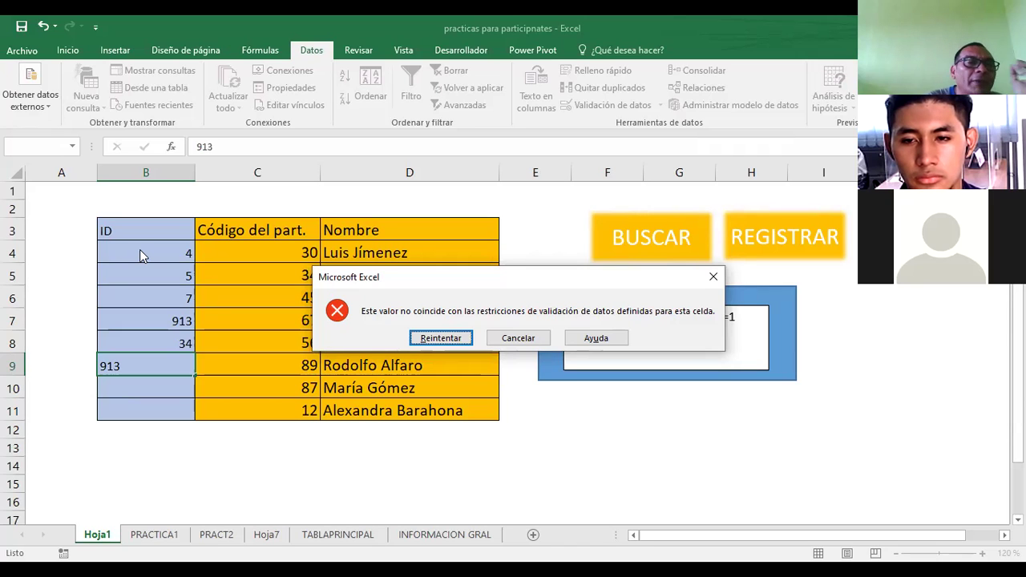
key("Escape")
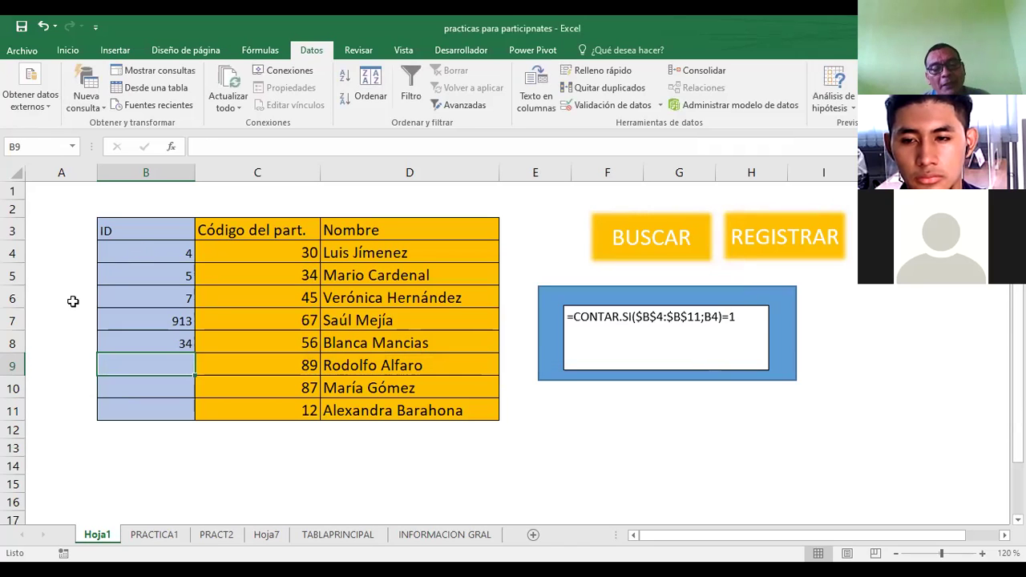
type("78")
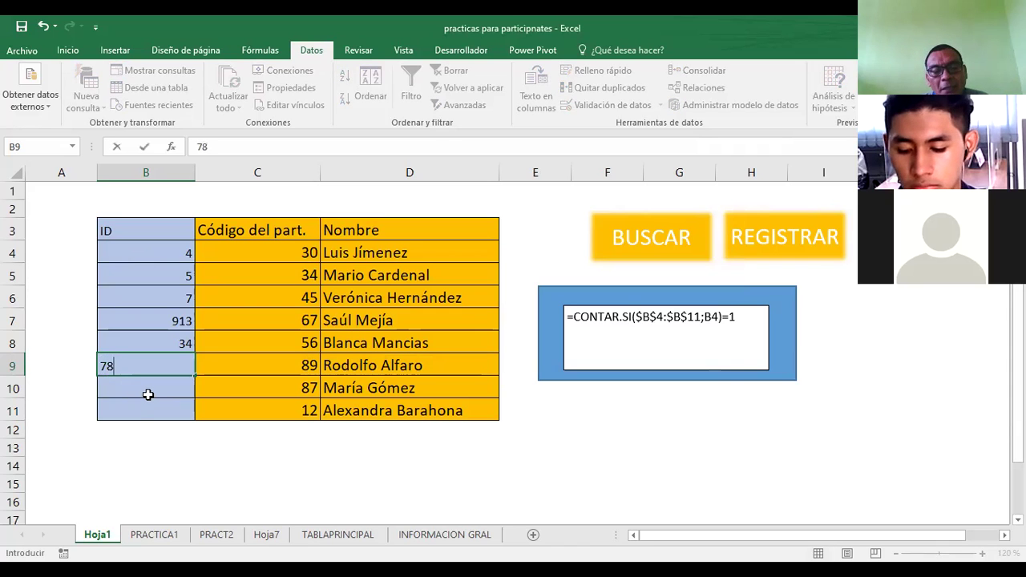
key("Return")
type("65")
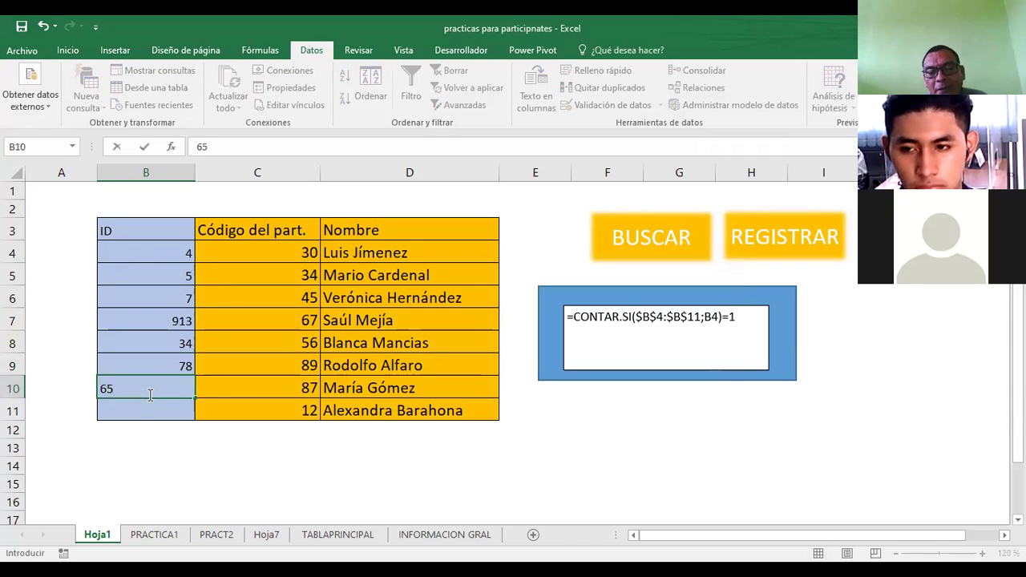
key("Return")
type("9")
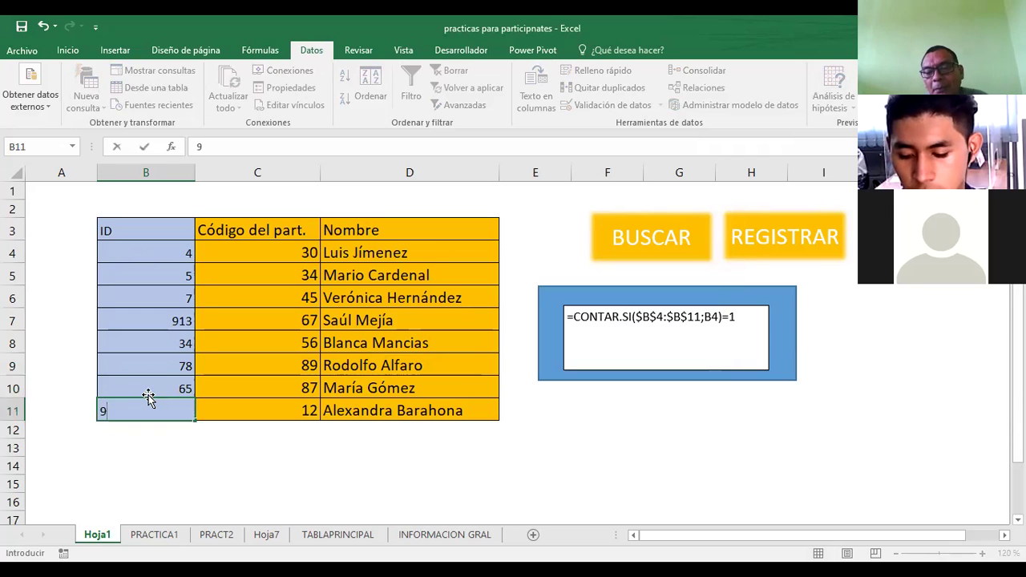
key("Return")
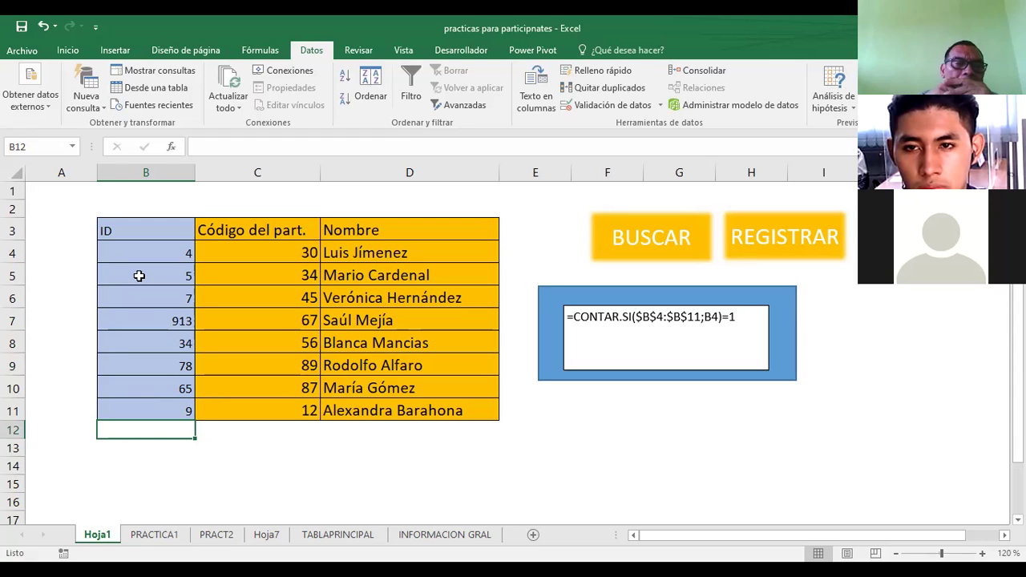
left_click(312, 389)
left_click(135, 253)
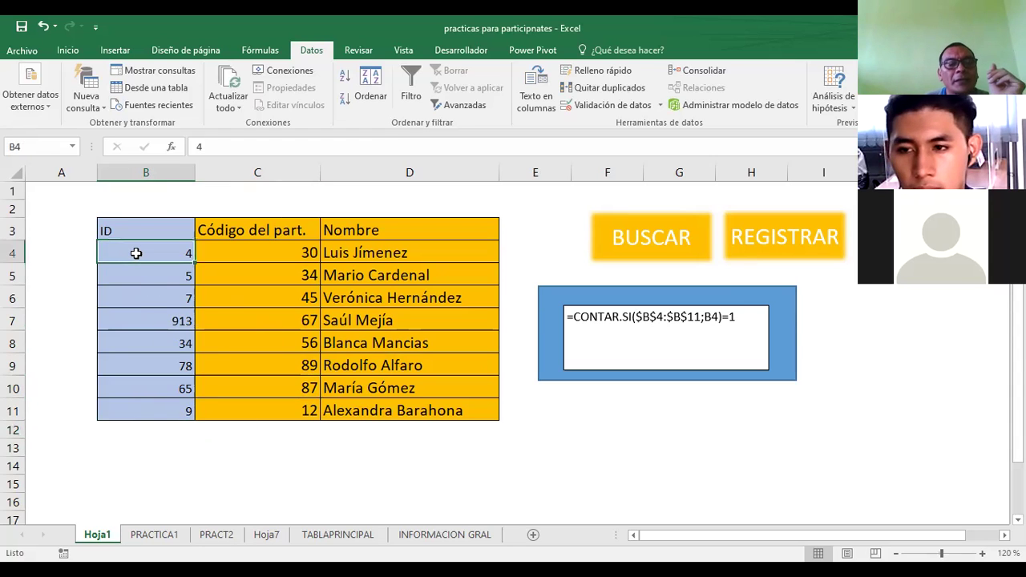
key("Return")
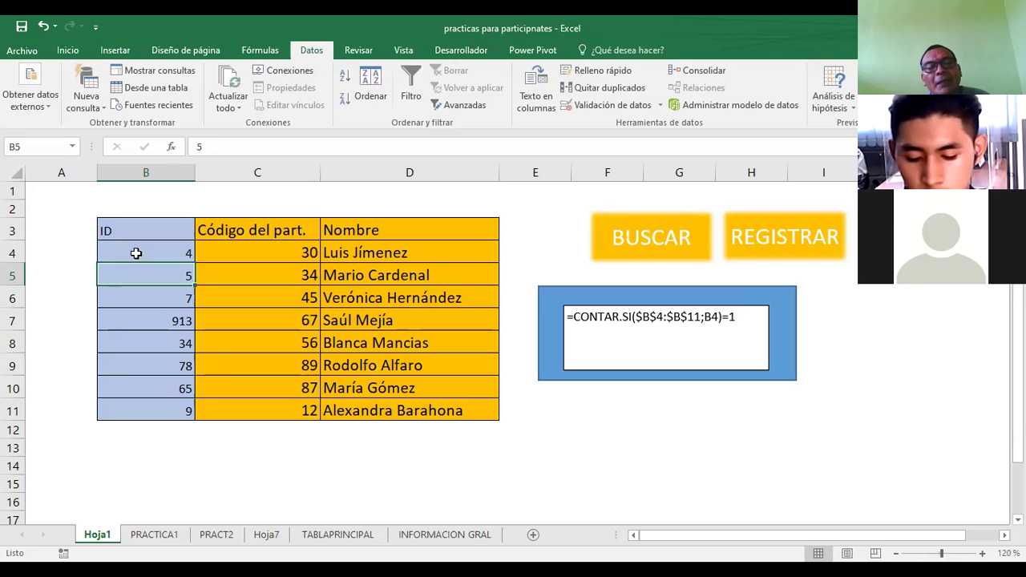
type("5")
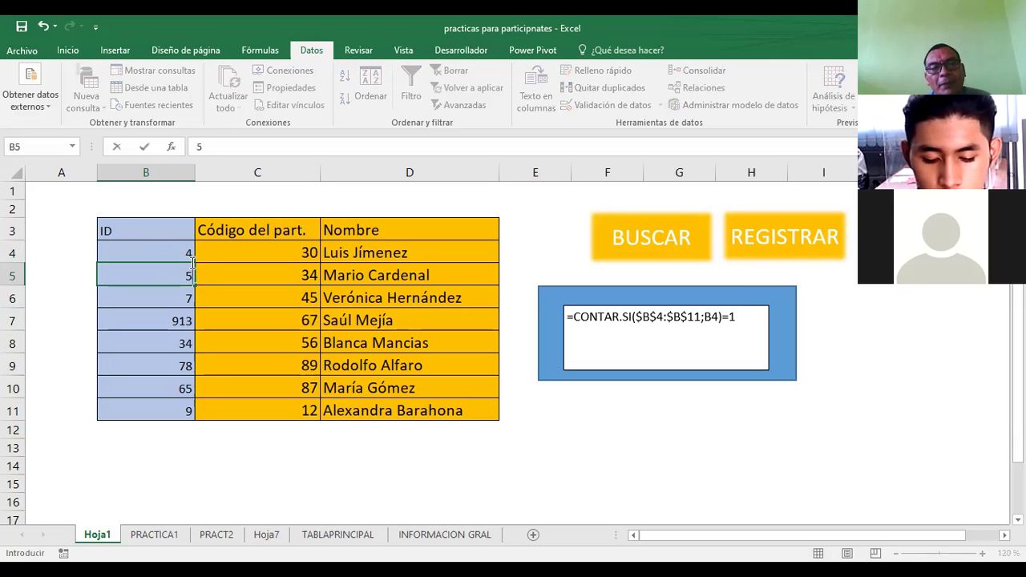
key("Return")
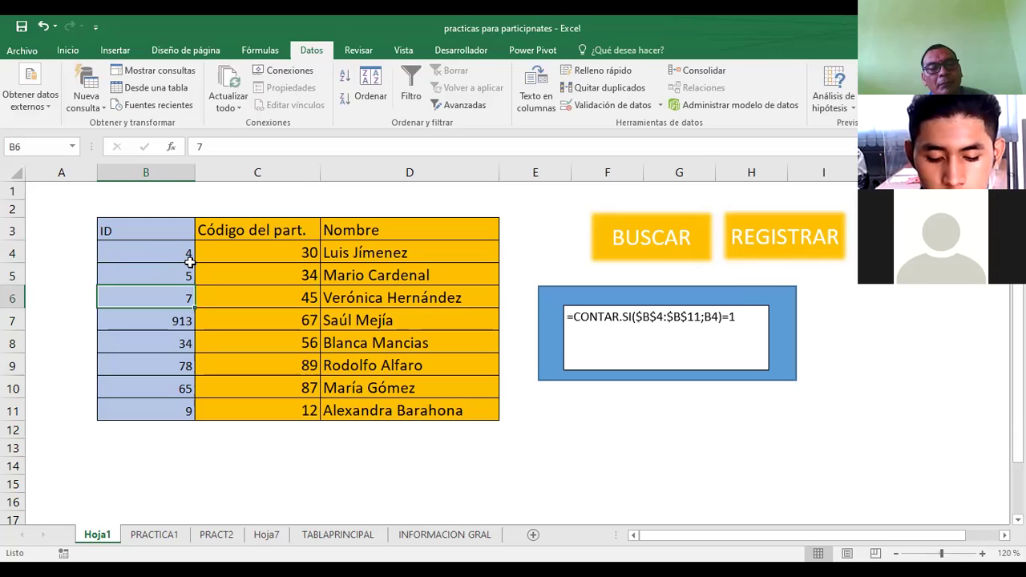
type("4")
key("Return")
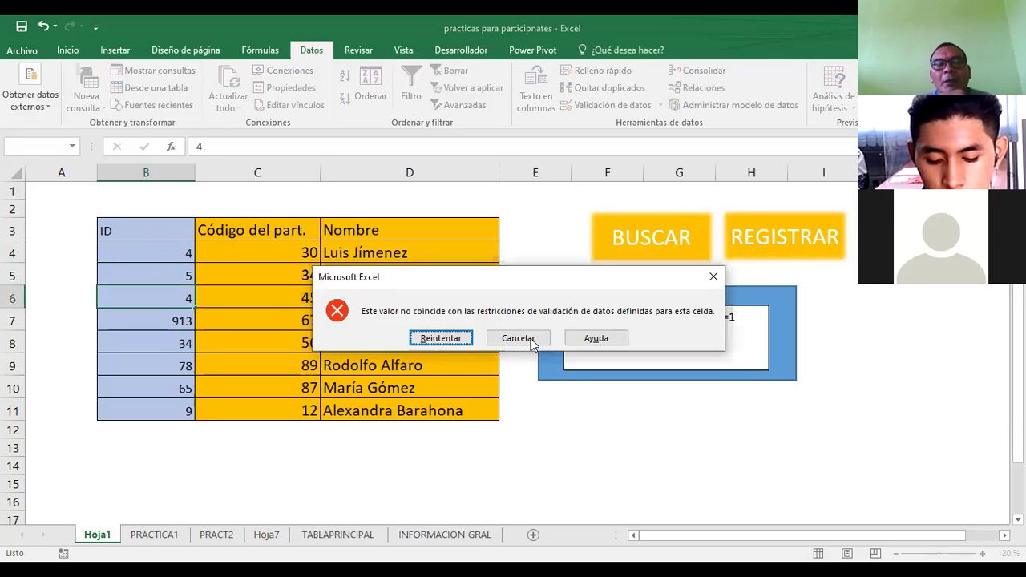
left_click(521, 340)
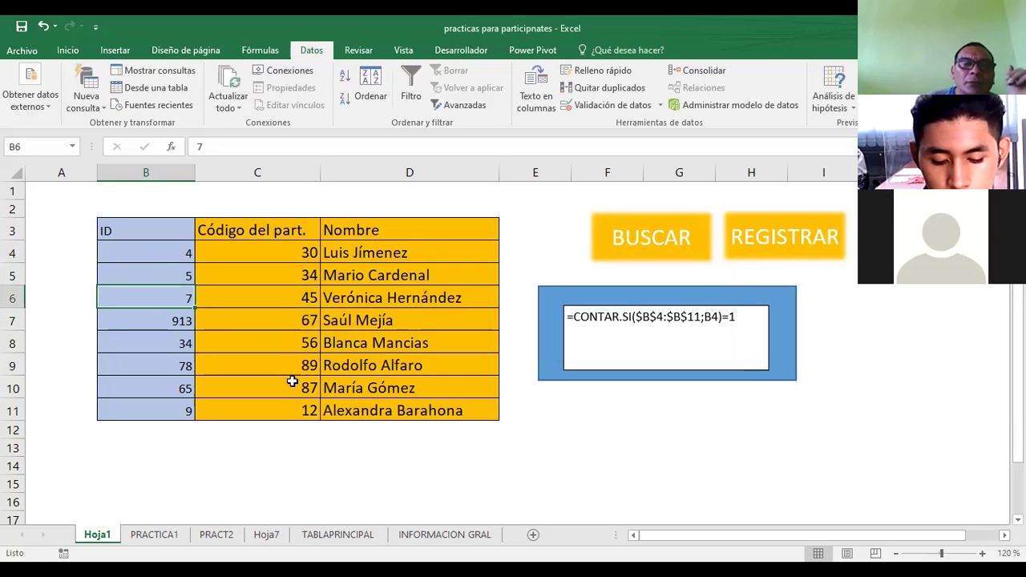
- On PRACTICA1, enter the headings TRABAJADOR in D7 and NOMBRE in E7, autofitting column D
left_click(149, 536)
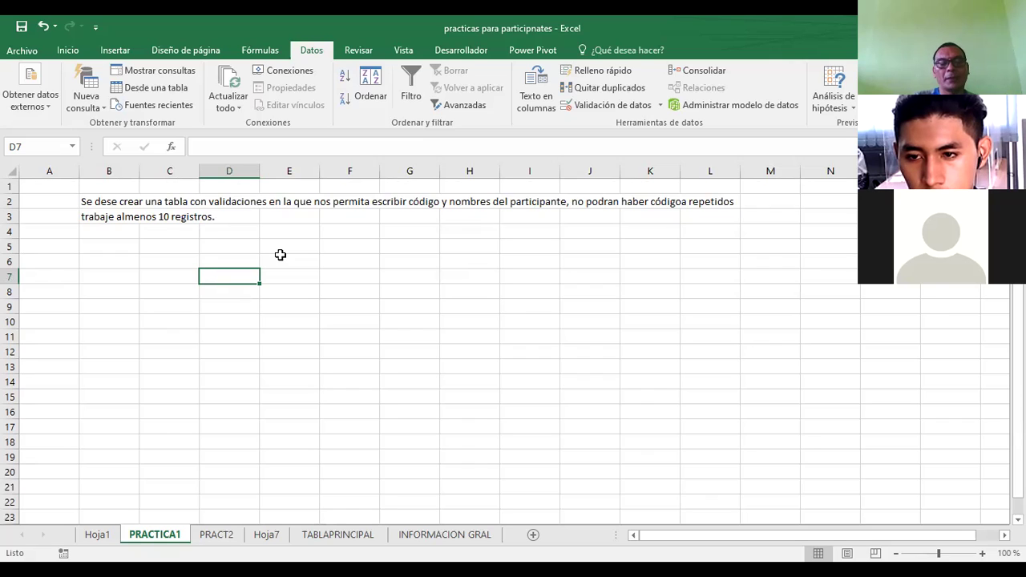
type("TRABA")
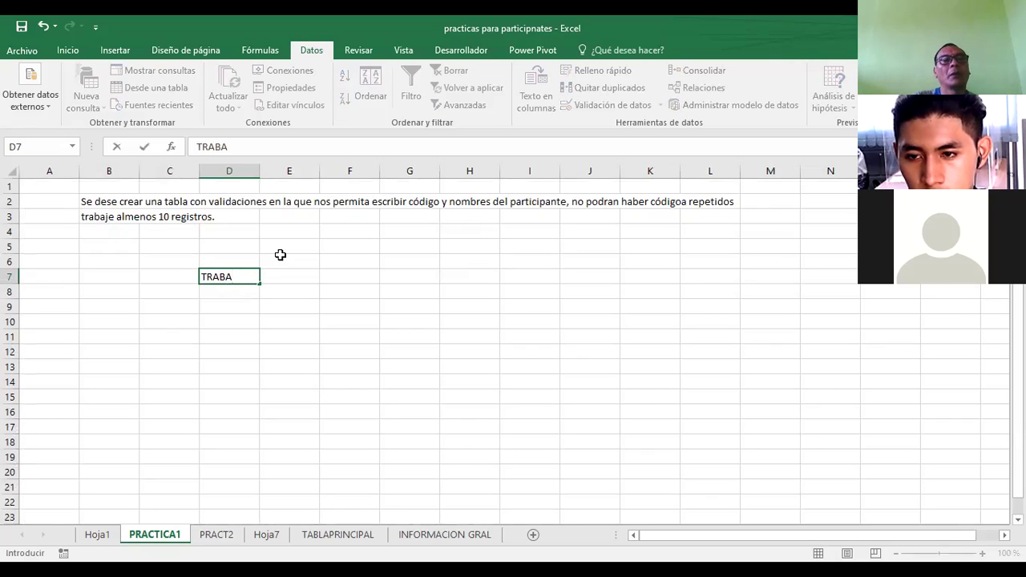
type("JADOR")
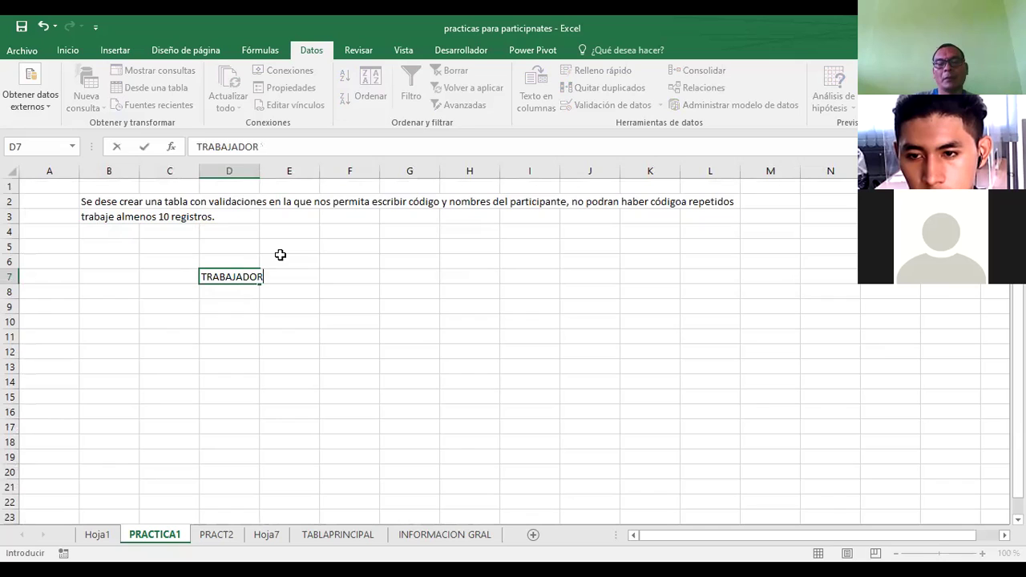
key("Tab")
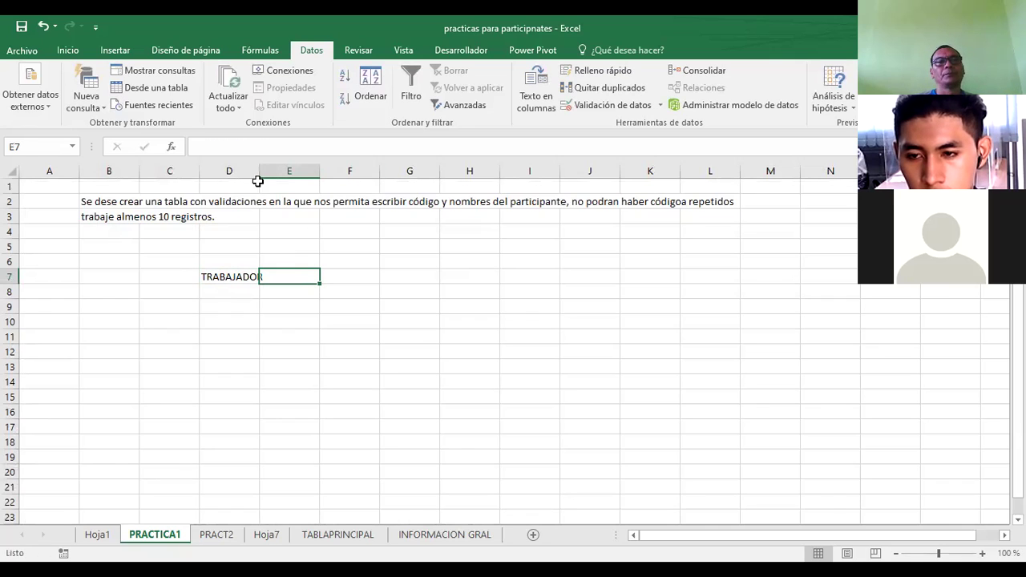
double_click(258, 166)
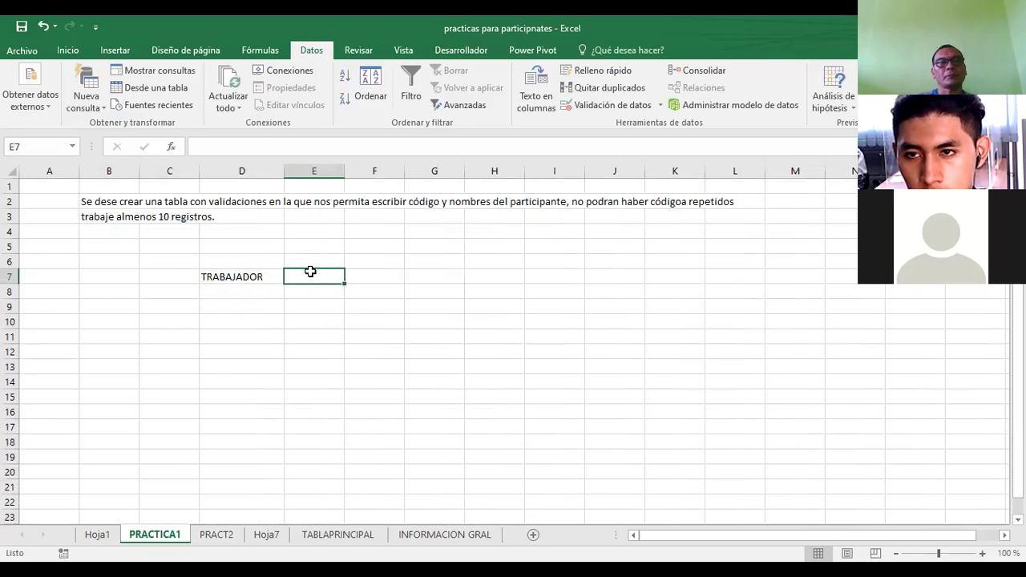
type("NOMBR")
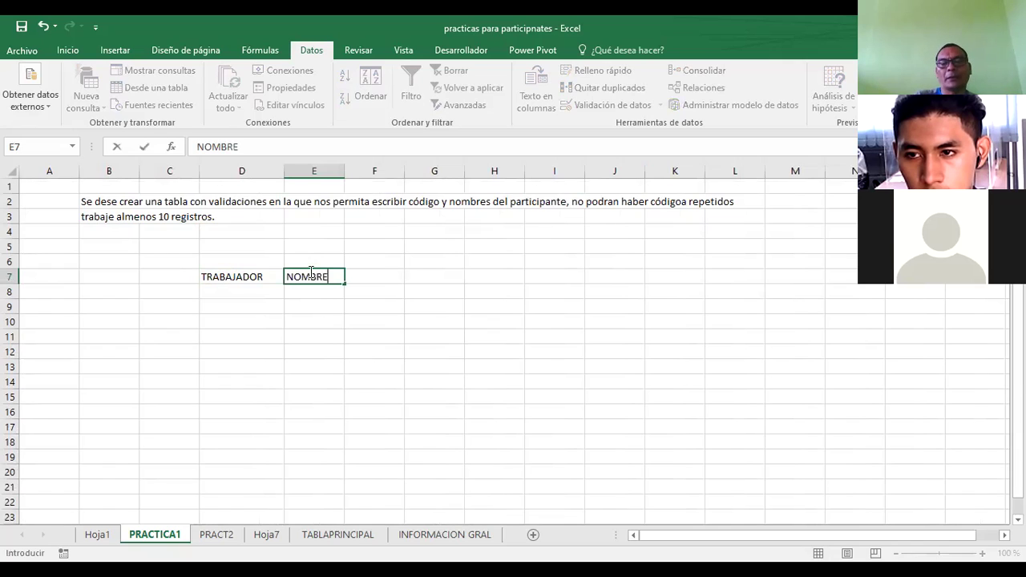
type("E")
key("Return")
key("Left")
key("Tab")
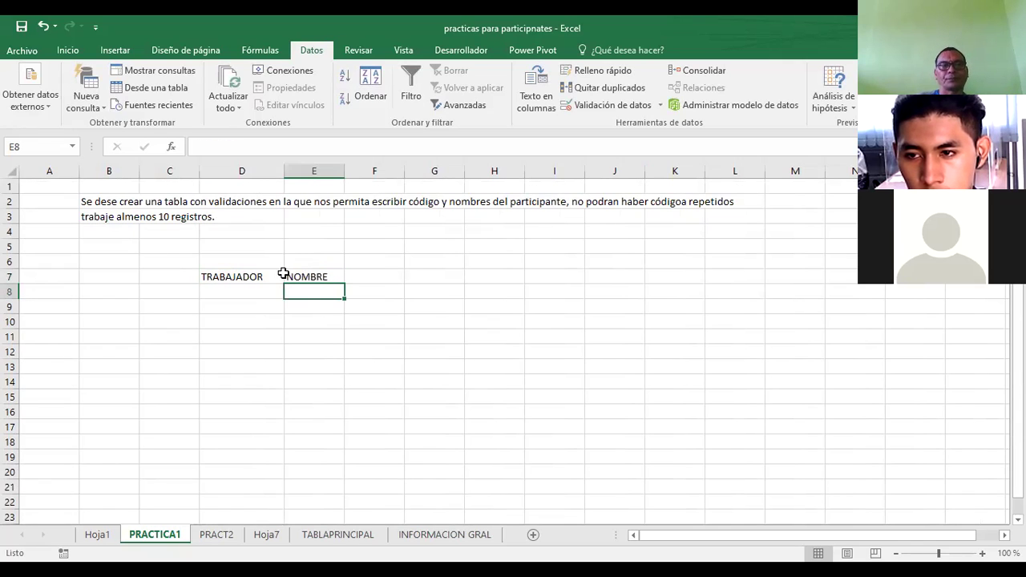
- Enter the codes 85, 56, 34, 98 and 12 into D8:D12
left_click(254, 294)
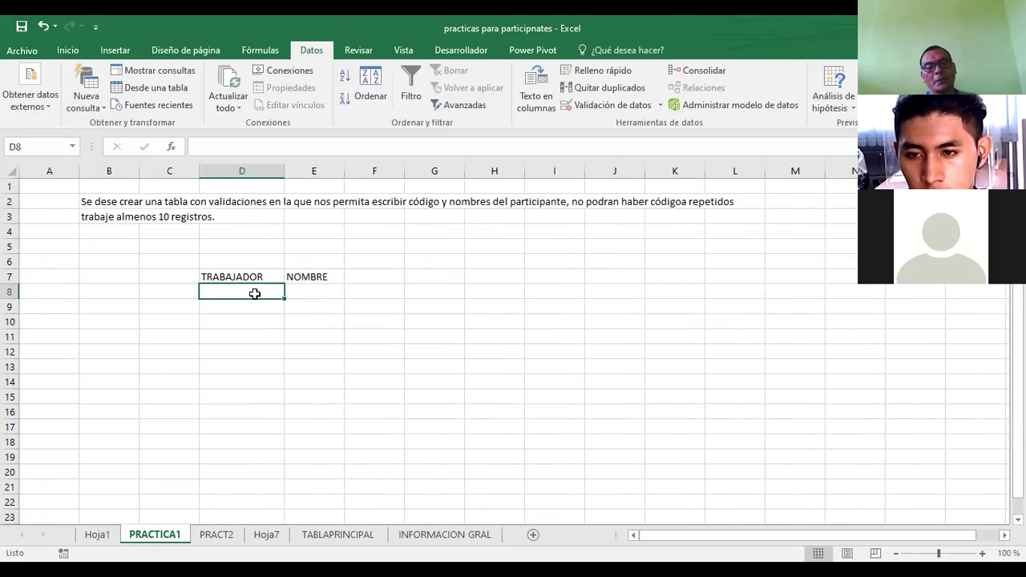
type("085")
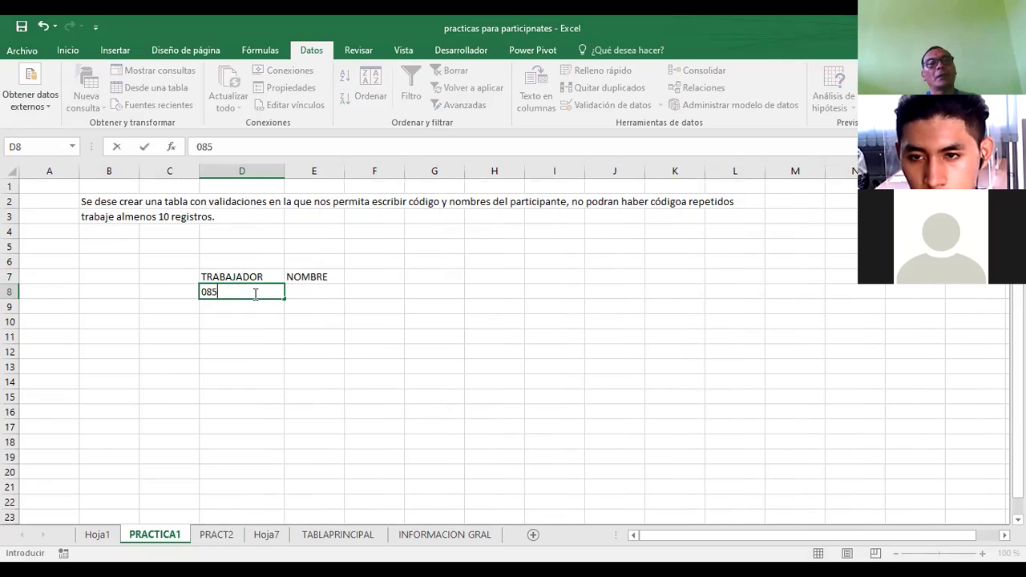
key("Tab")
key("Return")
type("5")
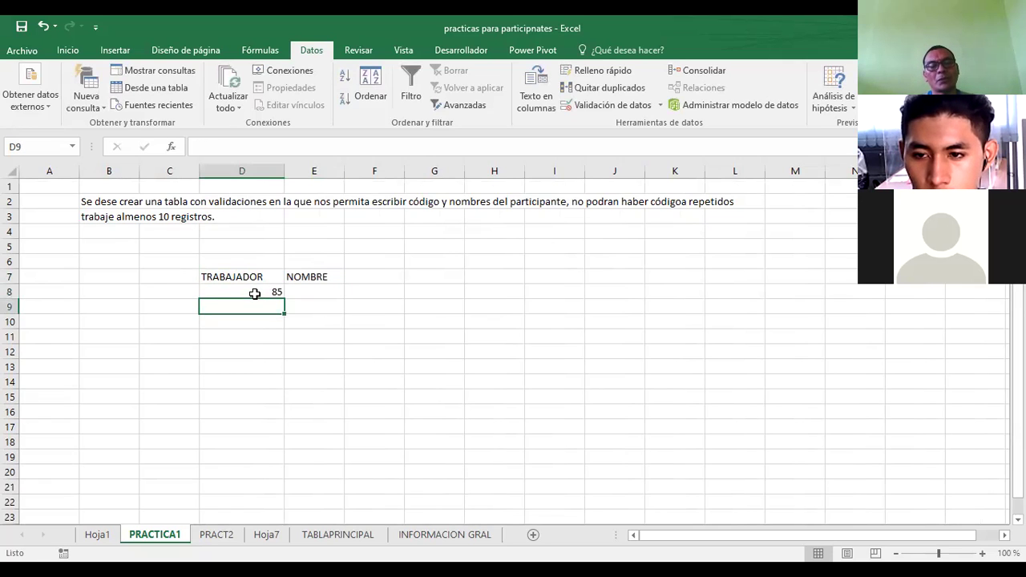
type("6")
key("Return")
type("34")
key("Return")
type("98")
key("Return")
type("1")
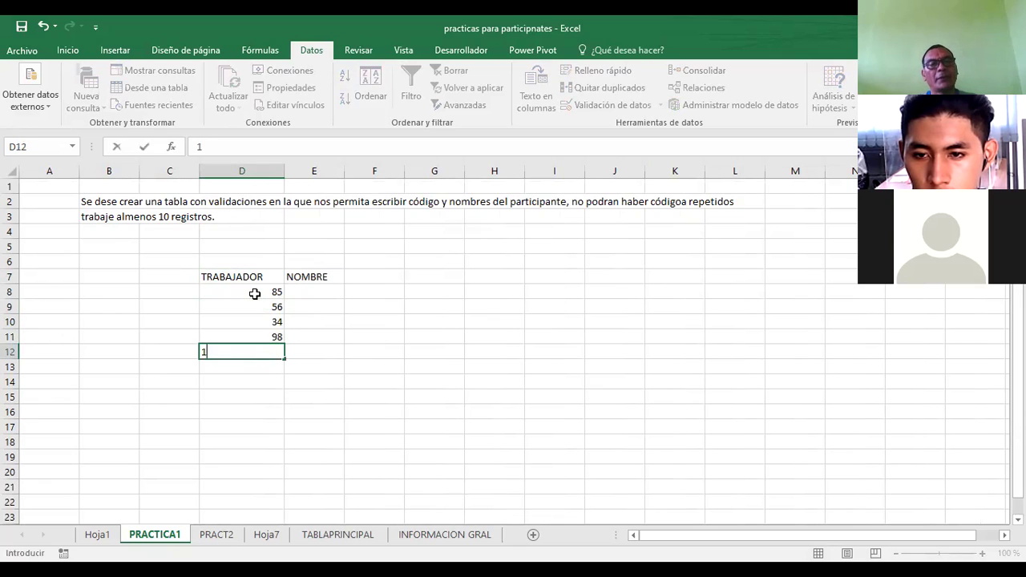
type("2")
key("Return")
- Enter the names Gabriela, Karen, Axel, Flor and Alba into E8:E12
left_click(298, 291)
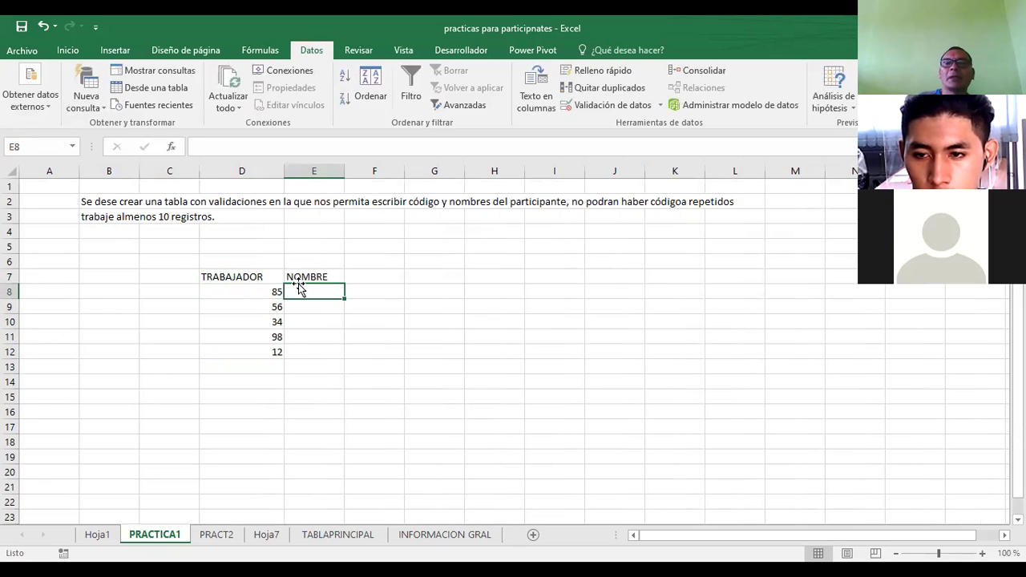
type("Gabriela")
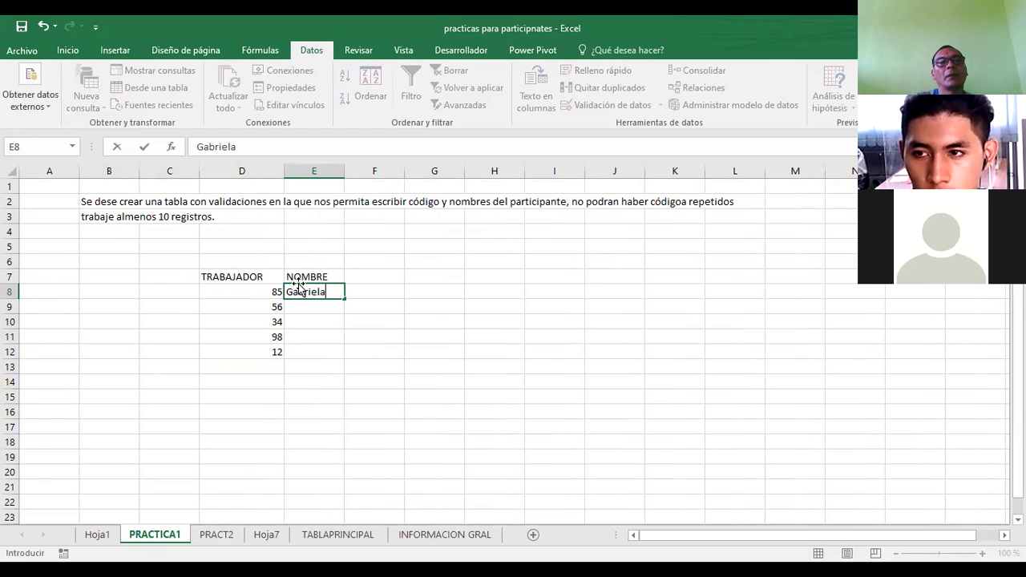
key("Return")
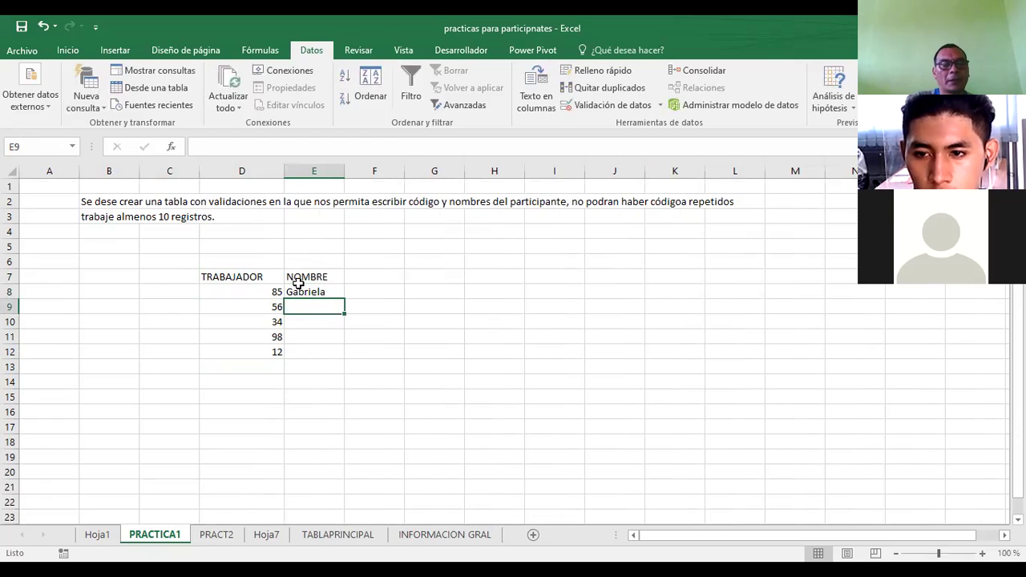
type("Karen")
key("Return")
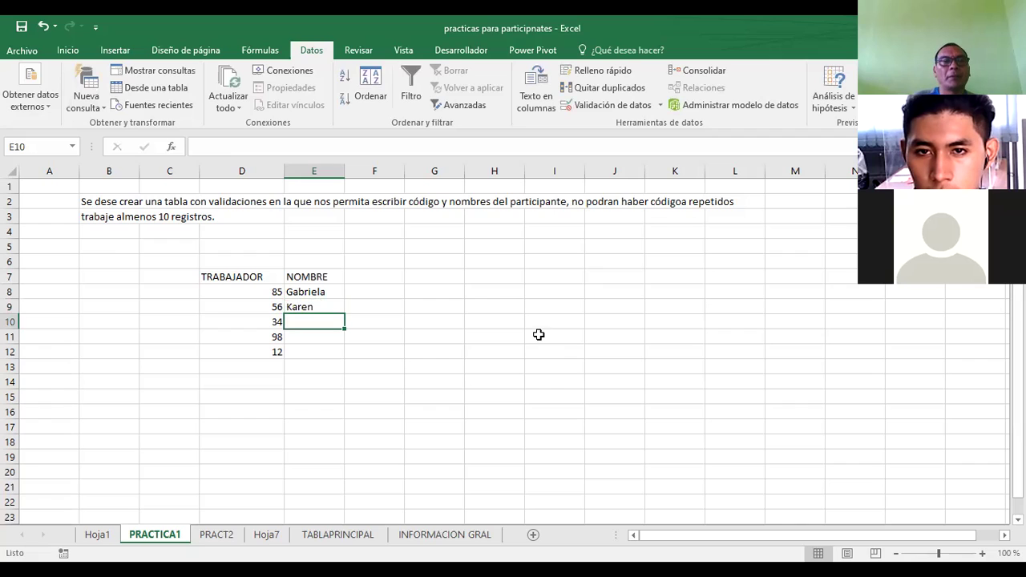
type("Axel")
key("Return")
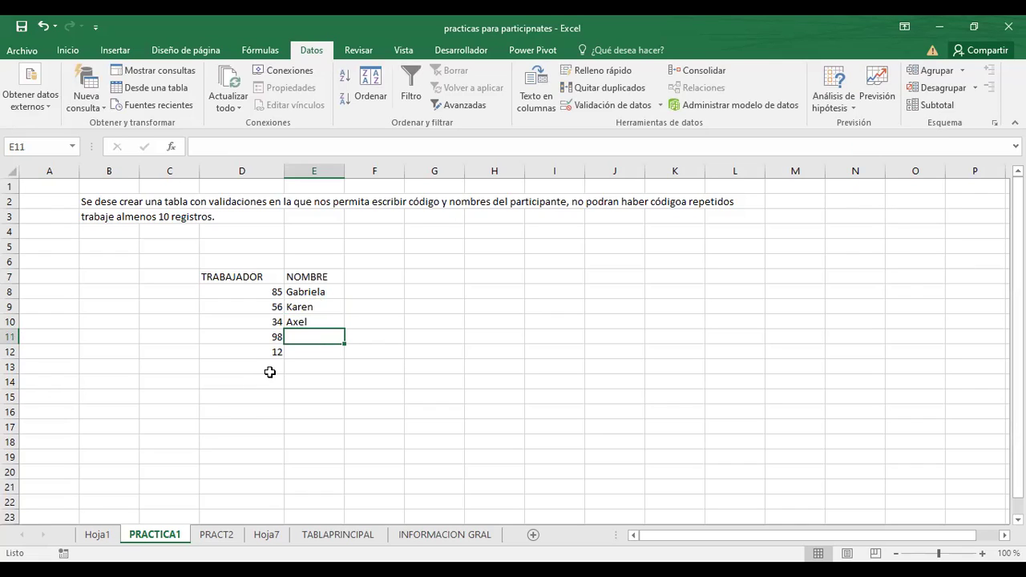
type("Flor")
key("Return")
type("Alba")
key("Return")
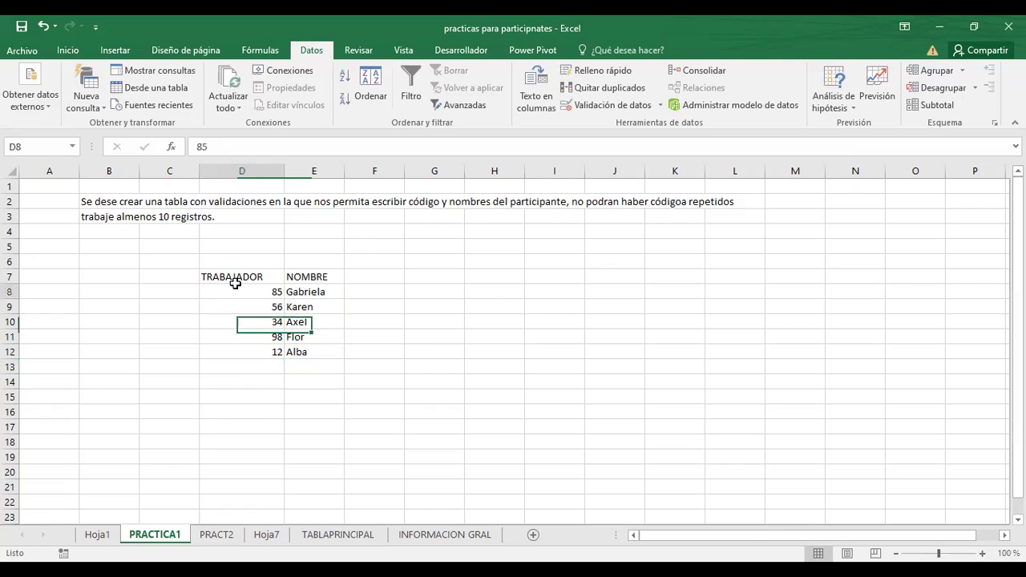
- Clear the test codes from D8:D12
left_click_drag(235, 290, 239, 347)
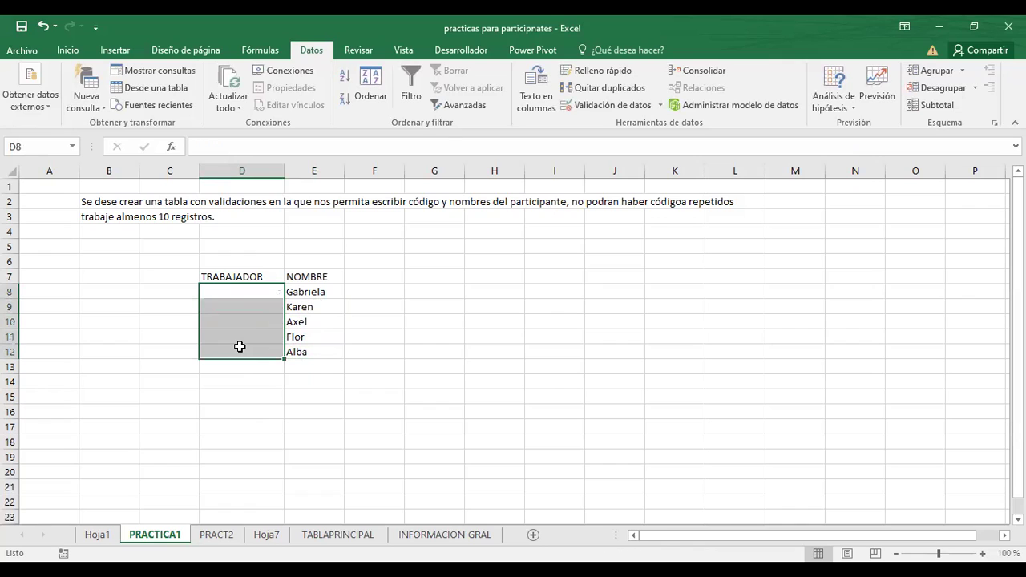
key("Delete")
left_click(474, 360)
- Give the table area a gold fill, enlarge its text and widen column D
mouse_move(229, 280)
left_mouse_down()
mouse_move(330, 317)
mouse_move(337, 365)
left_mouse_up()
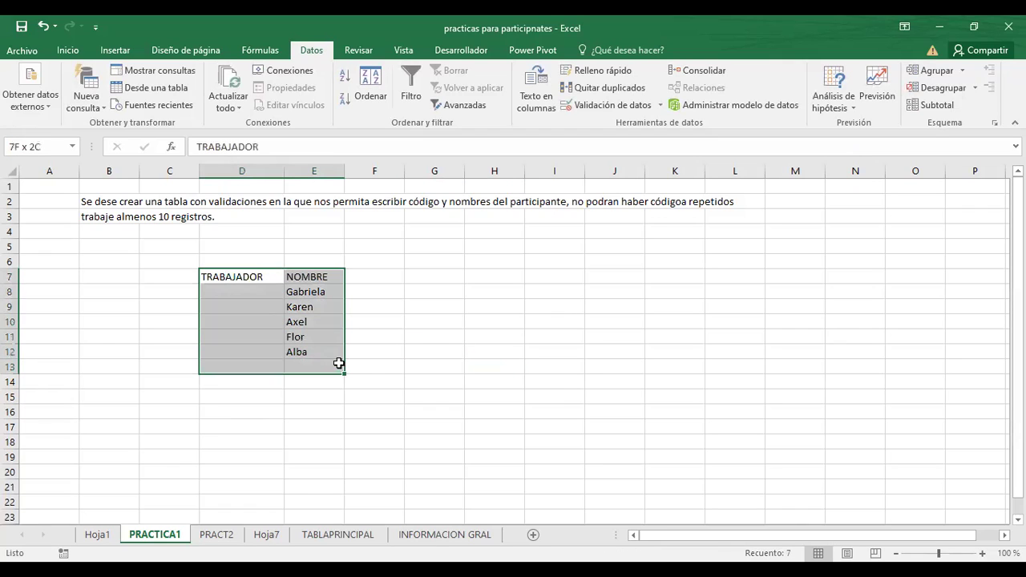
left_click(67, 49)
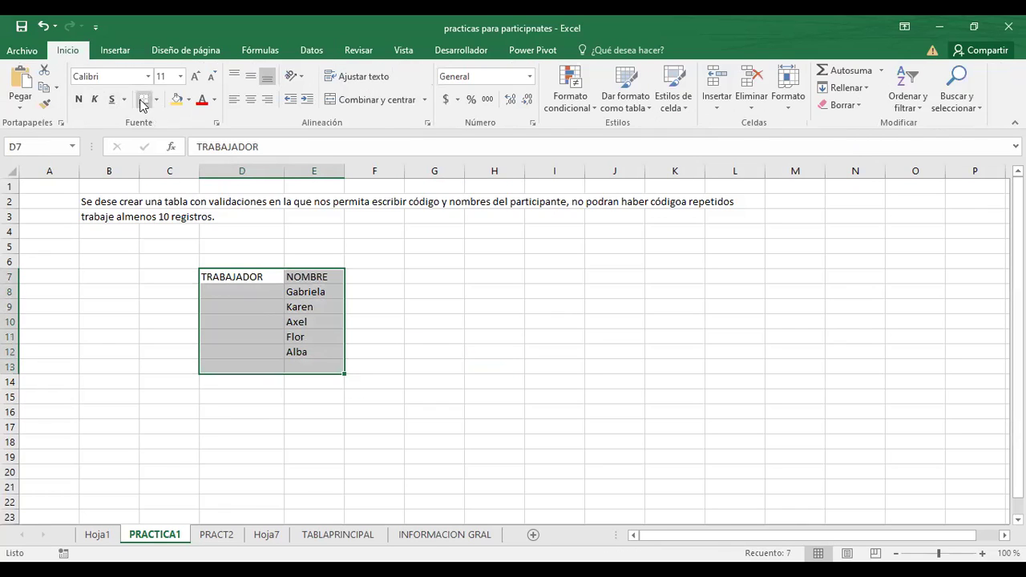
left_click(177, 99)
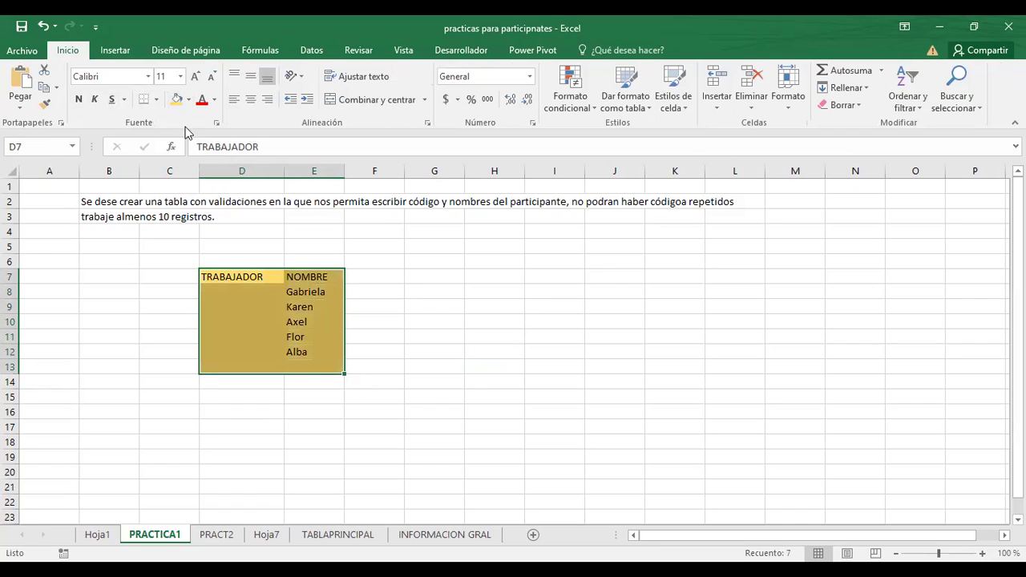
left_click(195, 78)
left_click(554, 321)
left_click_drag(287, 171, 436, 190)
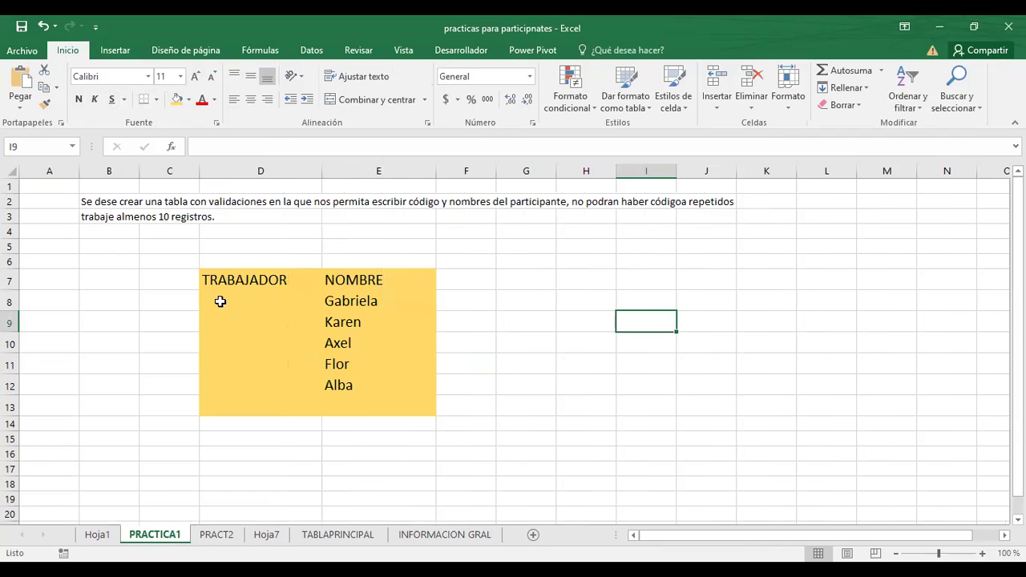
- Apply Todos los bordes to the table cells, then select D8
left_click_drag(220, 297, 396, 401)
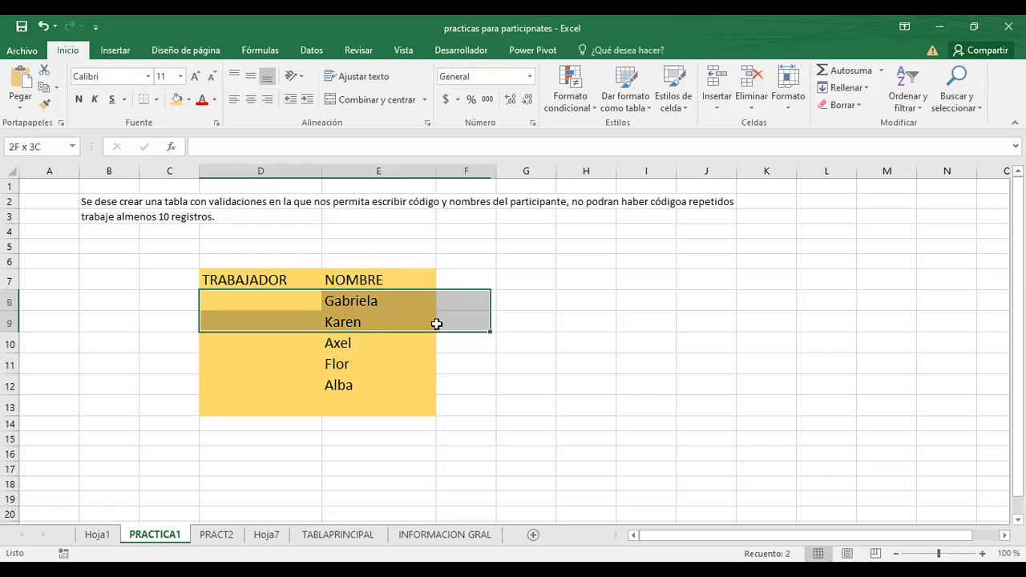
left_click(157, 99)
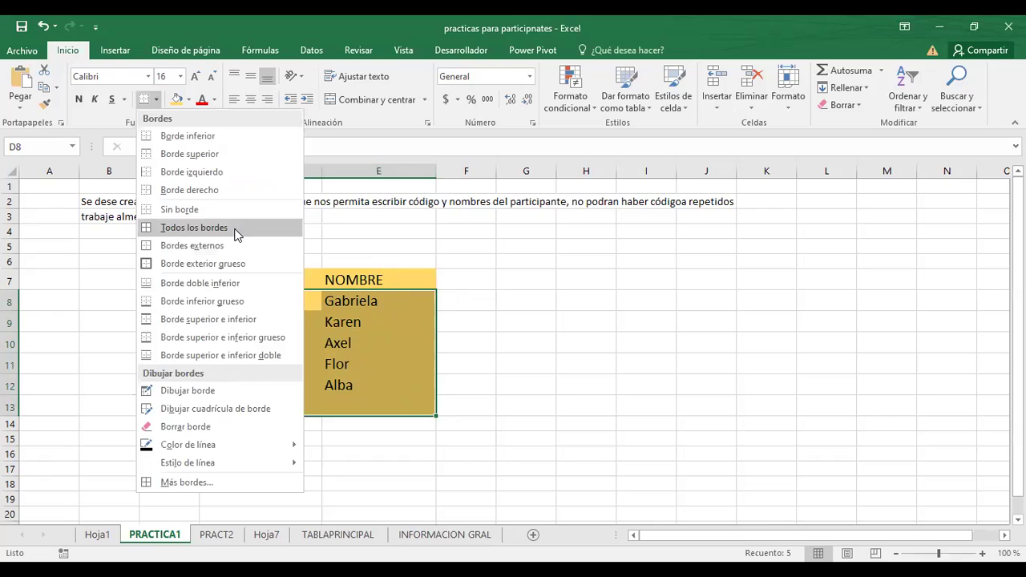
left_click(237, 228)
left_click(651, 400)
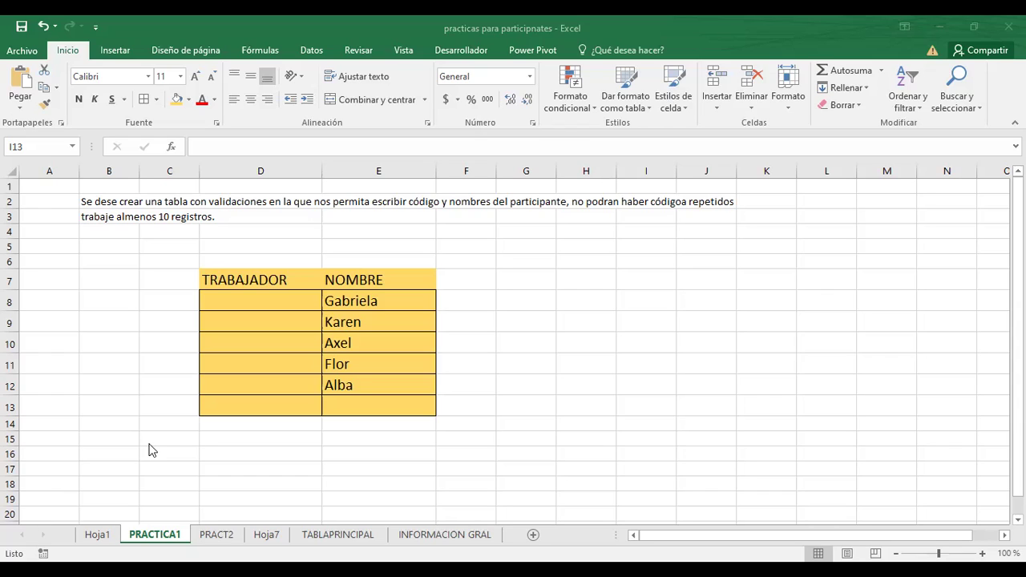
left_click(246, 295)
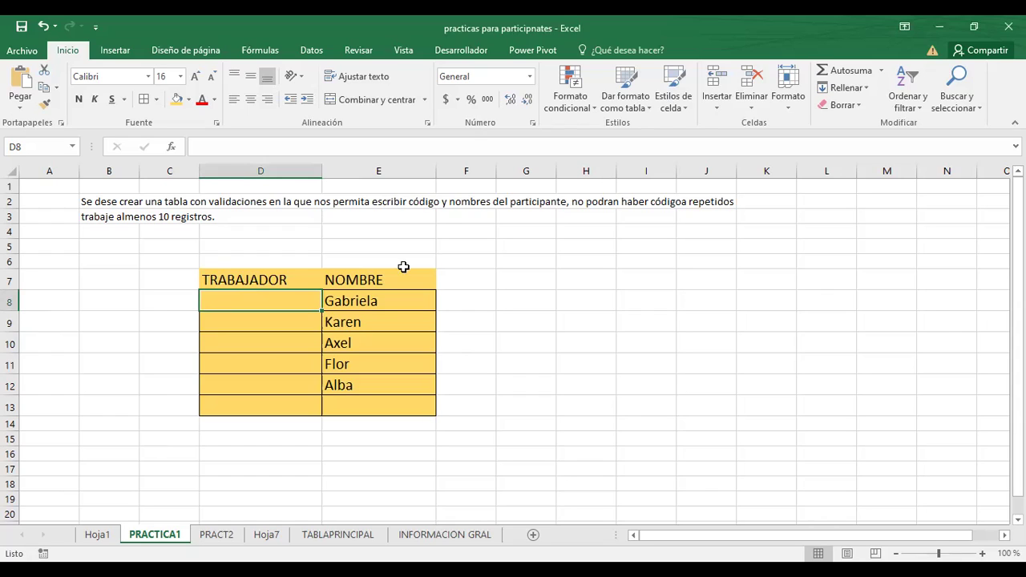
- Open Data Validation for D8 and set Permitir to Personalizada
left_click(312, 52)
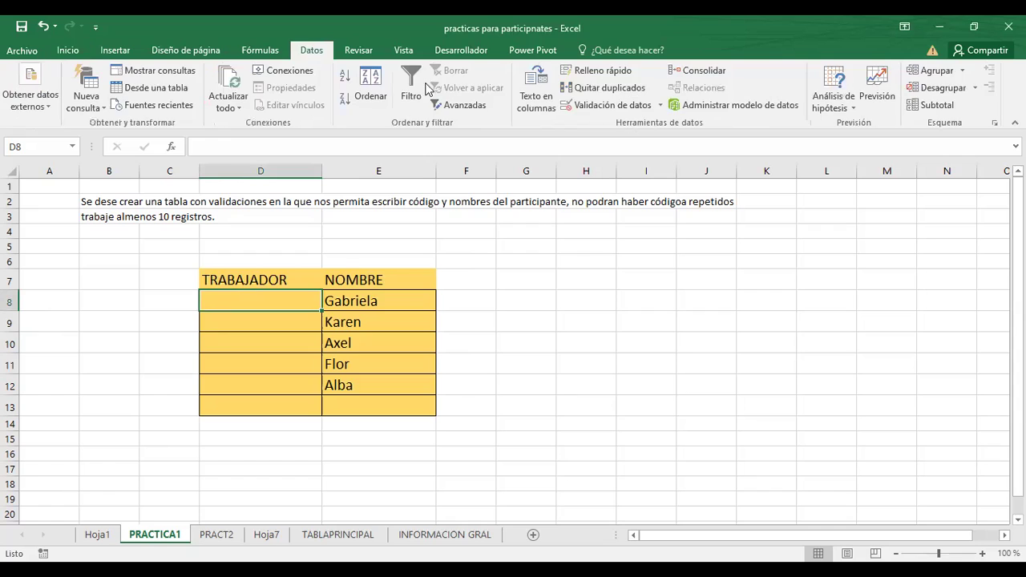
left_click(603, 107)
left_click(468, 142)
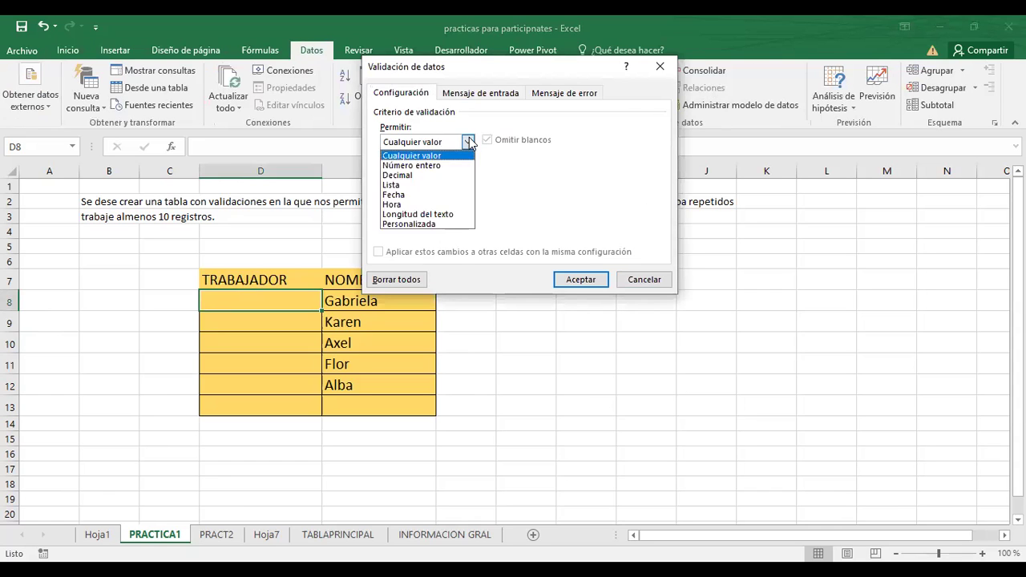
left_click(396, 186)
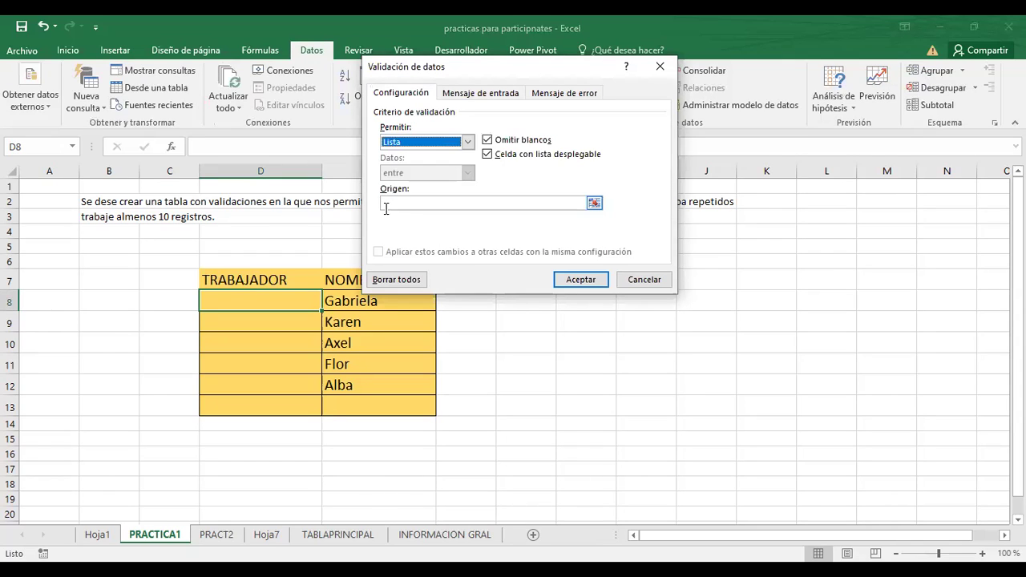
left_click(468, 142)
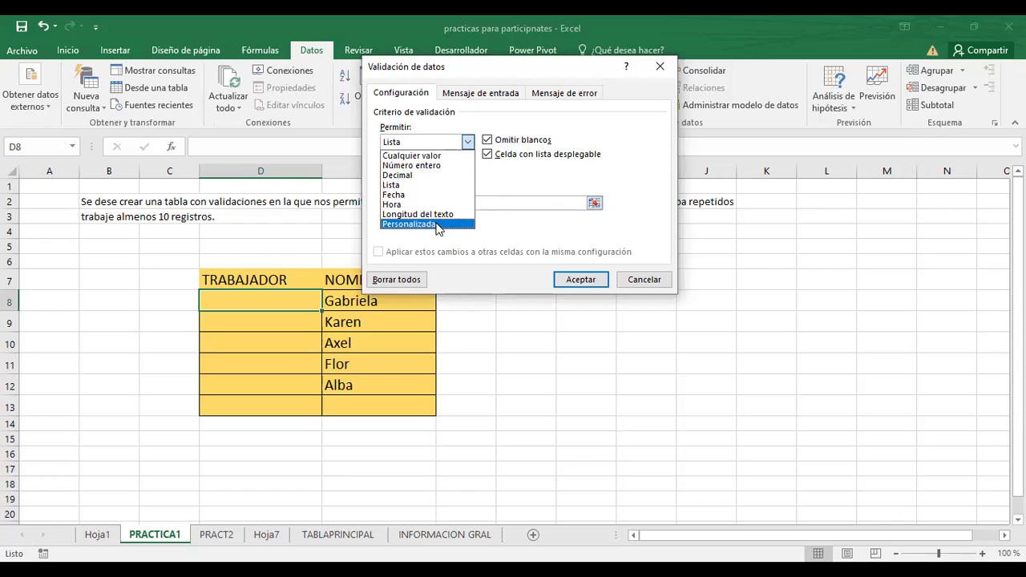
left_click(438, 224)
- Enter the formula =CONTAR.SI($D$8:$D$12;D8)=1 with absolute range references and confirm
left_click(402, 203)
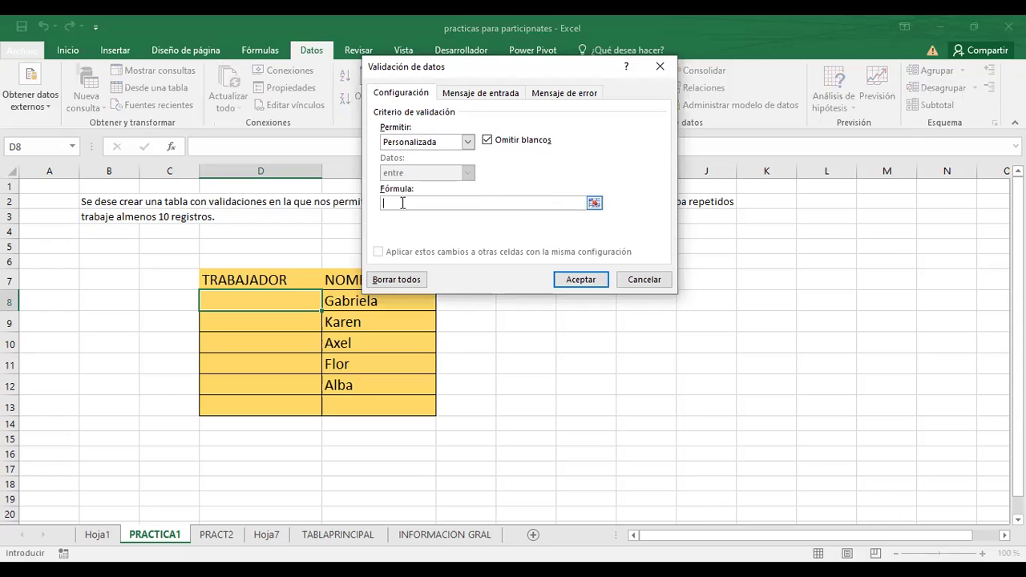
type("=")
type("CONTAR")
type(".SI")
key("BackSpace")
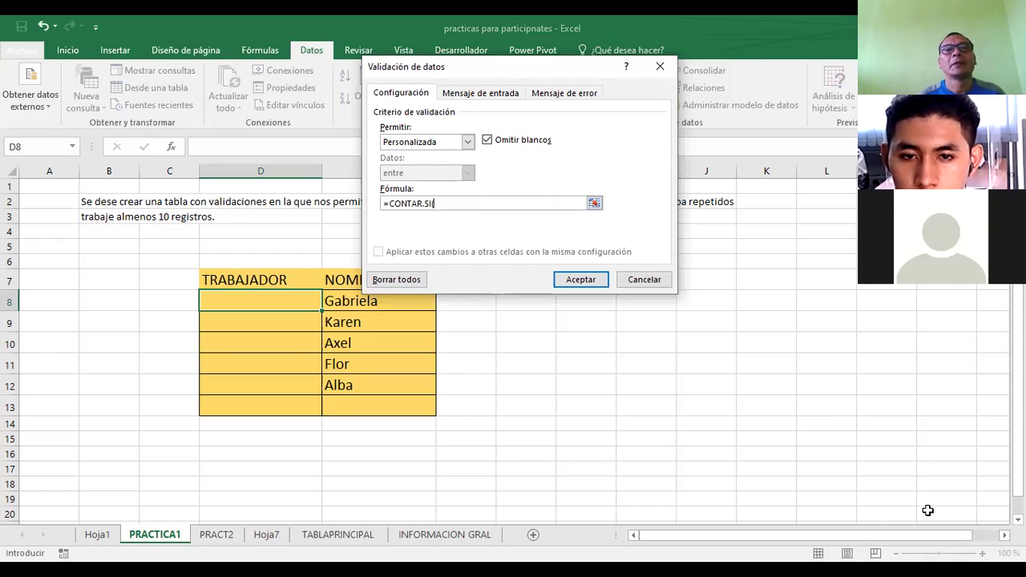
type("D8:")
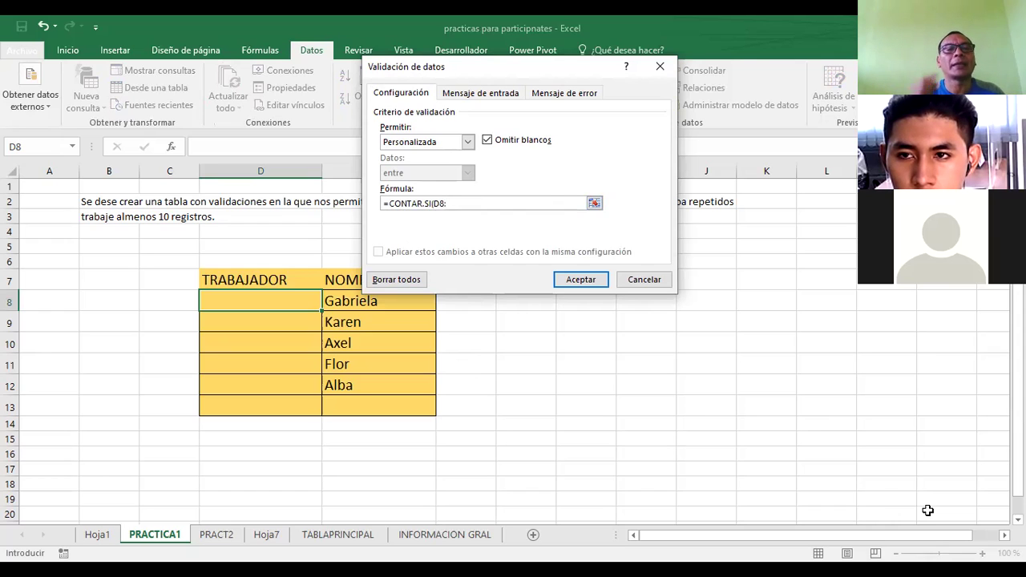
type("D12")
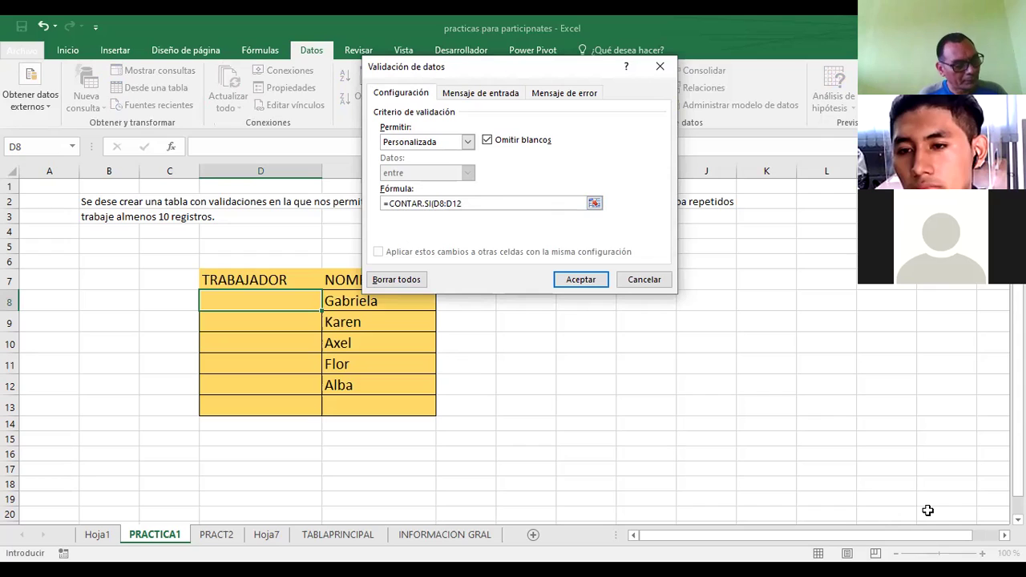
key("F4")
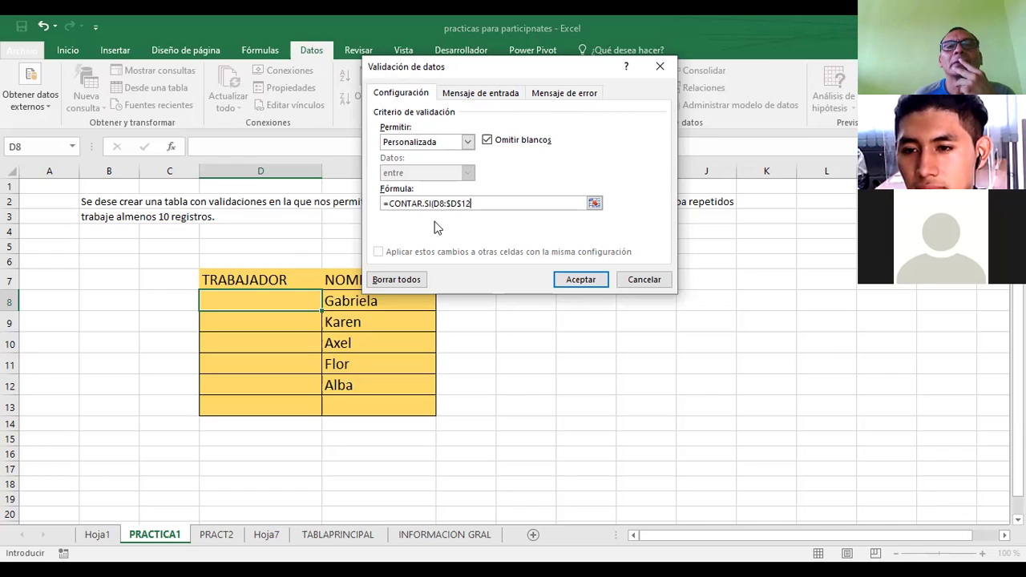
double_click(439, 203)
key("F4")
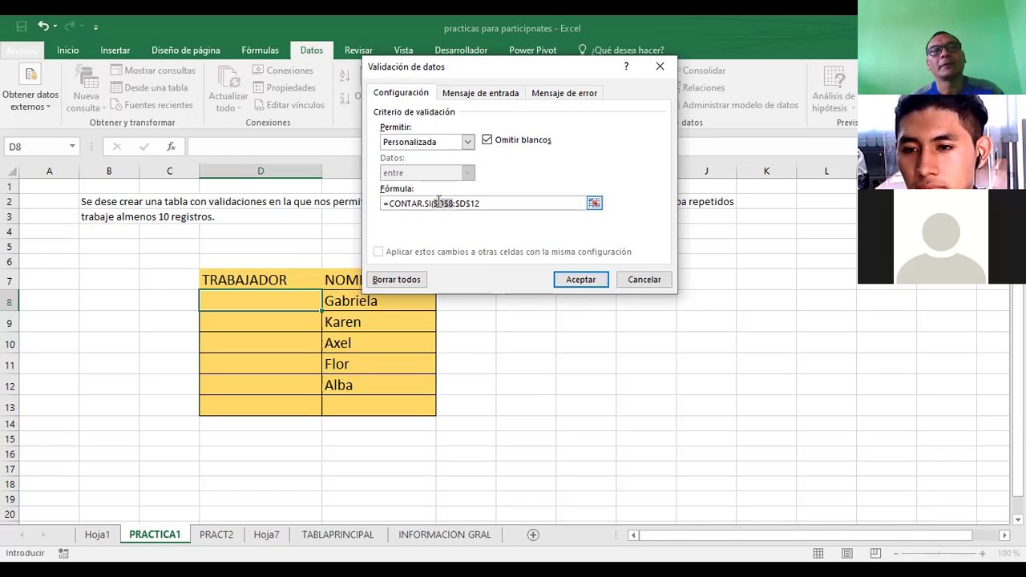
left_click(485, 203)
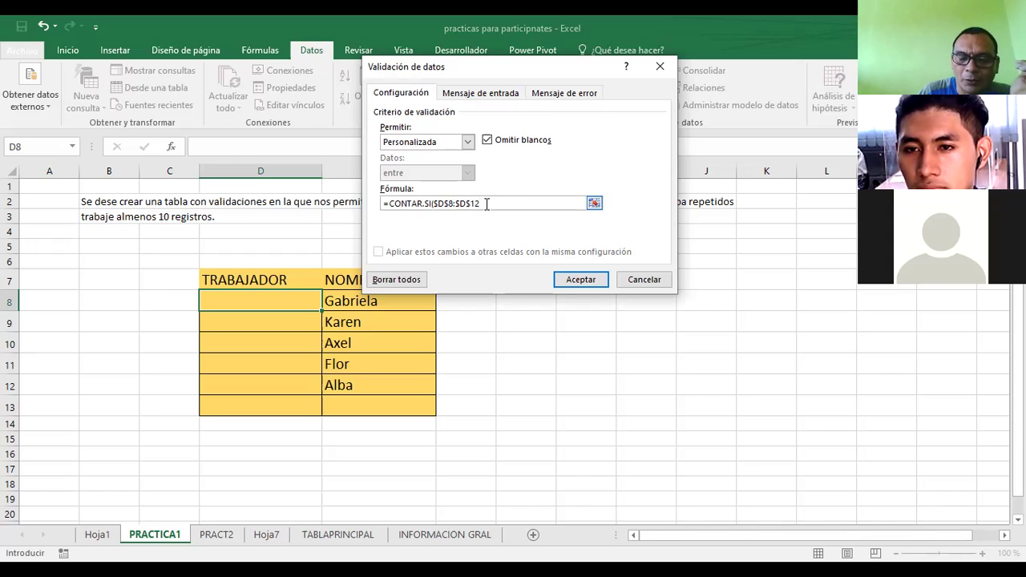
type(";")
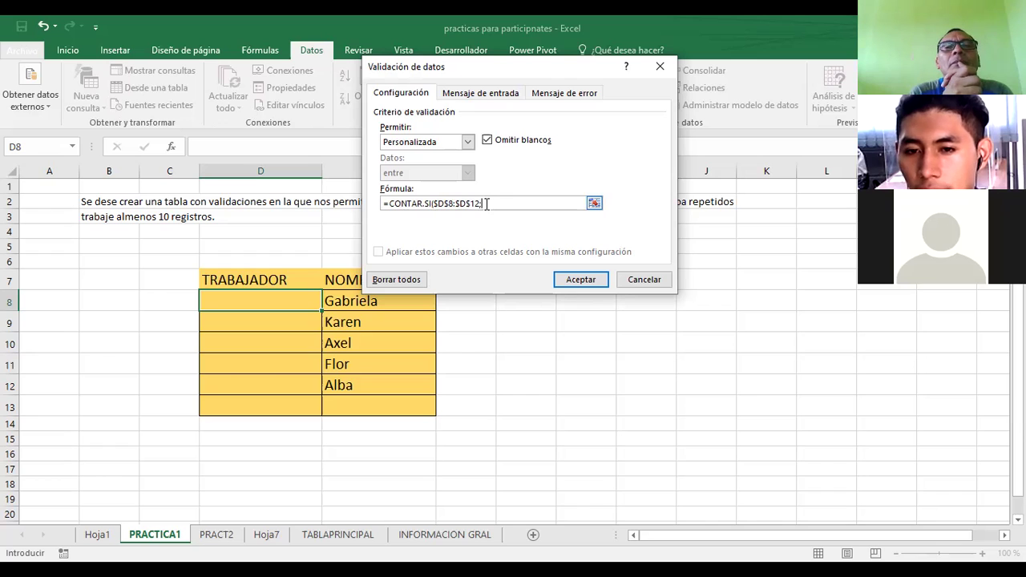
type("D8")
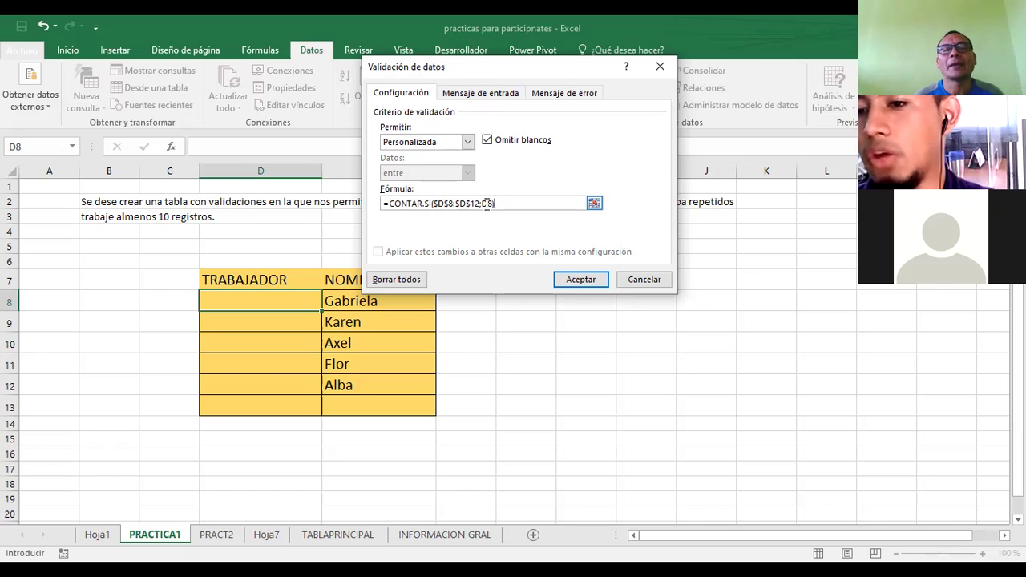
type("=1")
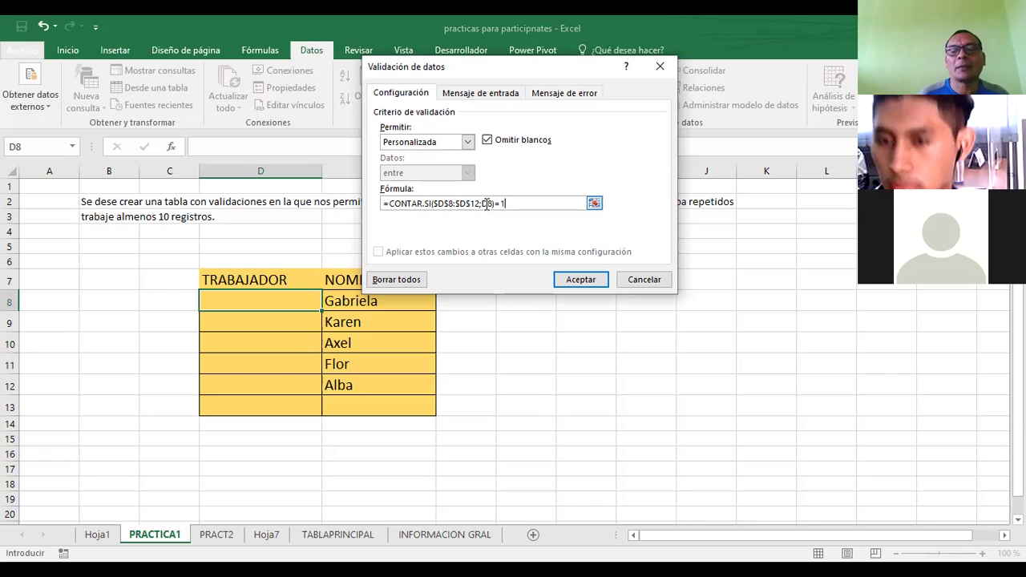
key("Return")
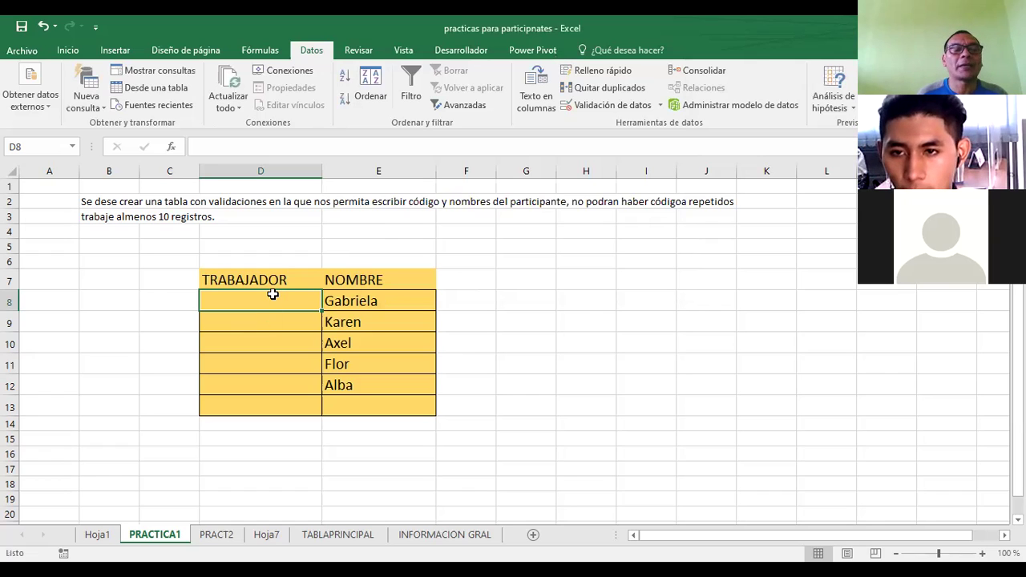
- Type code 5 into D8, D9, D10 and D11, then return to D8
type("5")
key("Return")
type("5")
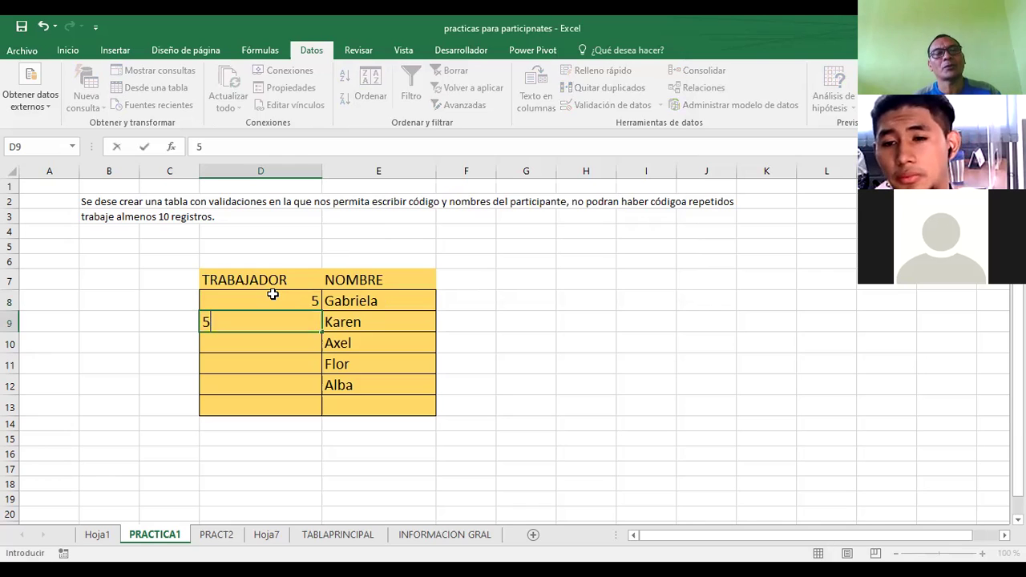
key("Return")
type("5")
key("Return")
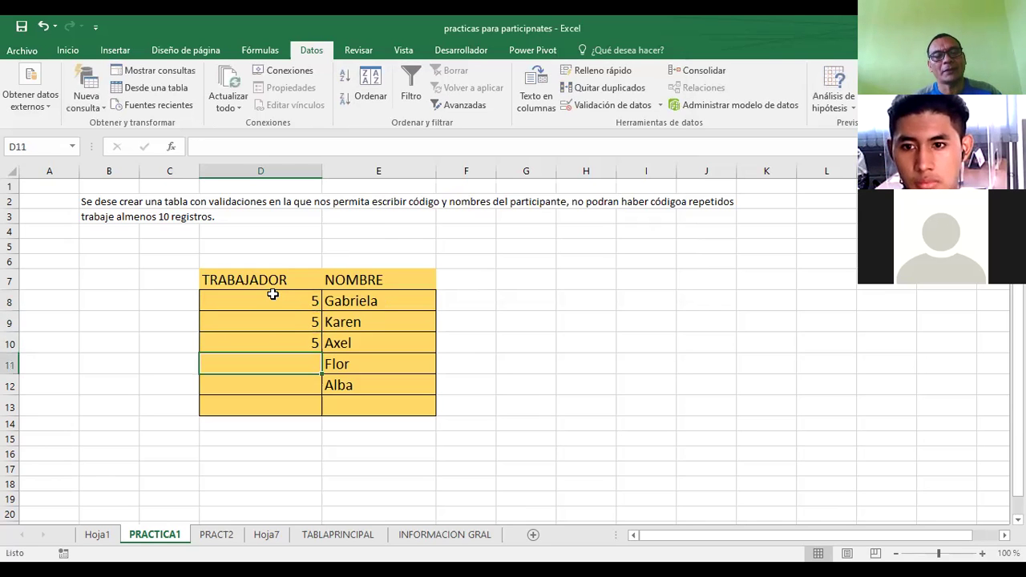
type("5")
left_click(273, 295)
key("Up")
key("Down")
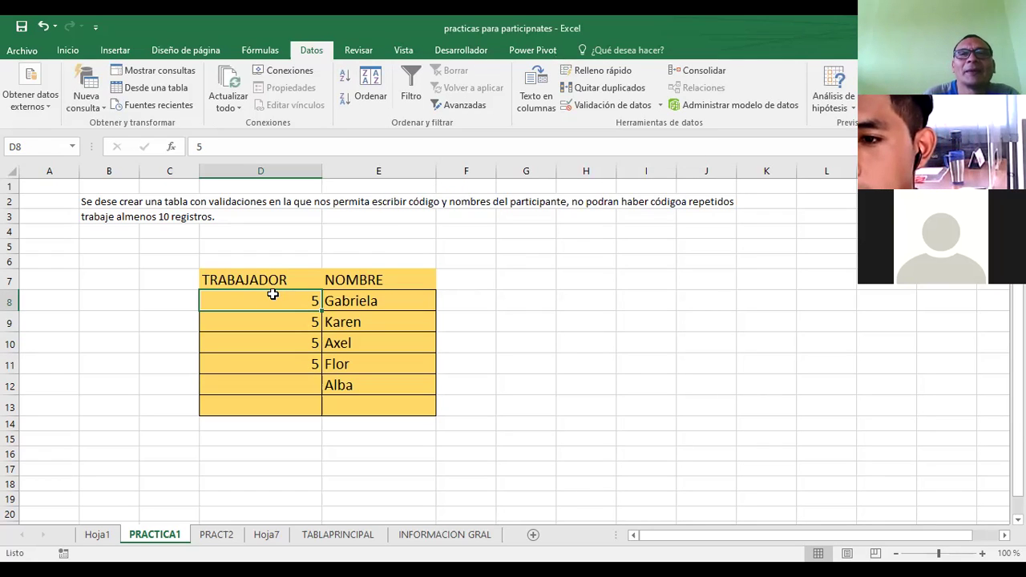
left_click(661, 106)
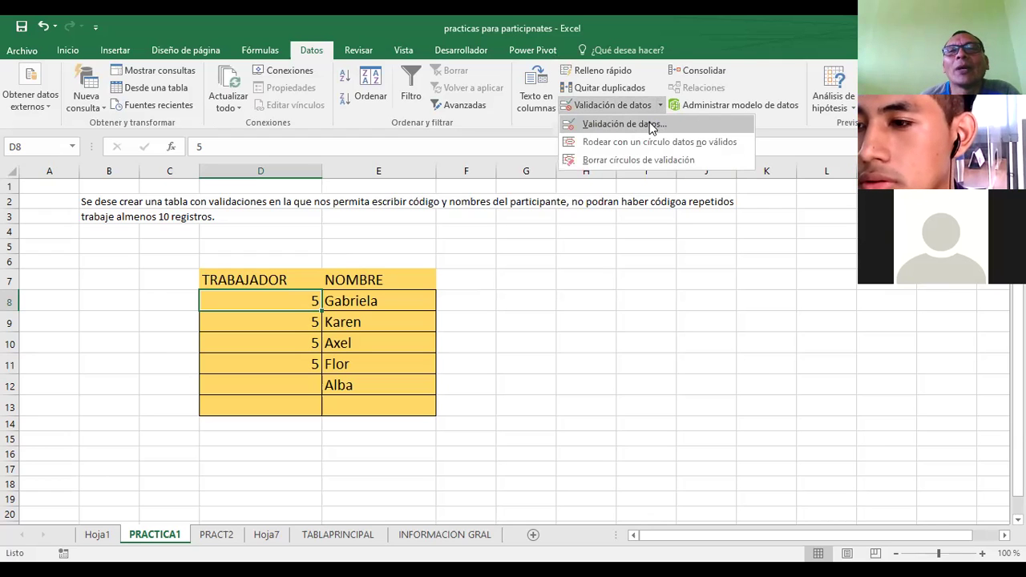
left_click(652, 125)
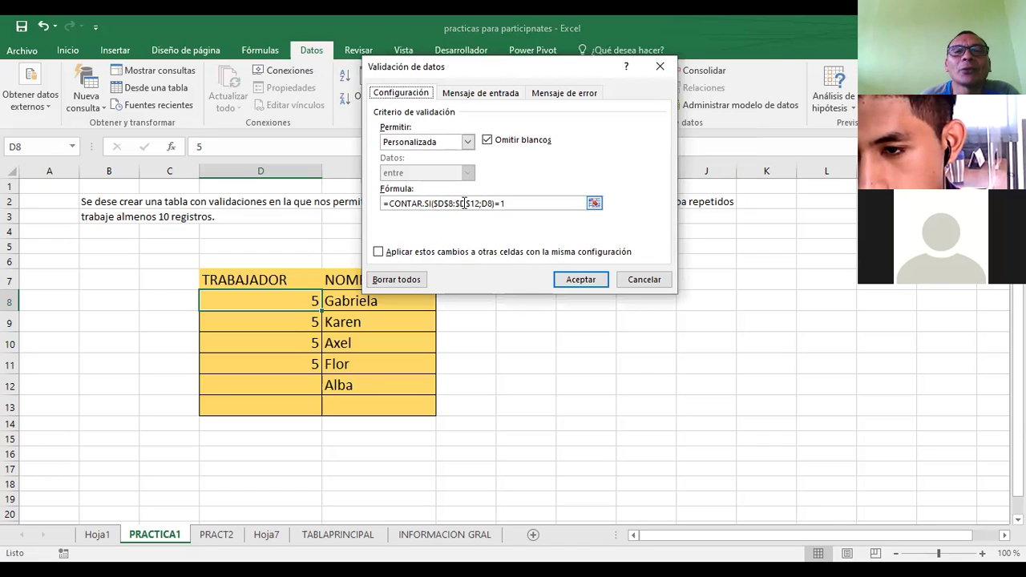
left_click(379, 252)
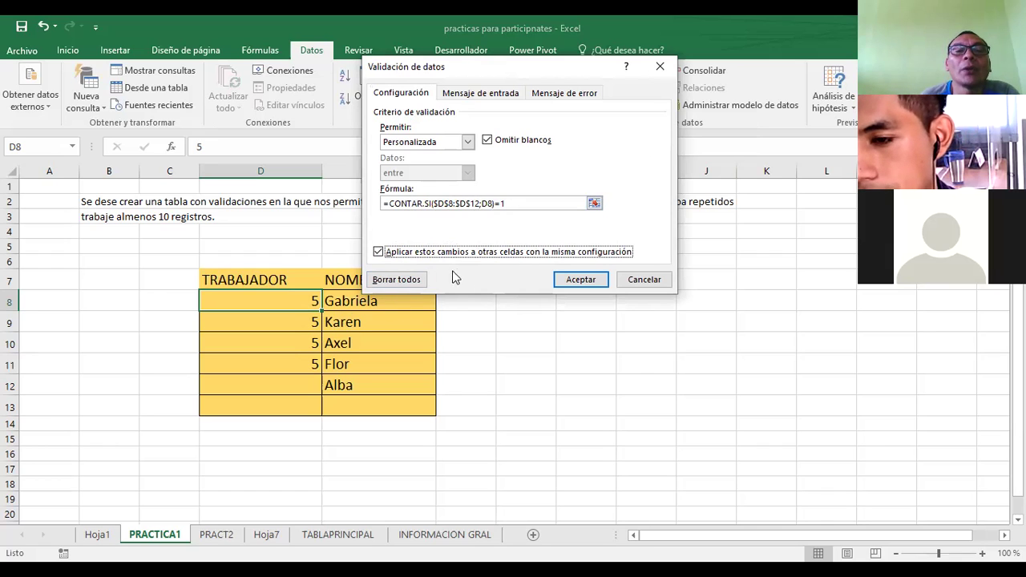
left_click(572, 279)
left_click(526, 362)
left_click(317, 332)
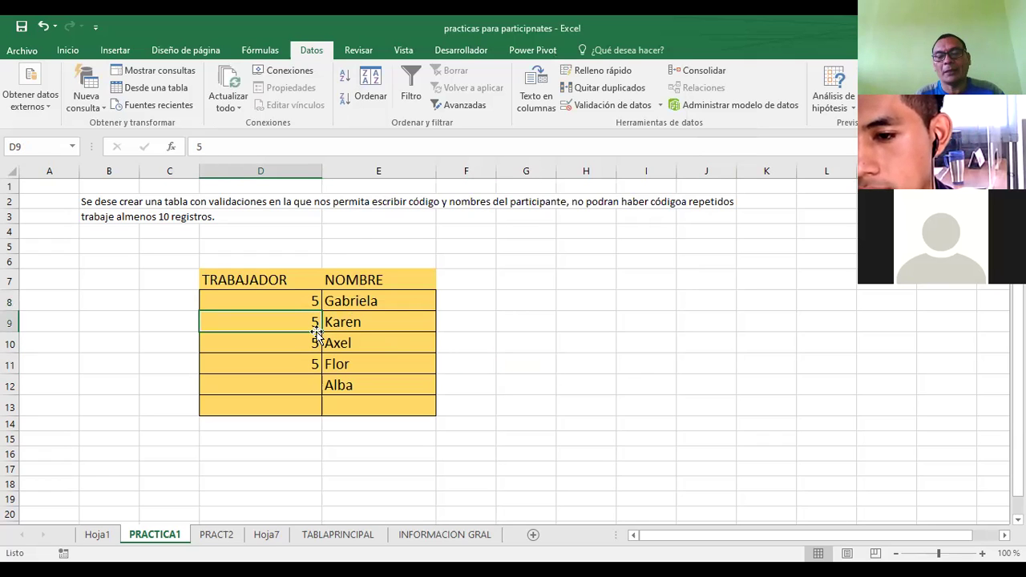
key("Down")
key("Down")
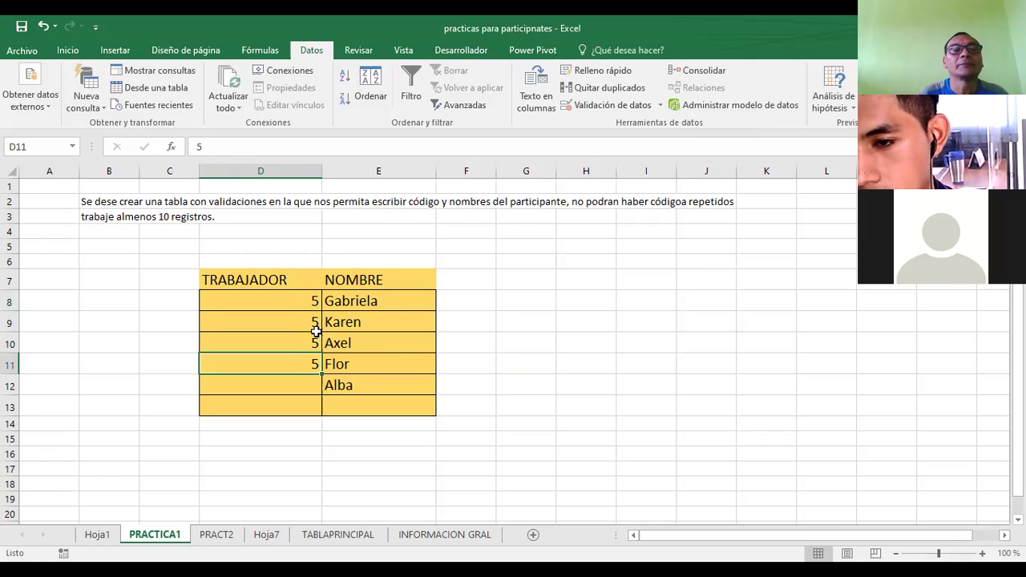
left_click(276, 300)
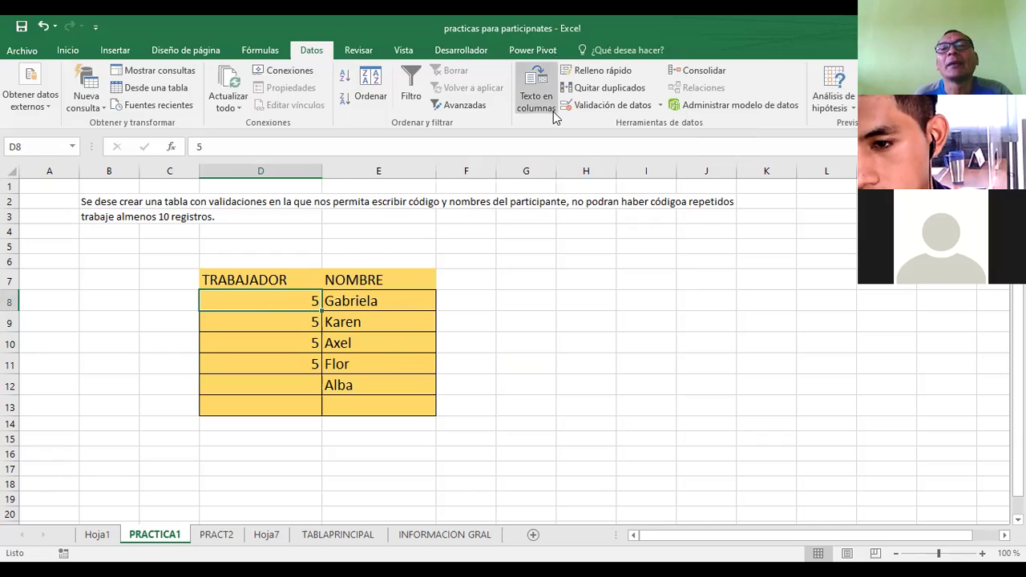
left_click(607, 106)
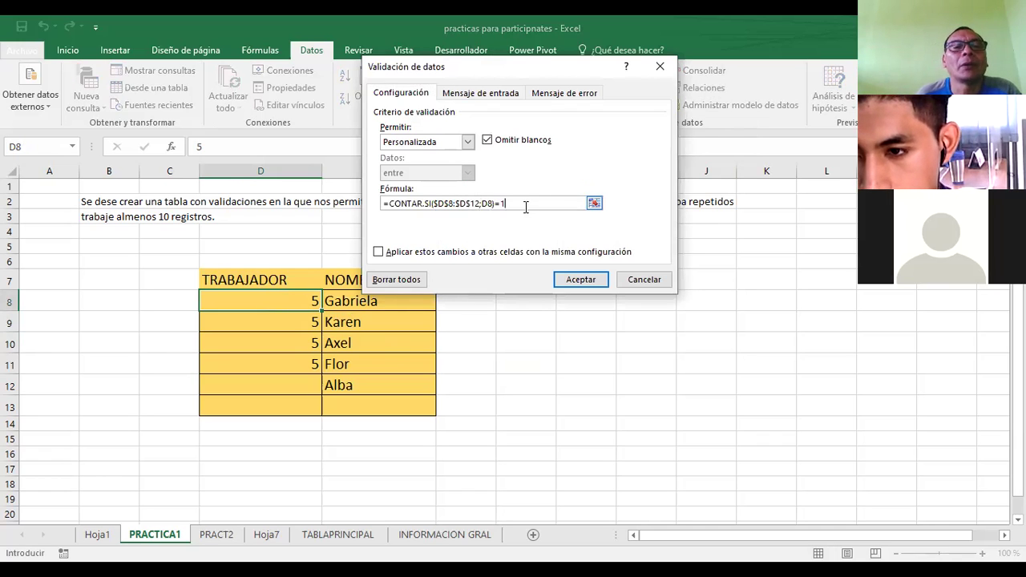
key("Return")
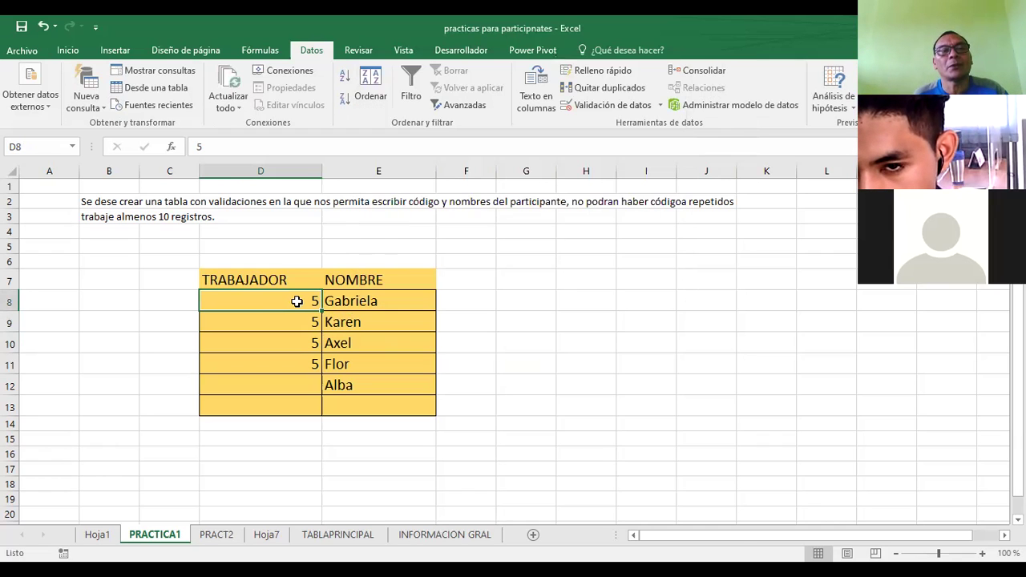
left_click_drag(298, 299, 292, 382)
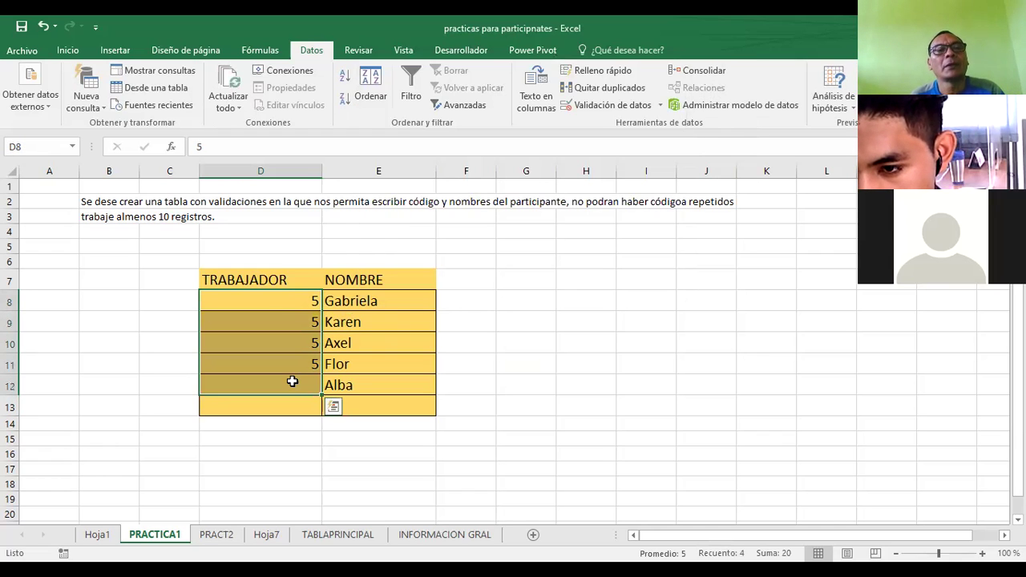
- Clear the code 5 entries and extend D8's validation rule to all cells sharing it
key("Delete")
left_click(287, 302)
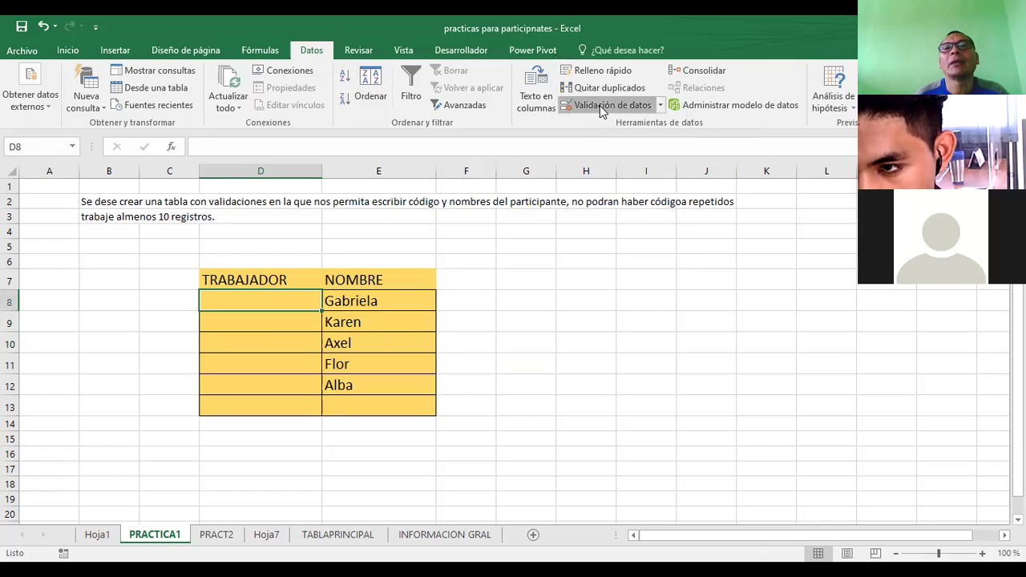
left_click(599, 105)
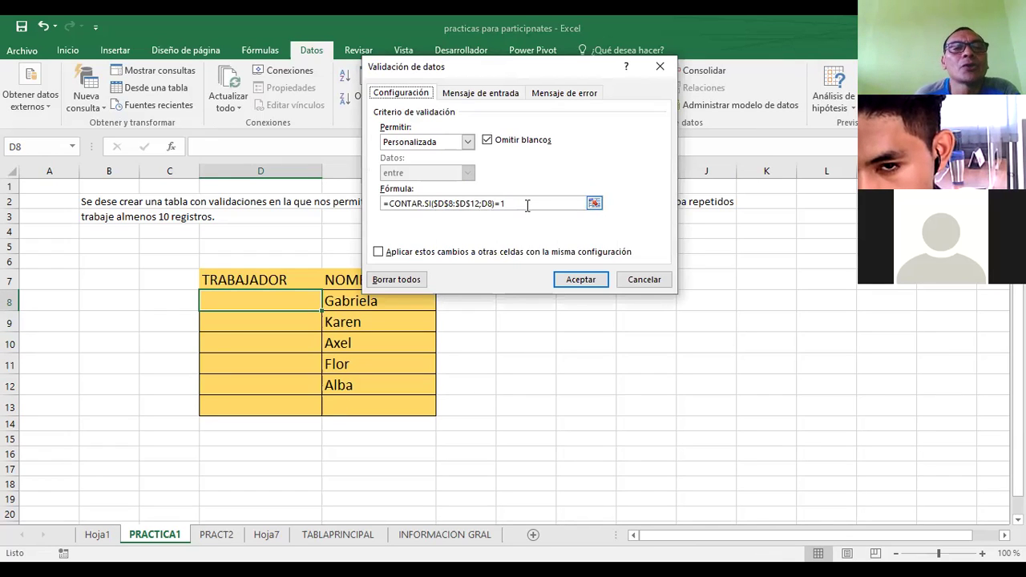
left_click(523, 203)
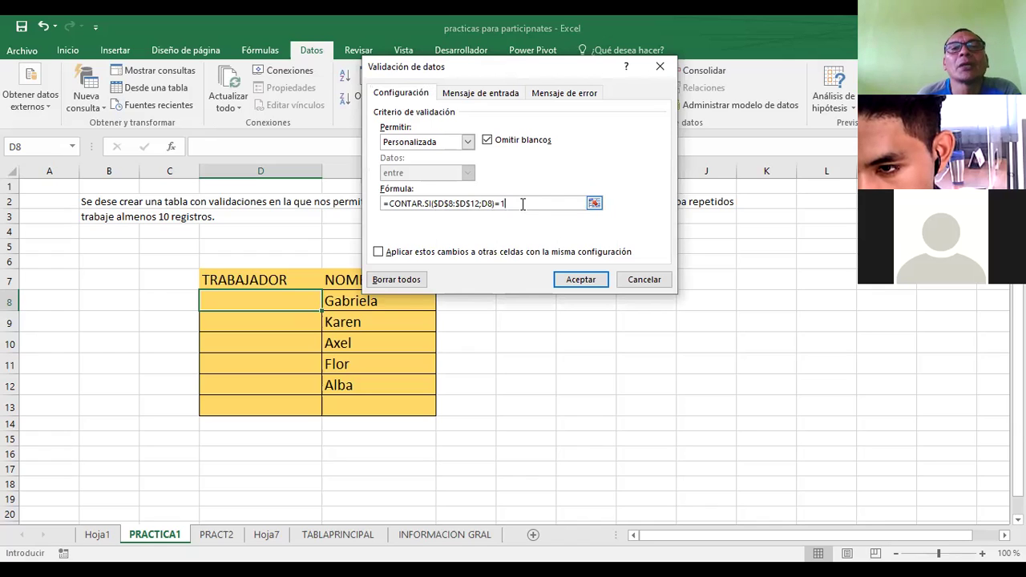
left_click(378, 253)
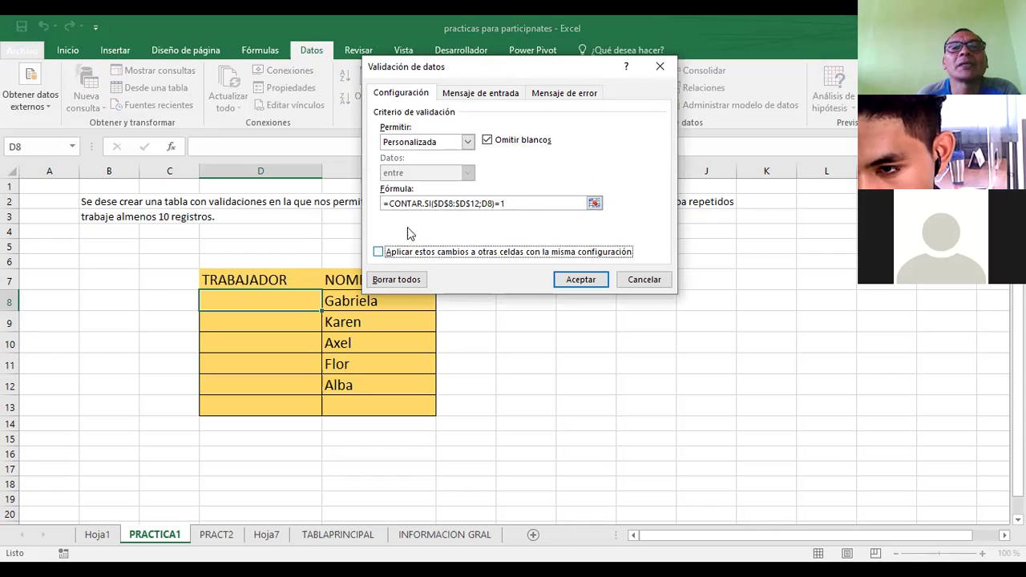
left_click(488, 140)
left_click(488, 141)
left_click(379, 252)
left_click(578, 284)
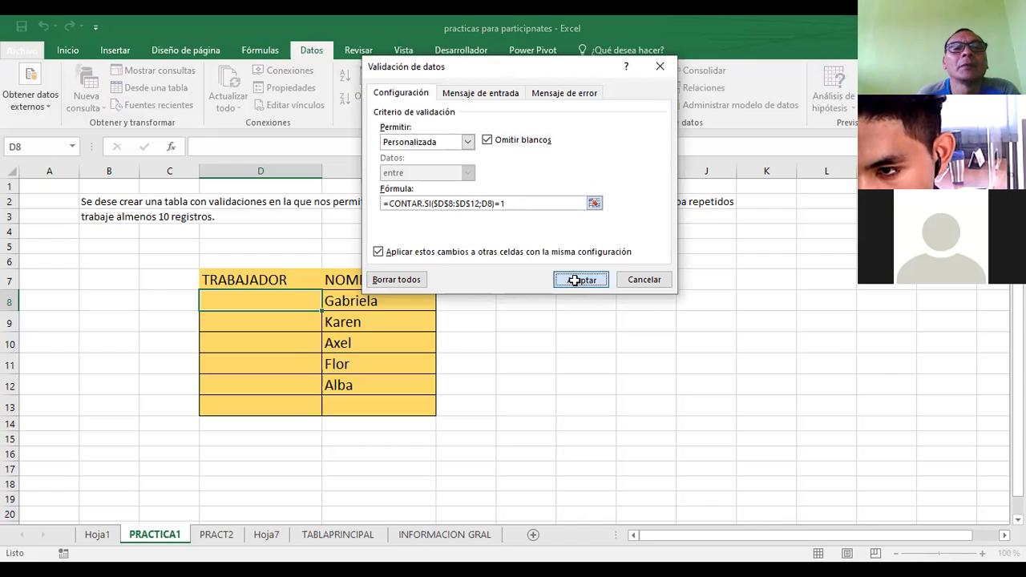
- Fill the rule down to D13 and verify it reads =CONTAR.SI($D$8:$D$12;D13)=1
left_click_drag(322, 311, 320, 412)
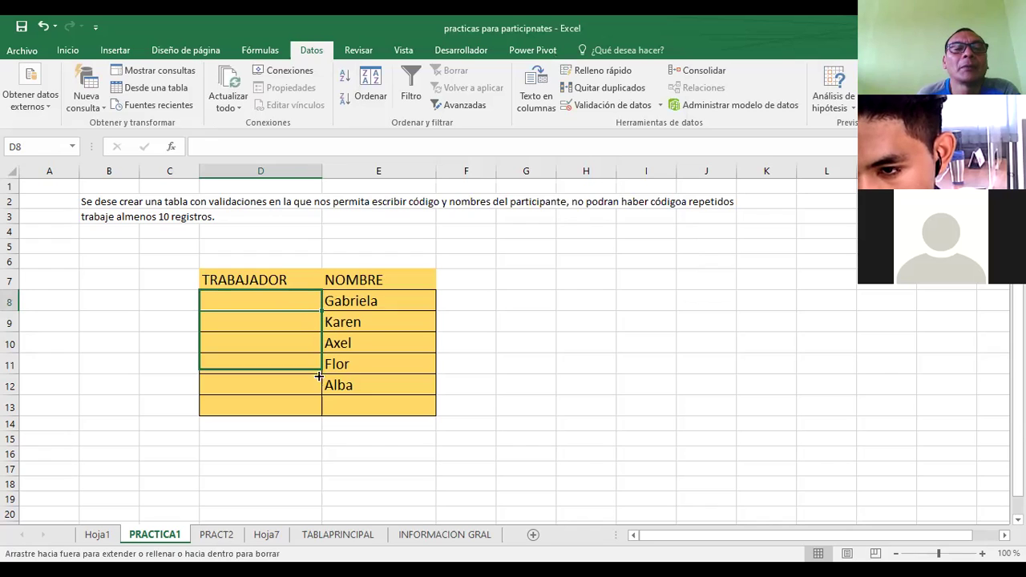
left_click(601, 357)
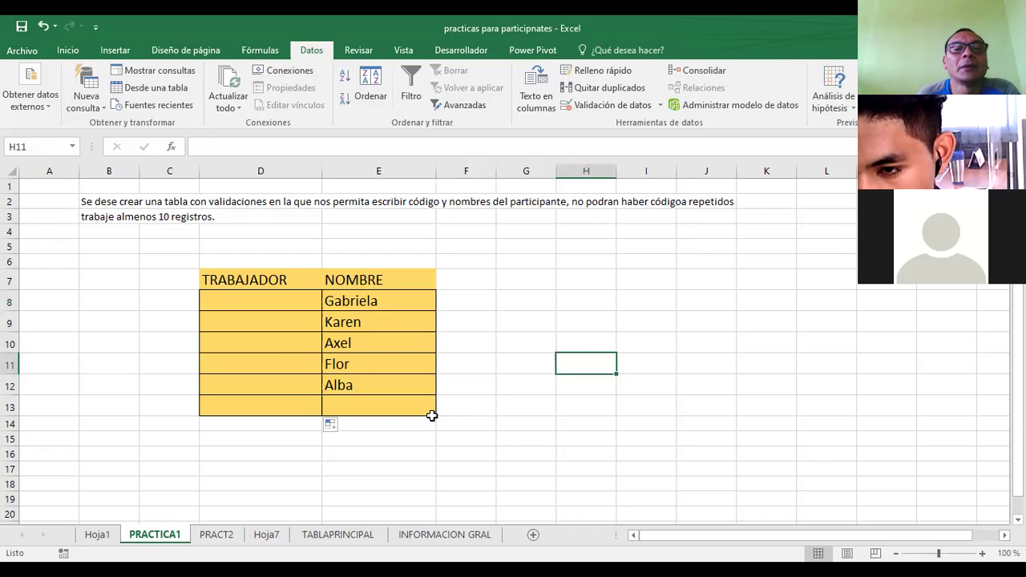
left_click(277, 399)
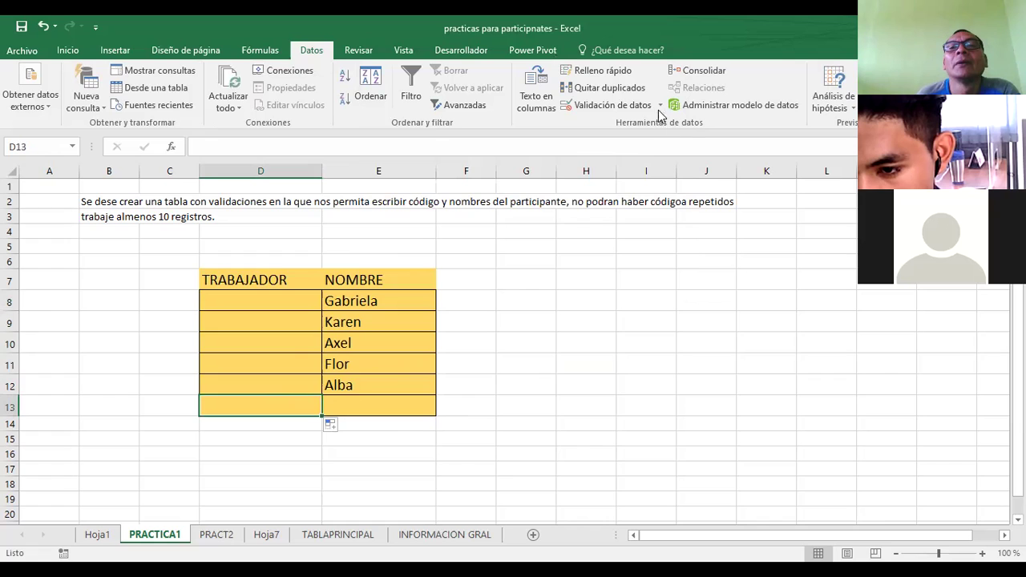
left_click(622, 106)
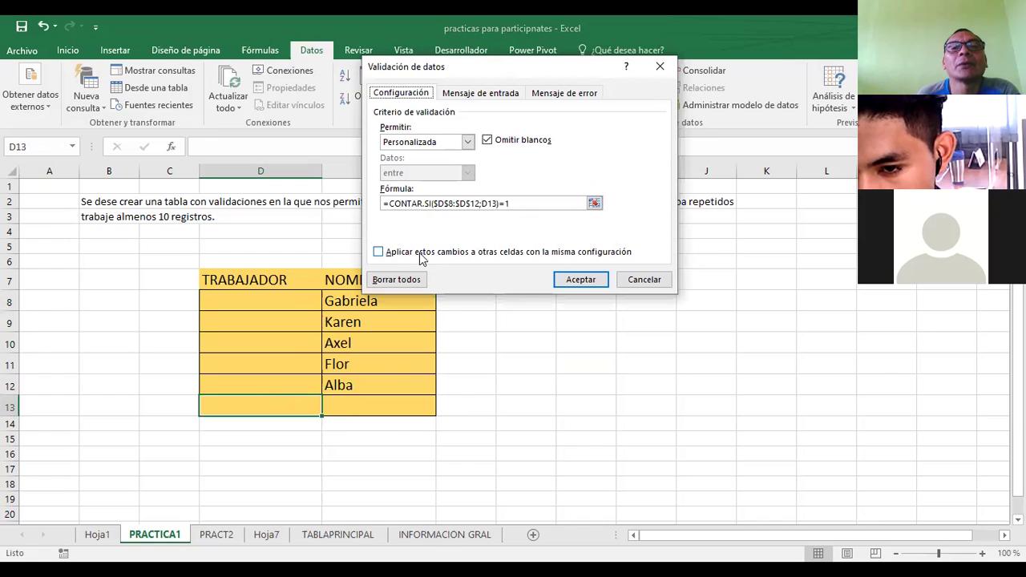
left_click(580, 279)
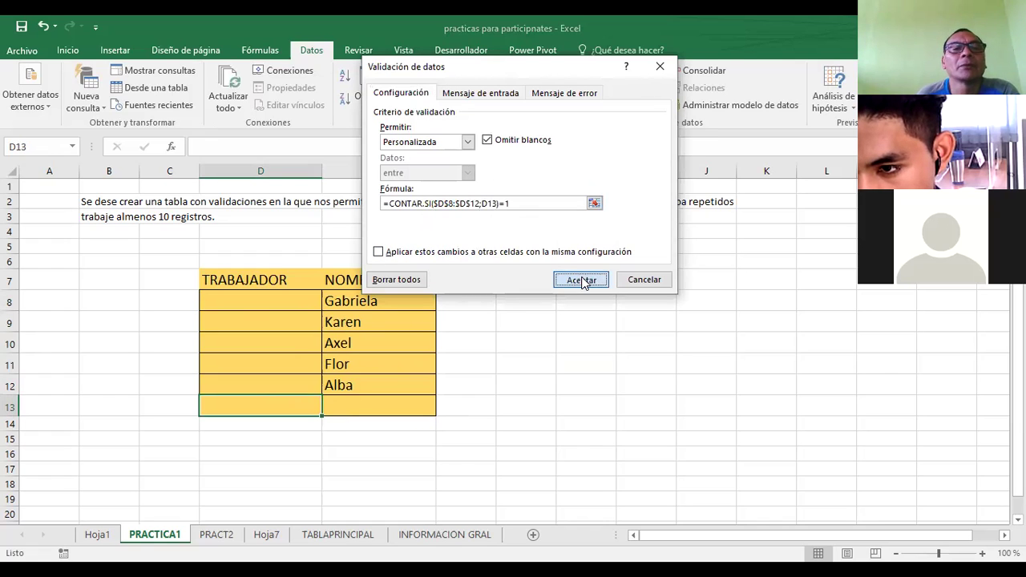
- Give Gabriela code 4 in D8, cancelling the rejected duplicate 4
left_click(256, 301)
type("4")
key("Return")
type("4")
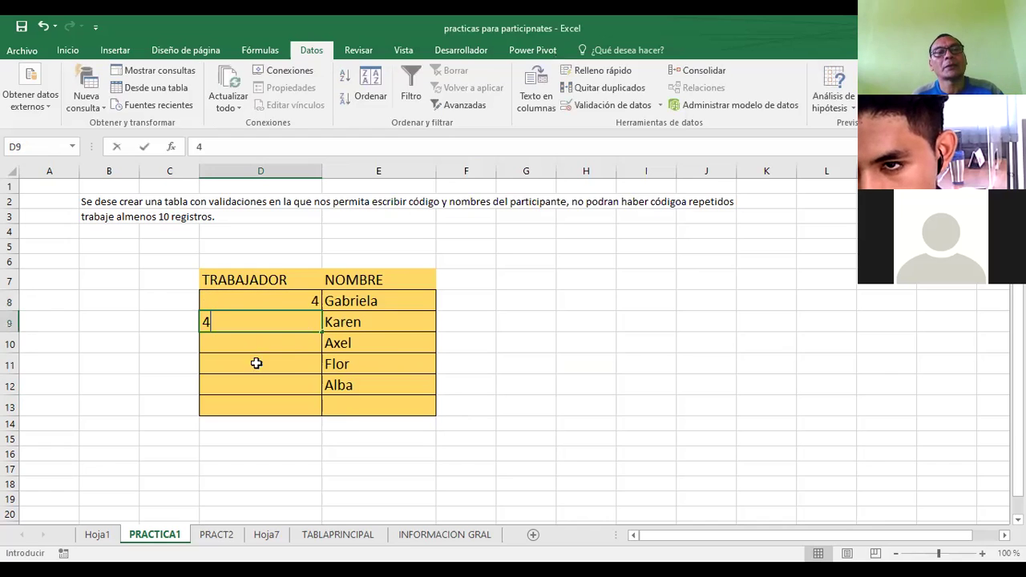
key("Return")
left_click(520, 339)
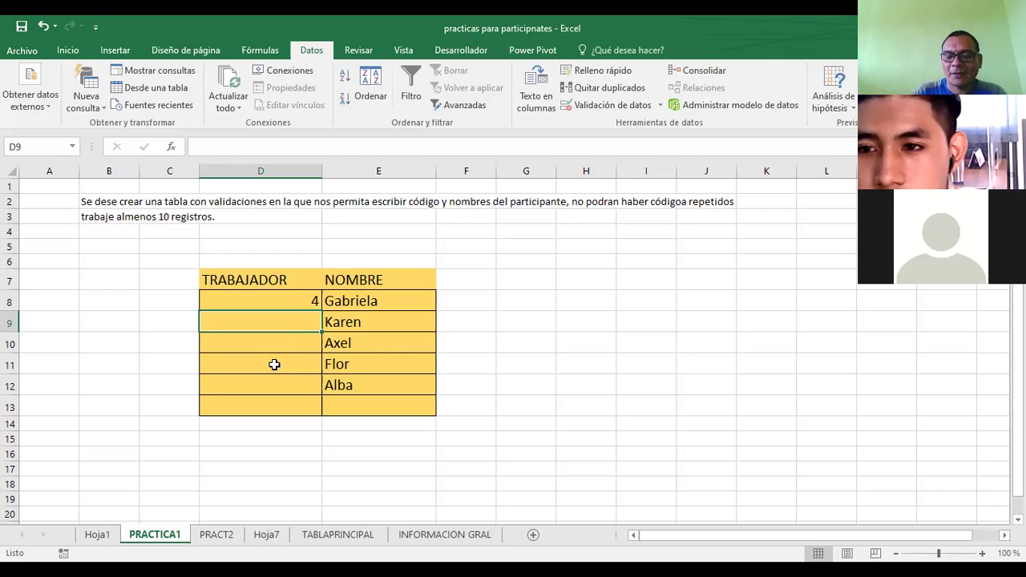
- Give Karen code 6 and Axel code 5, cancelling each rejected duplicate
type("6")
key("Return")
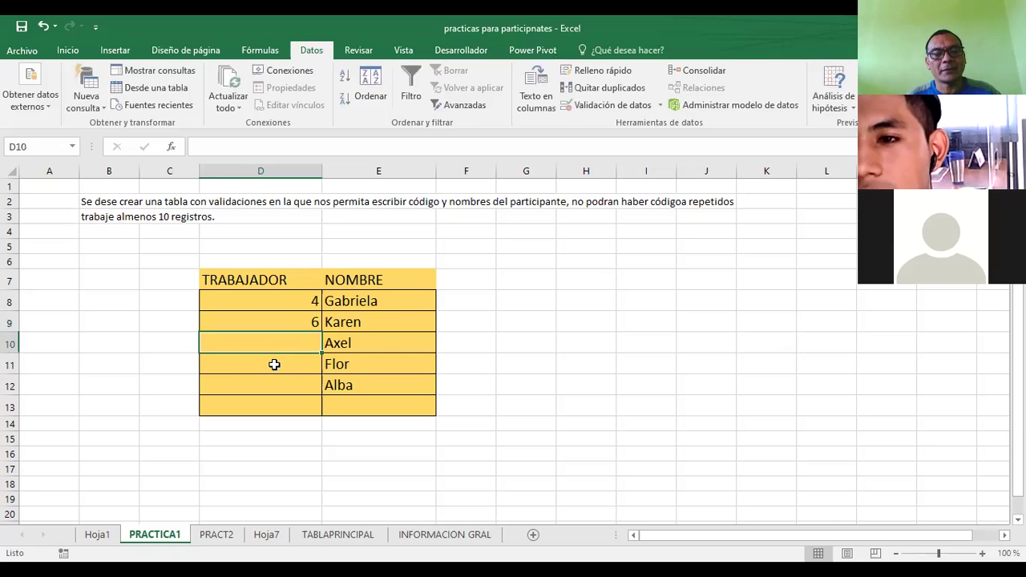
type("6")
key("Return")
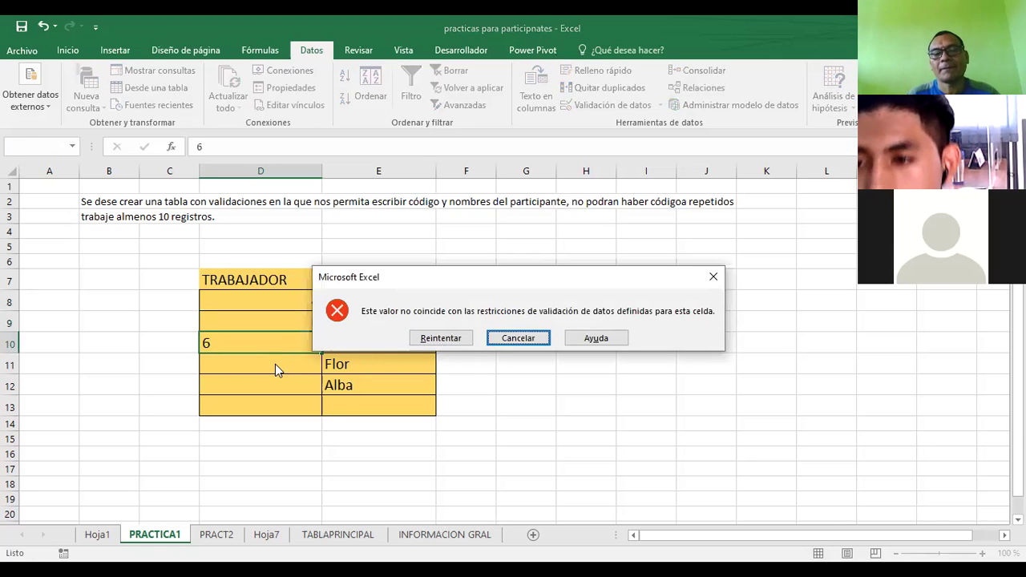
key("Escape")
type("5")
key("Return")
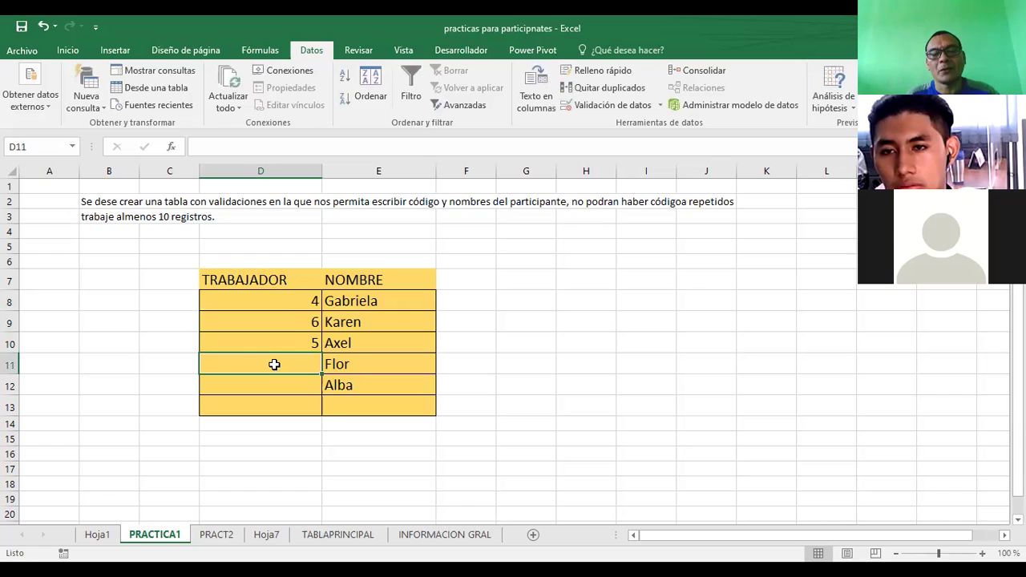
type("5")
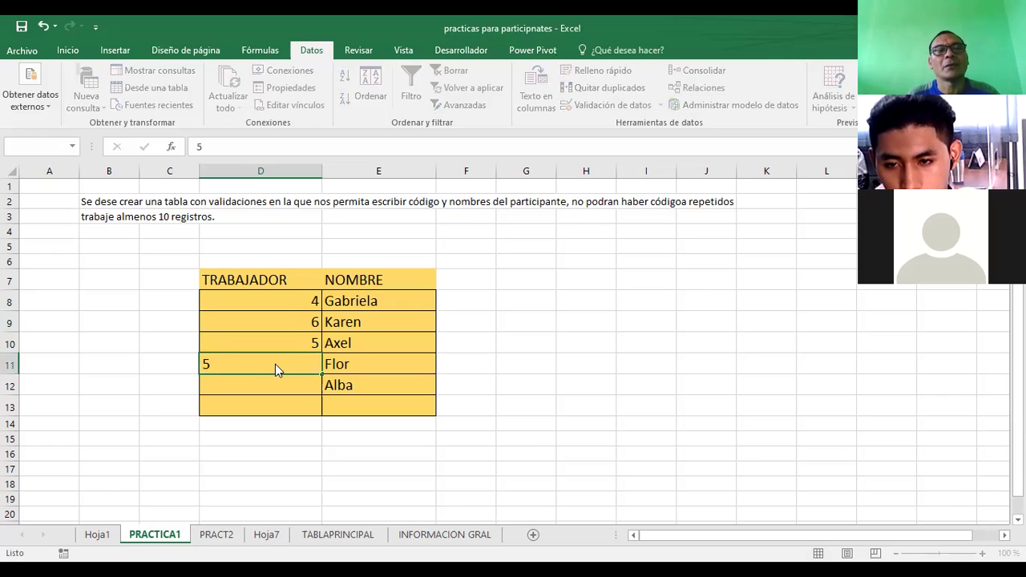
key("Return")
left_click(506, 340)
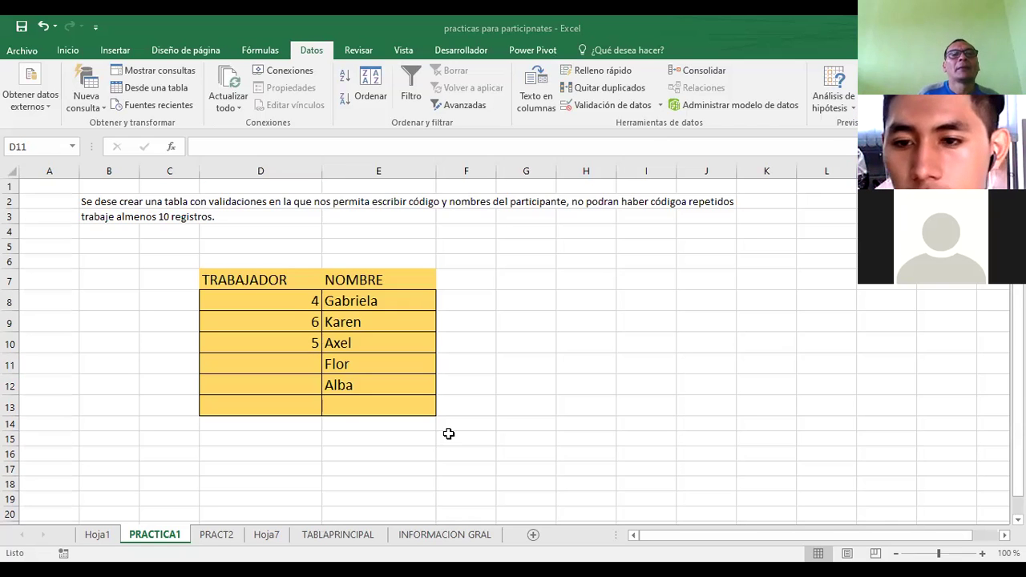
- Switch to the Firefox course page on Función COINCIDIR and scroll through it
key("alt+Tab")
scroll(338, 382, "up", 3)
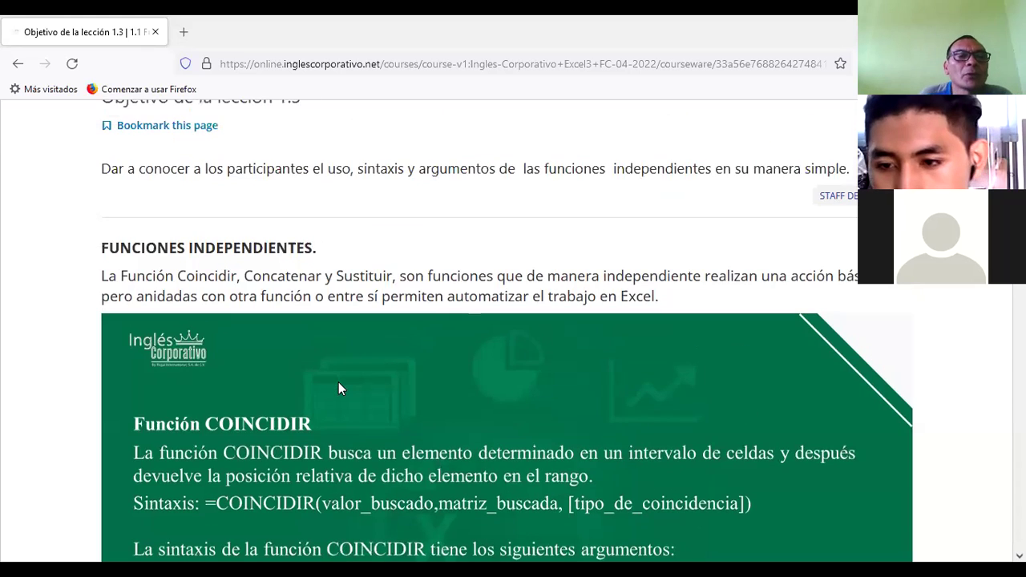
scroll(338, 382, "down", 2)
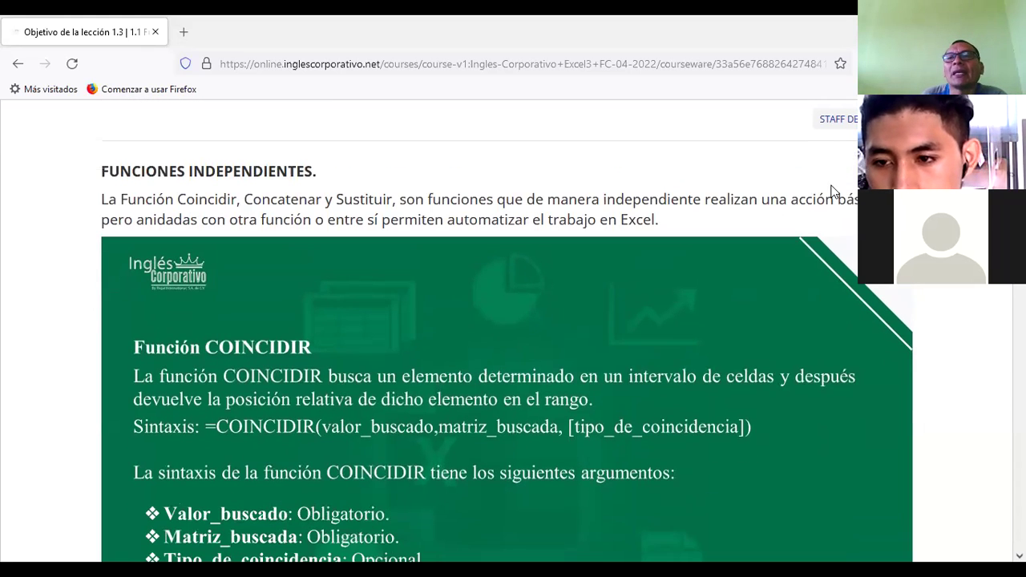
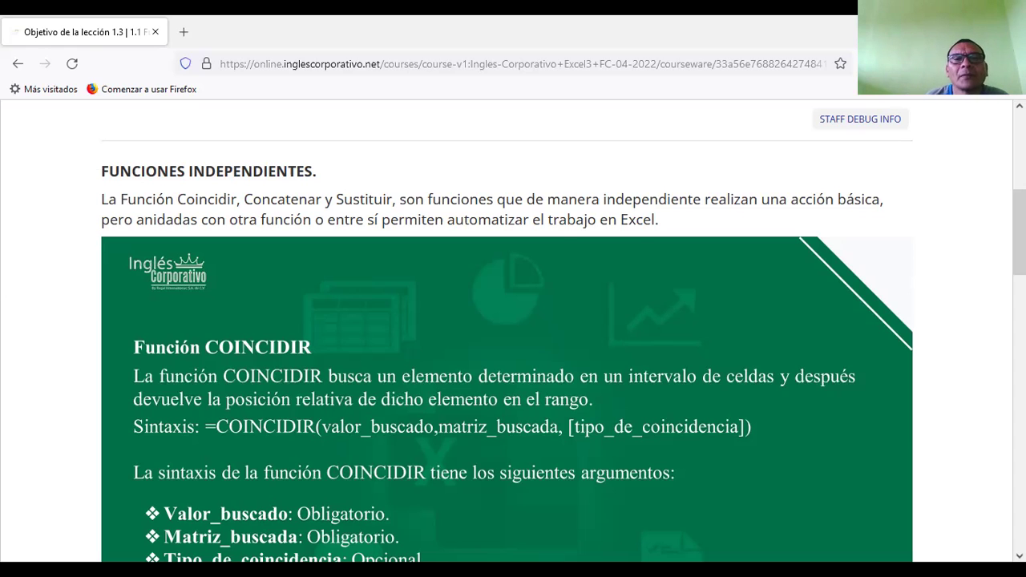
- Scroll down through the COINCIDIR lesson page in Firefox
scroll(557, 234, "down", 3)
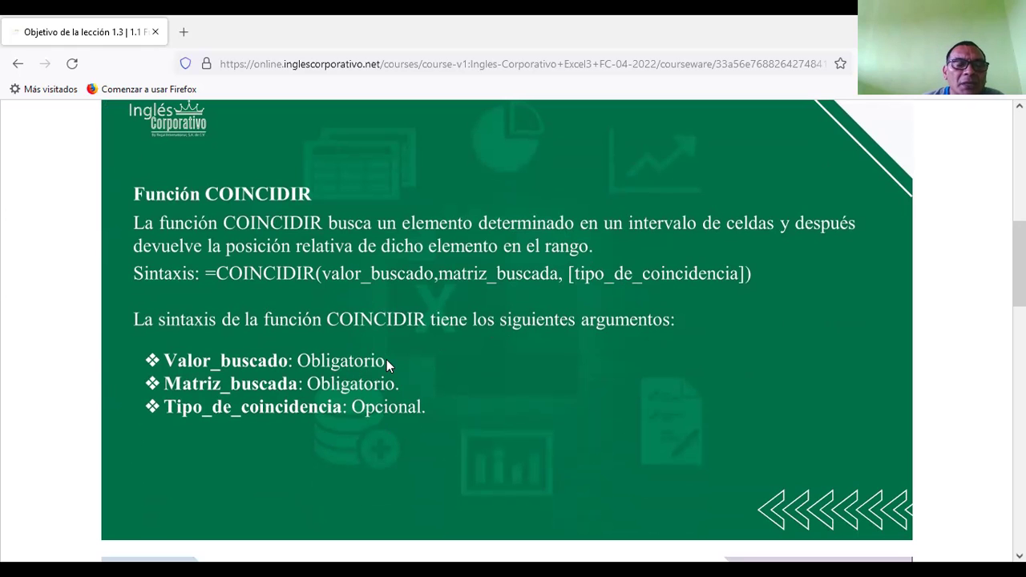
scroll(389, 364, "down", 6)
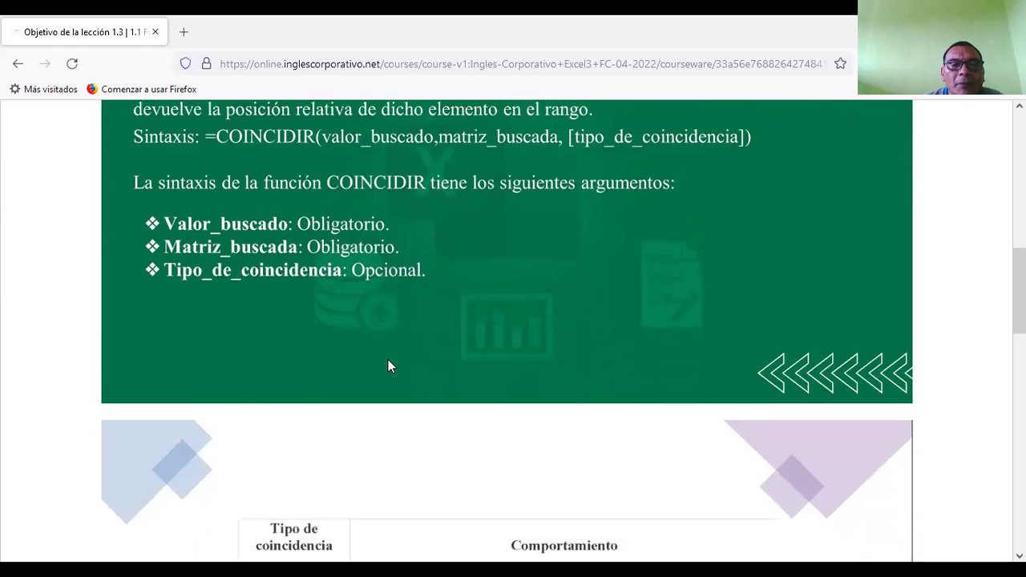
scroll(390, 363, "down", 3)
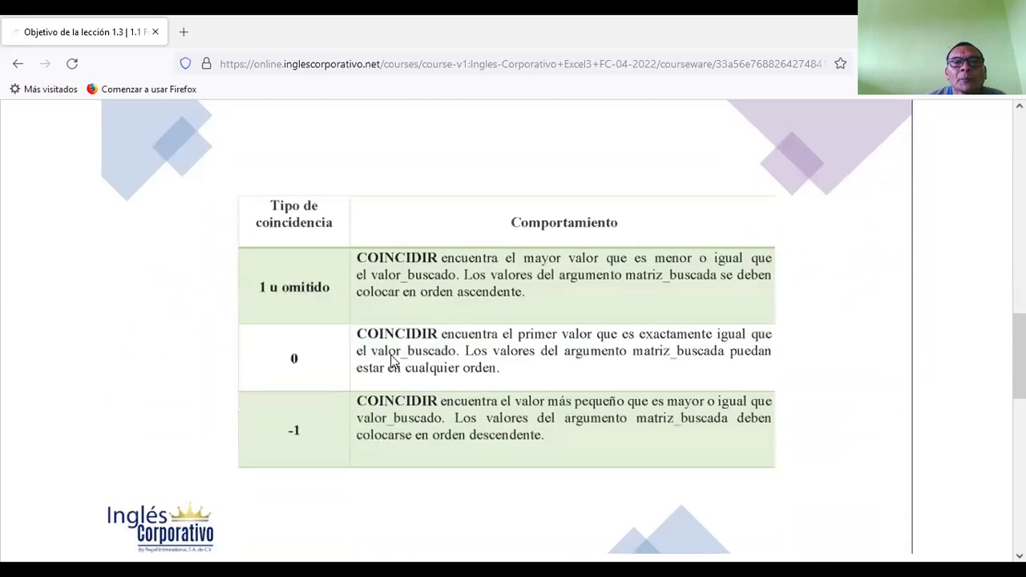
scroll(405, 362, "down", 2)
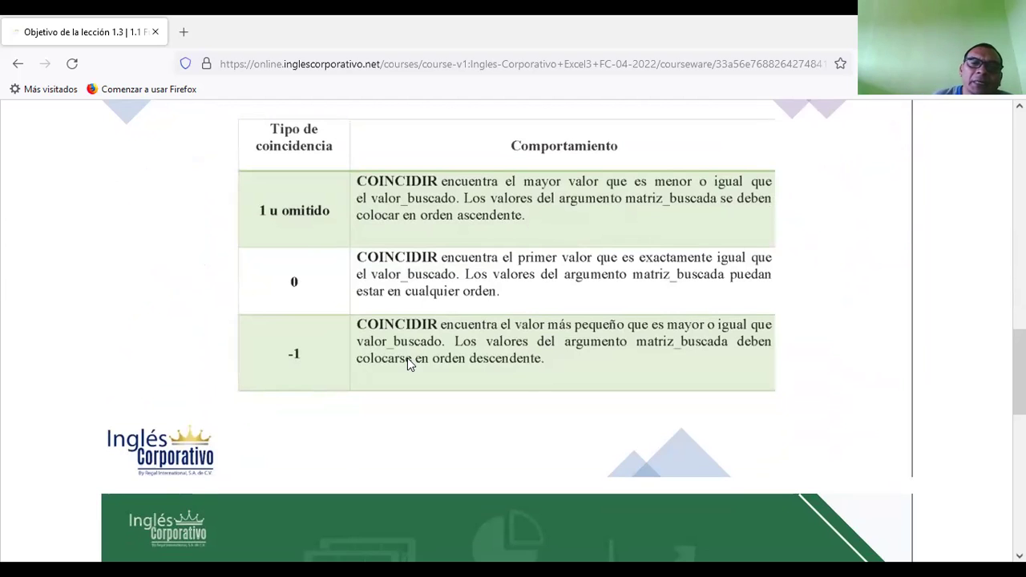
scroll(590, 313, "down", 2)
scroll(590, 318, "down", 1)
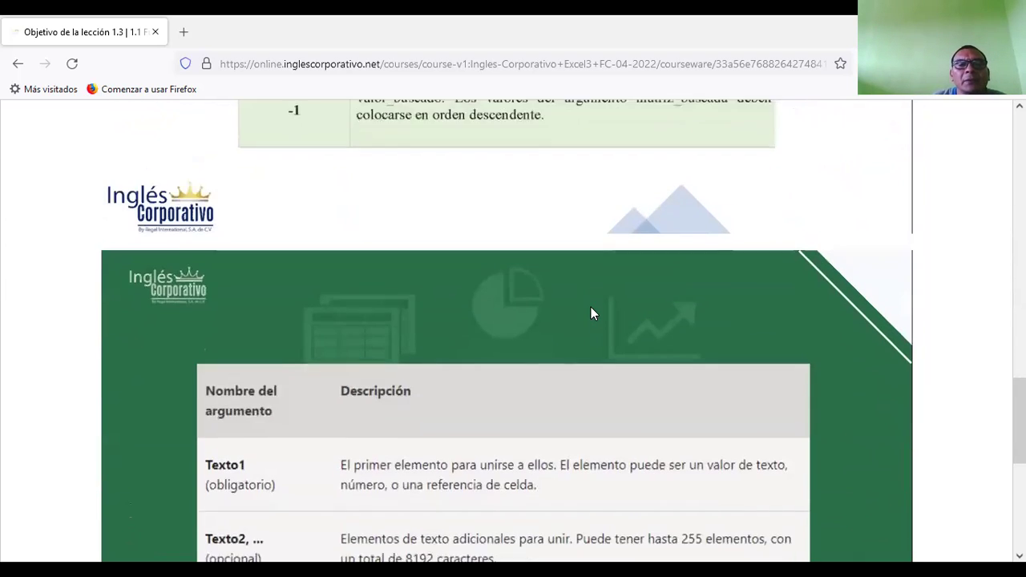
scroll(591, 307, "down", 1)
scroll(591, 307, "down", 1)
scroll(591, 307, "down", 1)
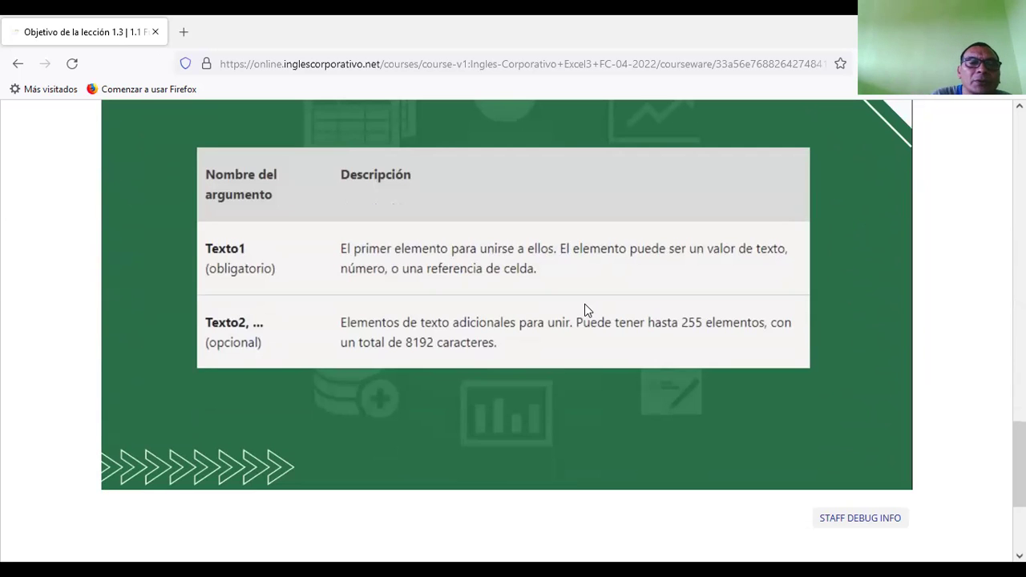
- Go on to the next unit, Funciones Independientes (Concatenar, Sustituir, Coincidir)
scroll(467, 276, "up", 5)
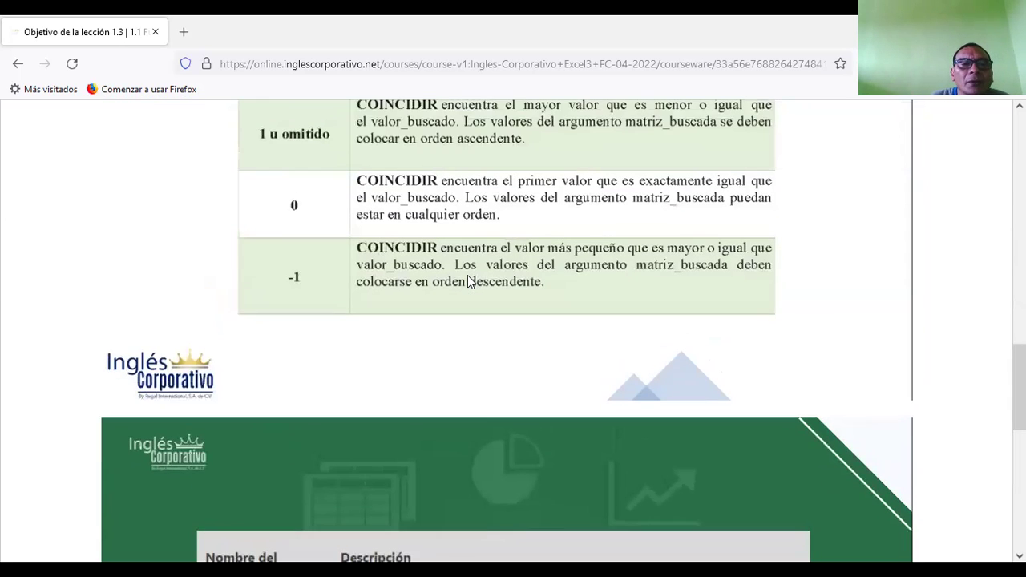
scroll(468, 276, "down", 2)
scroll(468, 276, "down", 5)
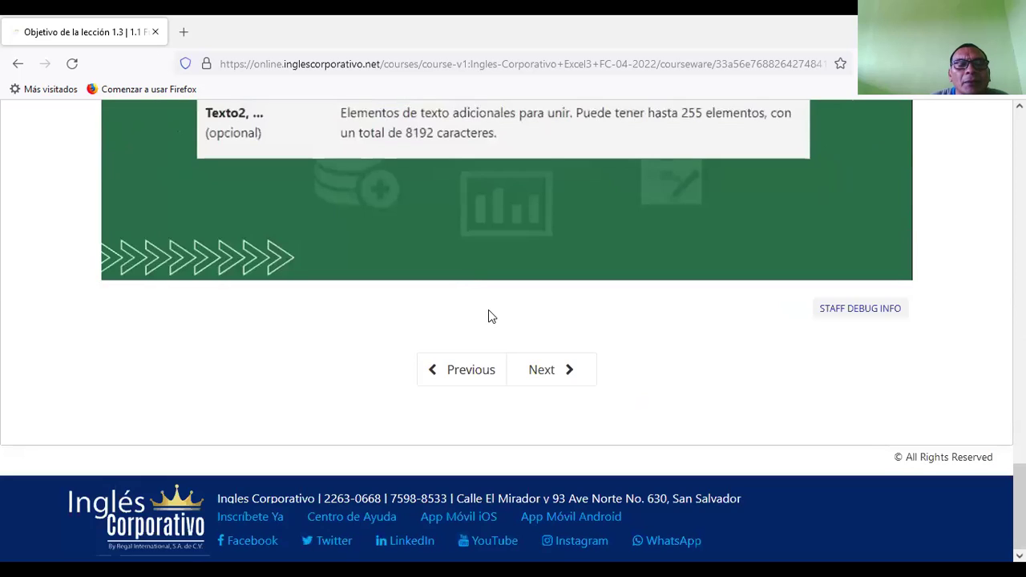
scroll(488, 307, "up", 2)
scroll(529, 385, "up", 3)
scroll(541, 400, "down", 5)
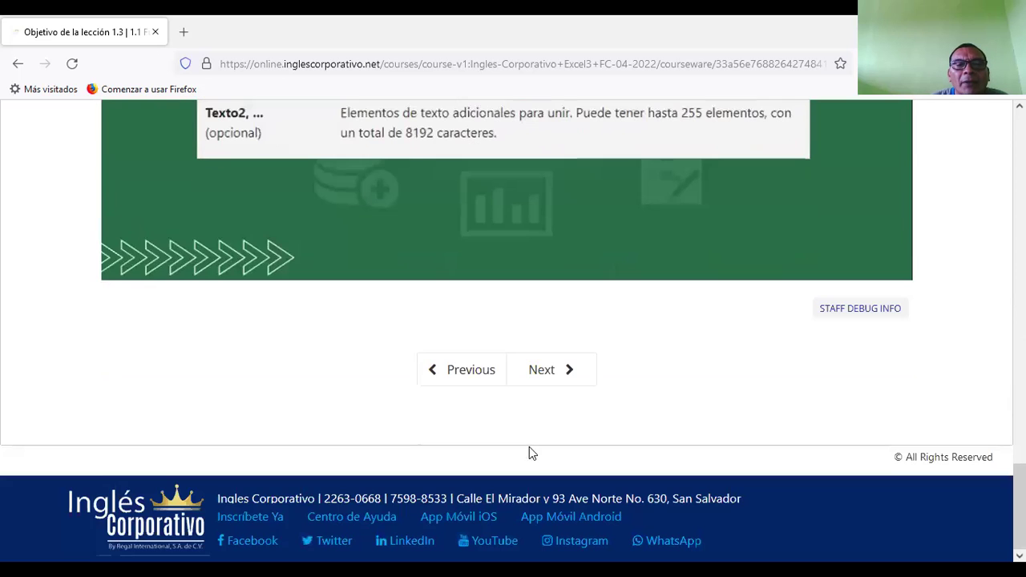
left_click(546, 376)
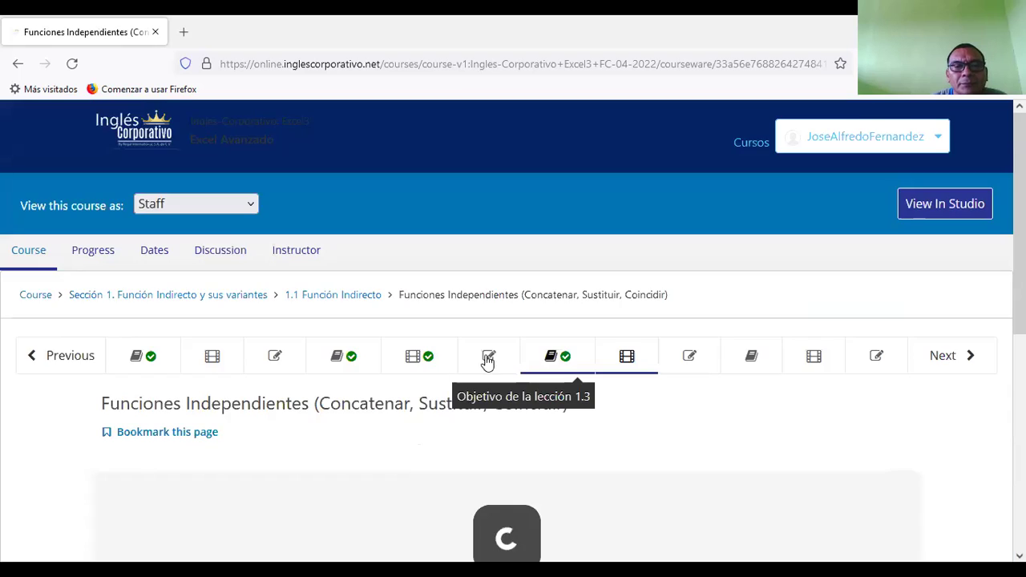
scroll(443, 437, "down", 2)
scroll(441, 444, "down", 3)
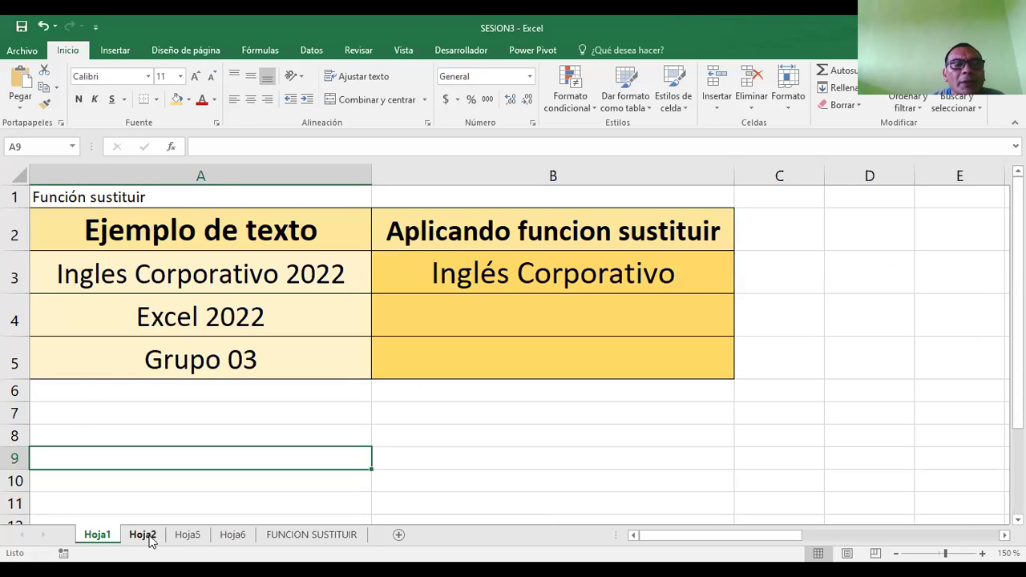
- Switch to Hoja2 and review the student table, ending on I3's average formula
left_click(143, 534)
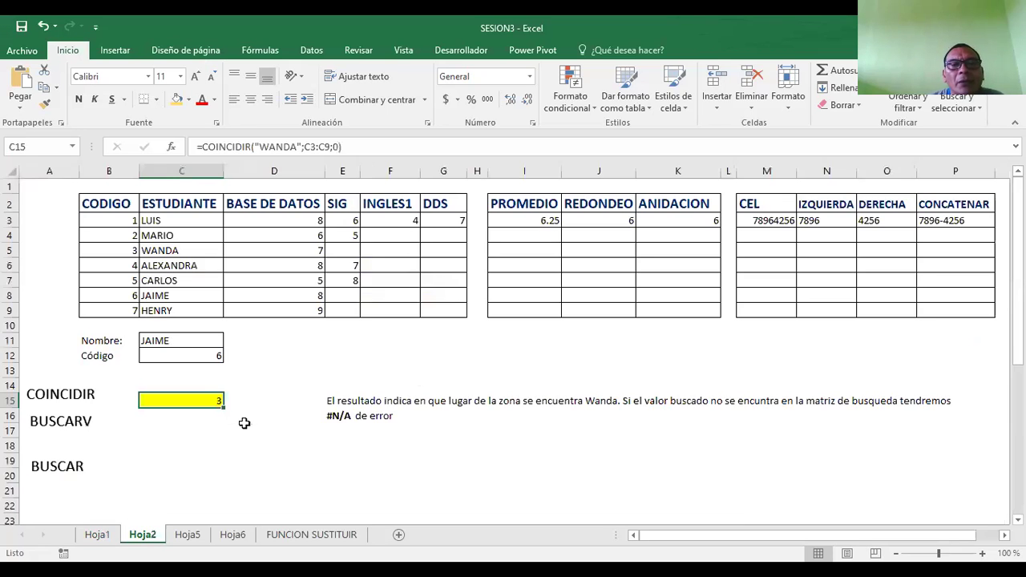
left_click(273, 346)
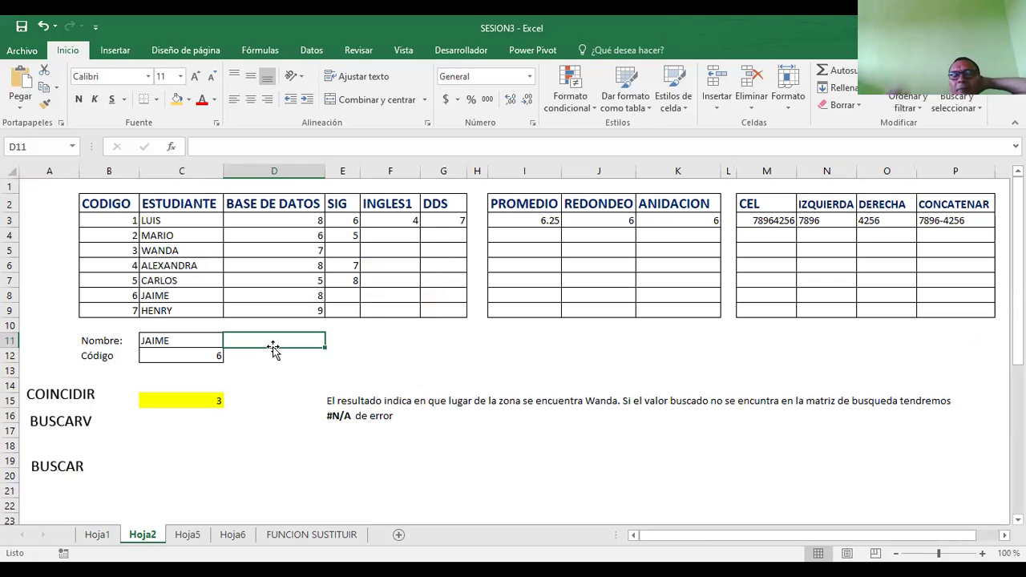
left_click(88, 204)
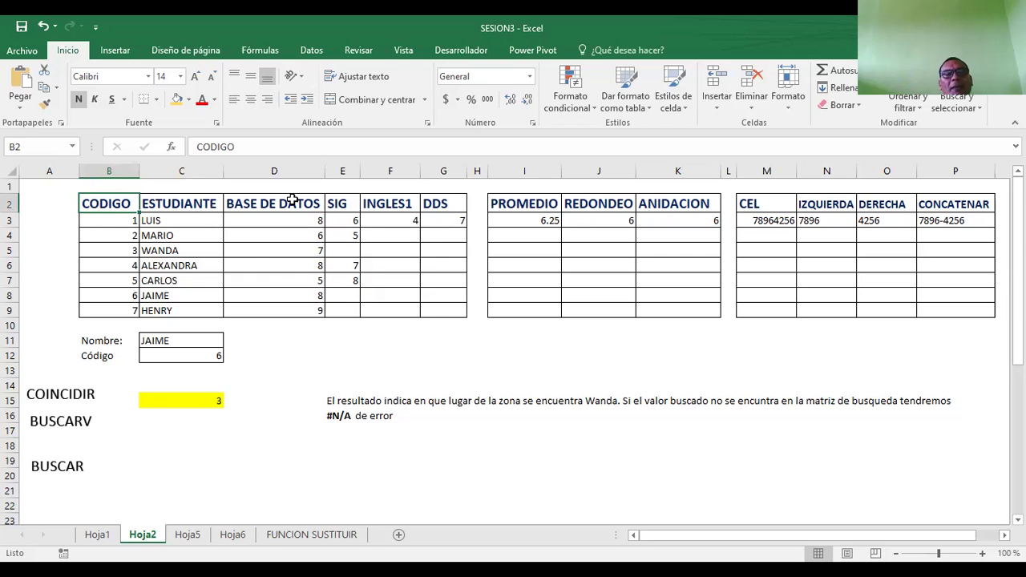
left_click(126, 224)
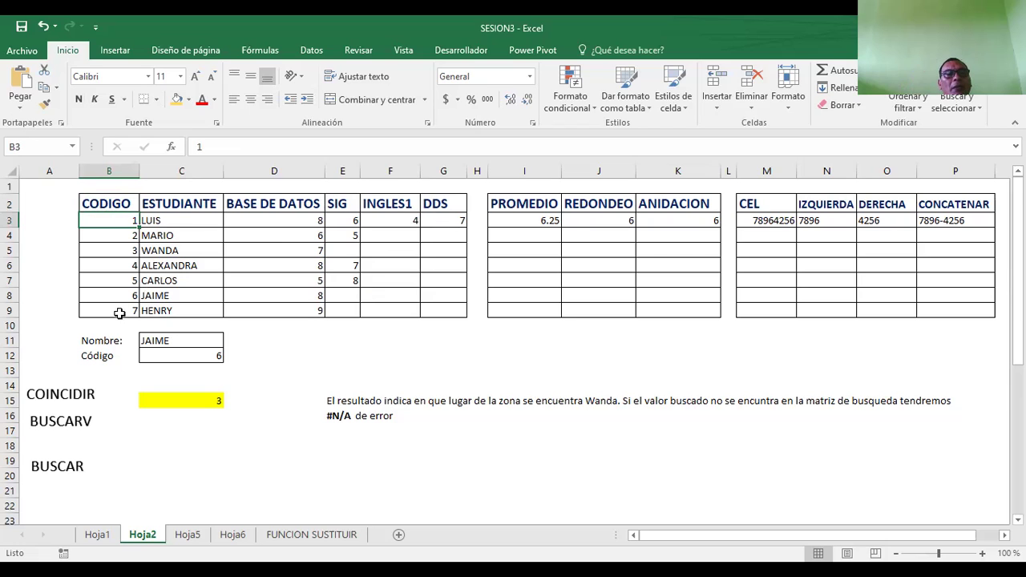
left_click(185, 225)
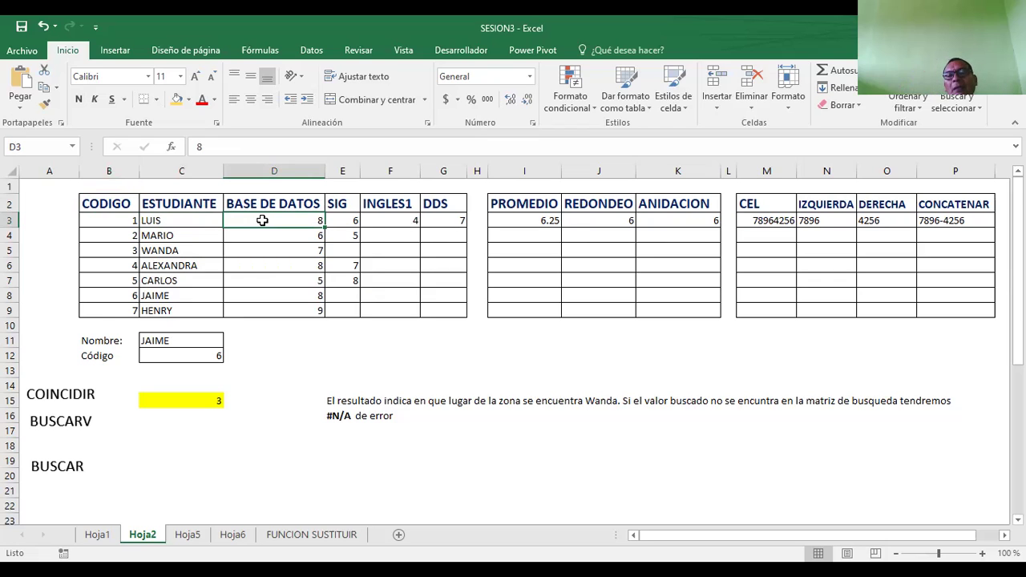
left_click(526, 221)
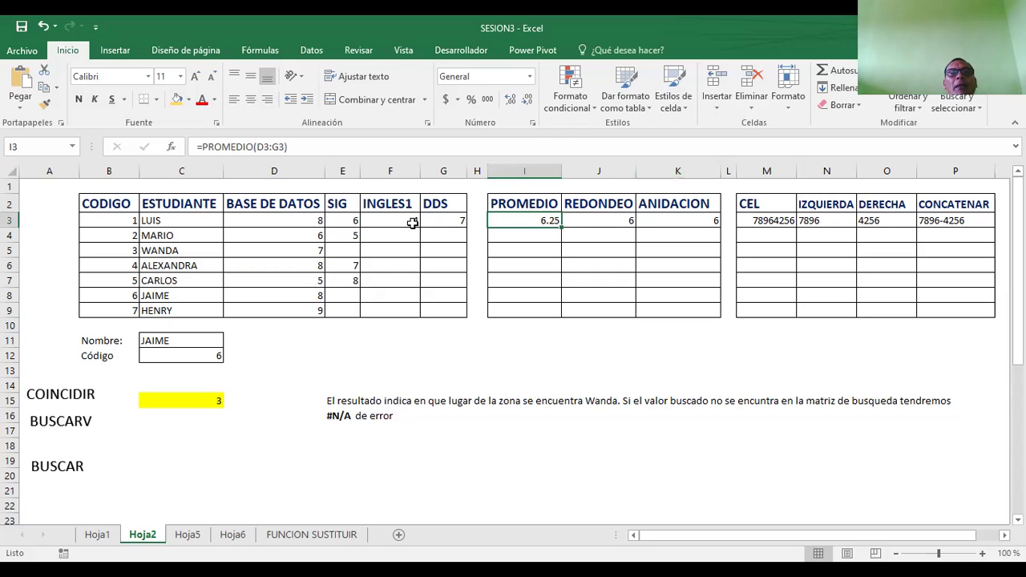
- Replace I3 with =PROMEDIO(D3:G3), giving 6.25, and check J3's rounded 6
key("Delete")
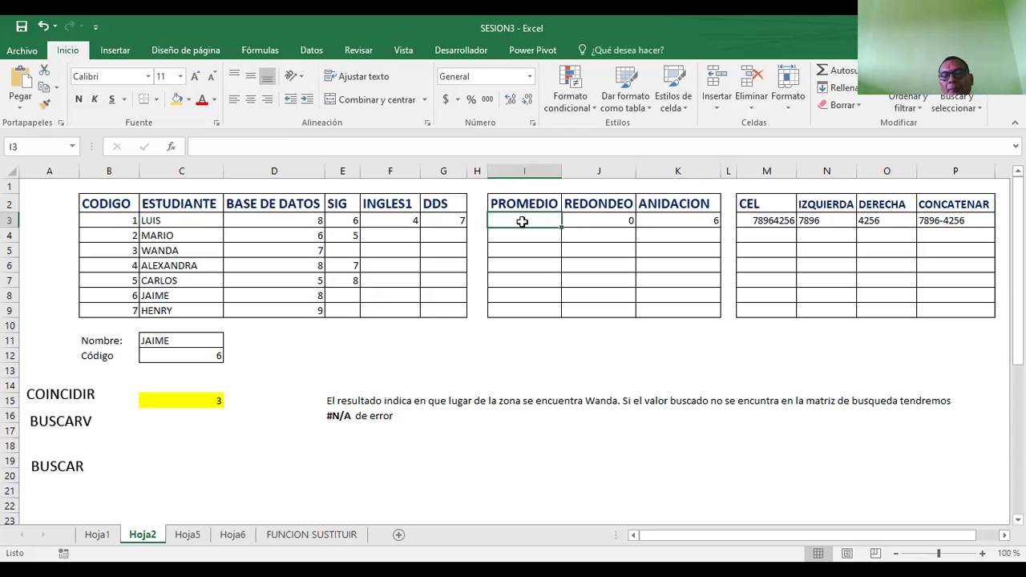
type("=")
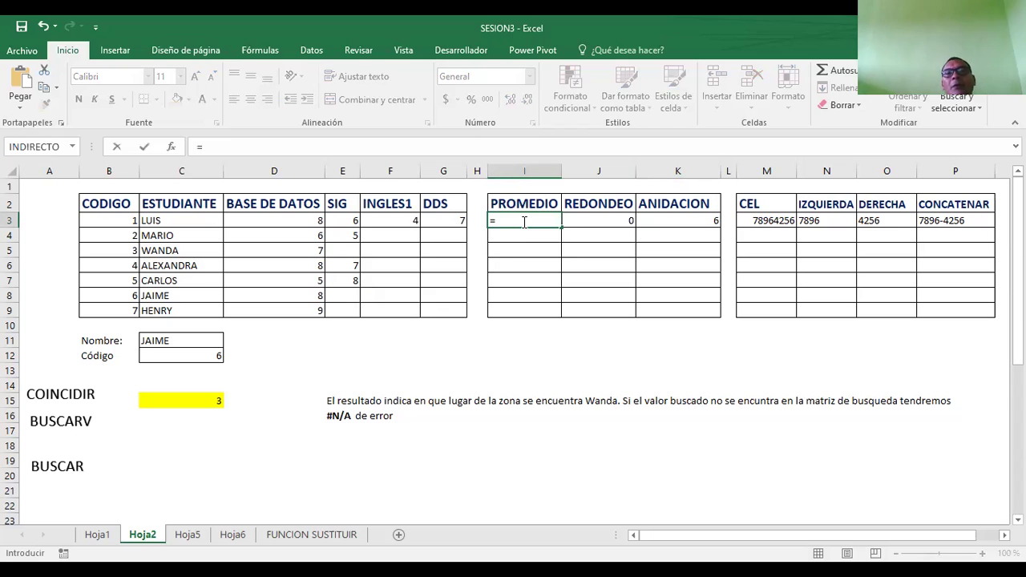
type("PROMEDIO(")
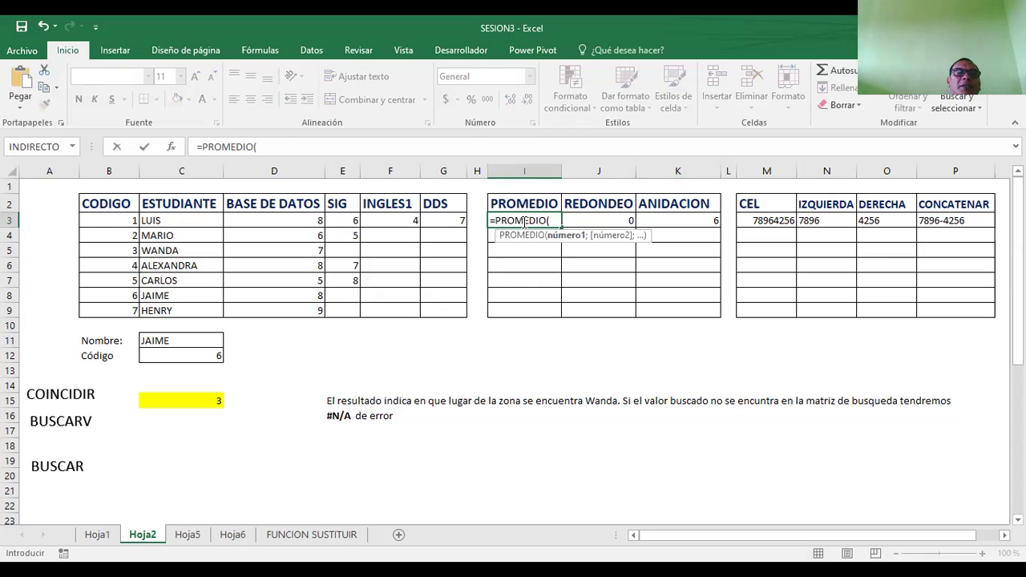
left_click(262, 214)
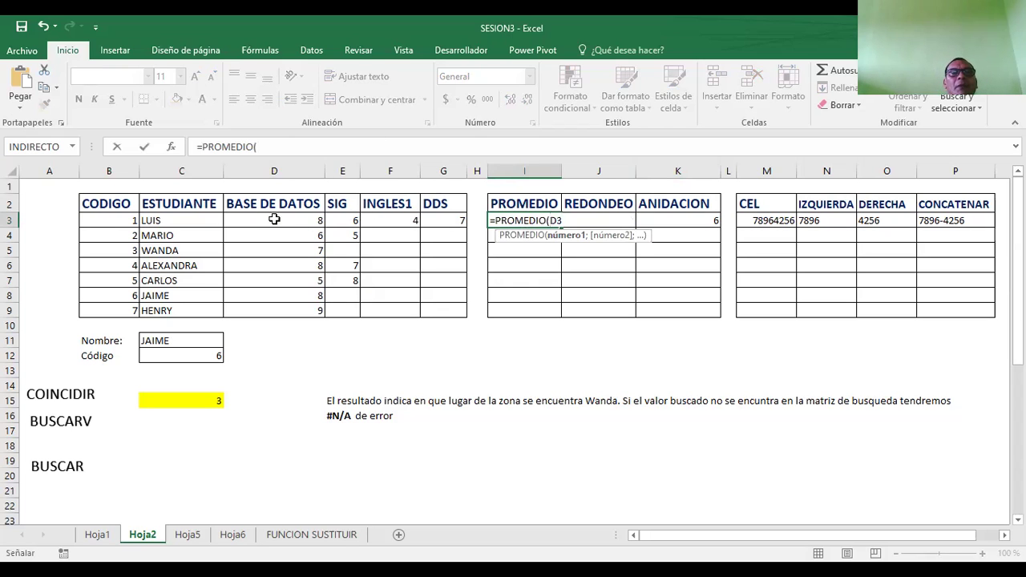
left_click(453, 222, "shift")
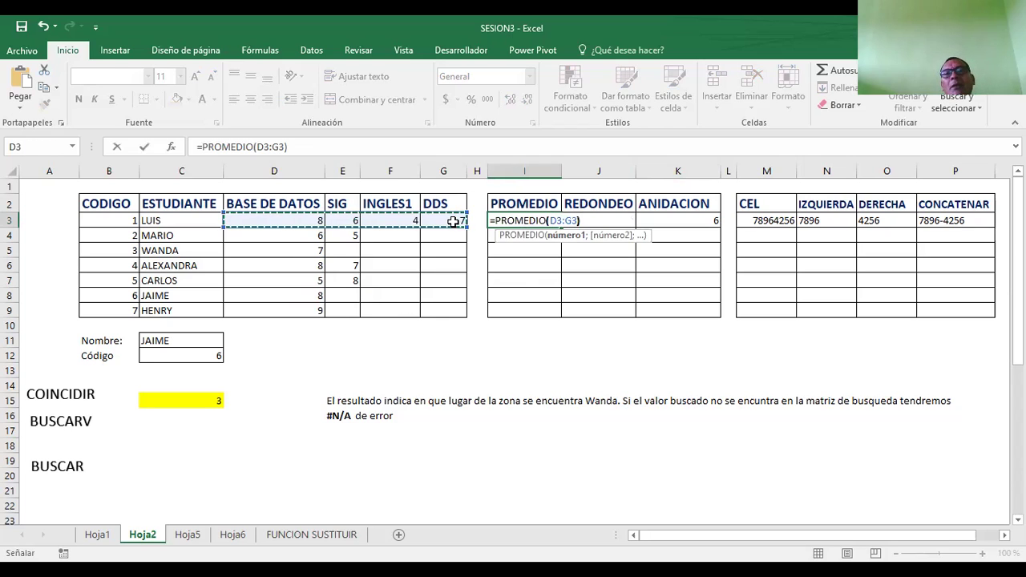
key("Return")
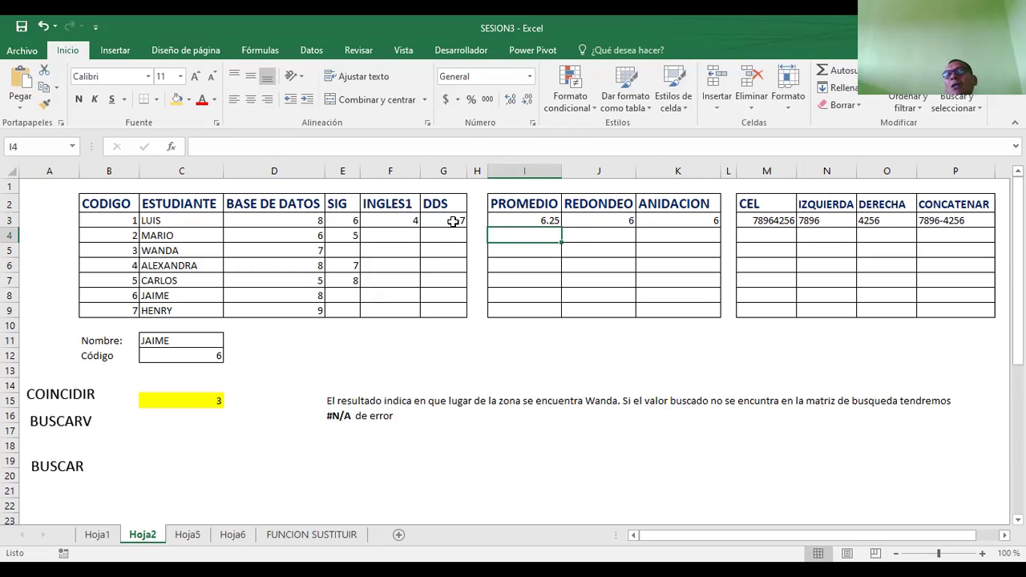
left_click(591, 223)
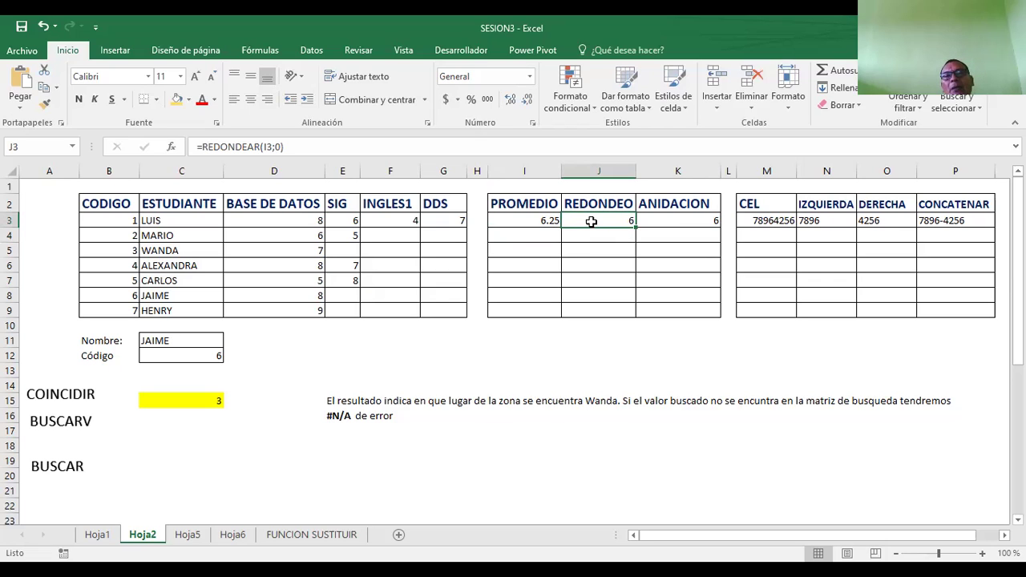
left_click(520, 222)
left_click(602, 219)
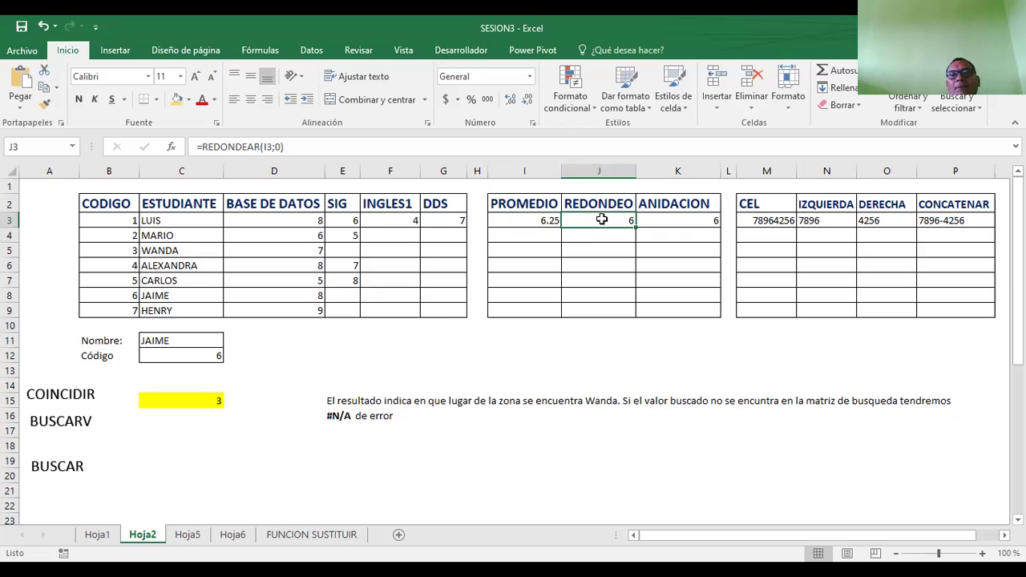
left_click(608, 246)
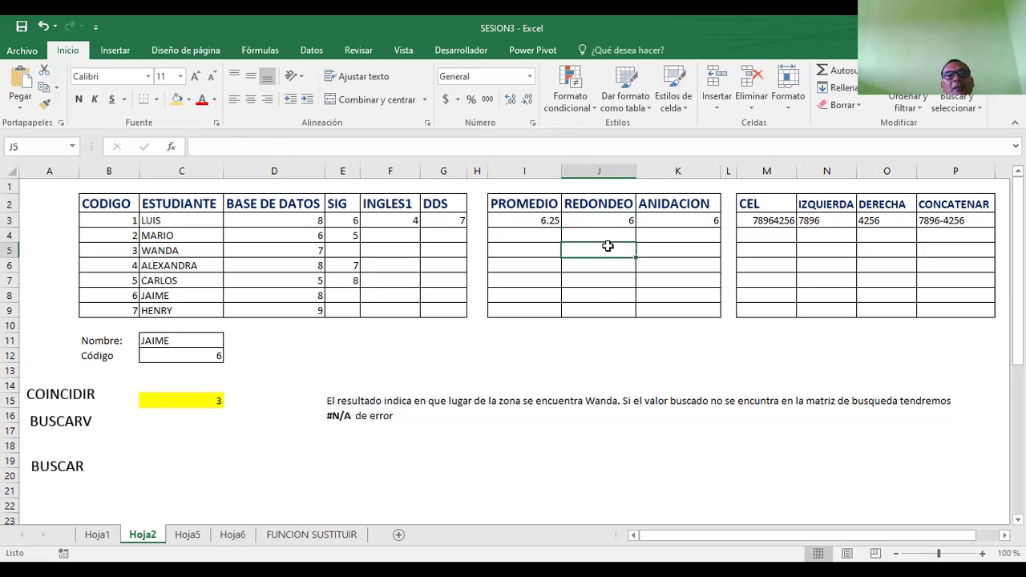
left_click(609, 235)
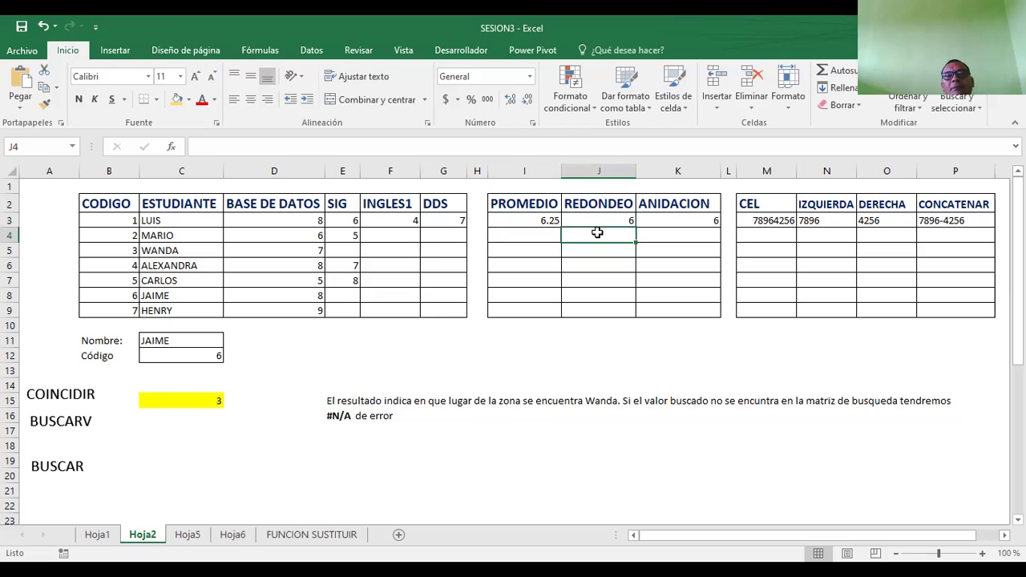
left_click(598, 217)
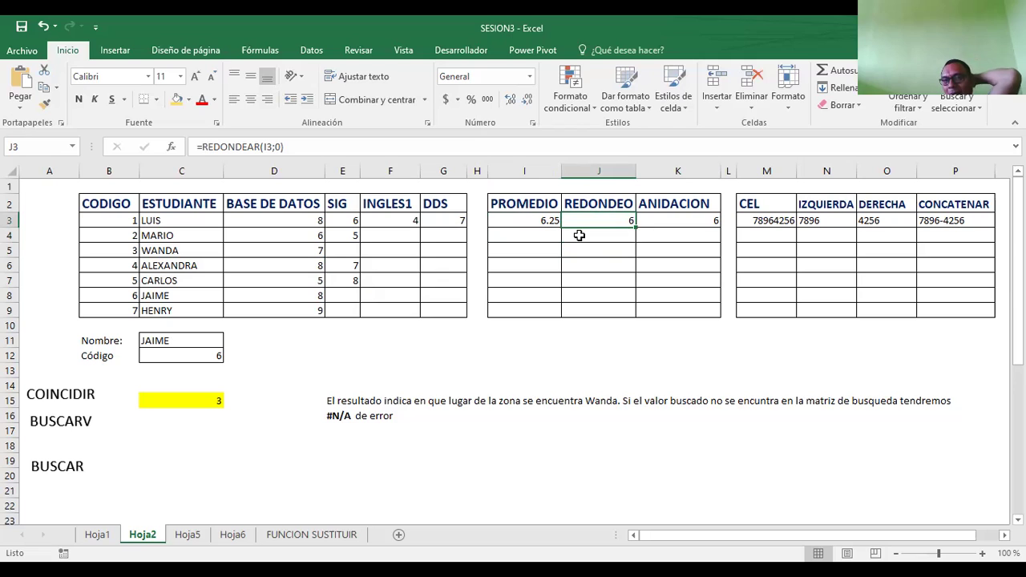
left_click(659, 224)
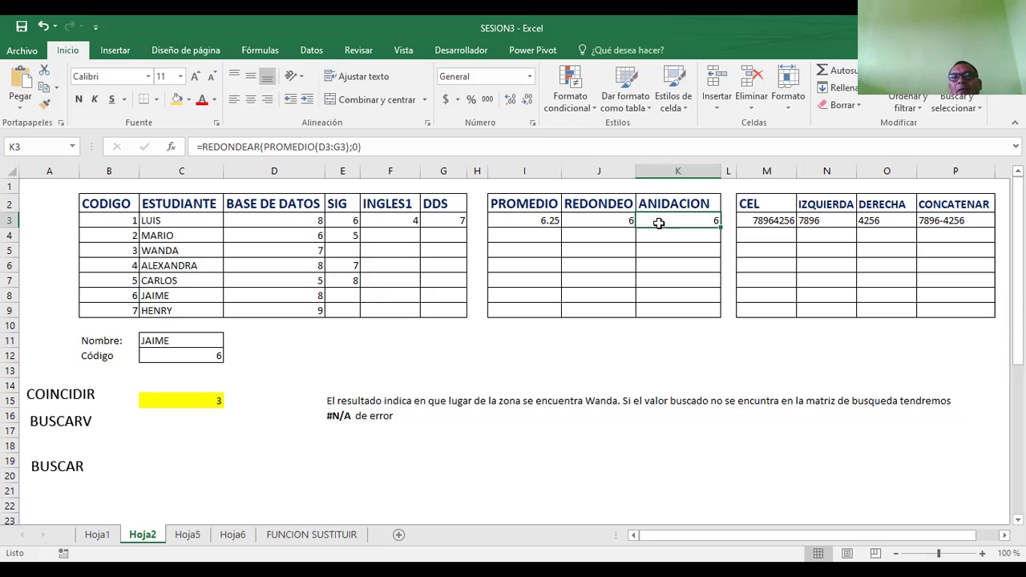
left_click(756, 220)
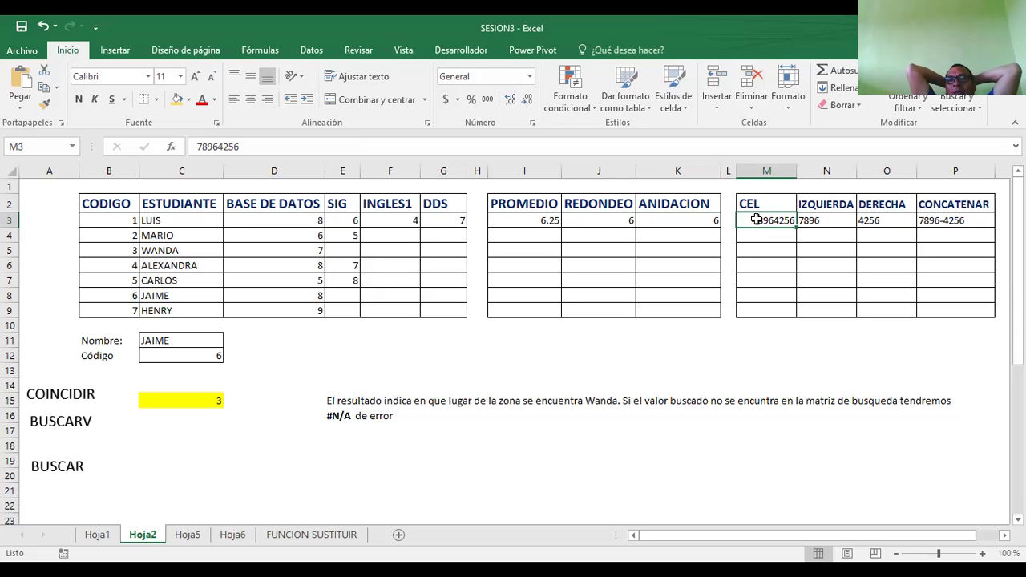
left_click(813, 218)
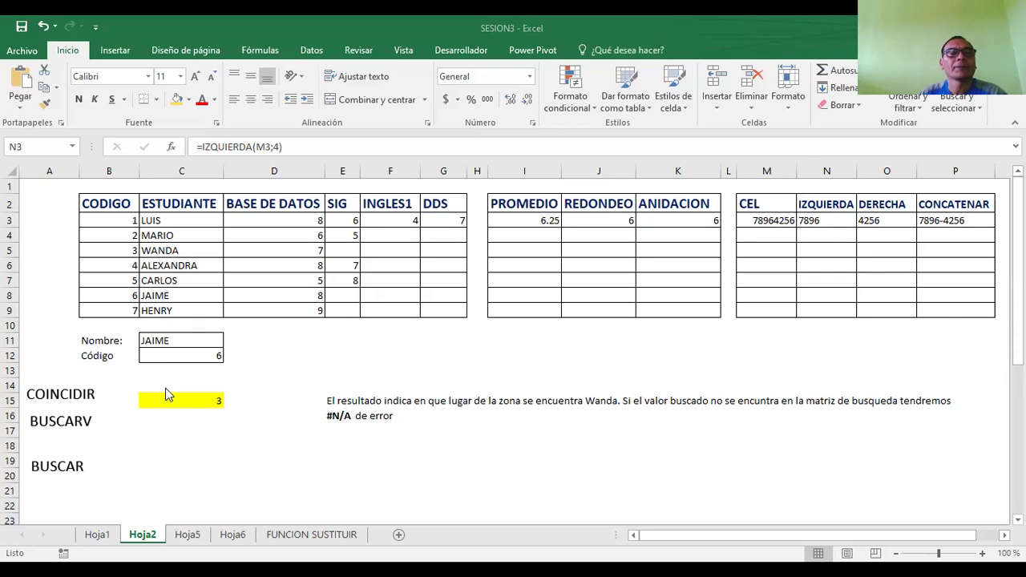
left_click(834, 218)
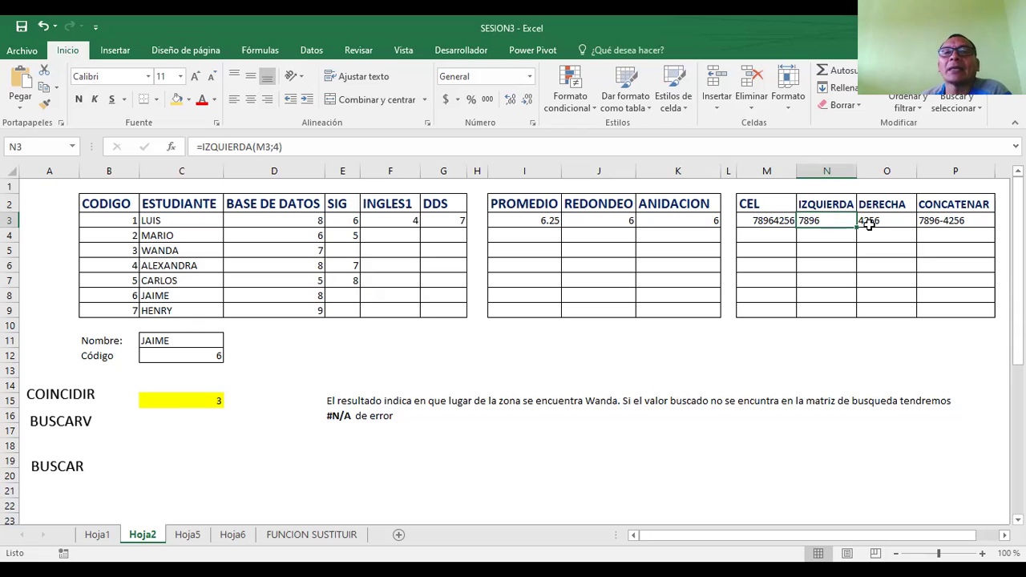
left_click(870, 225)
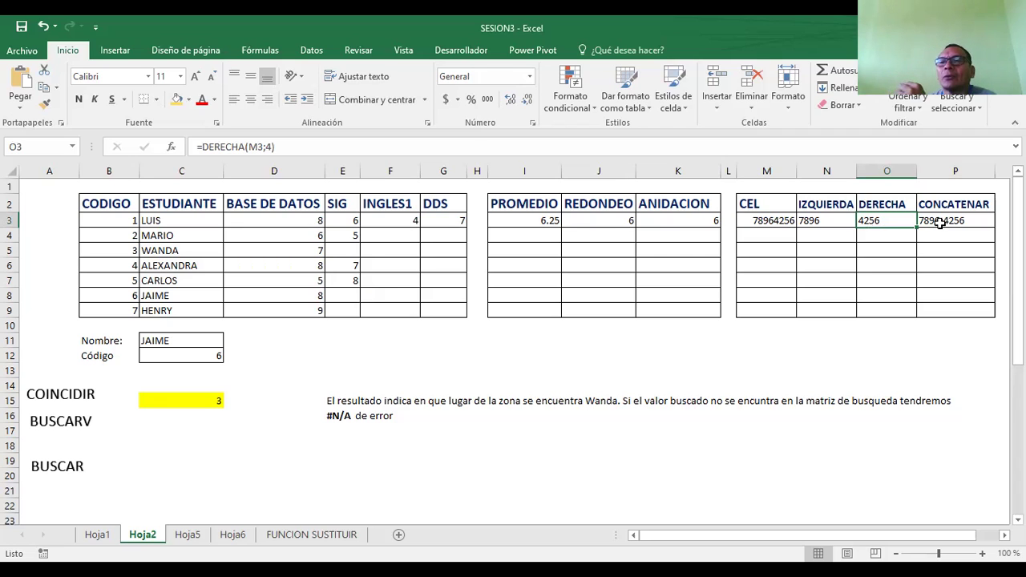
left_click(941, 223)
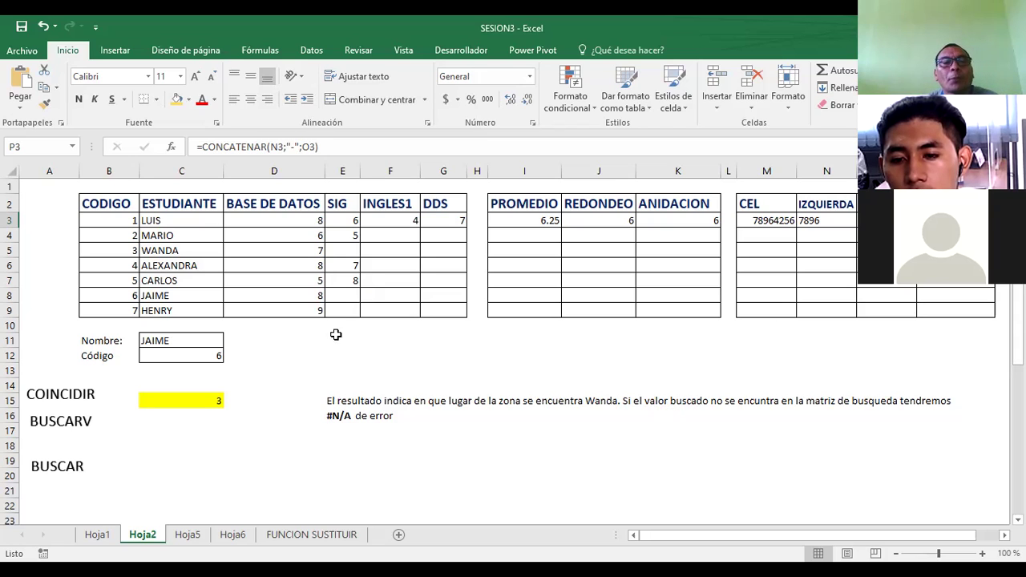
left_click(293, 363)
left_click(175, 338)
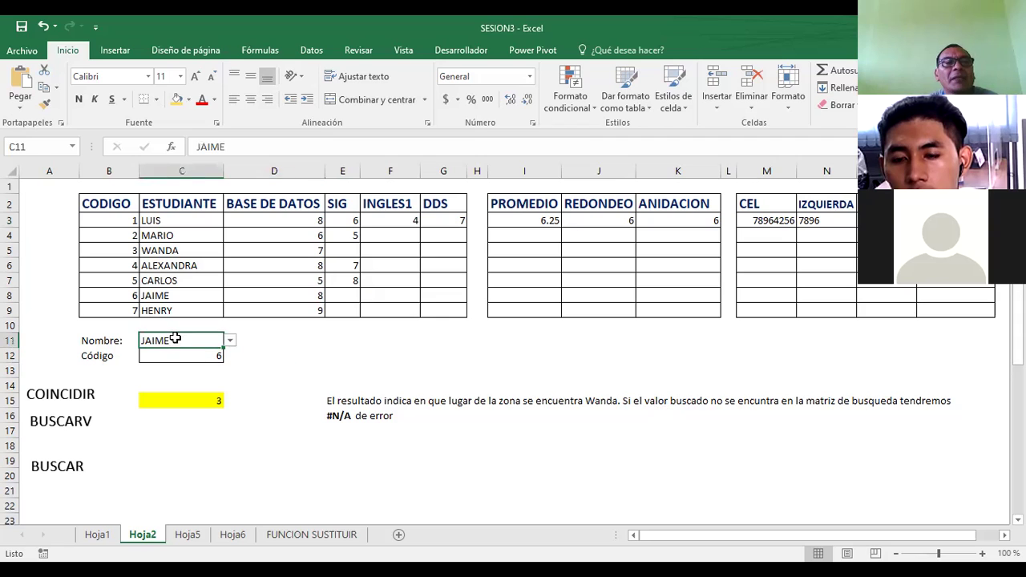
left_click(175, 358)
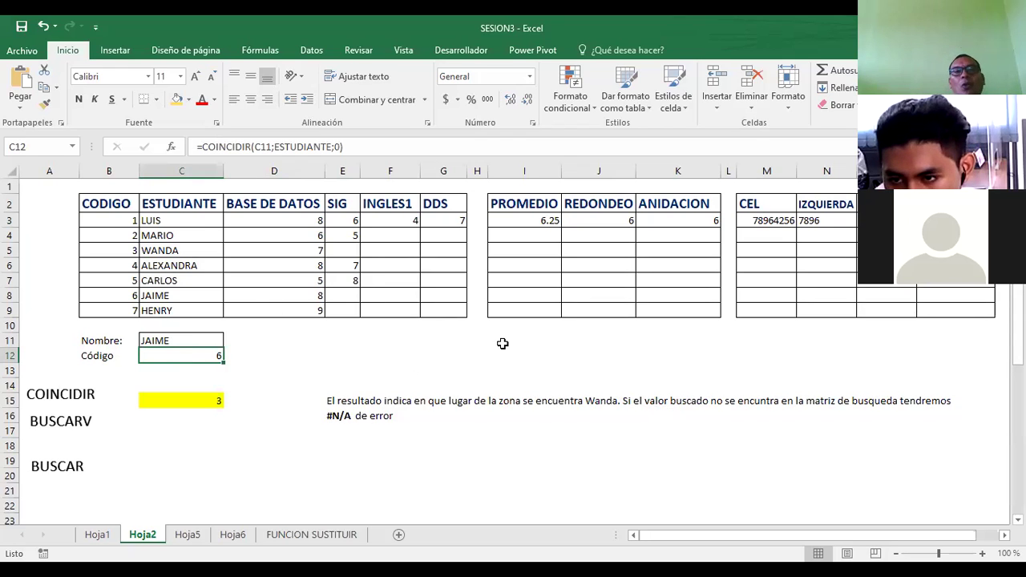
left_click(390, 368)
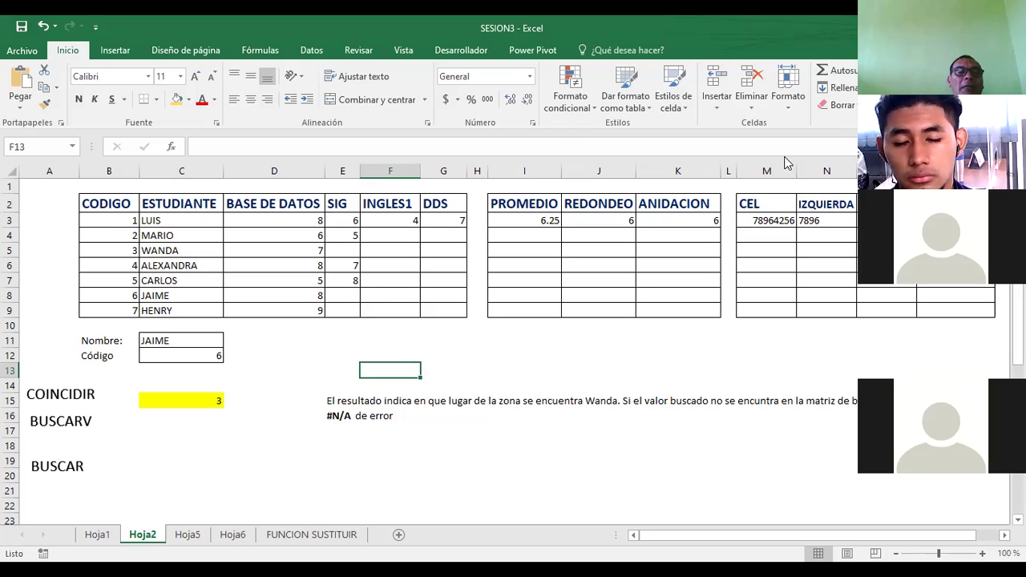
left_click(77, 393)
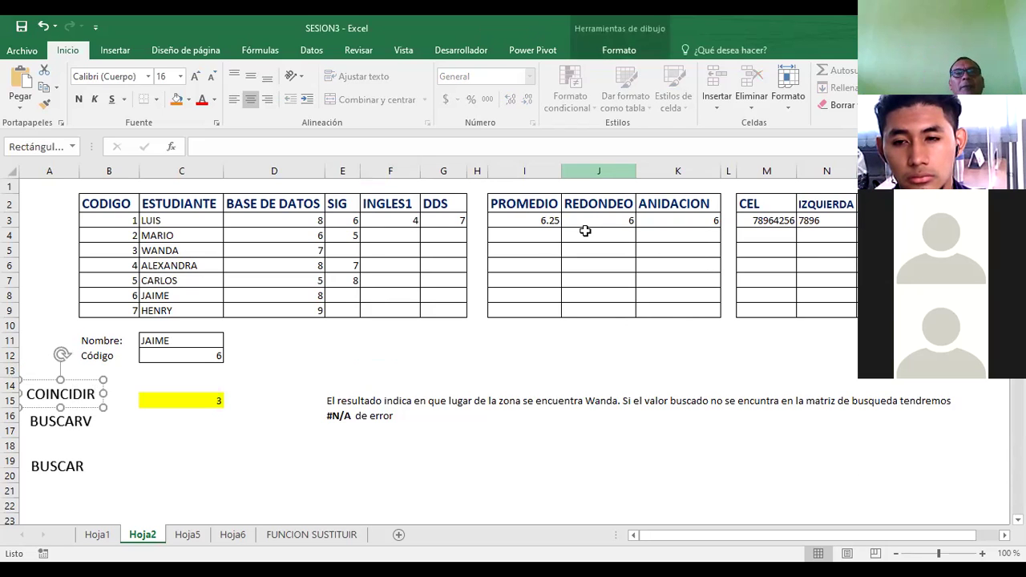
left_click(168, 401)
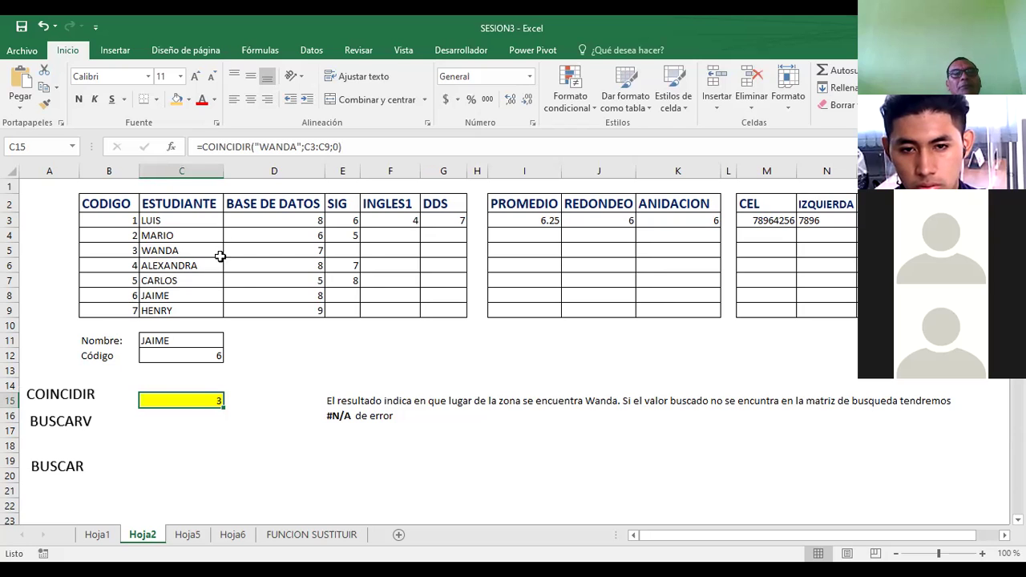
left_click(337, 146)
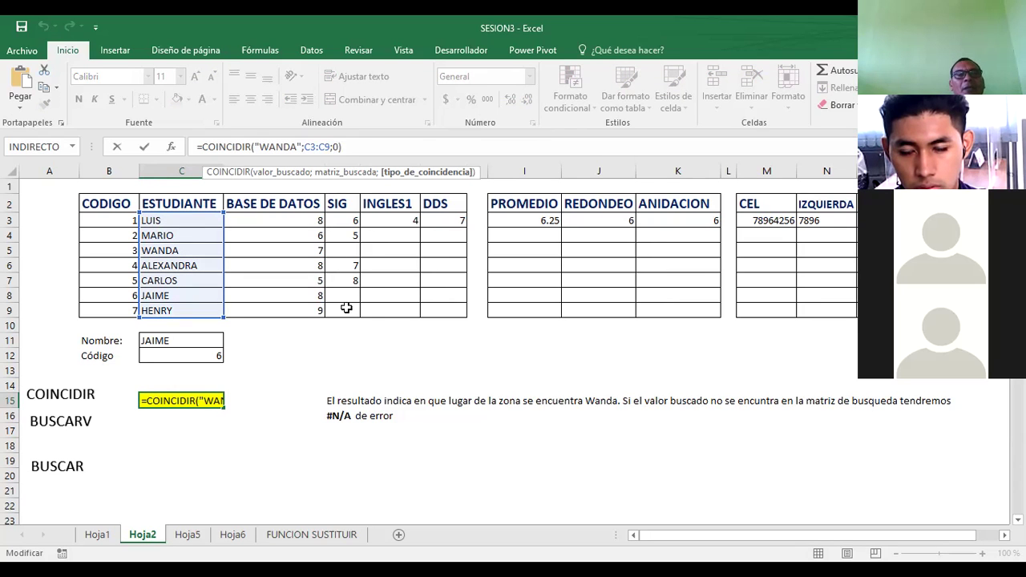
left_click(291, 348)
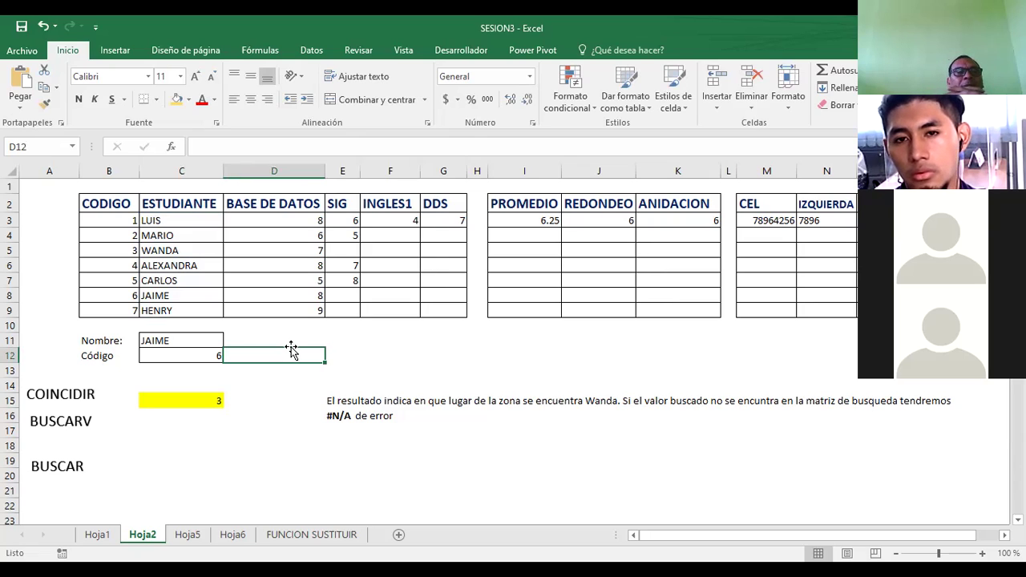
- Change C15's COINCIDIR lookup value from WANDA to LUIS so it returns 1
left_click(183, 401)
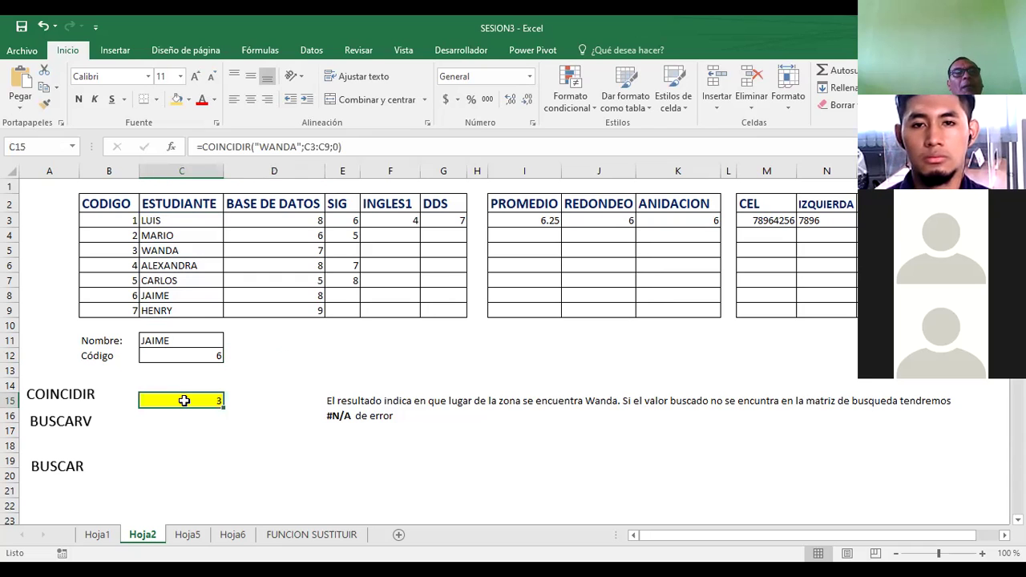
left_click(297, 148)
key("BackSpace")
key("BackSpace")
key("BackSpace")
key("BackSpace")
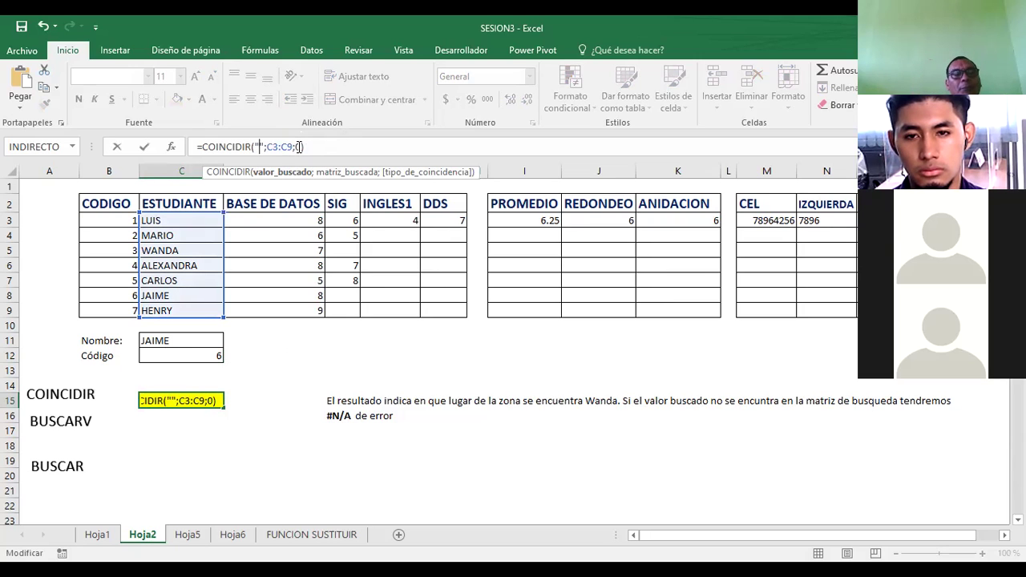
type("LUIS")
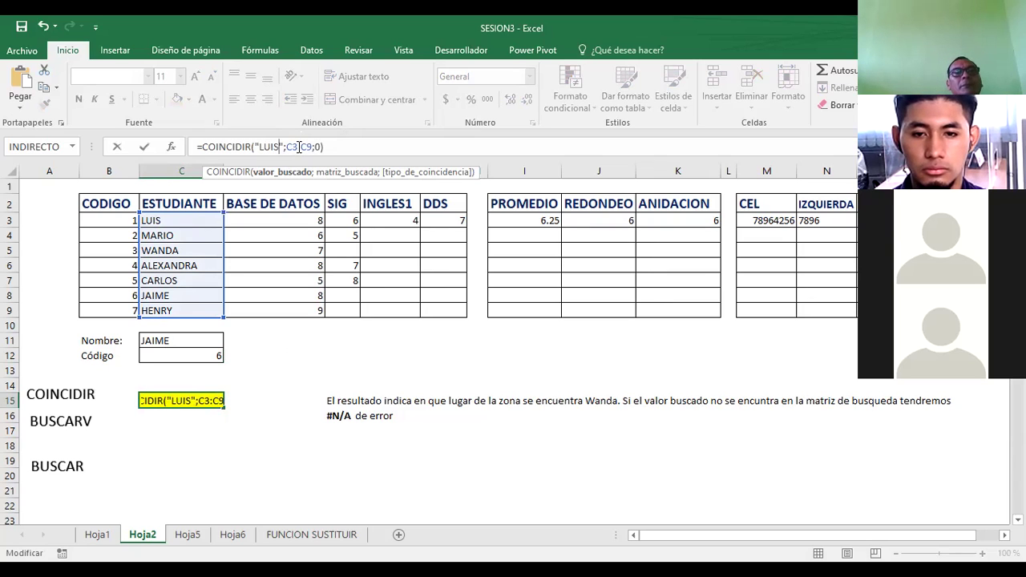
key("Return")
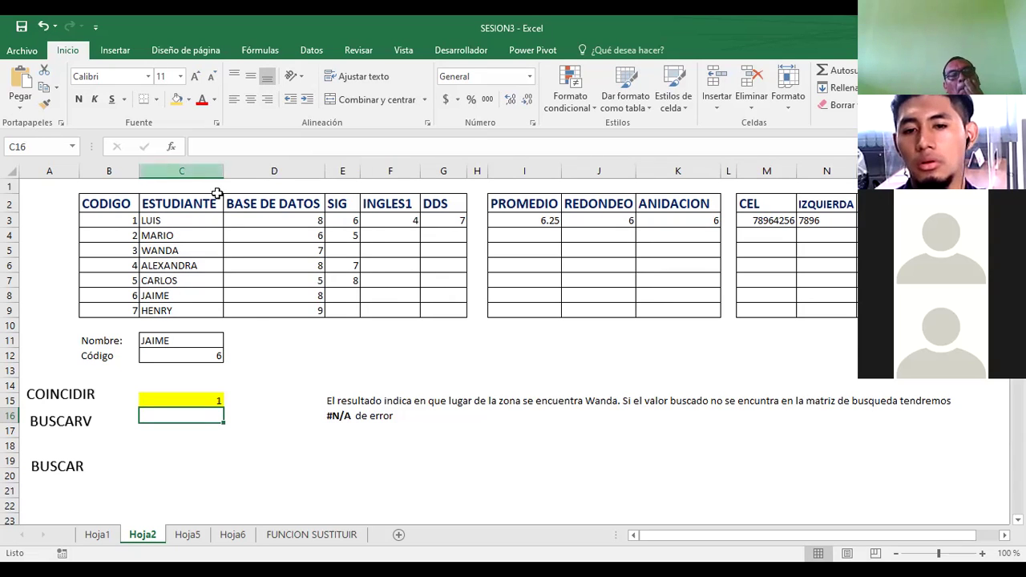
left_click(178, 397)
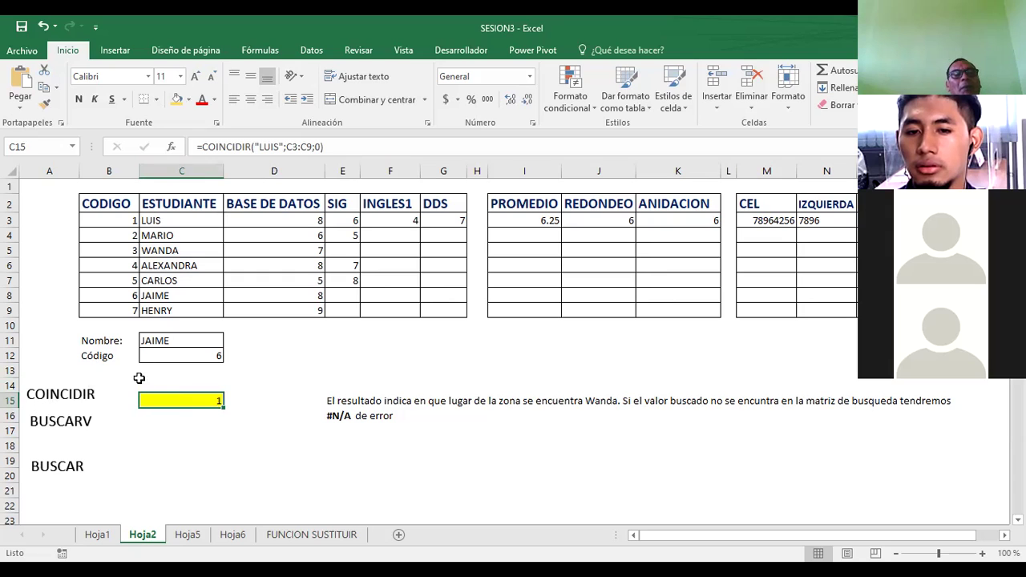
- Review C11 and C15, try a match-type edit of 0, then cancel it
left_click(173, 342)
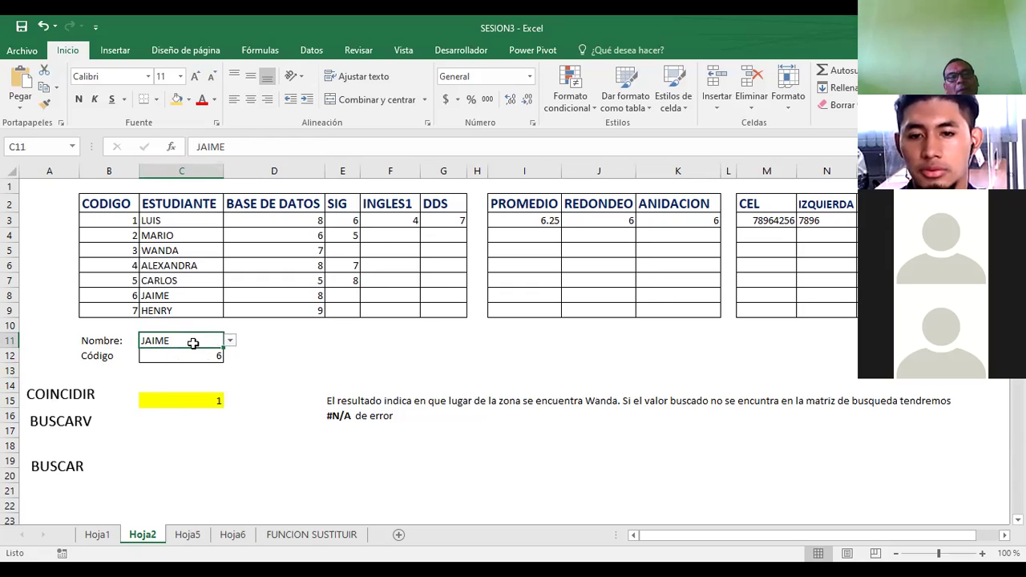
left_click(198, 403)
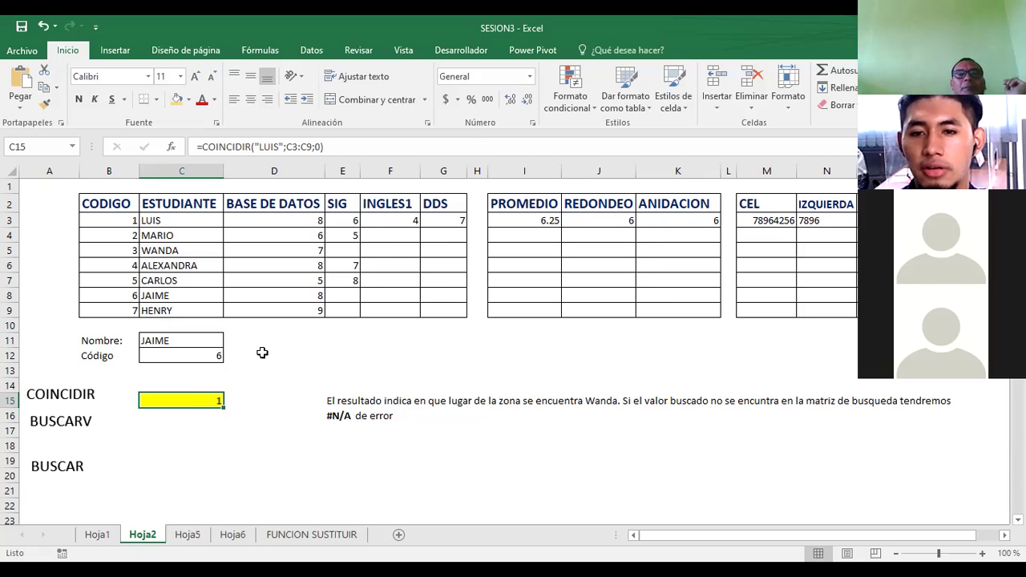
left_click(320, 147)
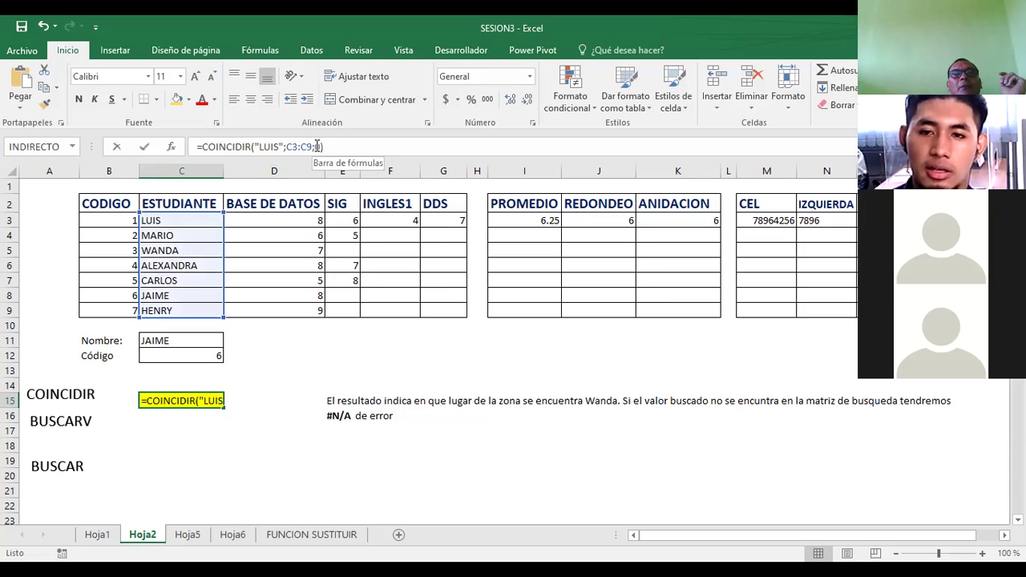
left_click(318, 147)
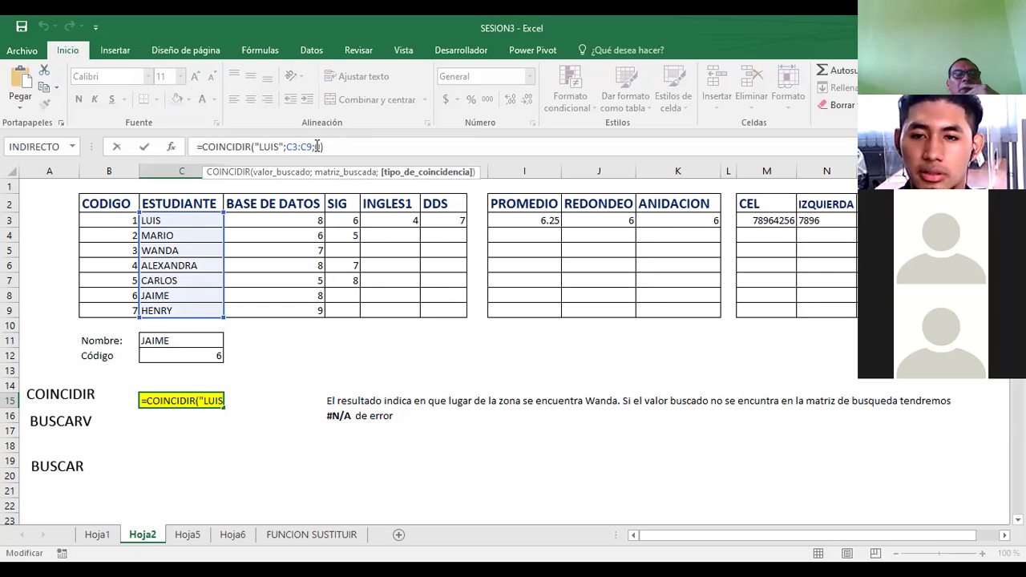
type("0")
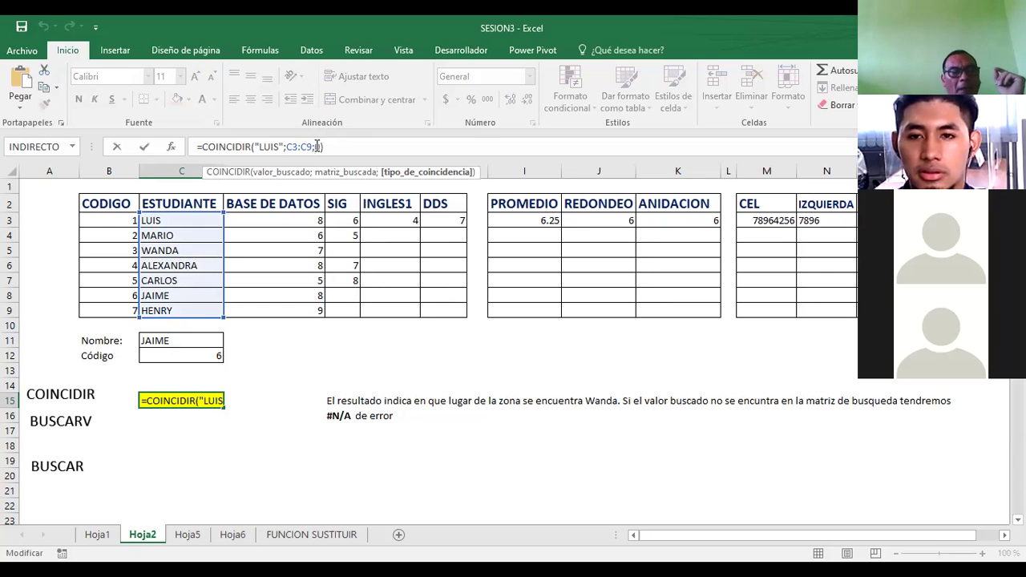
left_click(190, 418)
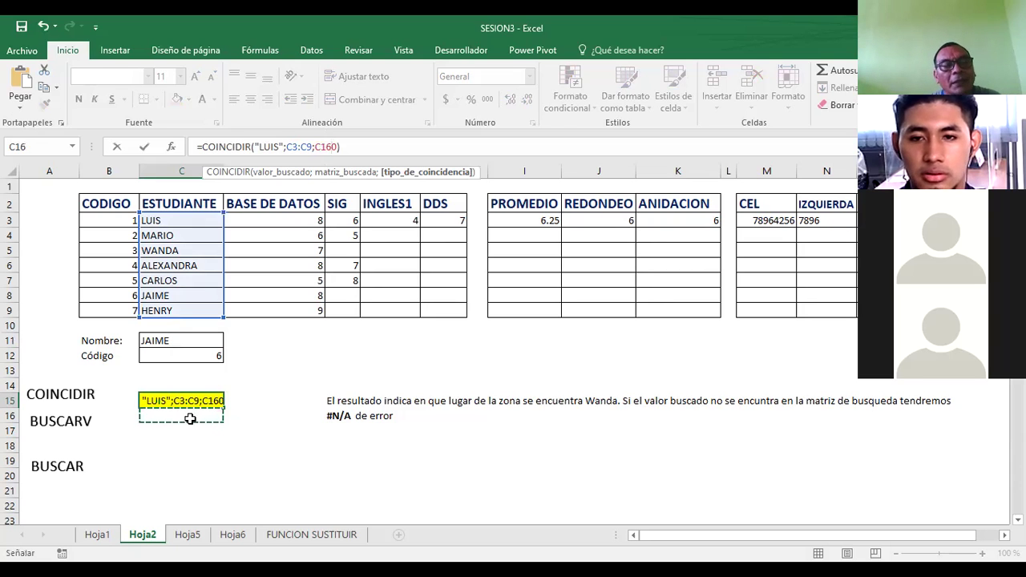
key("Escape")
- Delete the BUSCARV label text box from Hoja2
left_click(190, 418)
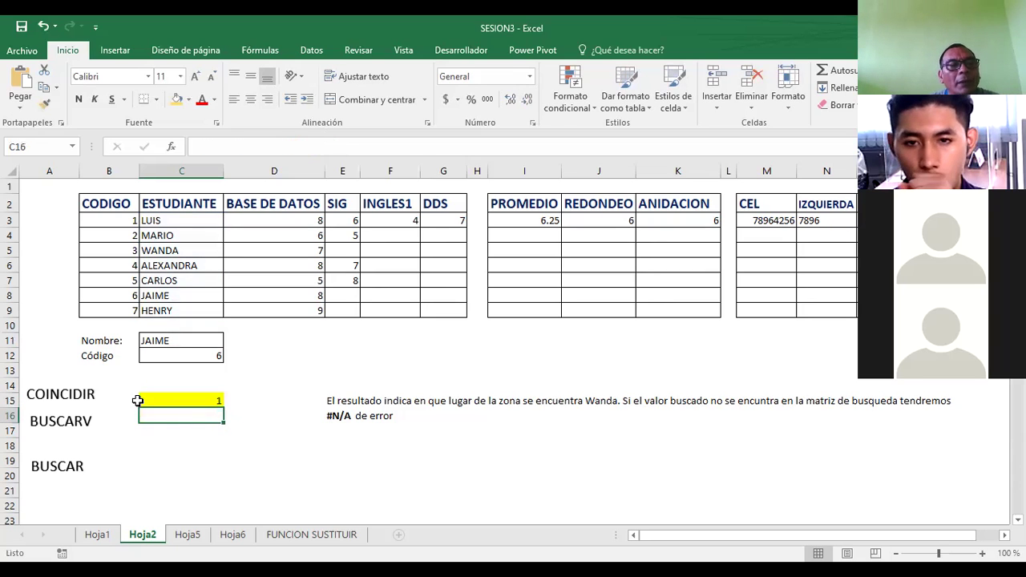
left_click(88, 421)
key("Escape")
key("Delete")
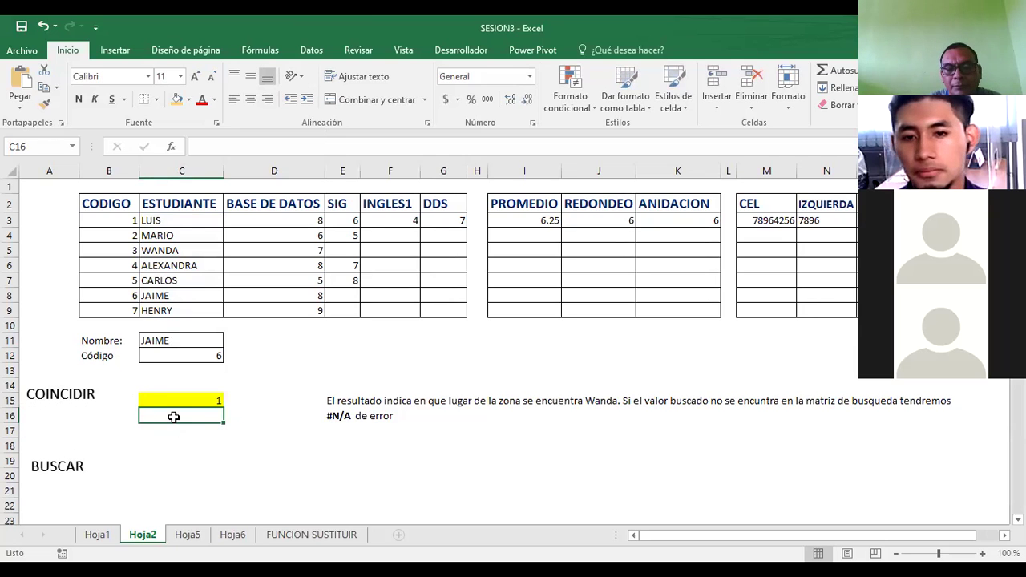
- Enter =COINCIDIR(C11;ESTUDIANTE;0) in C16, returning 6 for JAIME
type("=C")
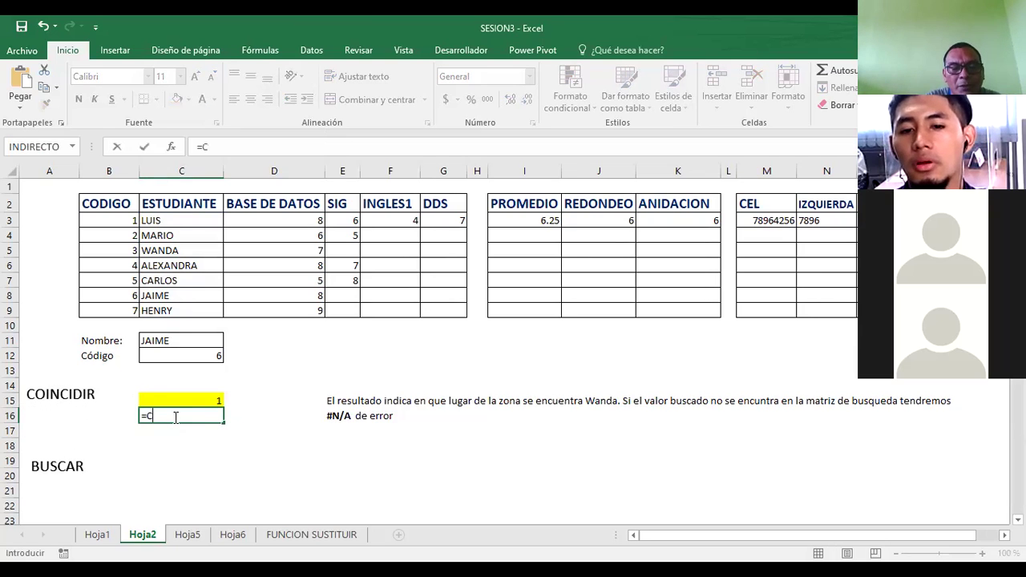
type("OINCIDIR(")
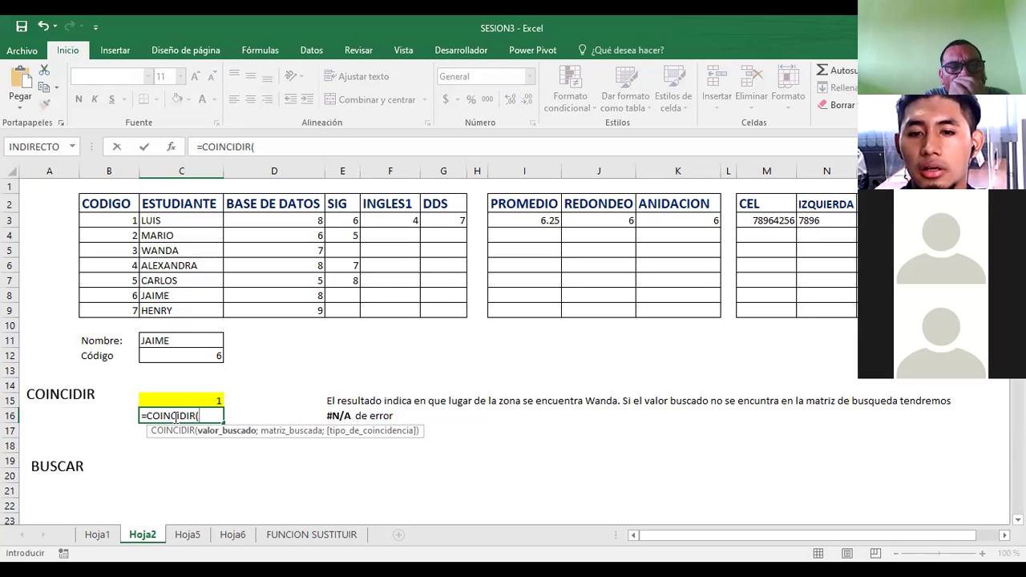
left_click(162, 339)
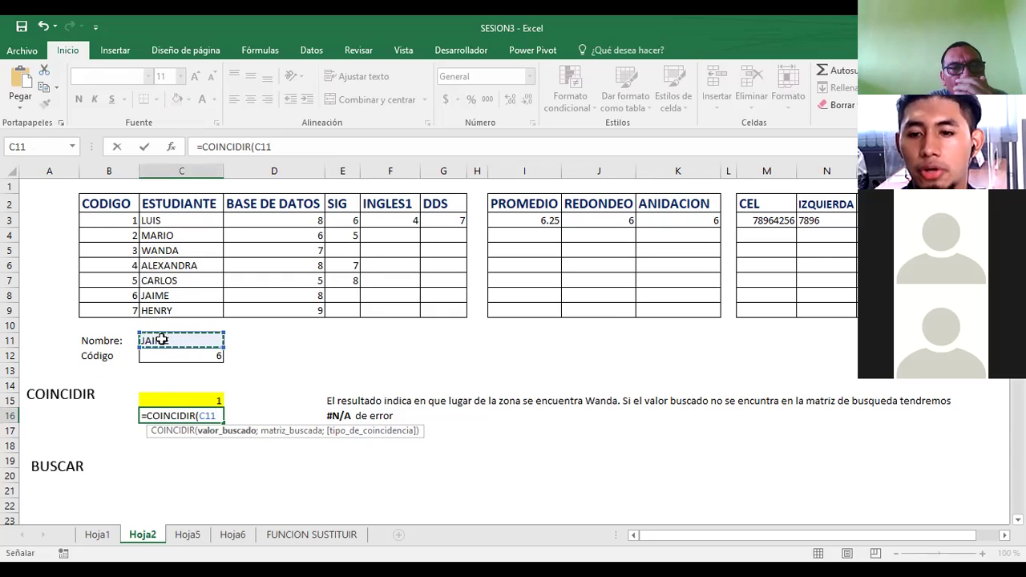
type(";")
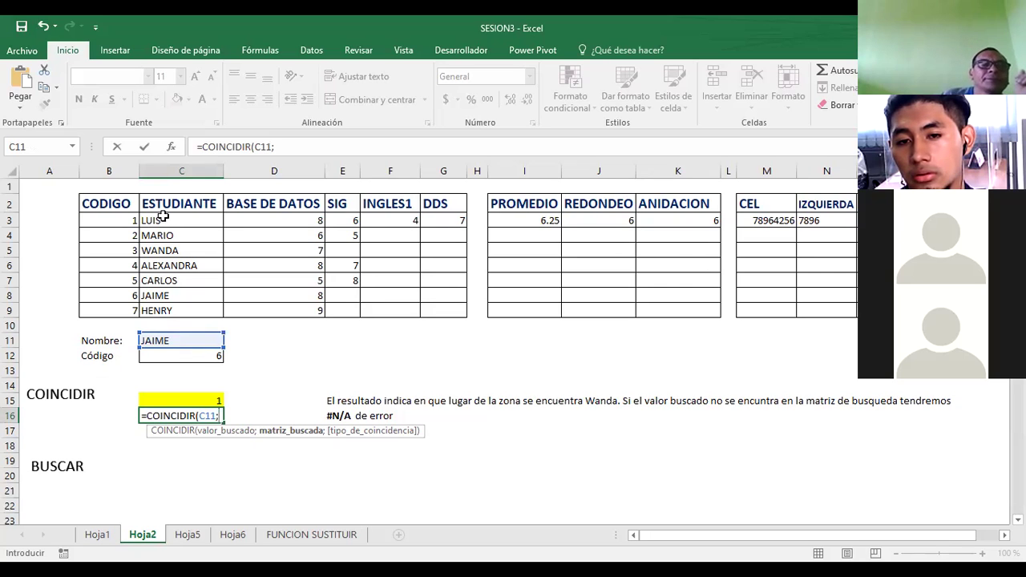
left_click(163, 217)
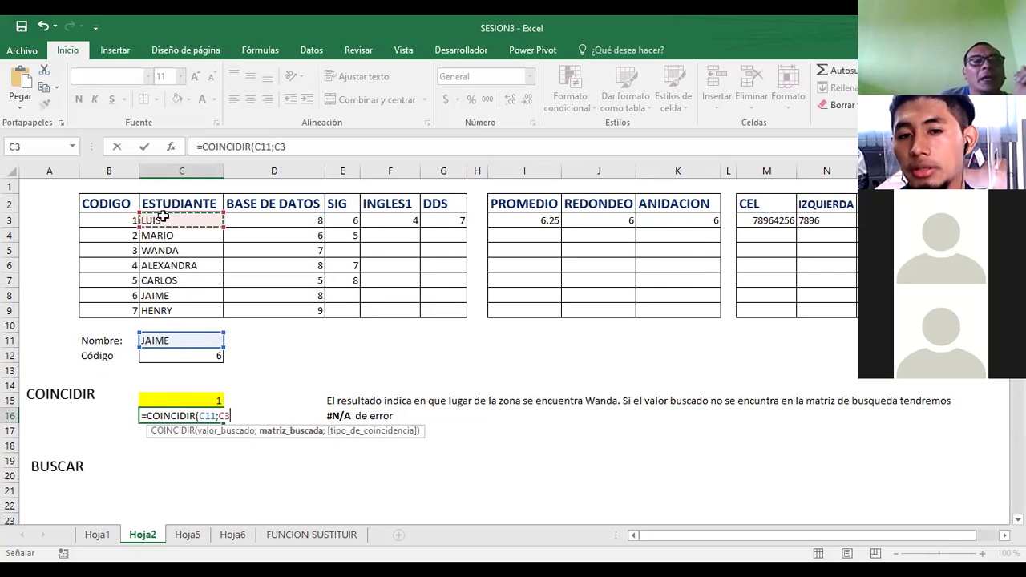
left_click(179, 315, "shift")
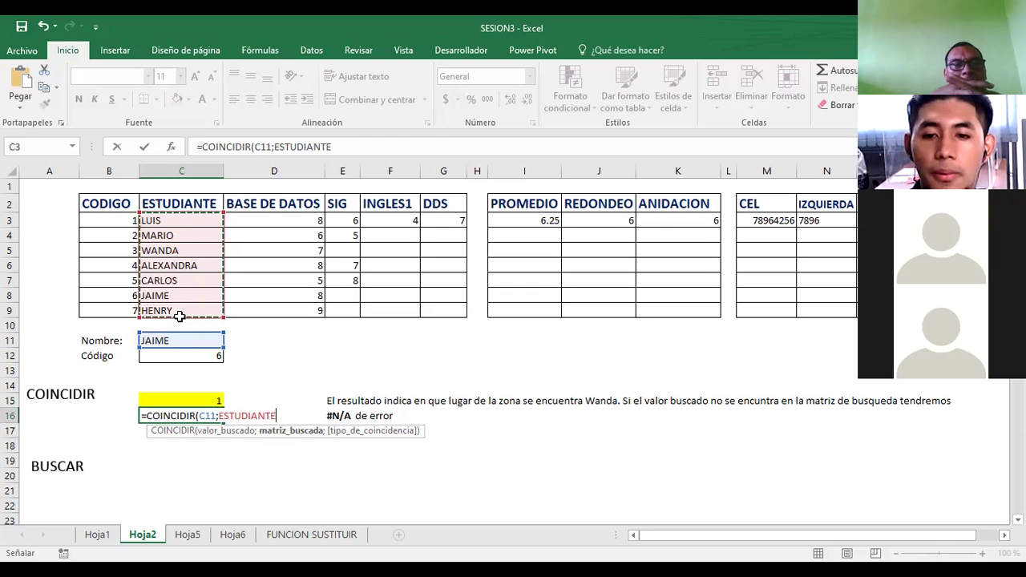
type(";")
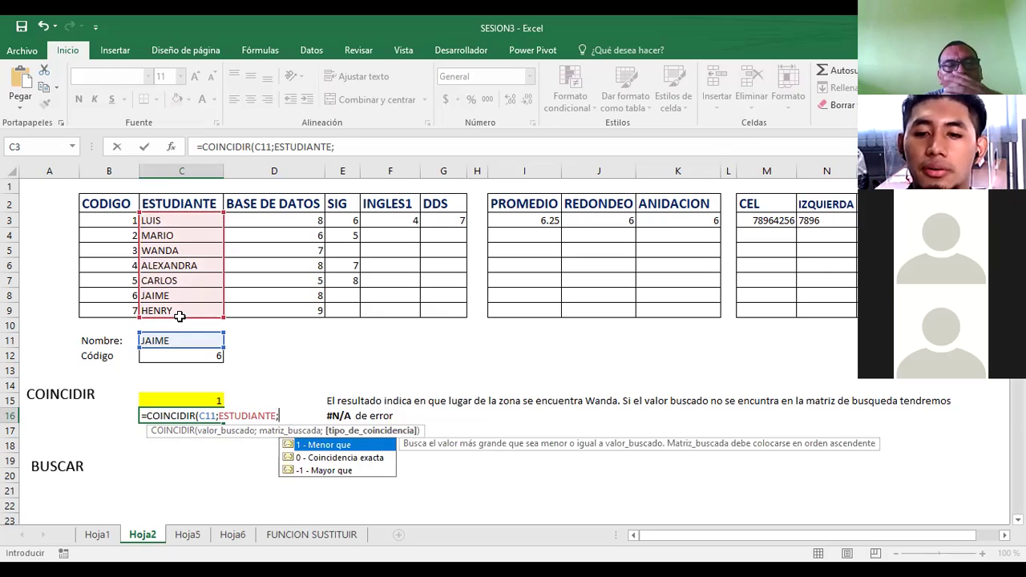
type("0")
type(")")
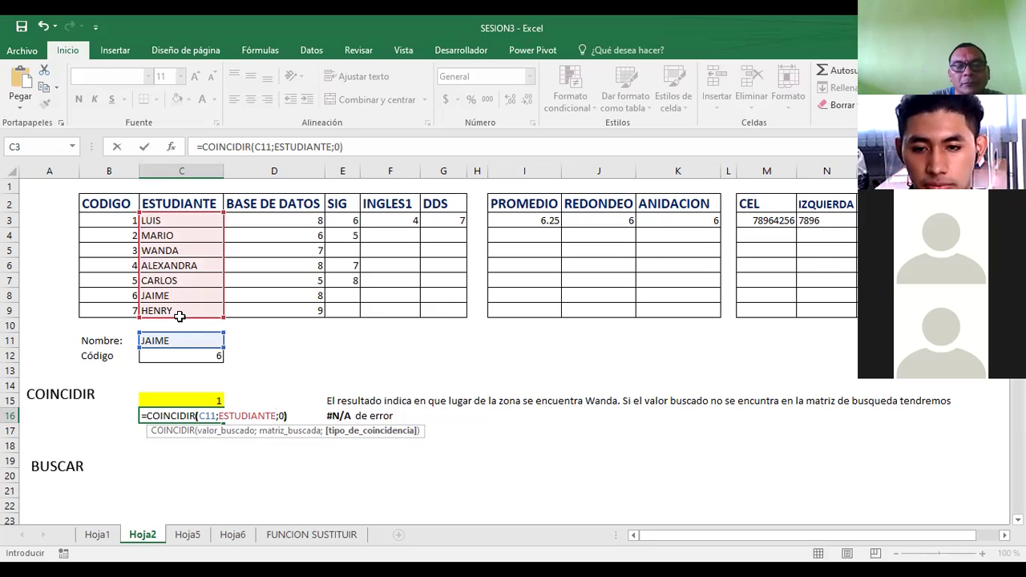
key("Return")
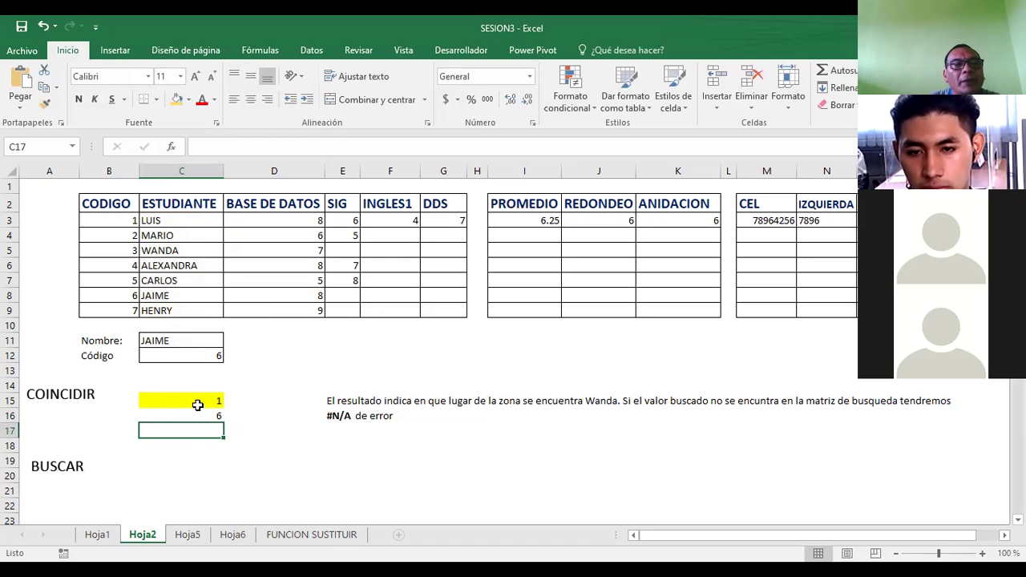
left_click(171, 338)
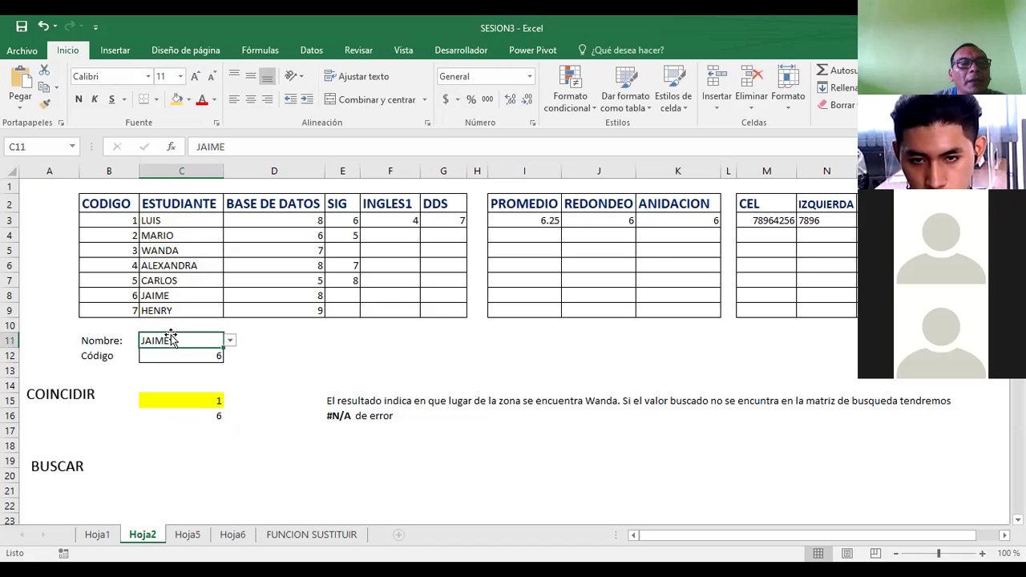
left_click(189, 420)
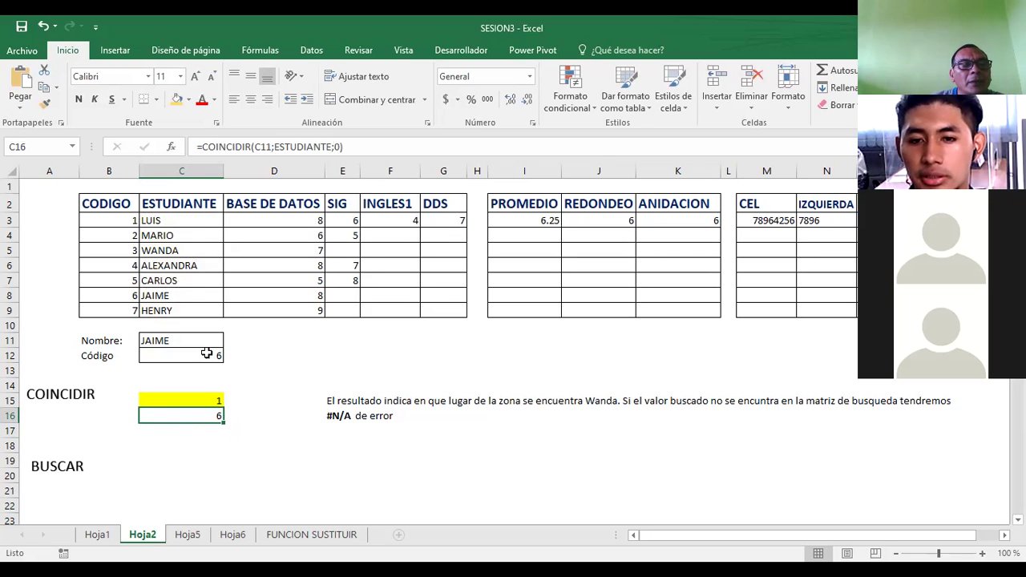
left_click(160, 341)
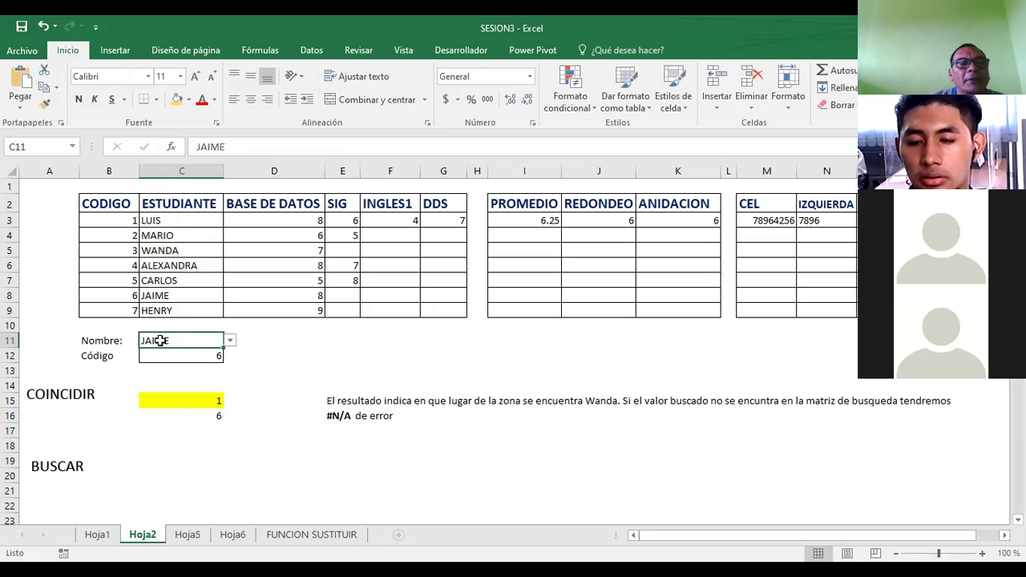
left_click(230, 341)
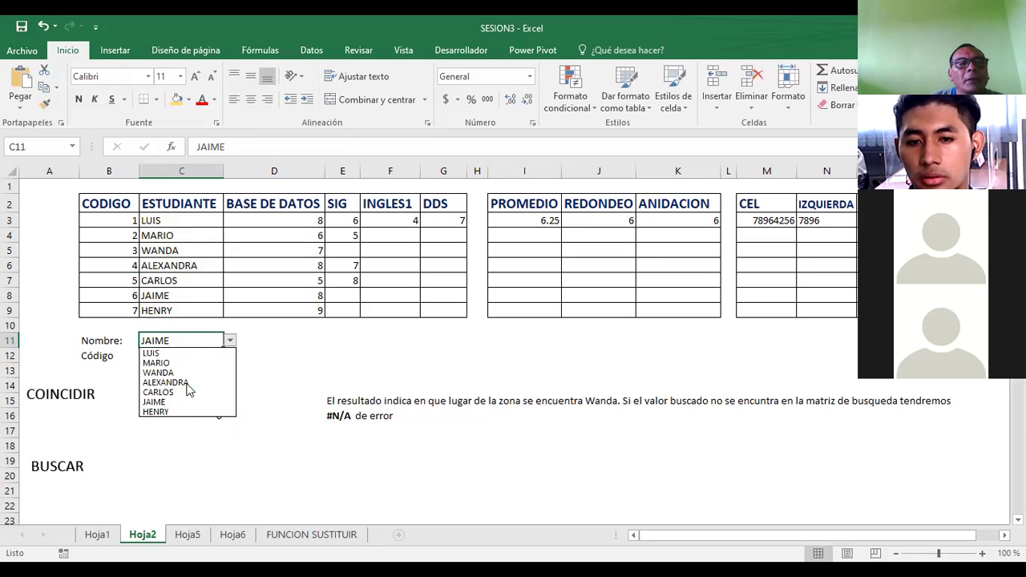
left_click(188, 383)
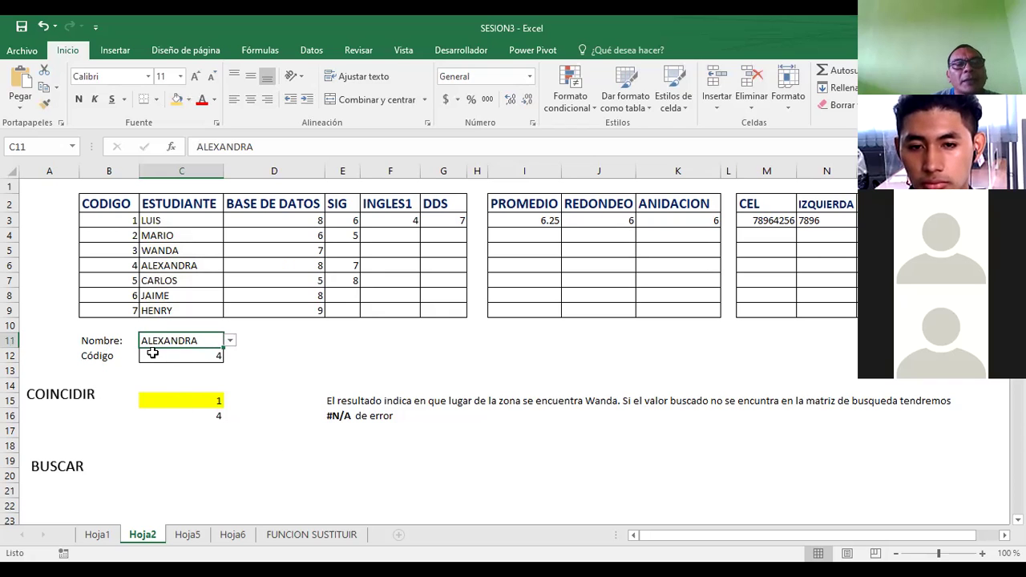
left_click(274, 361)
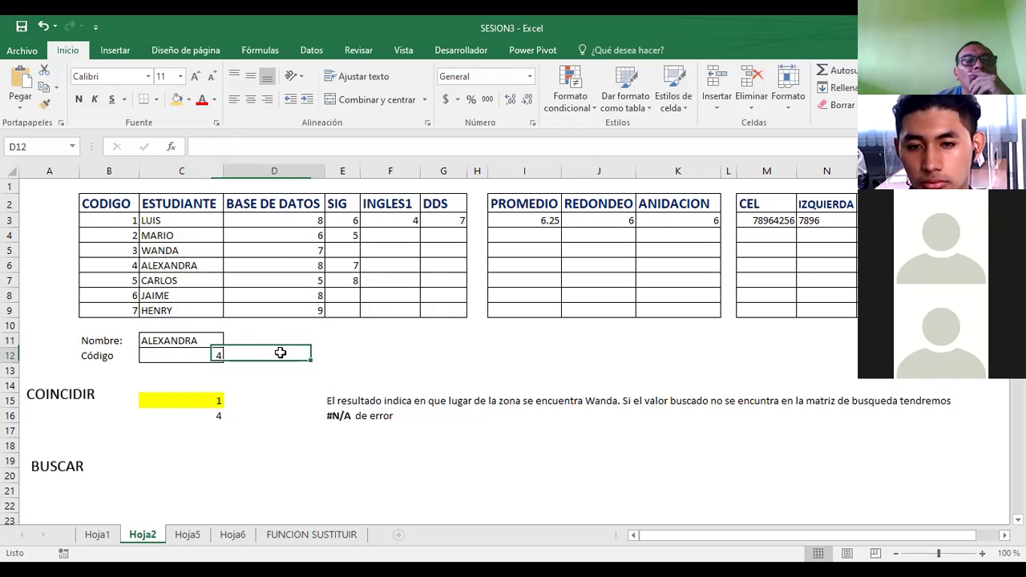
left_click(185, 339)
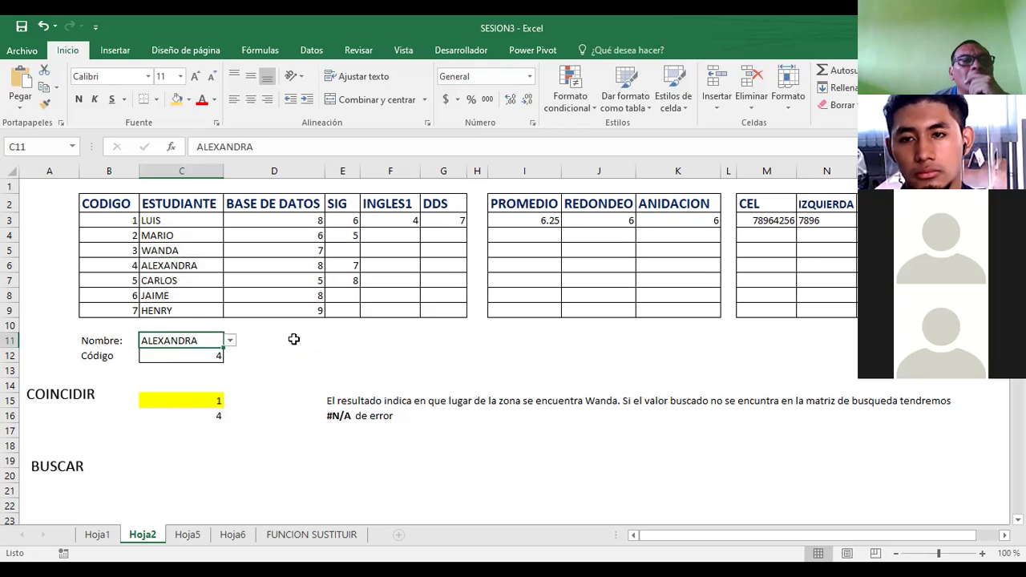
left_click(230, 343)
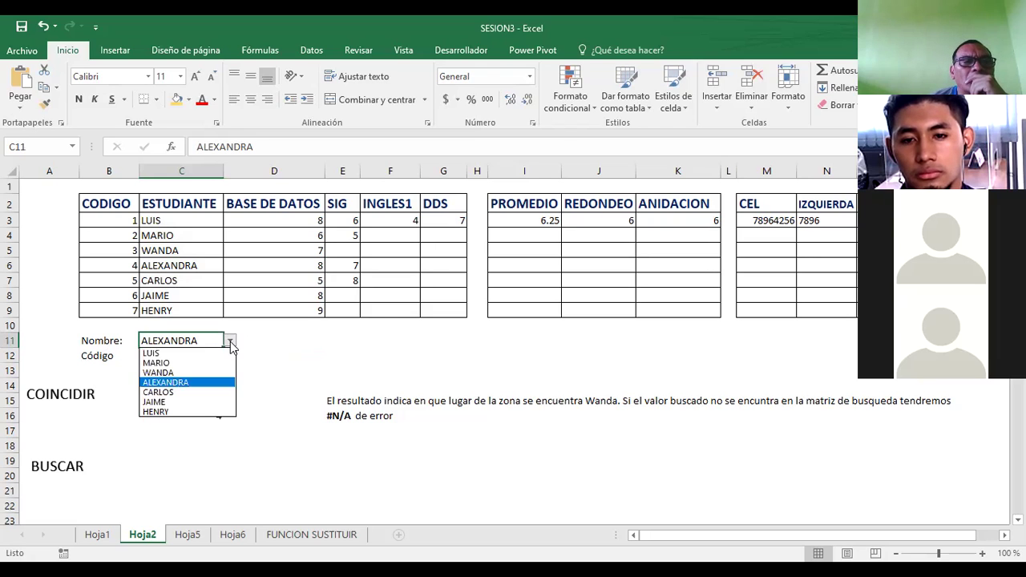
left_click(163, 353)
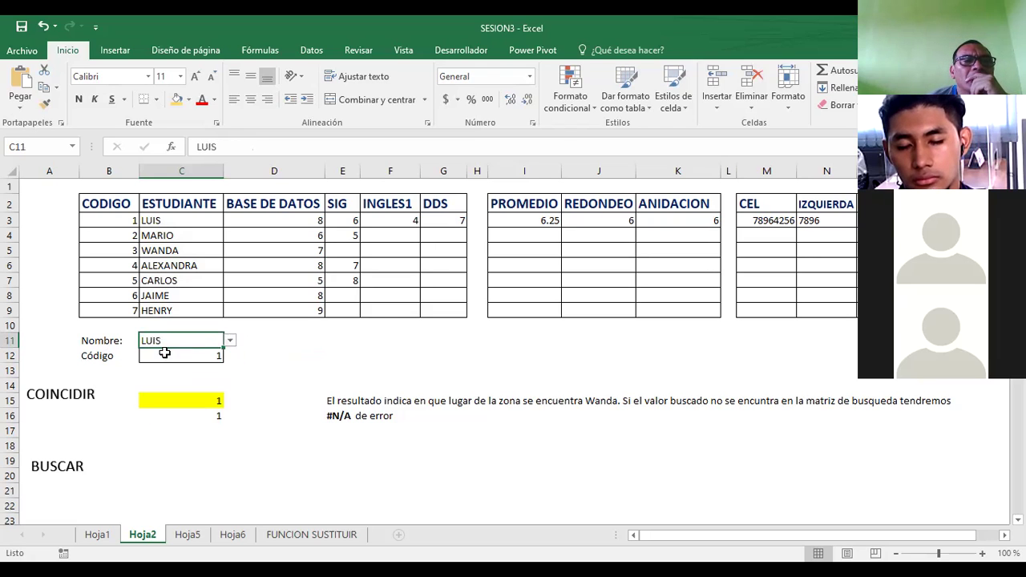
left_click(230, 341)
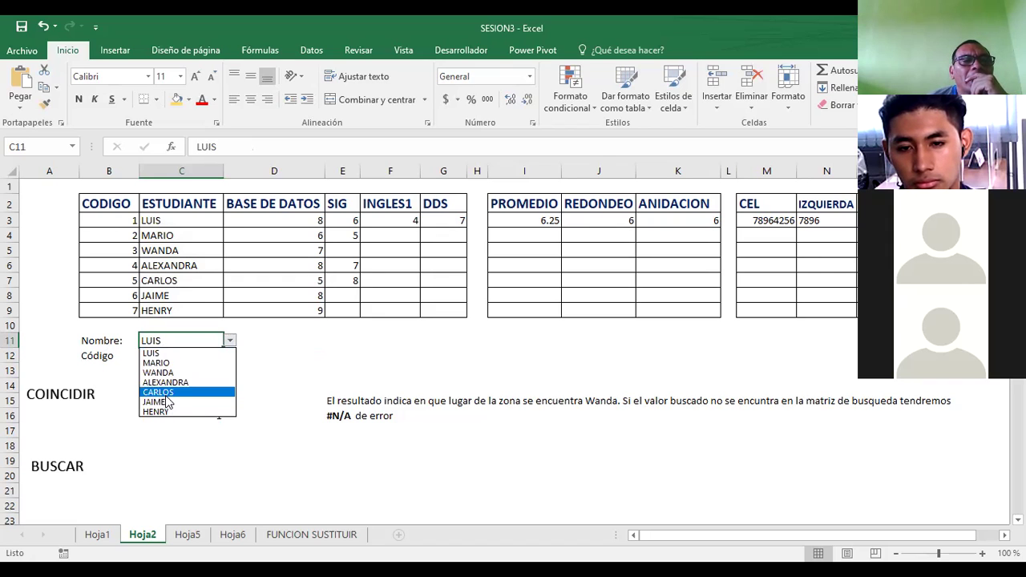
left_click(168, 402)
left_click(312, 359)
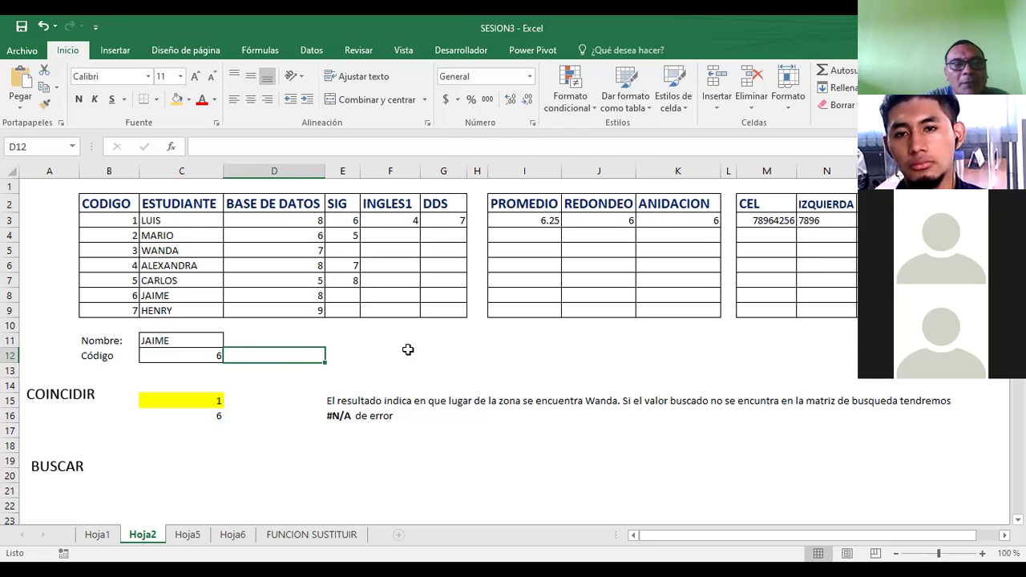
- Check E15 and C11, then switch to the empty Hoja5 sheet
left_click(329, 401)
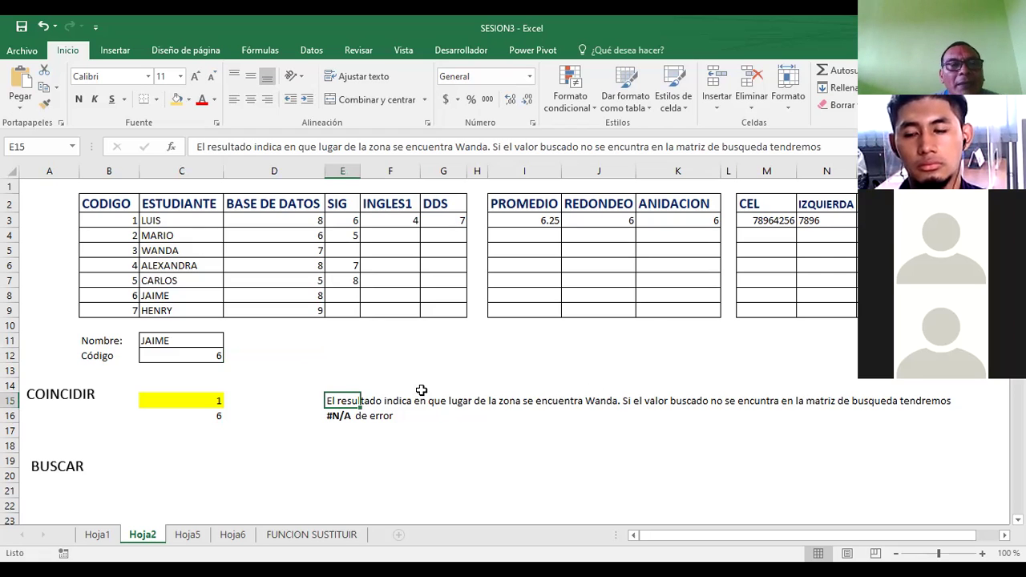
left_click(162, 339)
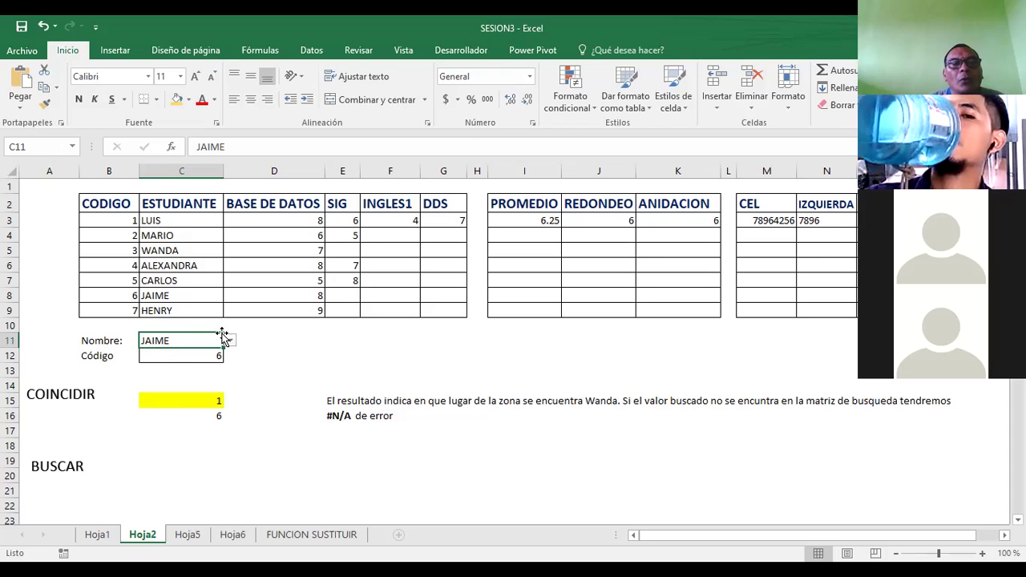
scroll(217, 345, "down", 2)
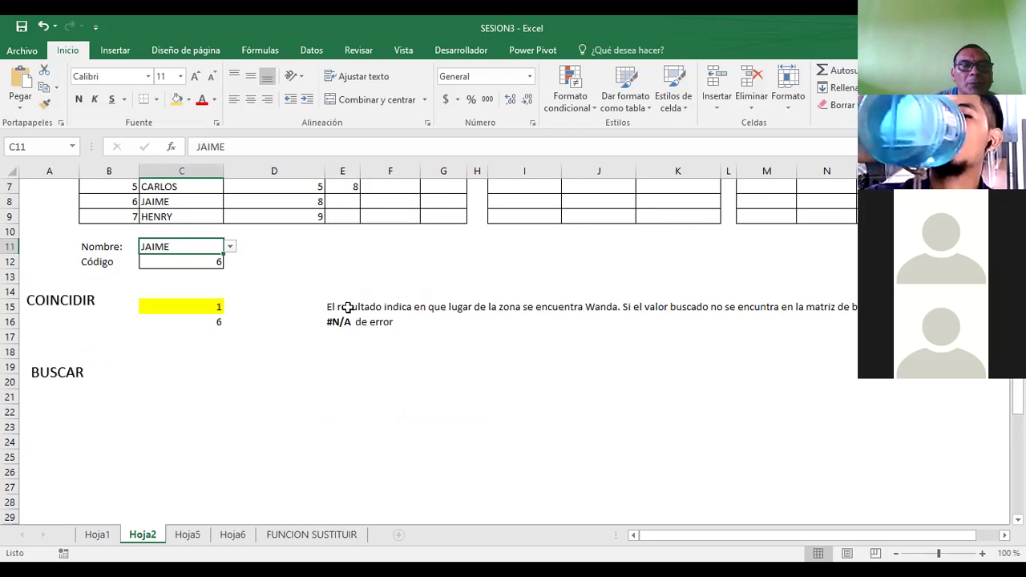
left_click(187, 535)
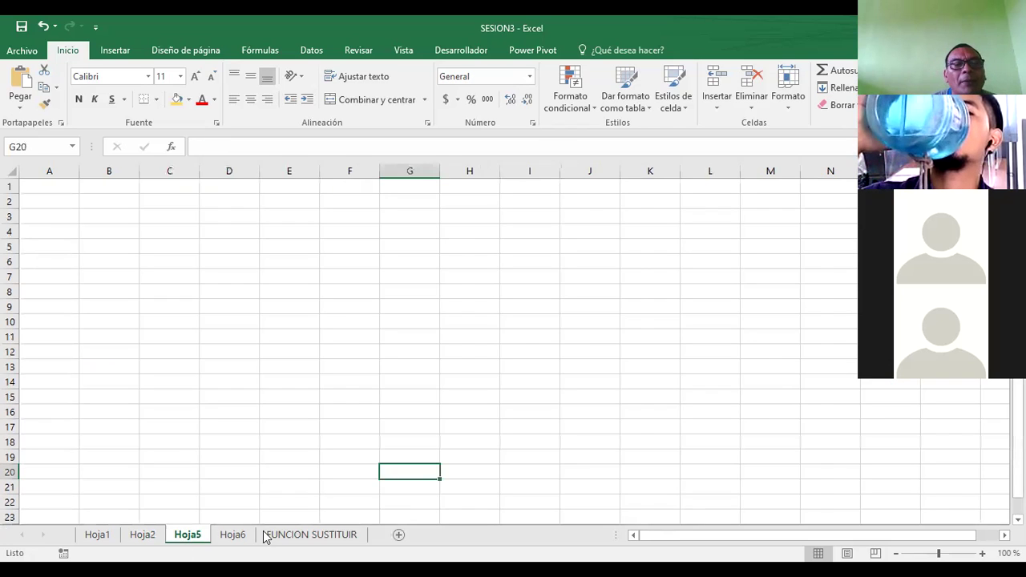
- Switch to Hoja6 and select the code letter in A12
left_click(233, 535)
left_click(72, 353)
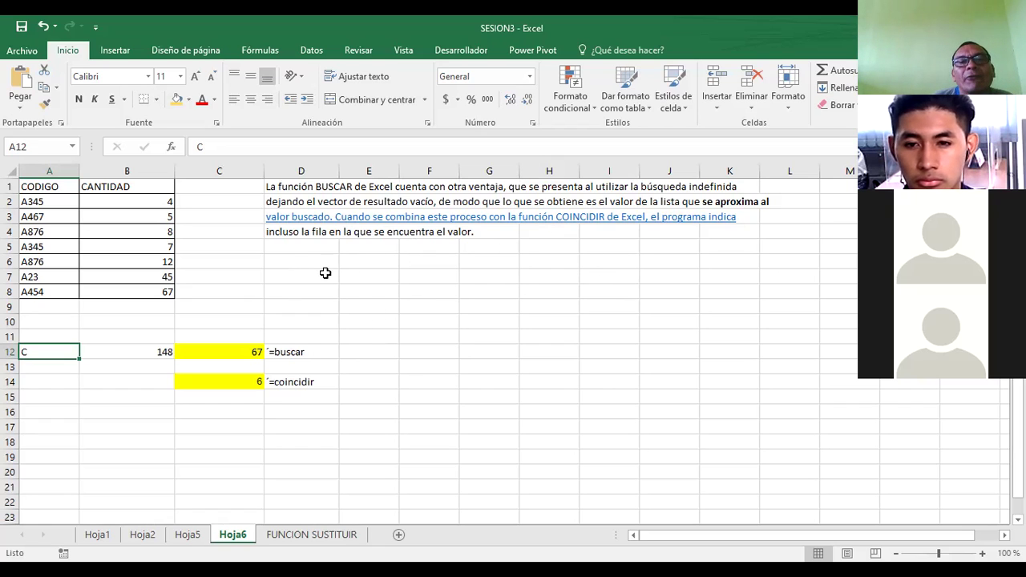
- Inspect C12's BUSCAR formula, then cancel the edit so it still returns 67
left_click(393, 279)
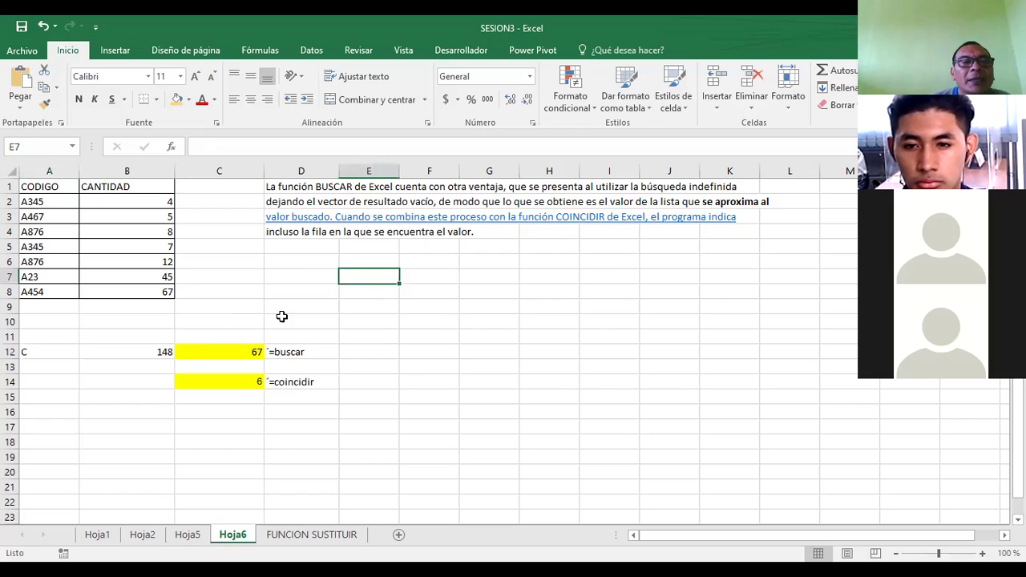
left_click(230, 353)
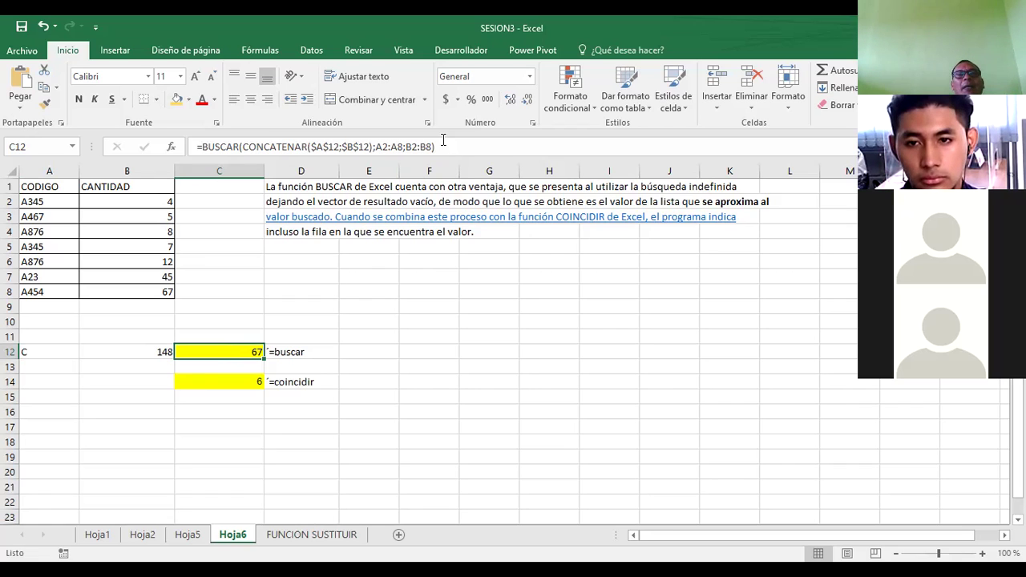
left_click_drag(442, 143, 155, 146)
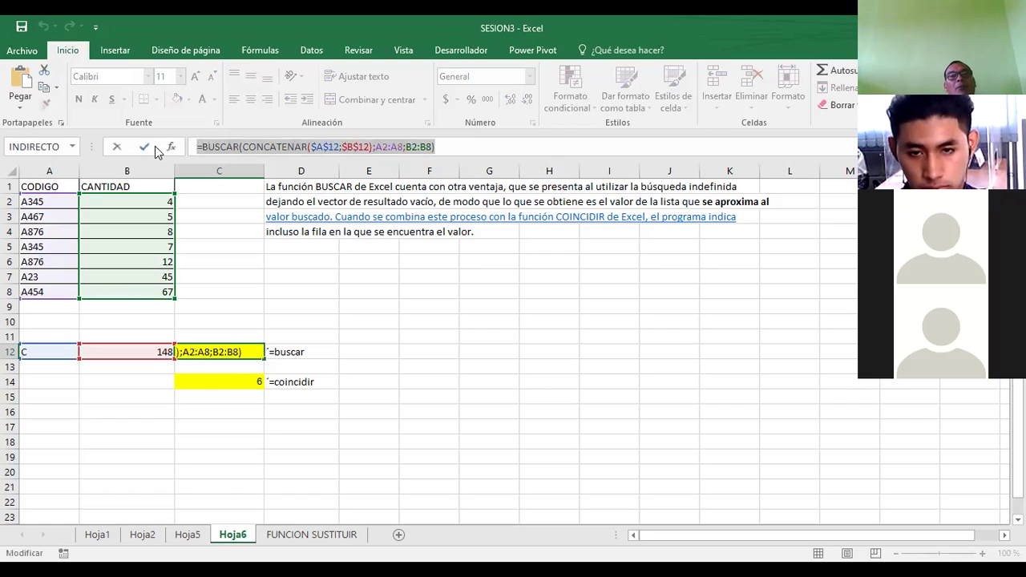
type("=")
left_click(371, 307)
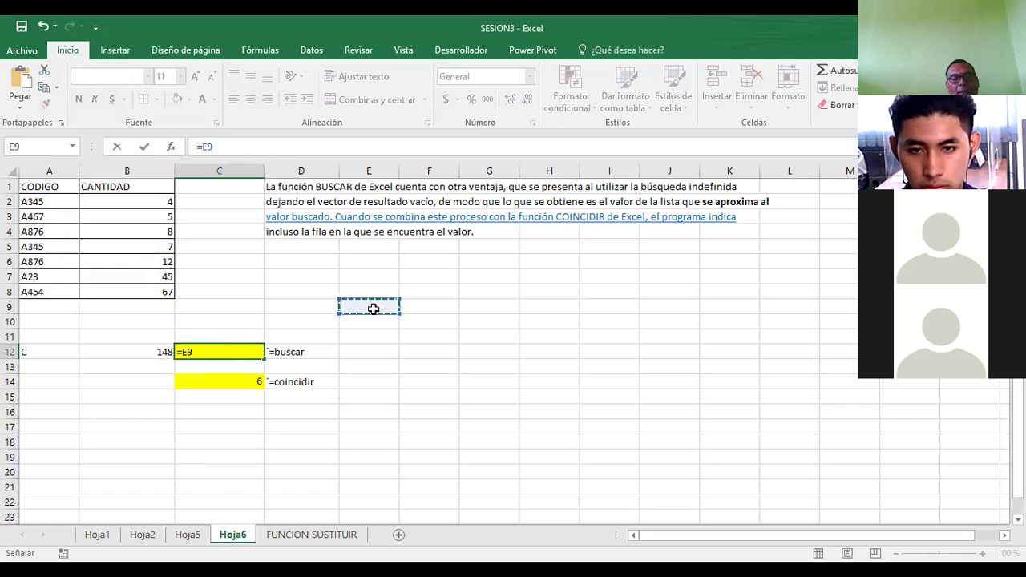
key("ctrl+v")
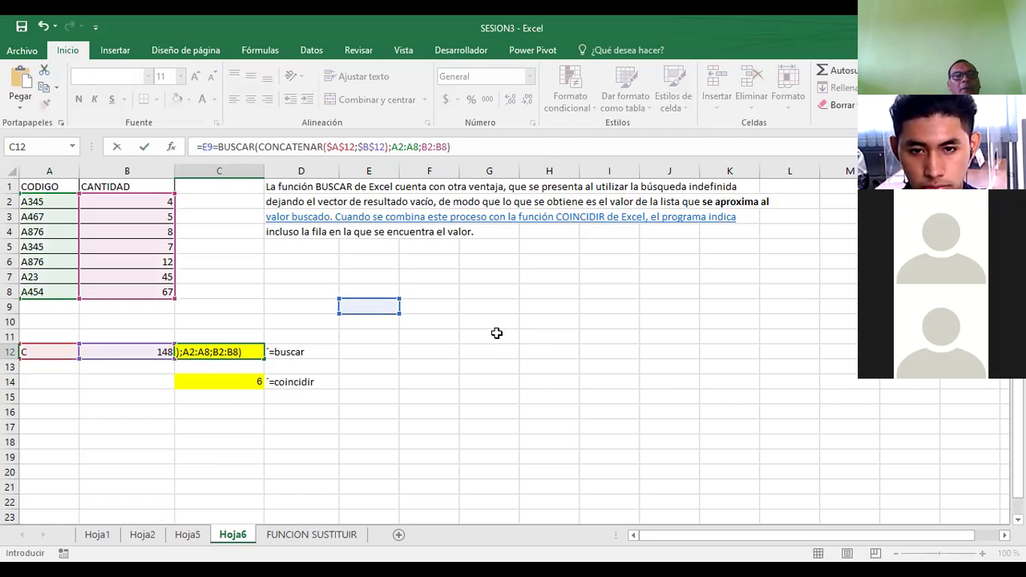
key("Escape")
key("ctrl+v")
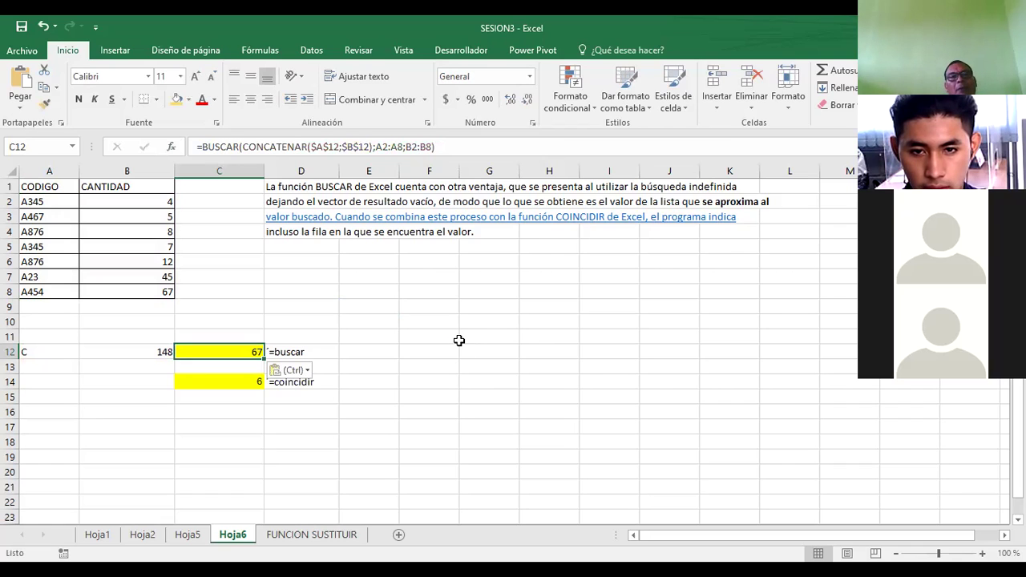
left_click(375, 292)
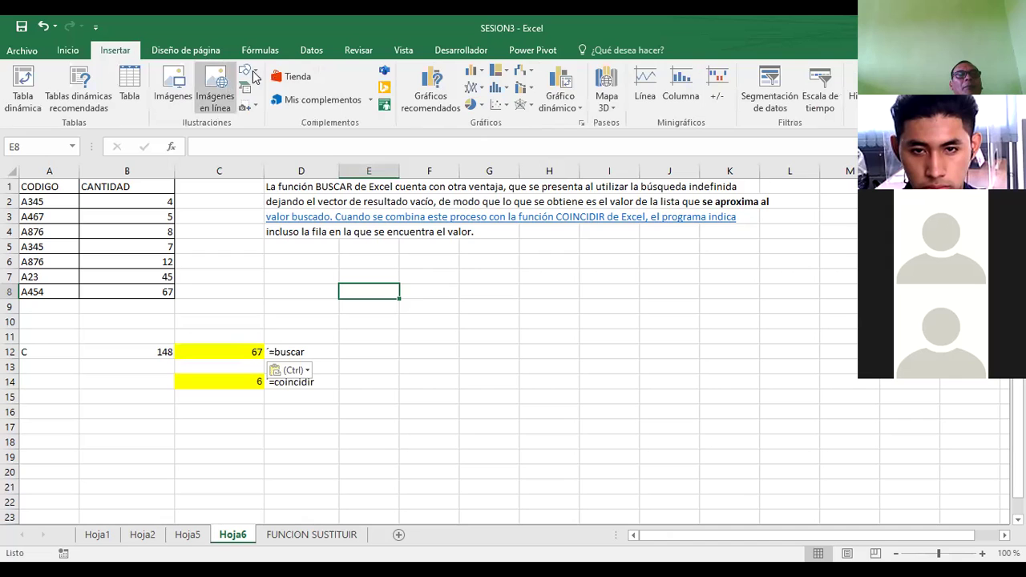
- Draw a rectangle shape to the right of the data
left_click(246, 70)
left_click(290, 105)
left_click_drag(435, 278, 744, 348)
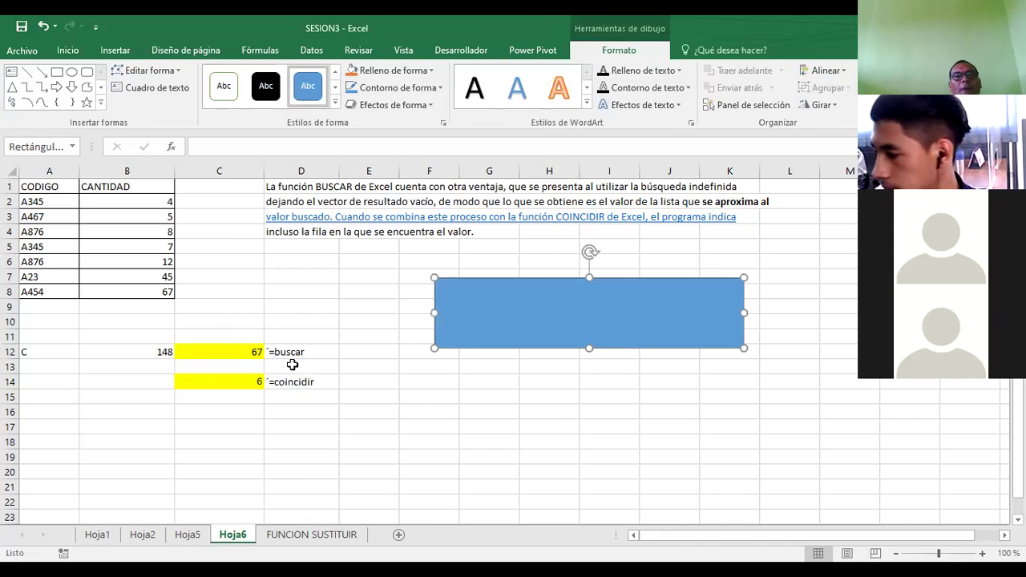
- Paste C12's BUSCAR formula text as a text box over the rectangle
left_click(220, 350)
left_click(458, 148)
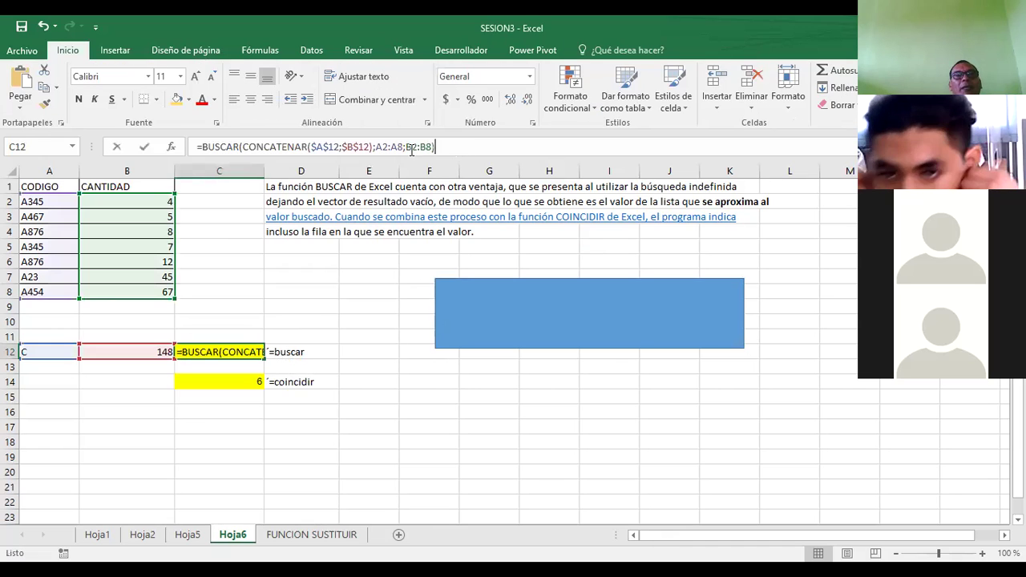
key("shift+Home")
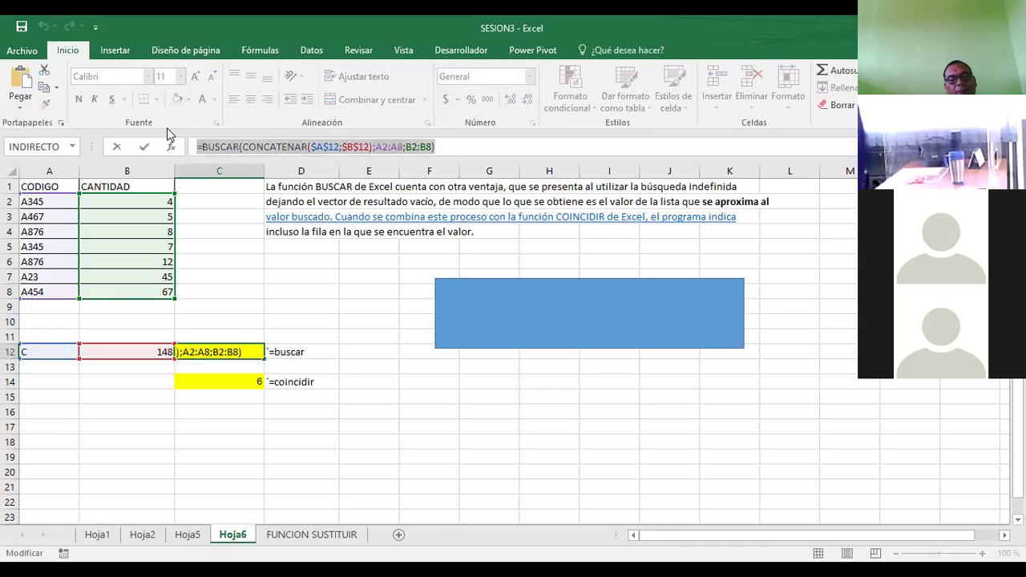
left_click(500, 306)
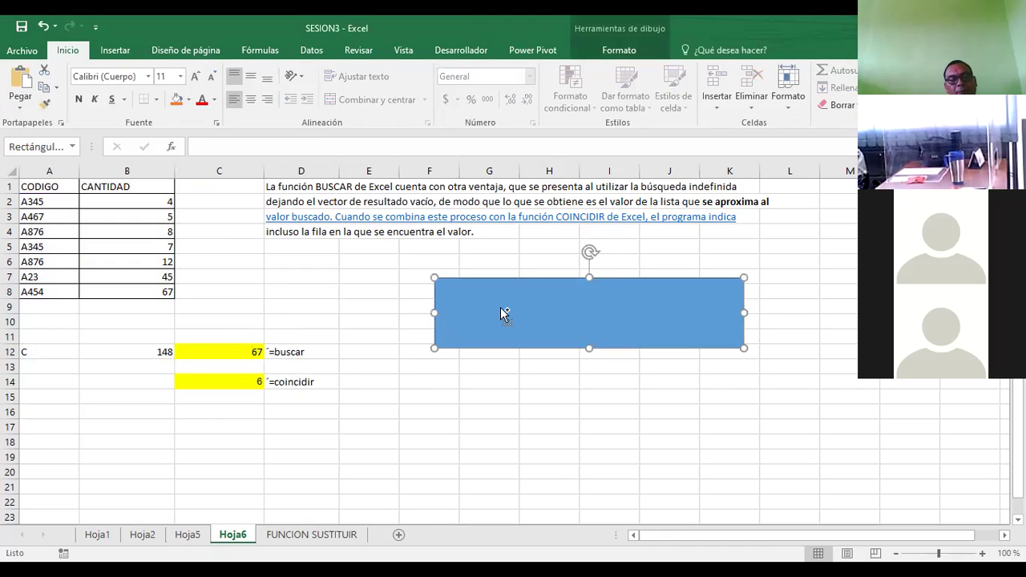
key("ctrl+v")
mouse_move(194, 343)
left_mouse_down()
mouse_move(458, 284)
mouse_move(769, 296)
left_mouse_up()
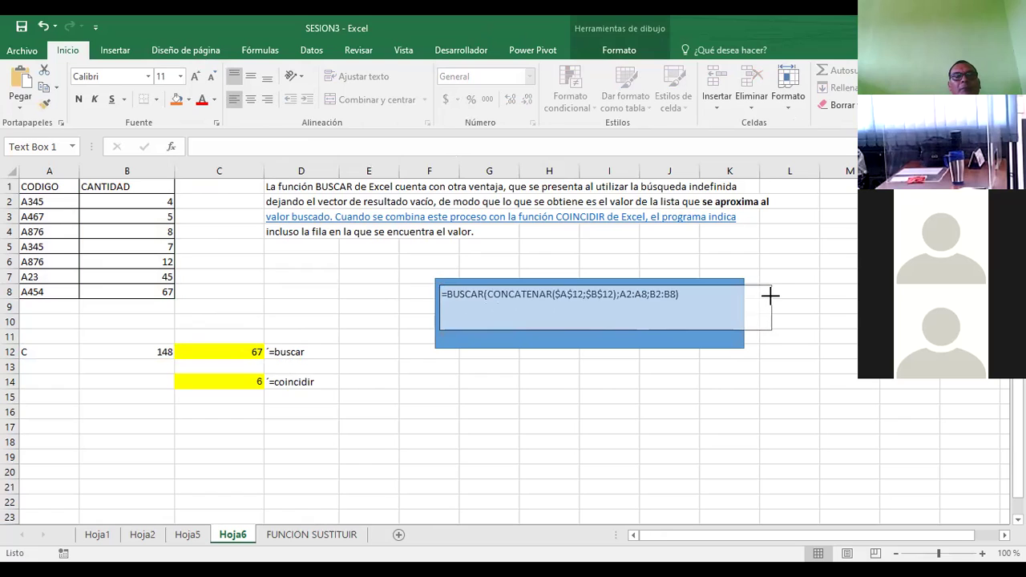
left_click(470, 409)
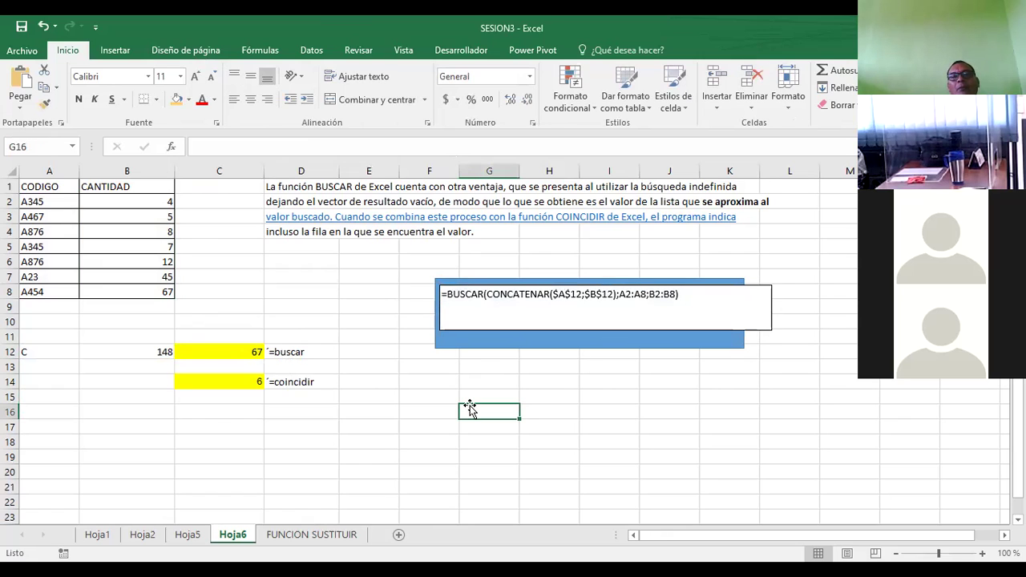
left_click(207, 353)
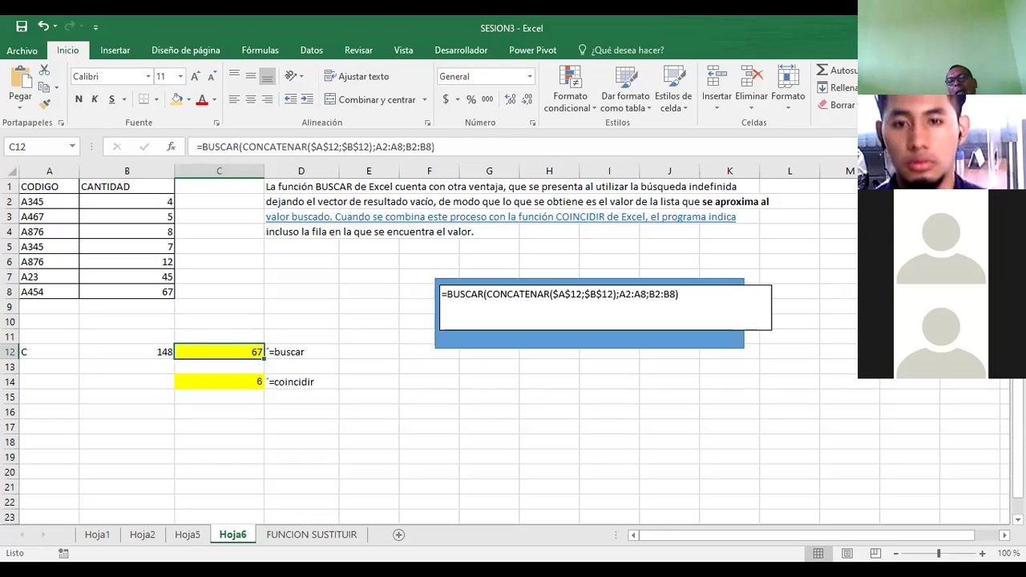
- Increase the formula text box font size to 16
scroll(474, 415, "down", 6)
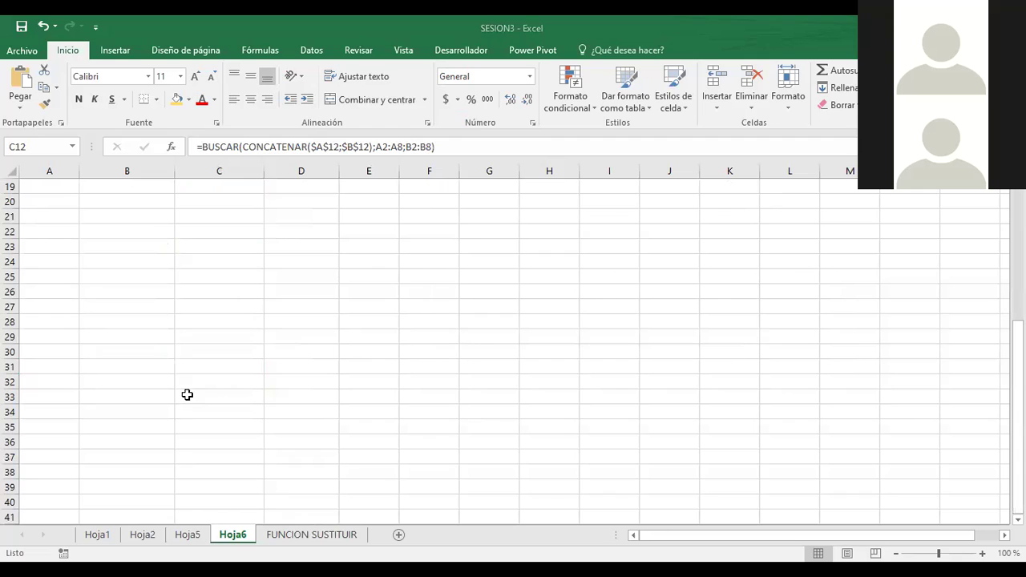
scroll(187, 394, "up", 6)
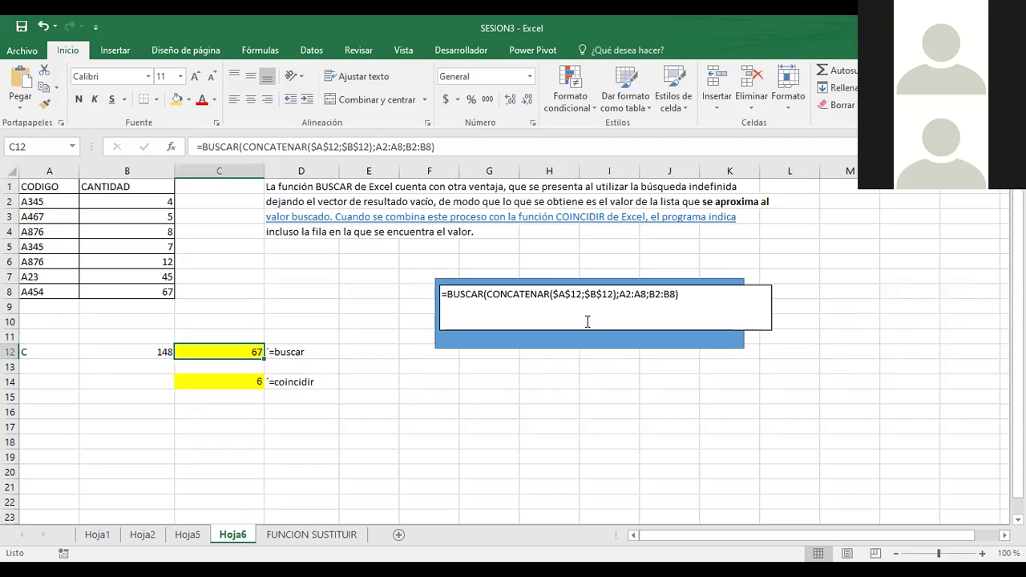
left_click_drag(706, 295, 439, 295)
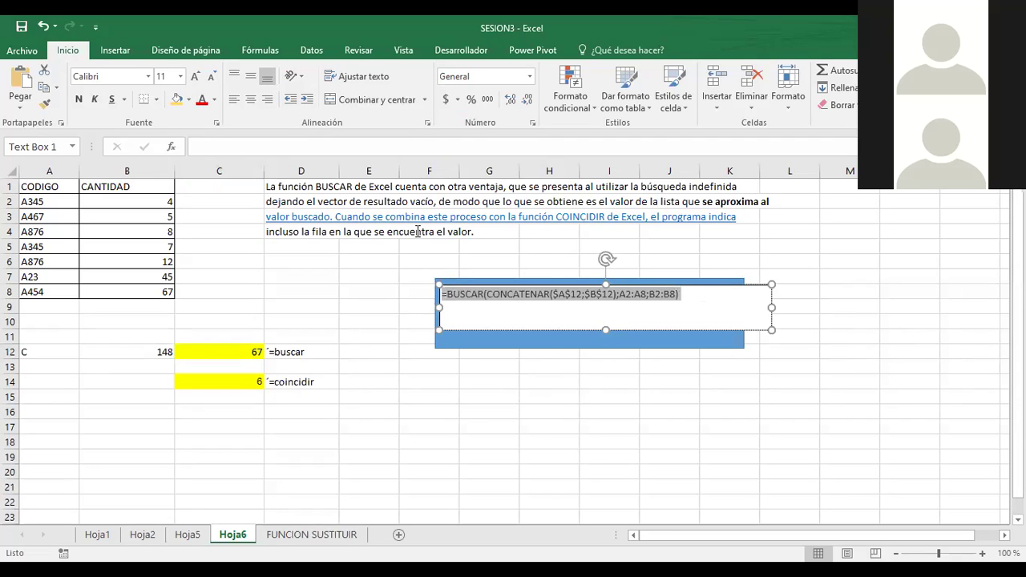
left_click(195, 76)
left_click(195, 76)
left_click(195, 76)
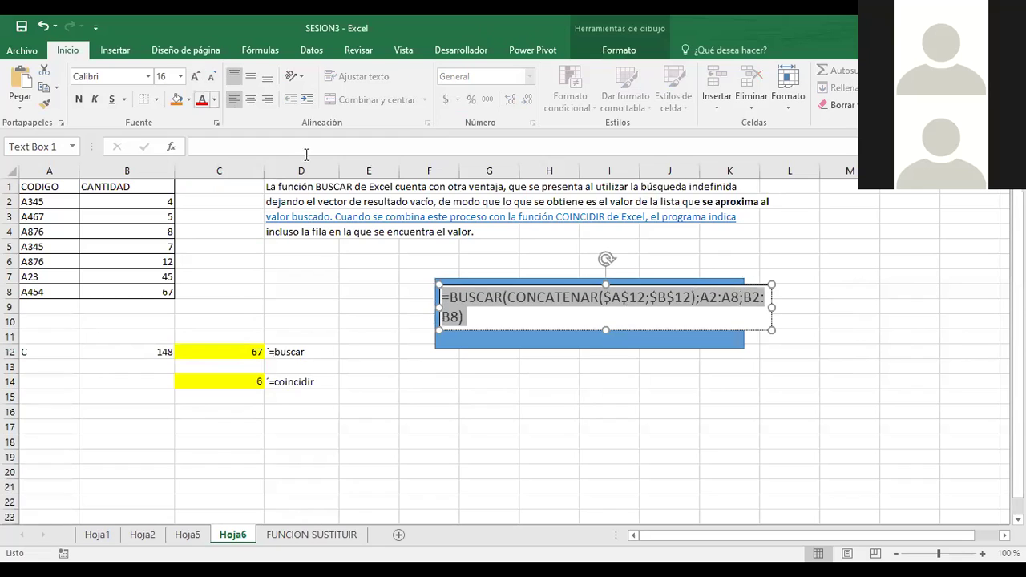
left_click(409, 309)
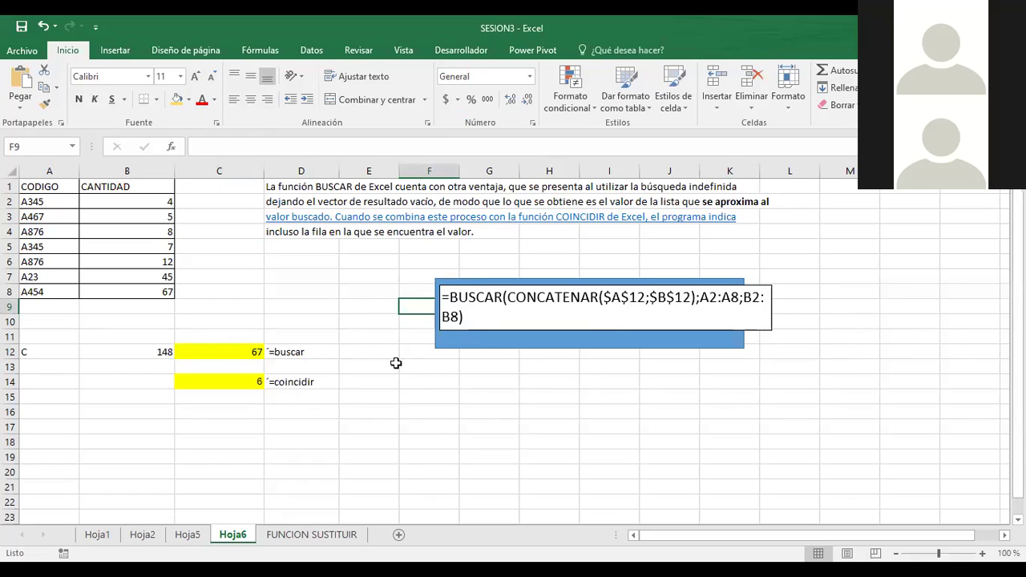
left_click(504, 308)
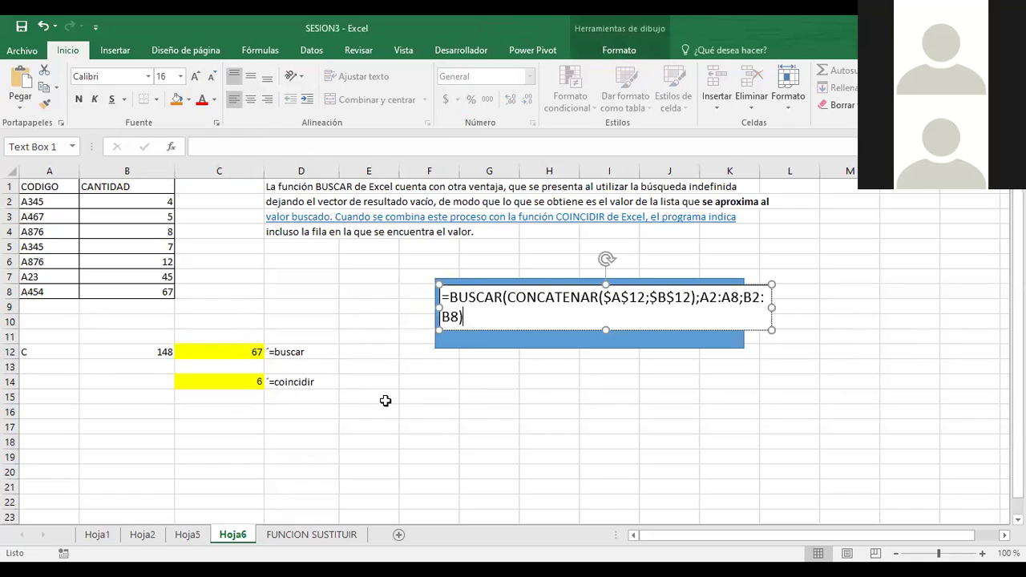
- View C12's formula and cancel an accidental change to it
left_click(229, 353)
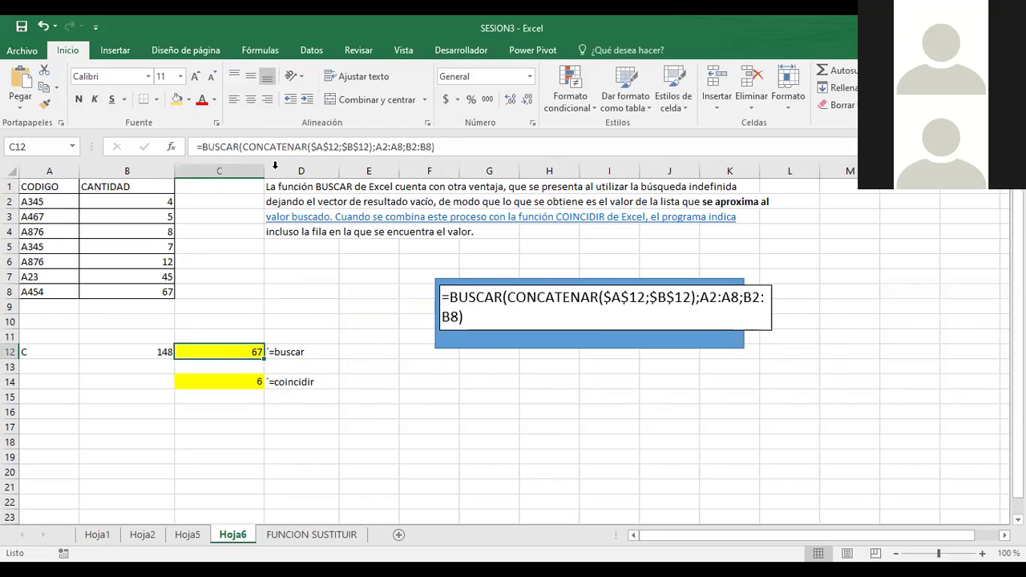
left_click(461, 146)
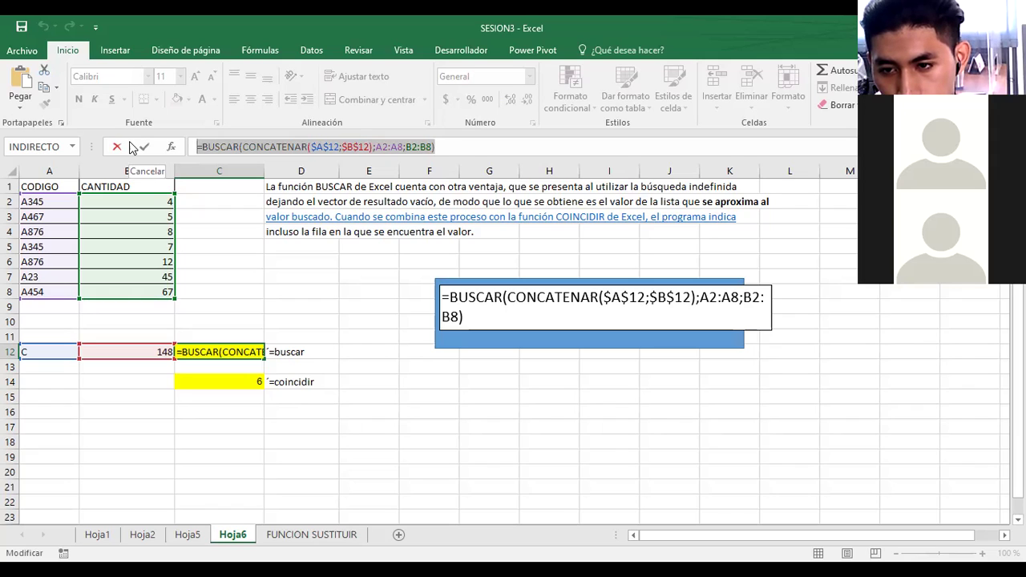
left_click(301, 276)
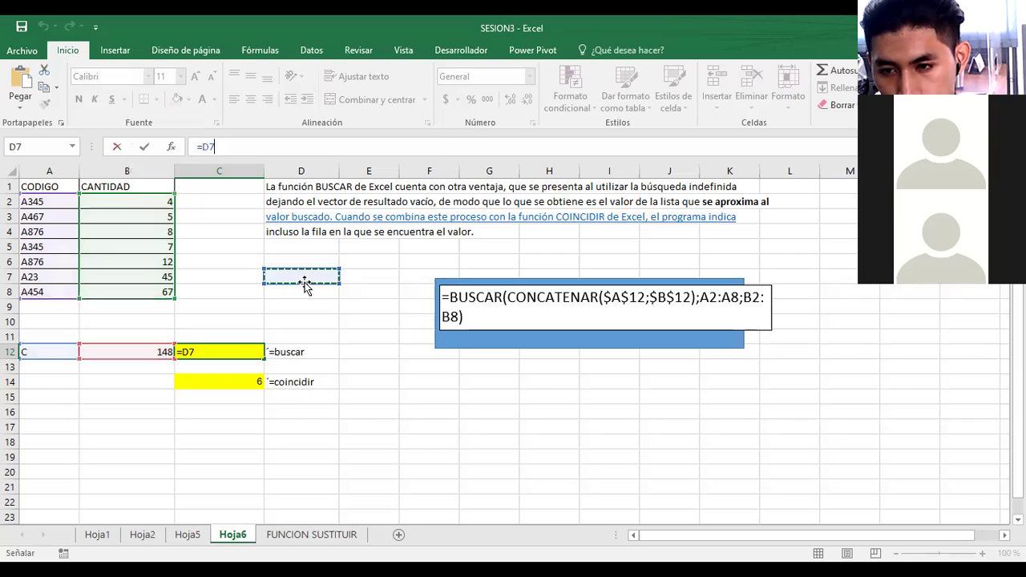
key("Escape")
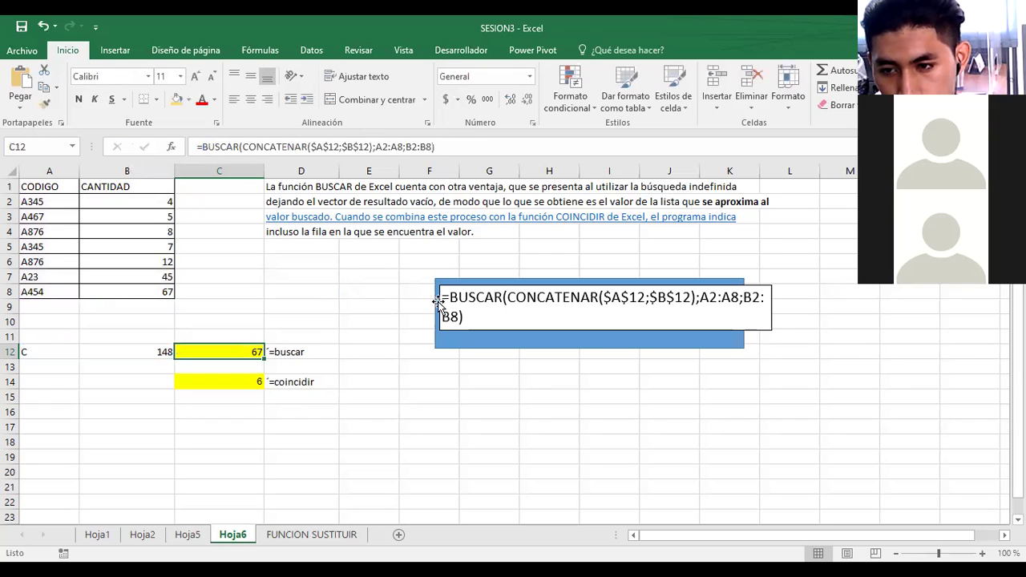
- Widen and reposition the rectangle and text box so the formula fits one line
left_click(435, 302)
left_click_drag(434, 313, 348, 315)
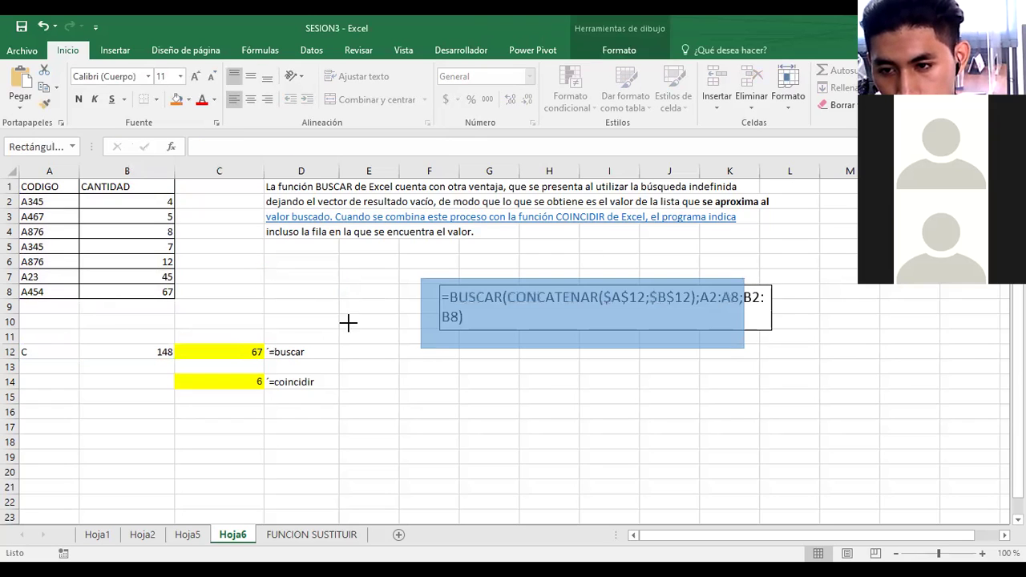
left_click_drag(581, 331, 628, 319)
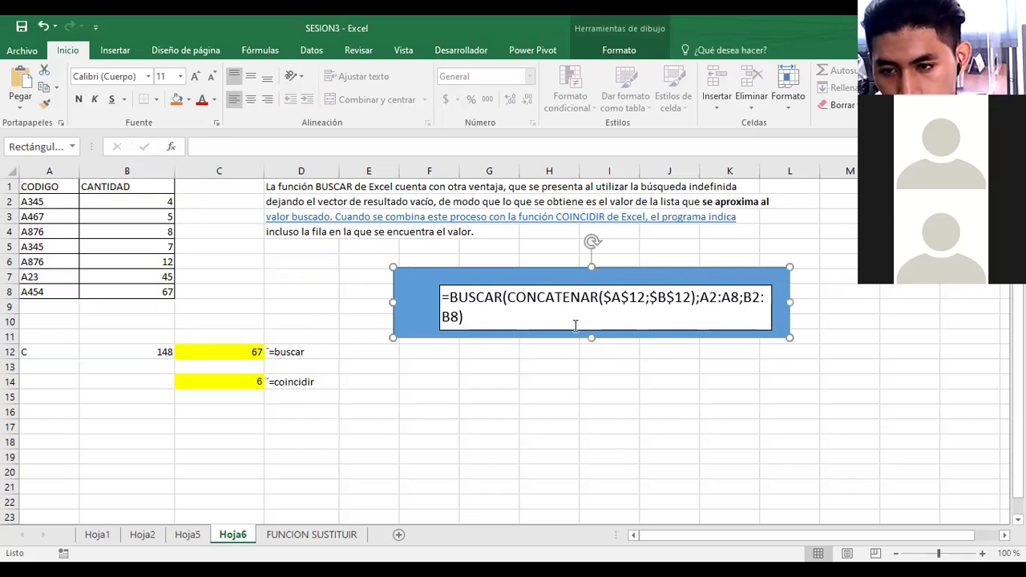
left_click(469, 319)
left_click_drag(441, 305, 401, 308)
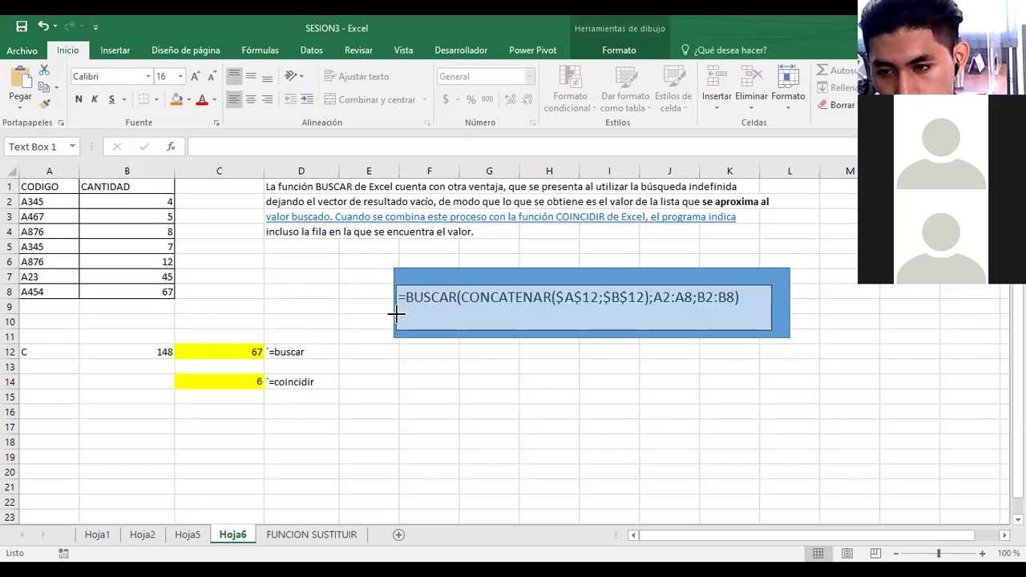
left_click(423, 398)
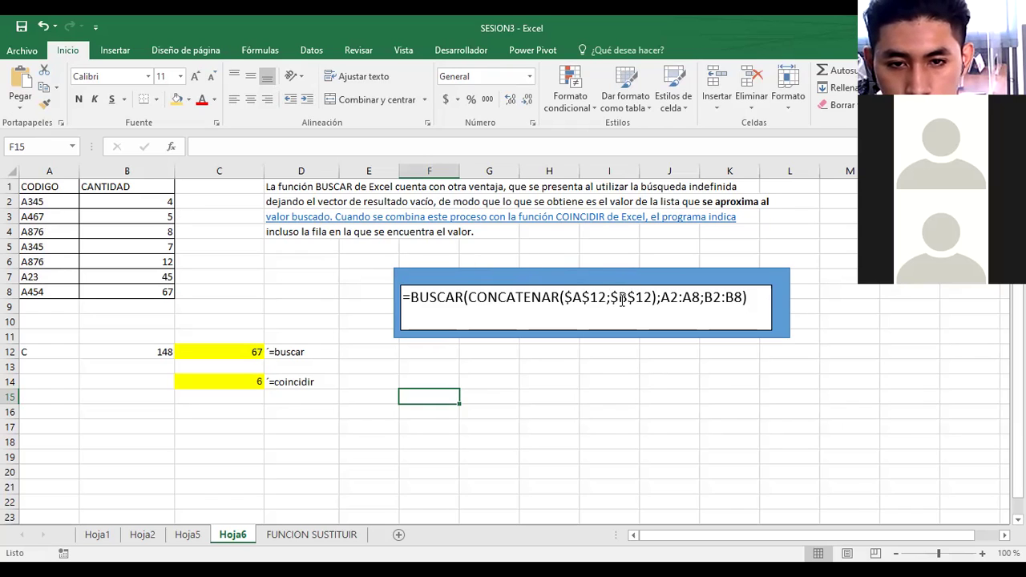
- Review A8's last code A454, C12's lookup formula and B12's SUMA total, then select A12, which holds C
left_click(32, 291)
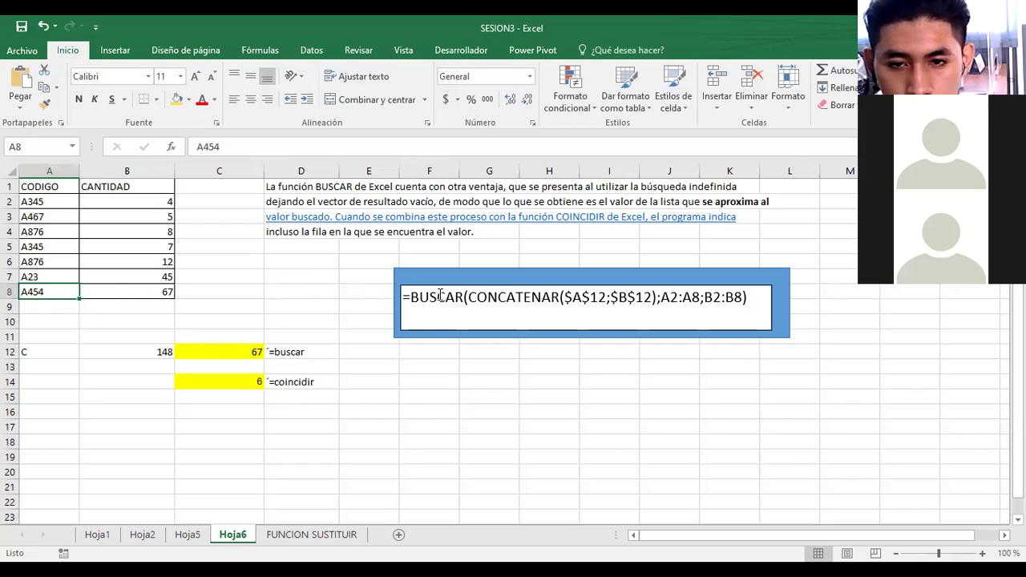
left_click(230, 354)
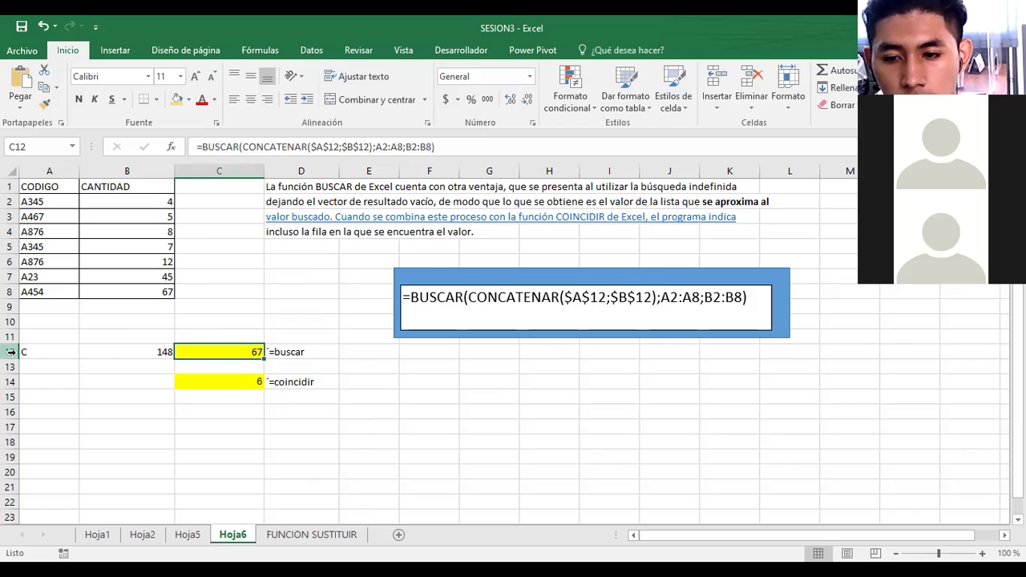
left_click(37, 353)
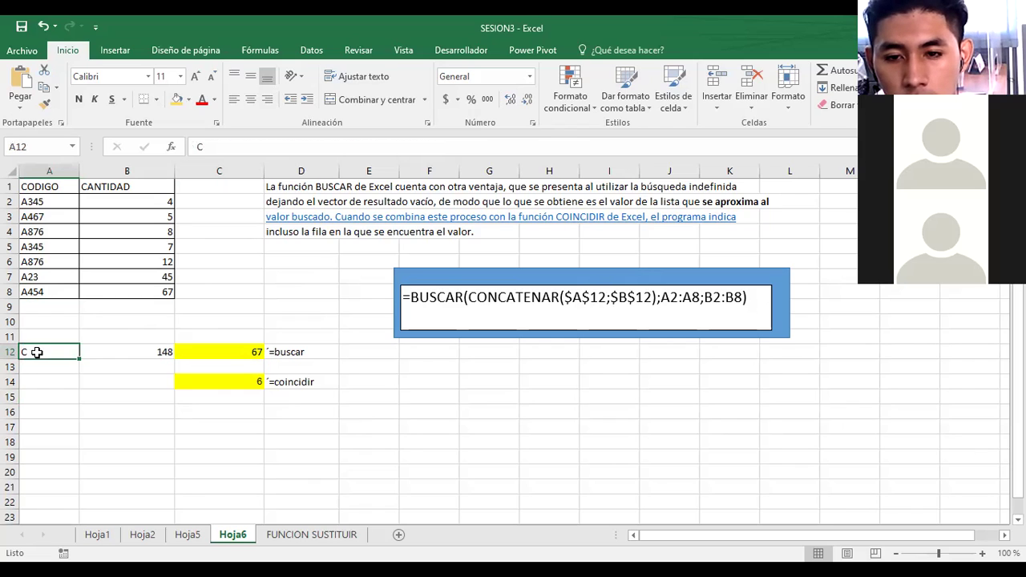
left_click(144, 353)
left_click(57, 353)
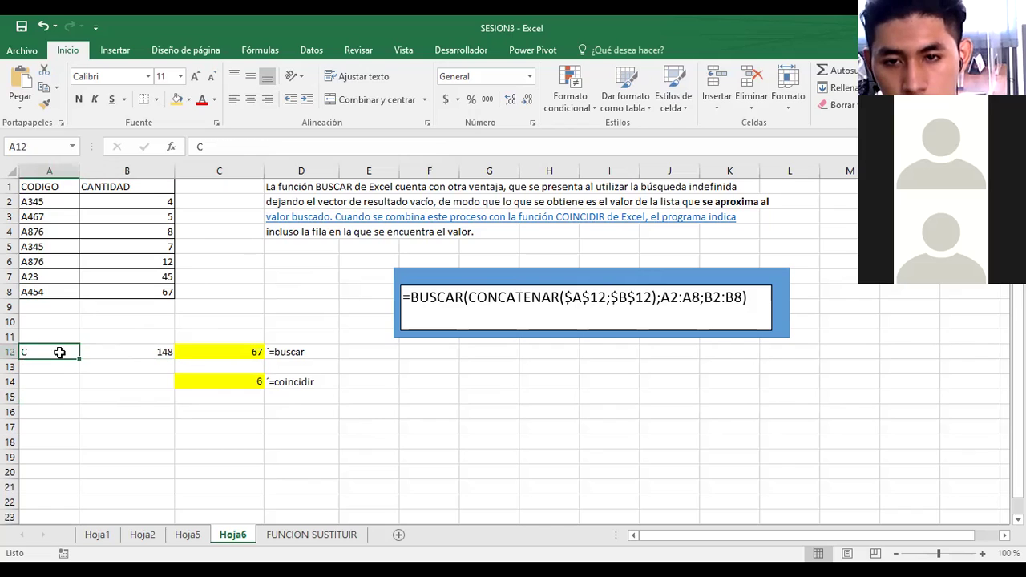
left_click(133, 354)
left_click(30, 351)
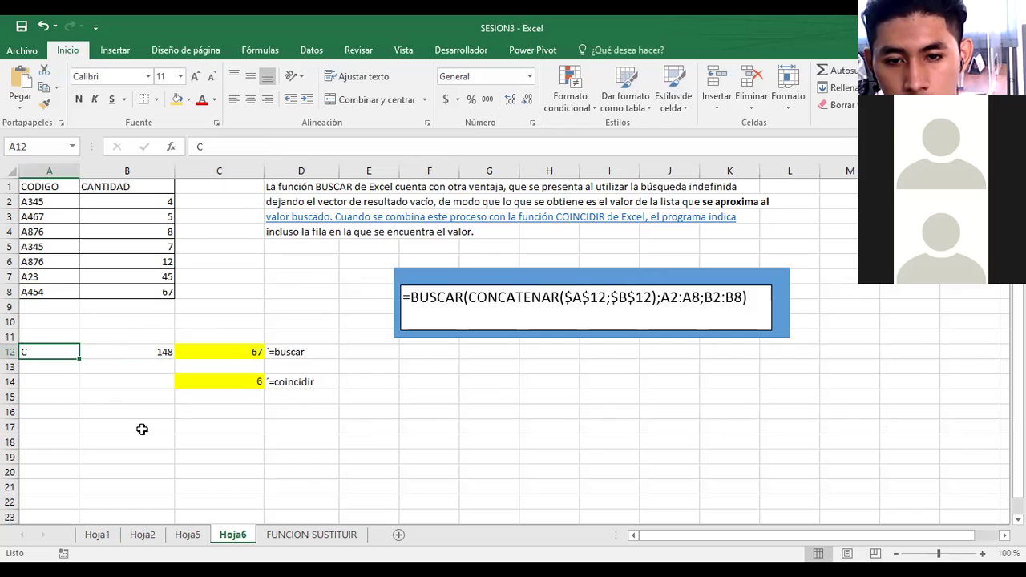
- Clear A12 and retype C, then try A, which makes C12 return #N/A
key("Delete")
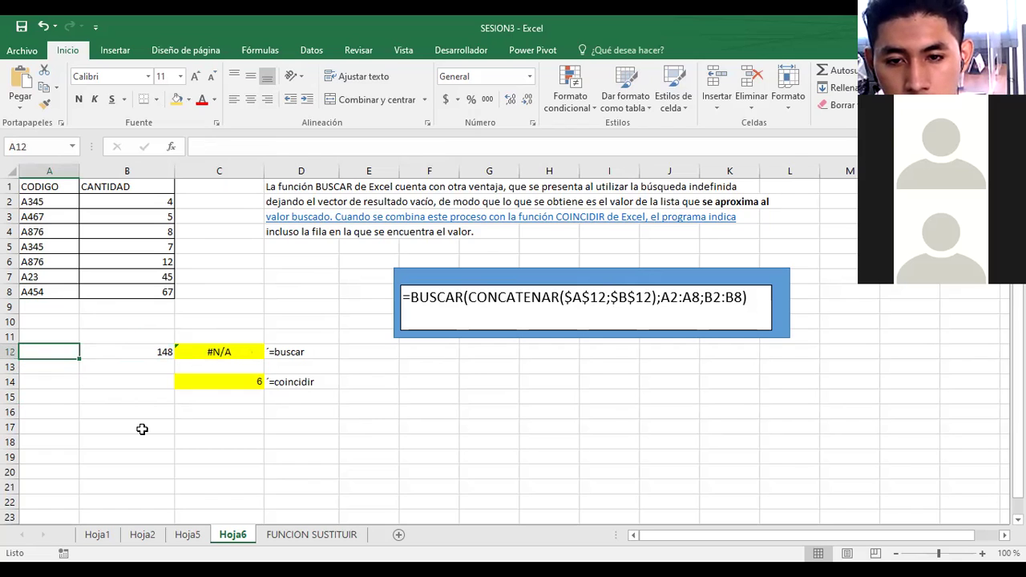
type("C")
key("Up")
key("Down")
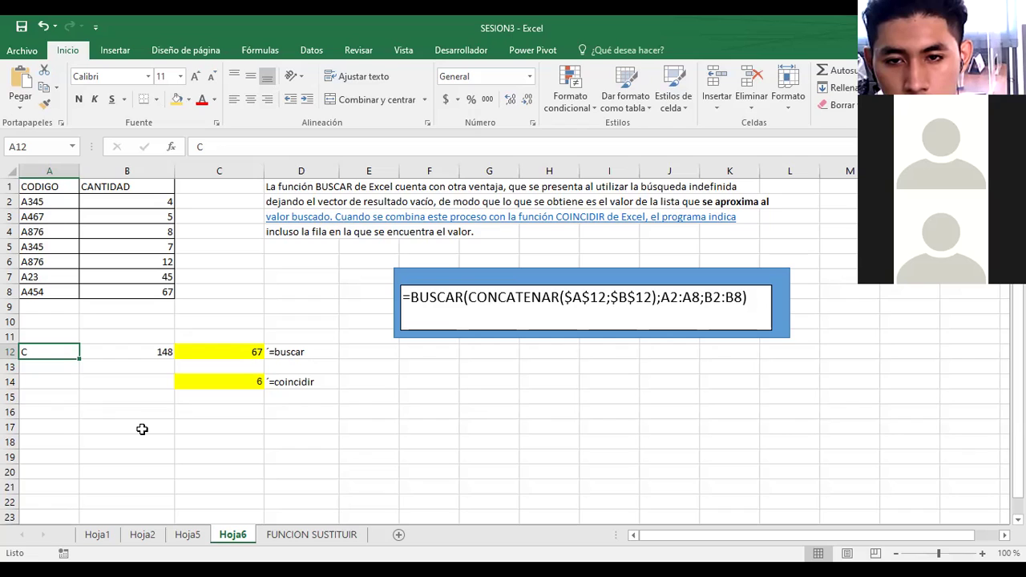
type("A")
key("Return")
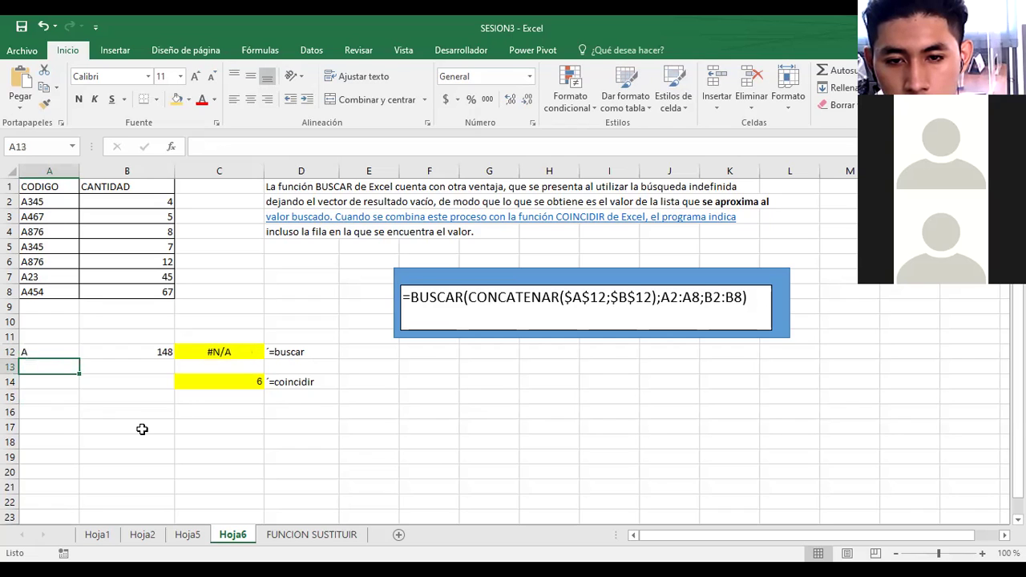
- Enter C again, then leave B as the code in A12, and select A12:B12
key("Up")
type("C")
key("Up")
key("Down")
type("B")
key("Return")
key("Up")
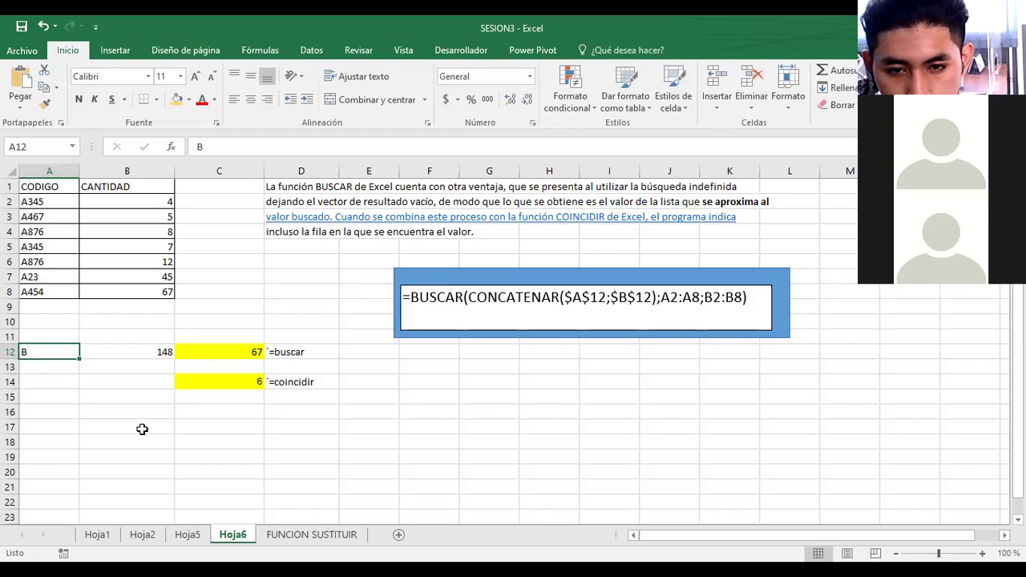
left_click(102, 352, "shift")
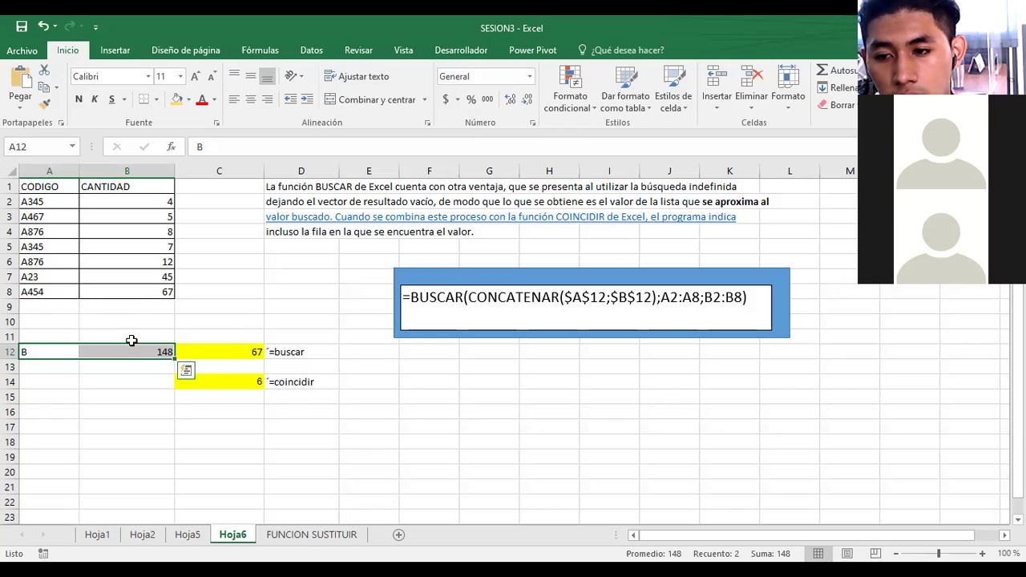
left_click(132, 340)
left_click(180, 348)
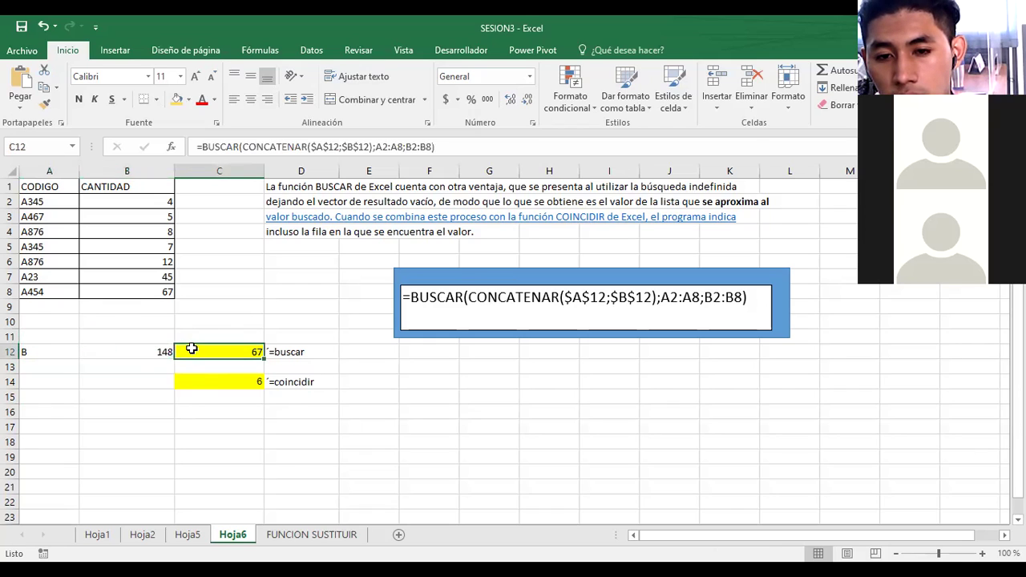
left_click(118, 352)
left_click(160, 336)
left_click(201, 351)
left_click(152, 350)
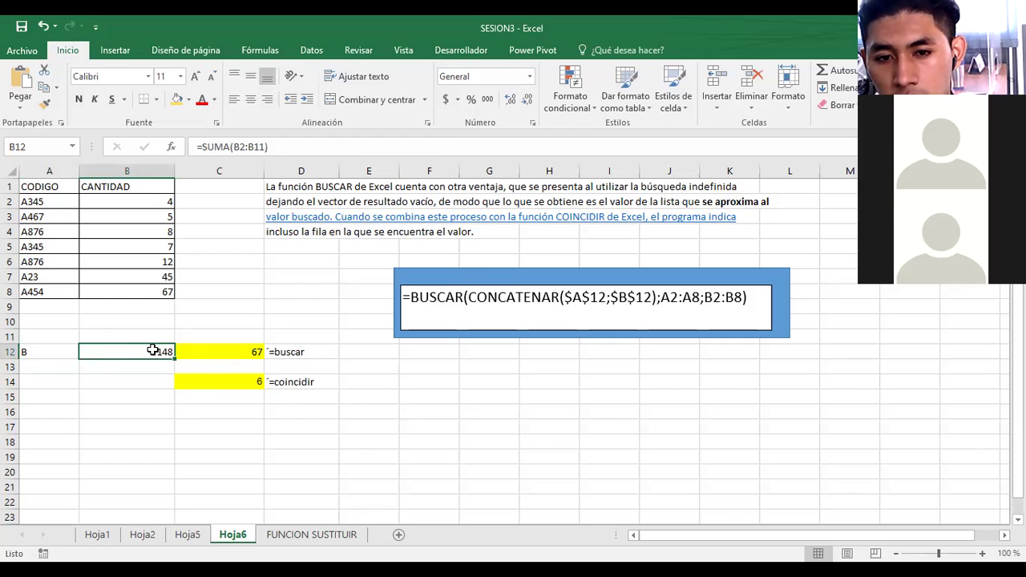
left_click(232, 357)
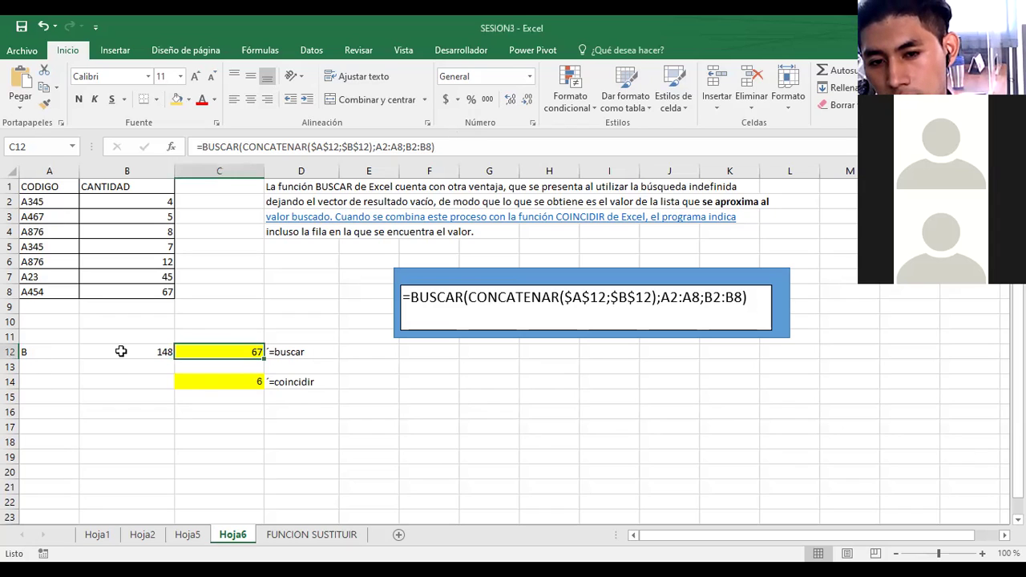
left_click_drag(39, 351, 124, 351)
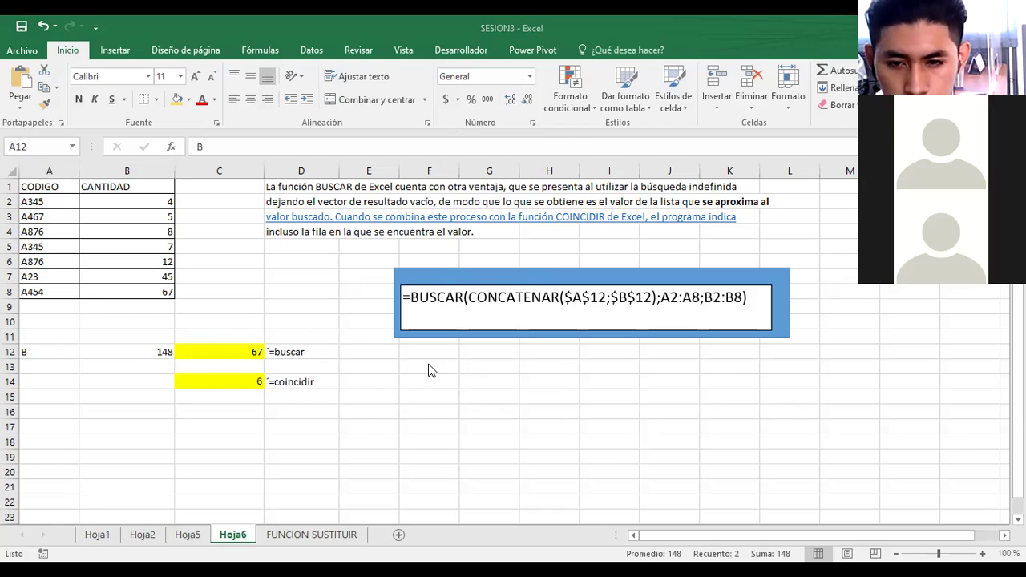
- Select C12 and trace its precedents, drawing arrows from the CODIGO and CANTIDAD ranges and A12:B12
left_click(219, 354)
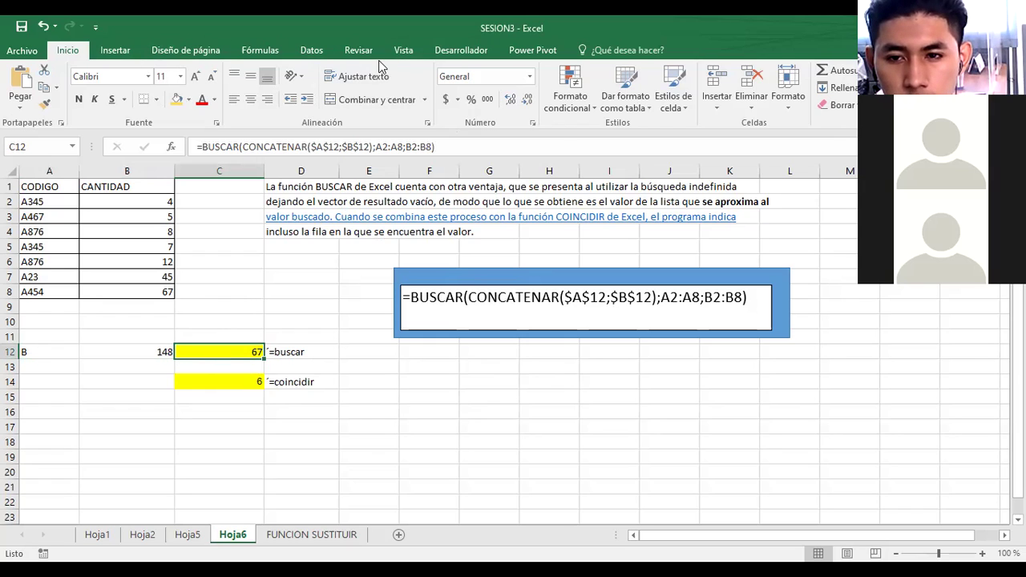
left_click(319, 50)
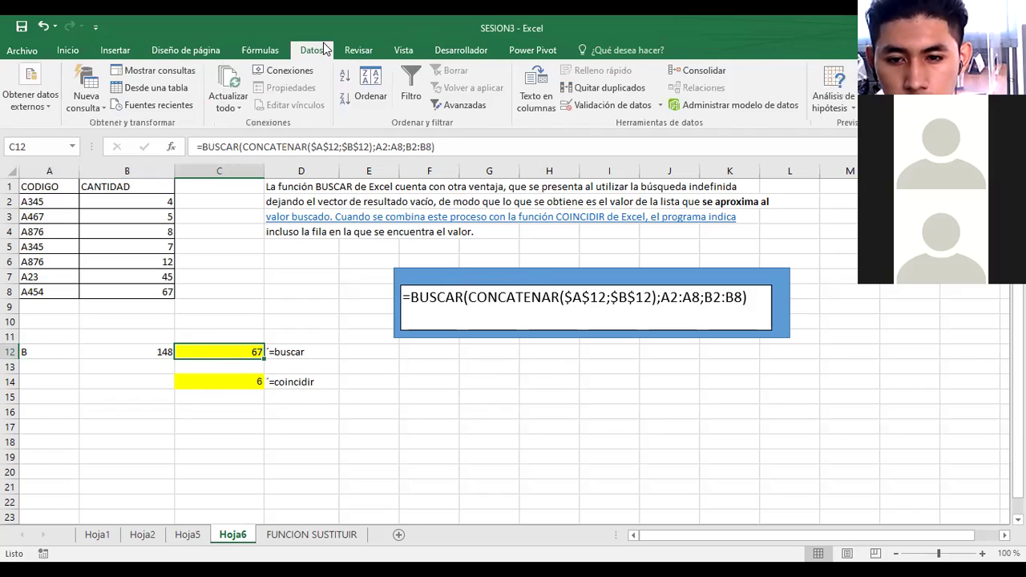
left_click(358, 49)
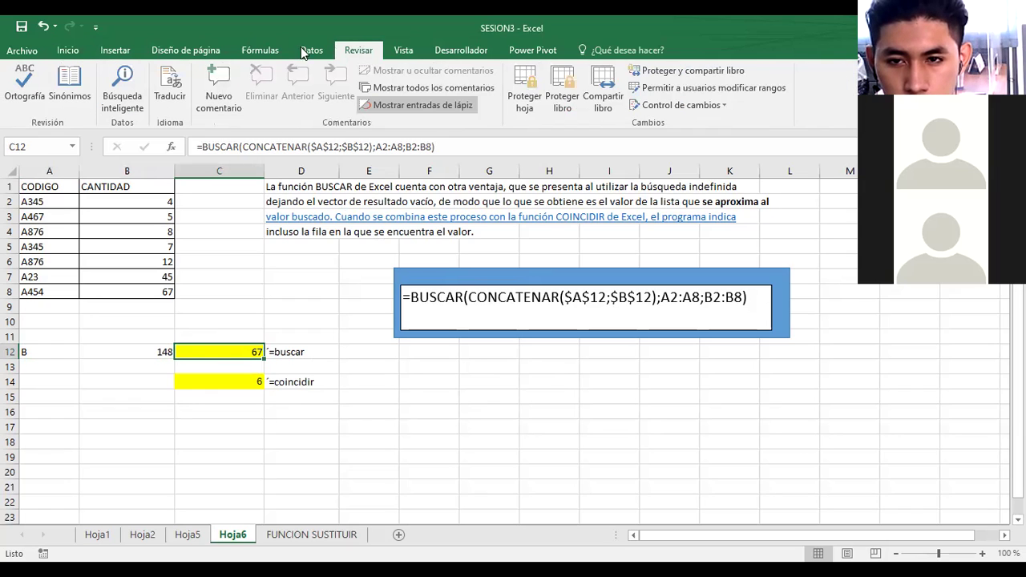
left_click(403, 48)
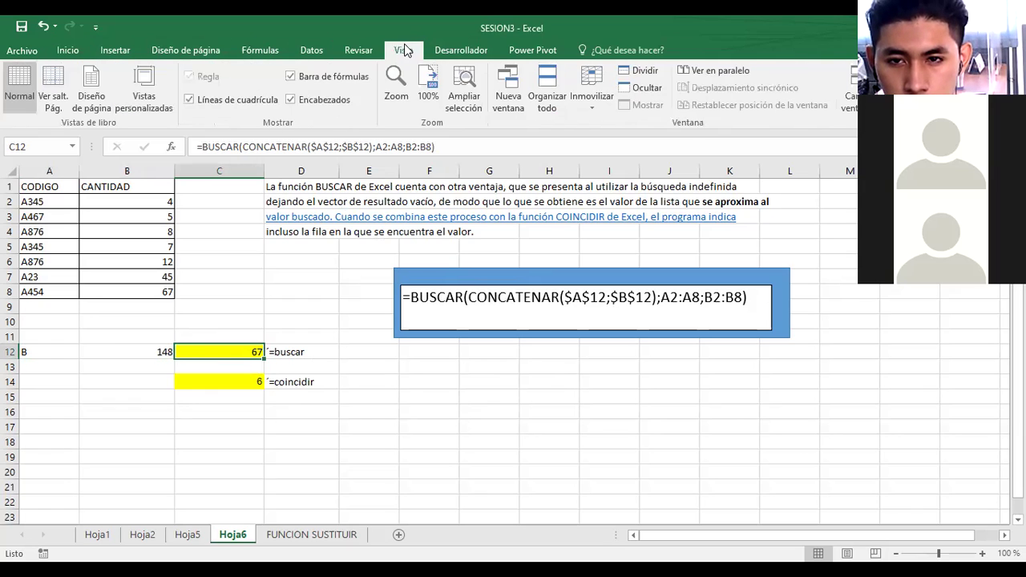
left_click(347, 51)
left_click(305, 56)
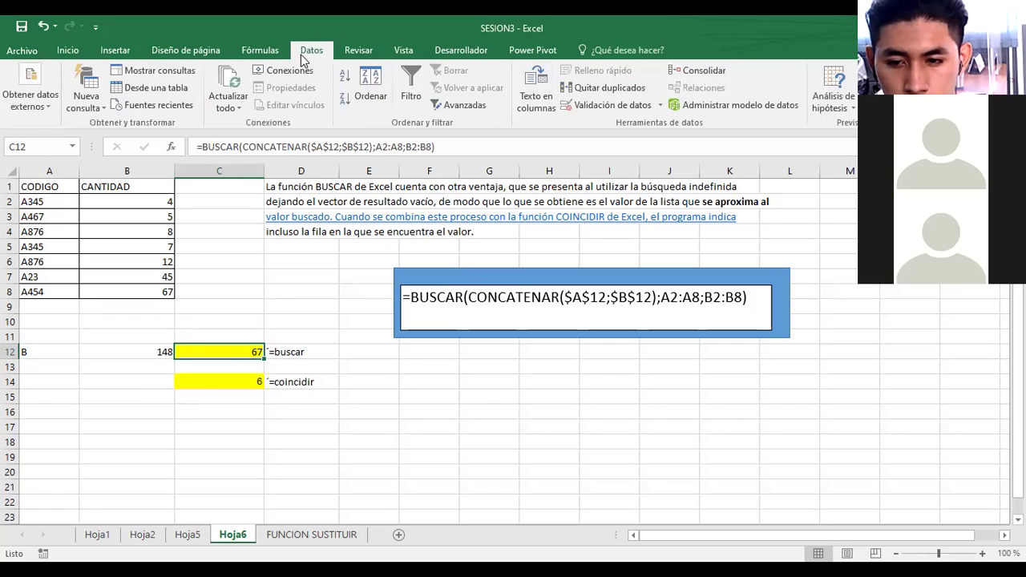
left_click(263, 51)
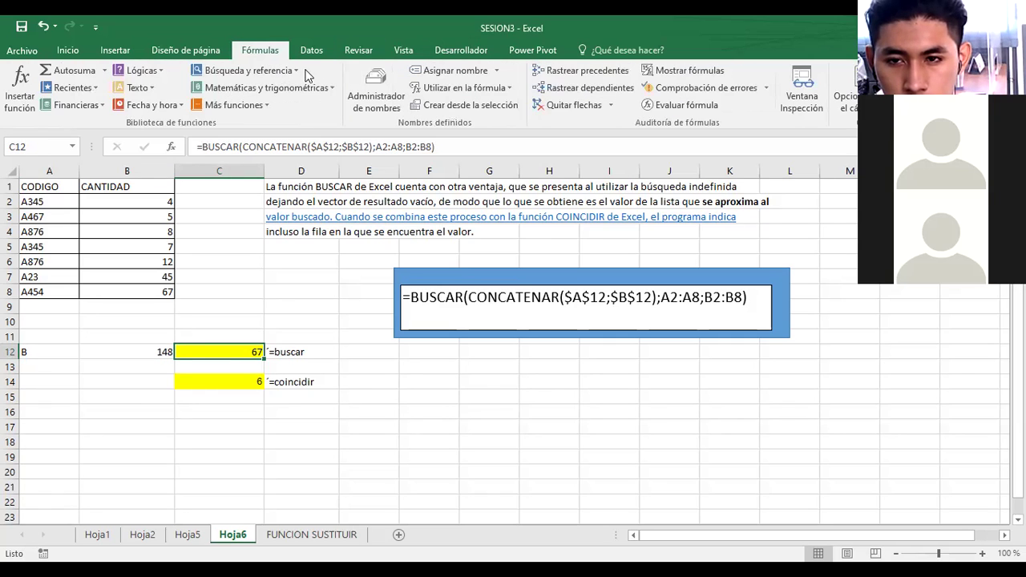
left_click(607, 70)
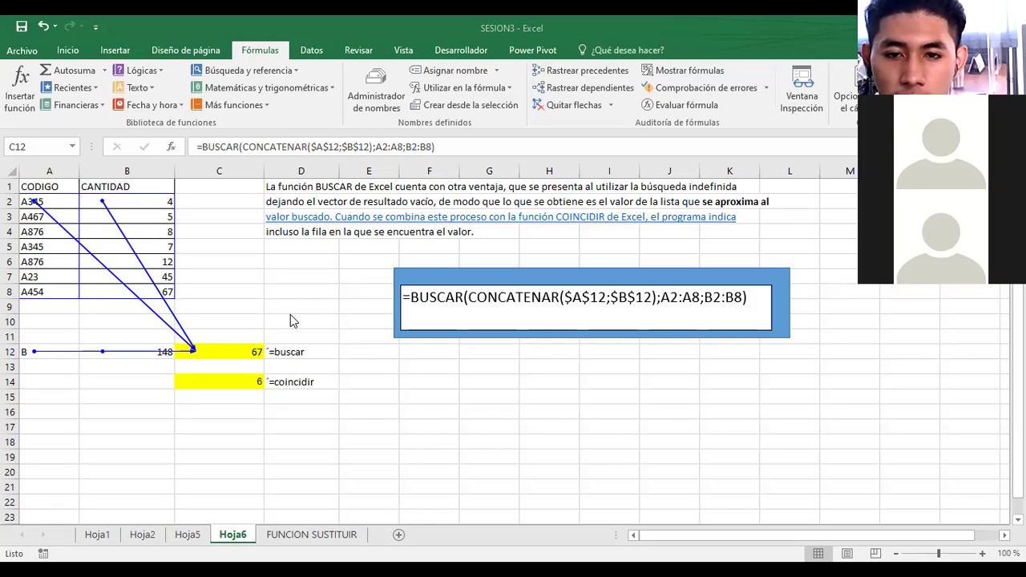
- Enter 3, then 6 in A2, and enter C as the lookup code in A12
left_click(232, 355)
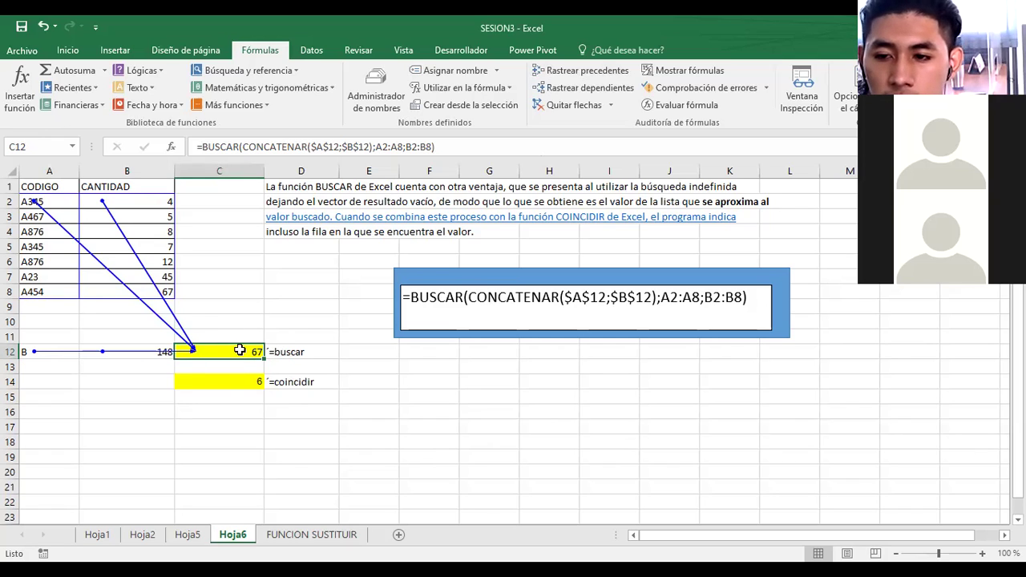
left_click(53, 202)
type("3")
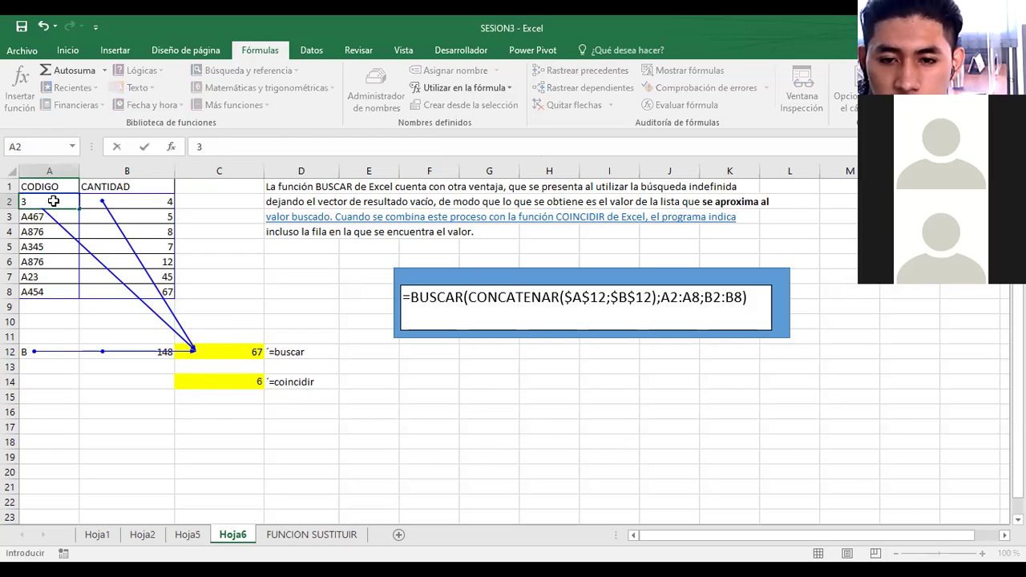
key("Return")
left_click(57, 202)
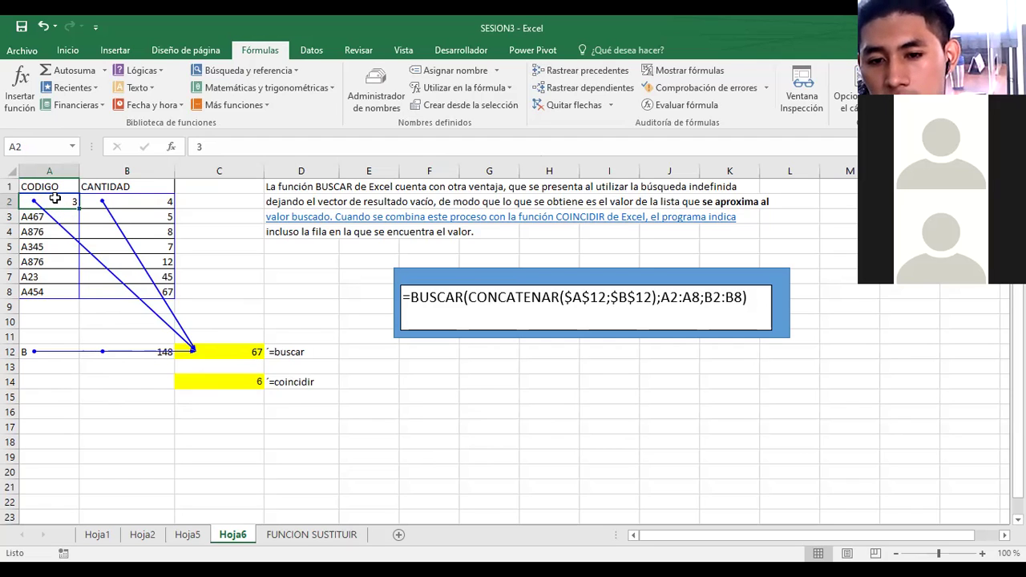
type("6")
key("Return")
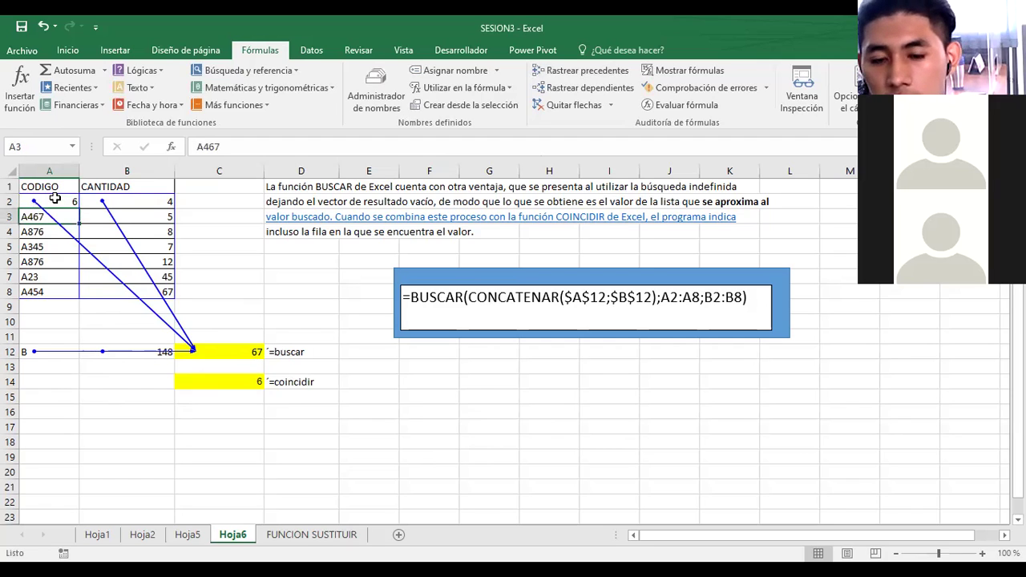
key("Down")
key("Down")
key("Down")
key("Down")
key("Down")
key("Down")
key("Down")
key("Down")
key("Down")
type("C")
key("Return")
key("Up")
key("Up")
key("Up")
key("Up")
key("Up")
key("Up")
key("Up")
key("Up")
key("Up")
key("Up")
key("Up")
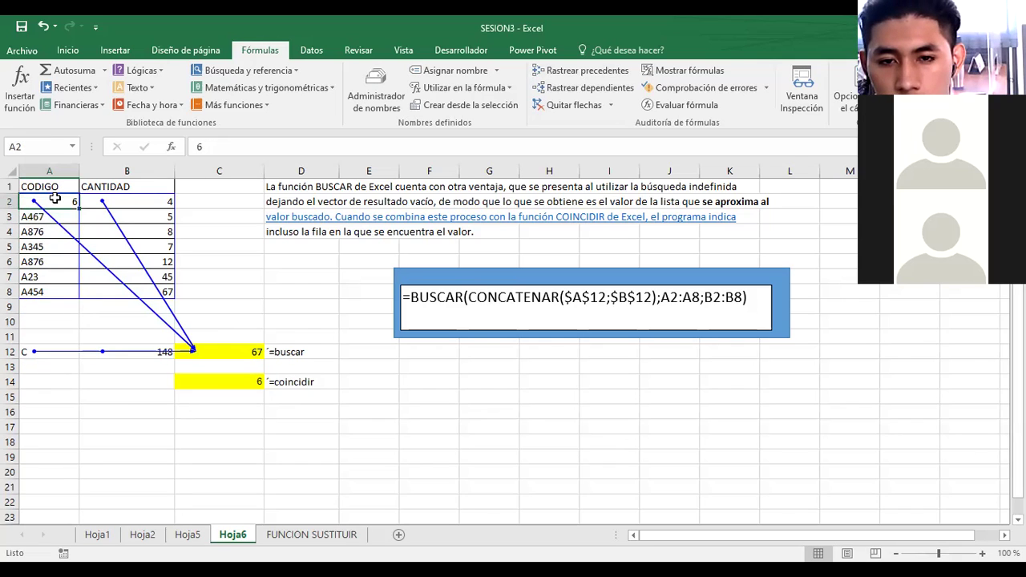
- Set A2 to A456 and A12 to E, then compare the B12 and C12 formulas
type("A")
type("454")
key("Return")
key("Down")
key("Down")
key("Down")
key("Down")
key("Down")
key("Down")
key("Down")
key("Down")
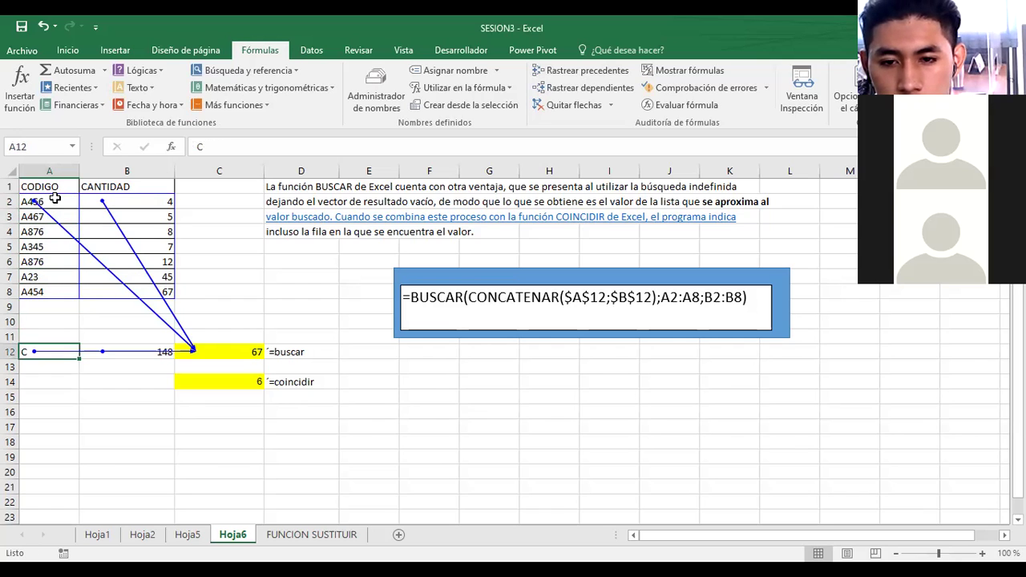
type("E")
key("Right")
key("Right")
key("Left")
key("Right")
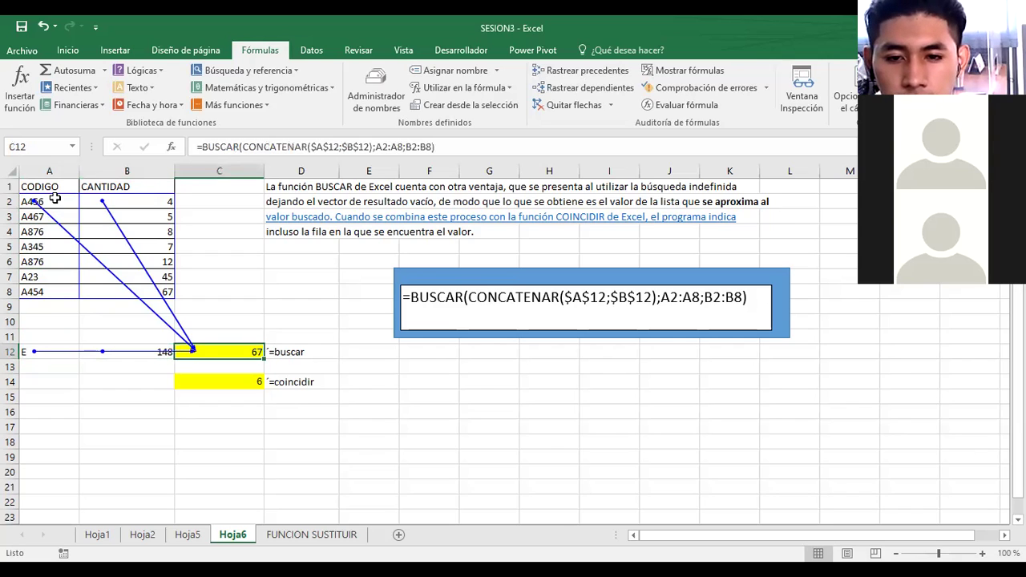
key("Left")
key("Right")
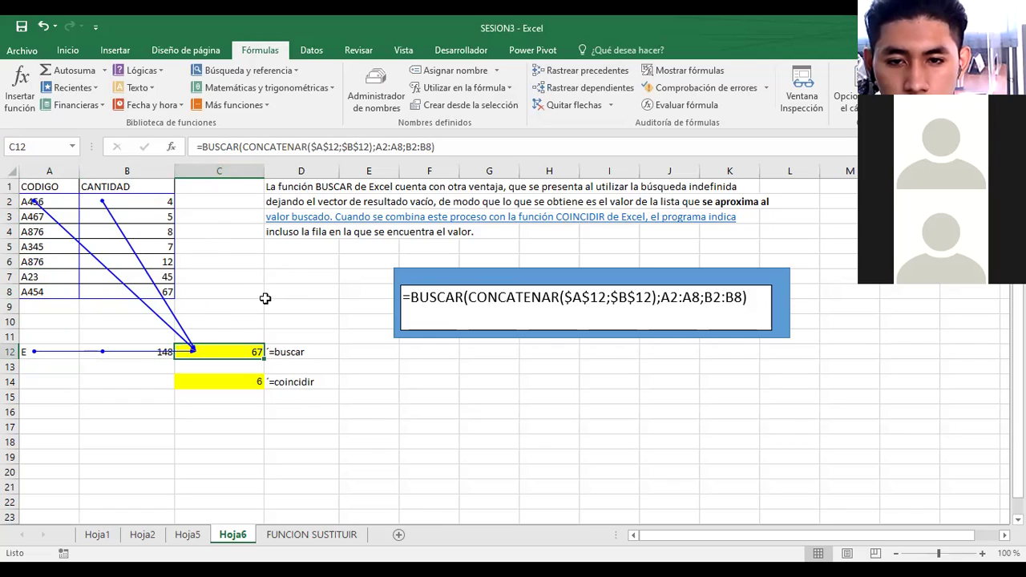
- Look at C12's formula without changing it, then enter B as the code in A12
left_click(419, 145)
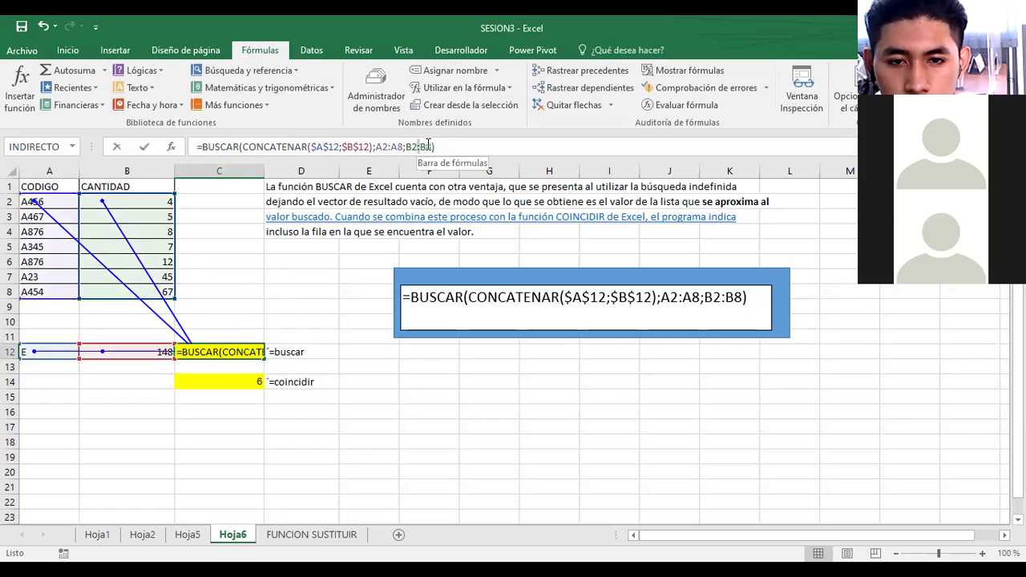
left_click(434, 146)
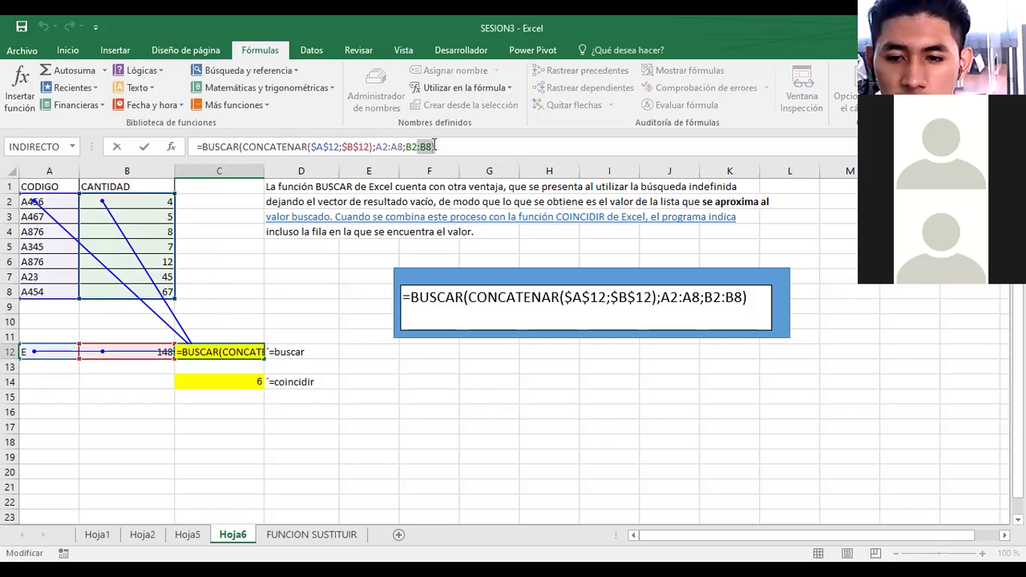
key("Escape")
left_click(53, 352)
type("B")
key("Return")
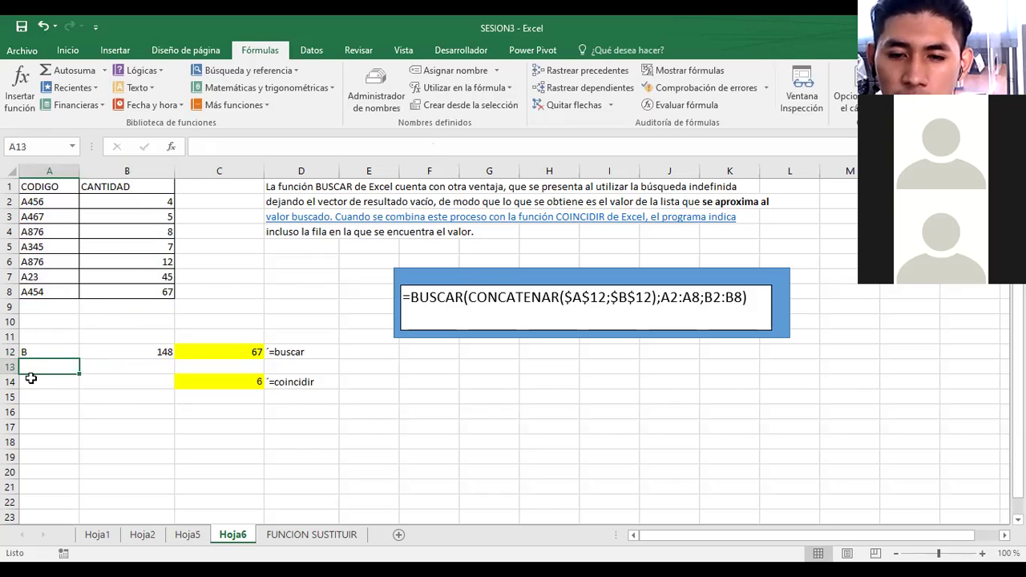
left_click(53, 352)
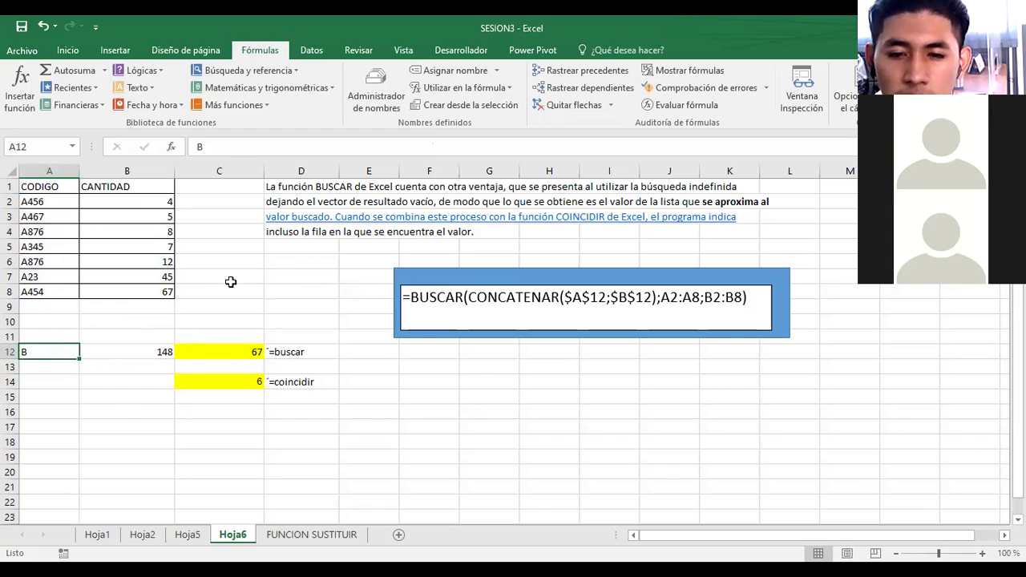
- Select the CANTIDAD column to see its sum, then start typing F into A12
left_click(133, 173)
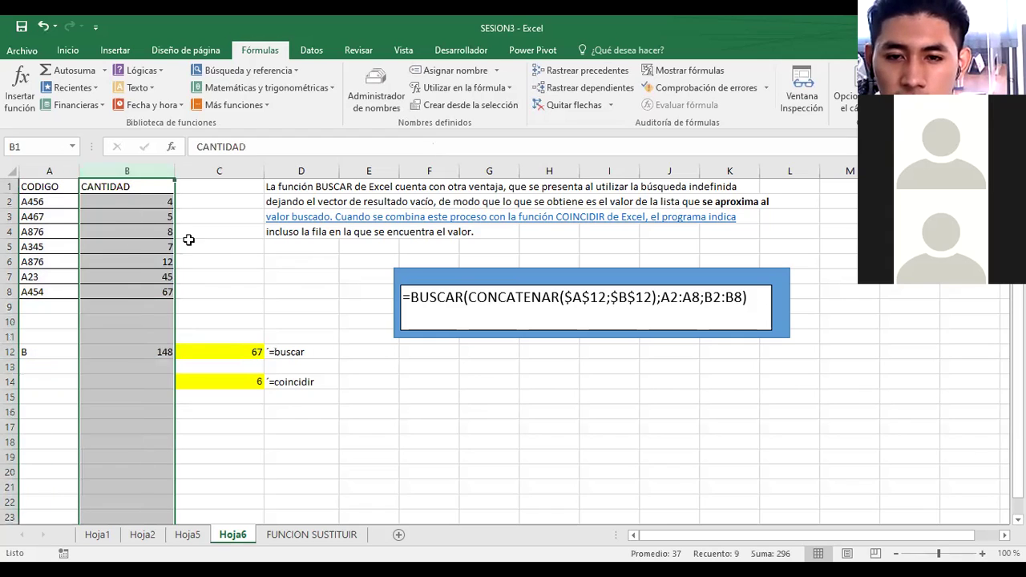
left_click(222, 284)
left_click(127, 173)
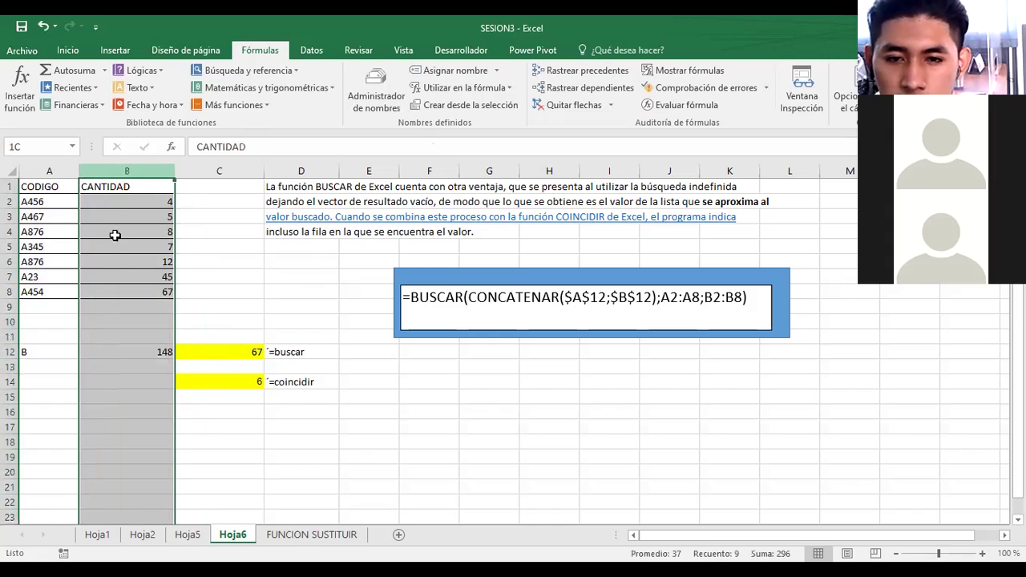
left_click(117, 294)
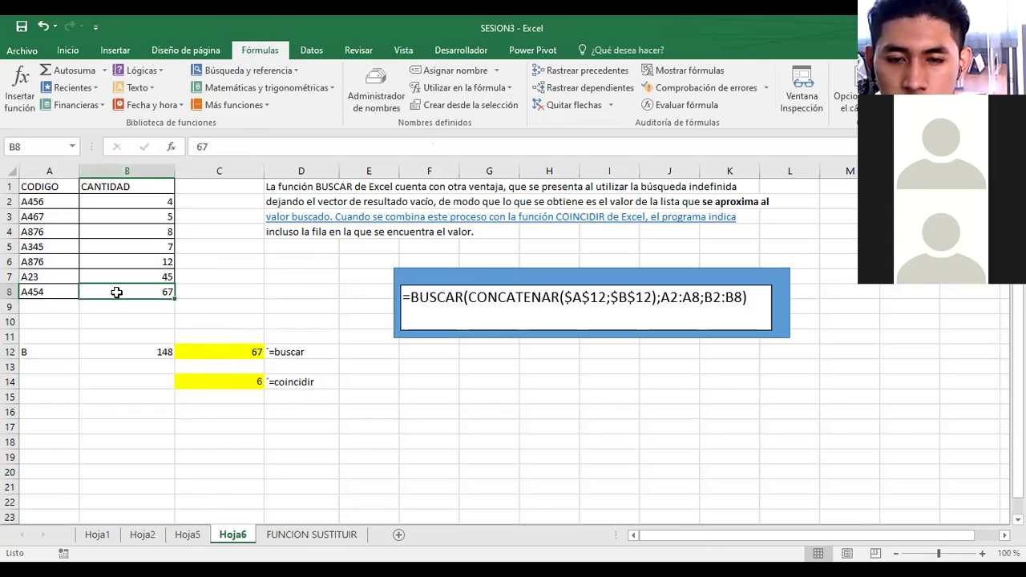
left_click(135, 171)
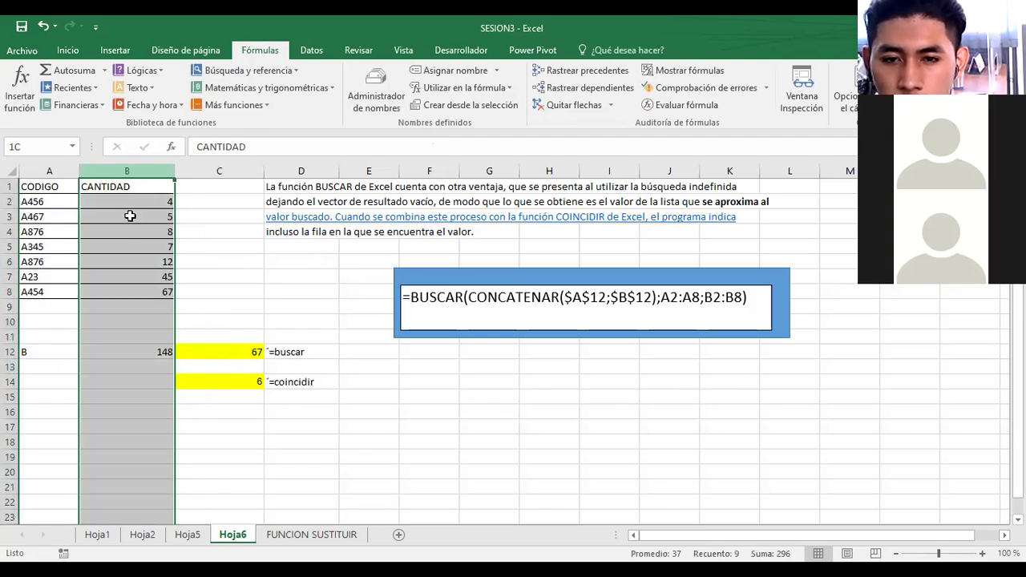
left_click(270, 288)
left_click(46, 353)
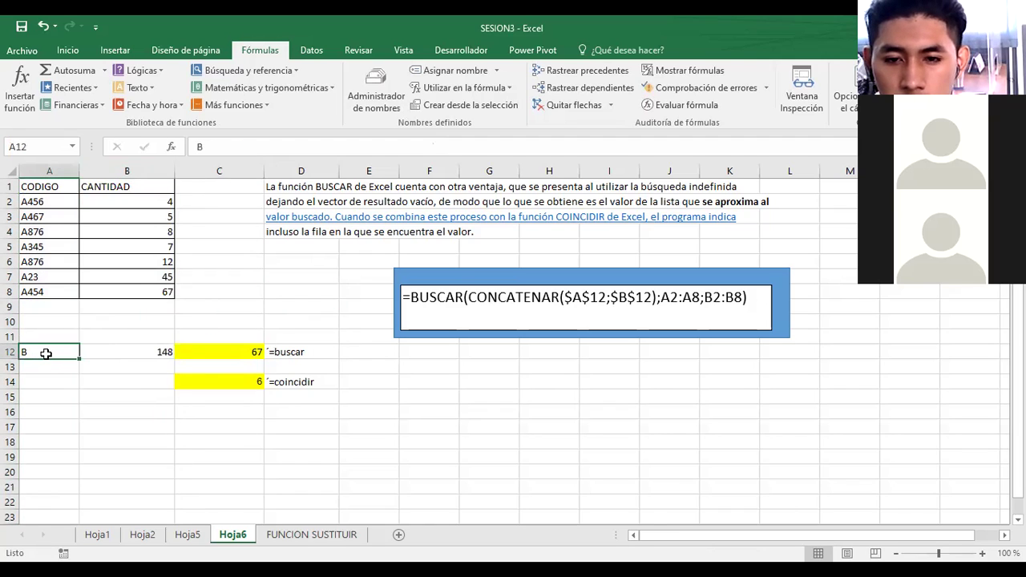
type("F")
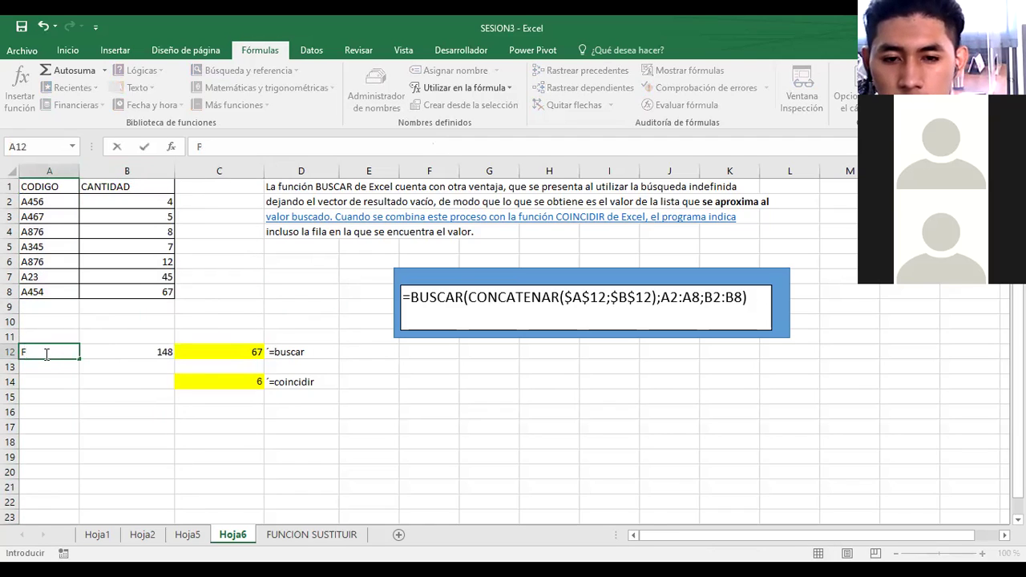
- Commit F in A12, jump to A1 with Go To (F5), and inspect C12's BUSCAR formula
scroll(46, 353, "down", 8)
left_click(46, 354)
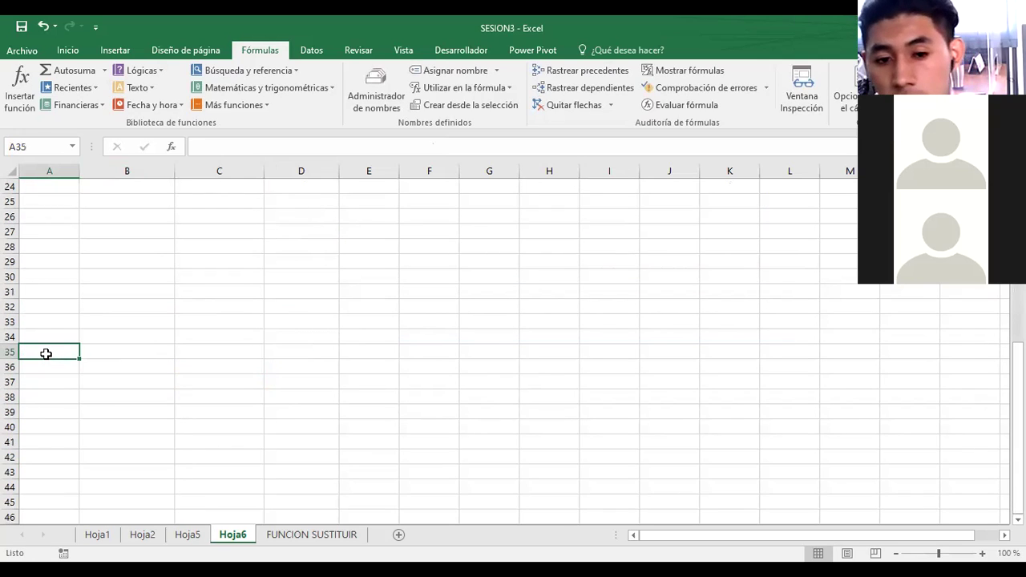
key("F5")
type("A1")
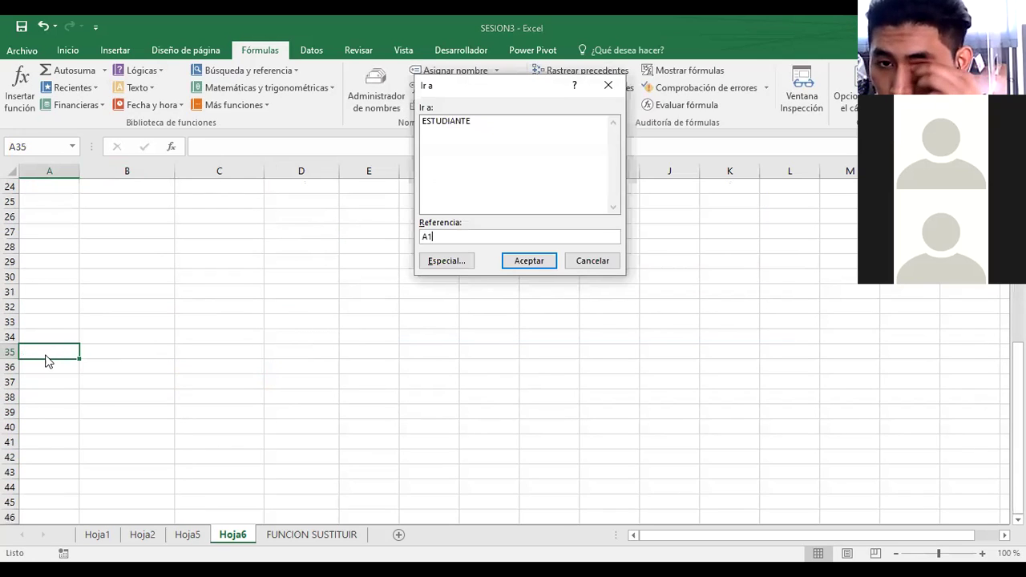
key("Return")
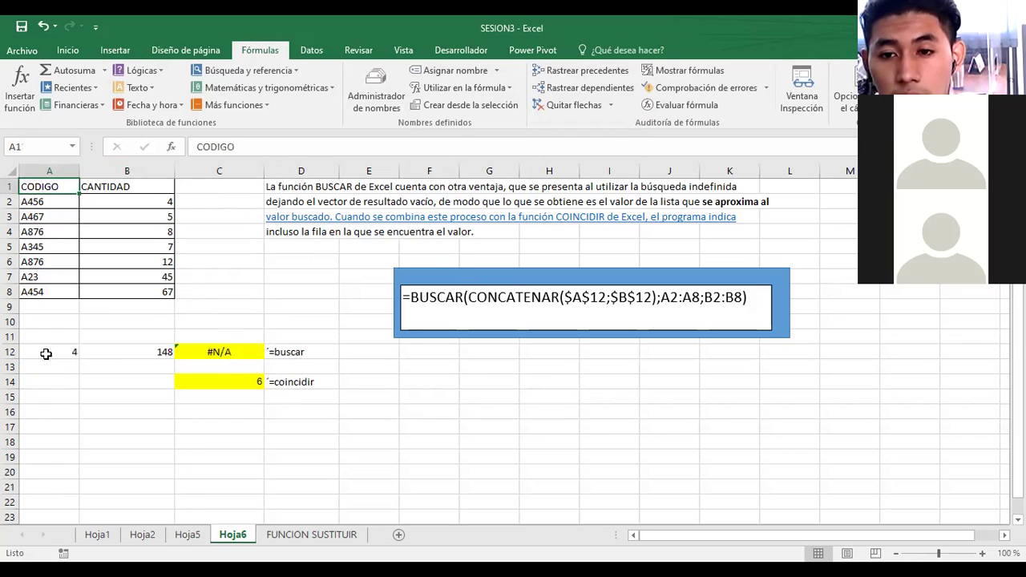
left_click(45, 354)
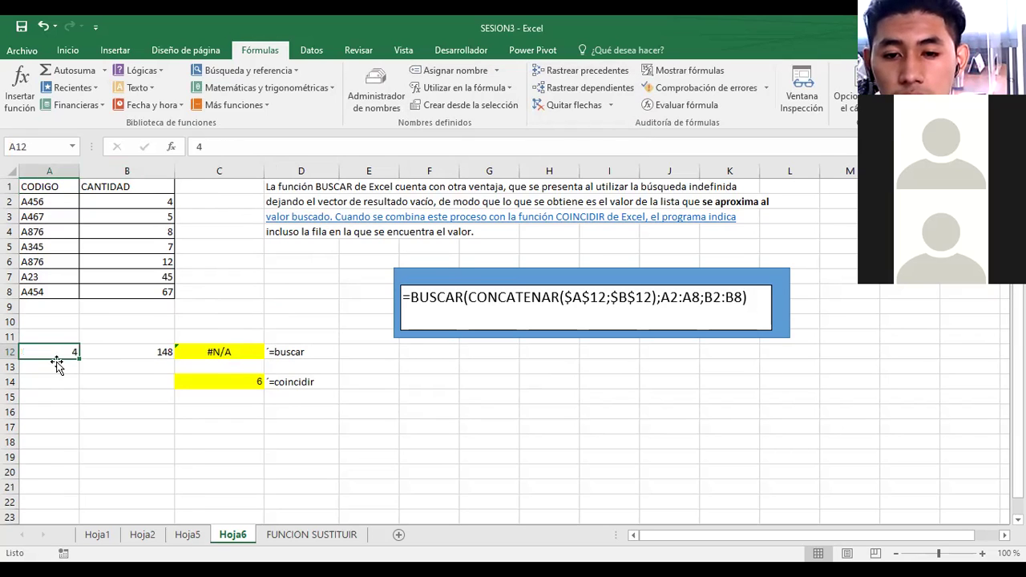
left_click(214, 350)
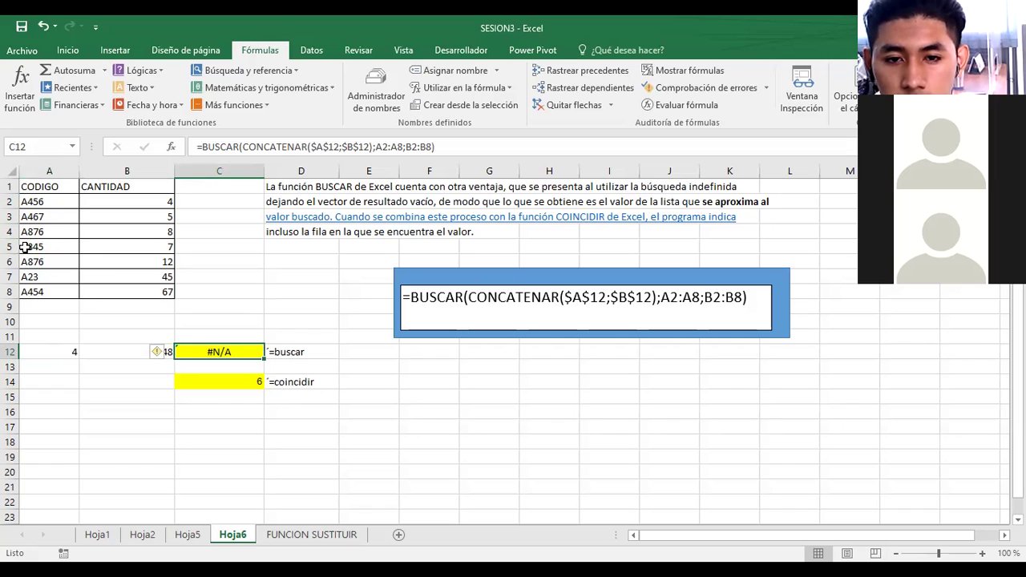
- Try 8 and then C as the lookup value in A12, leaving C12 at 67
left_click(52, 354)
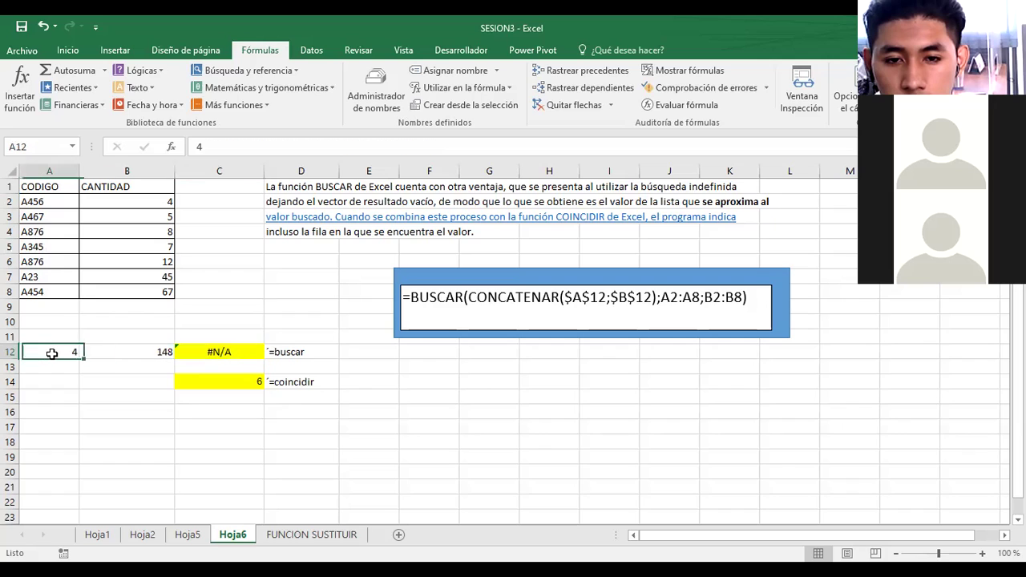
type("8")
key("Return")
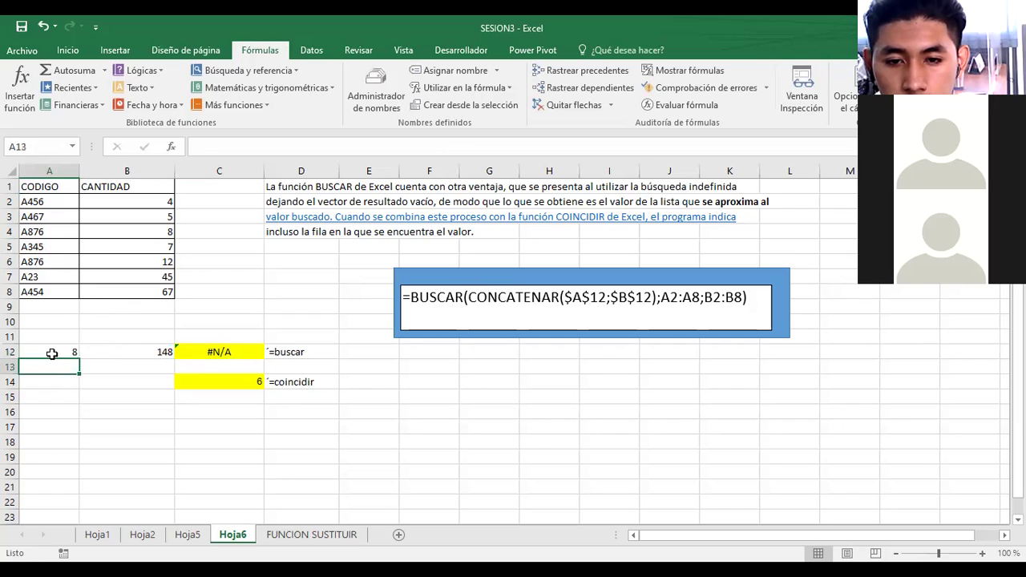
left_click(51, 354)
type("C")
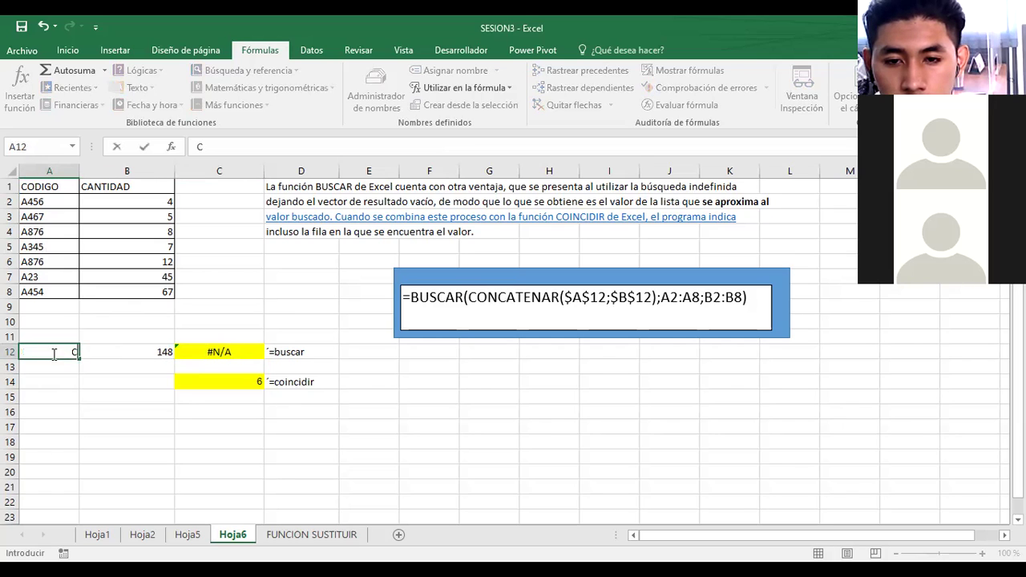
key("Return")
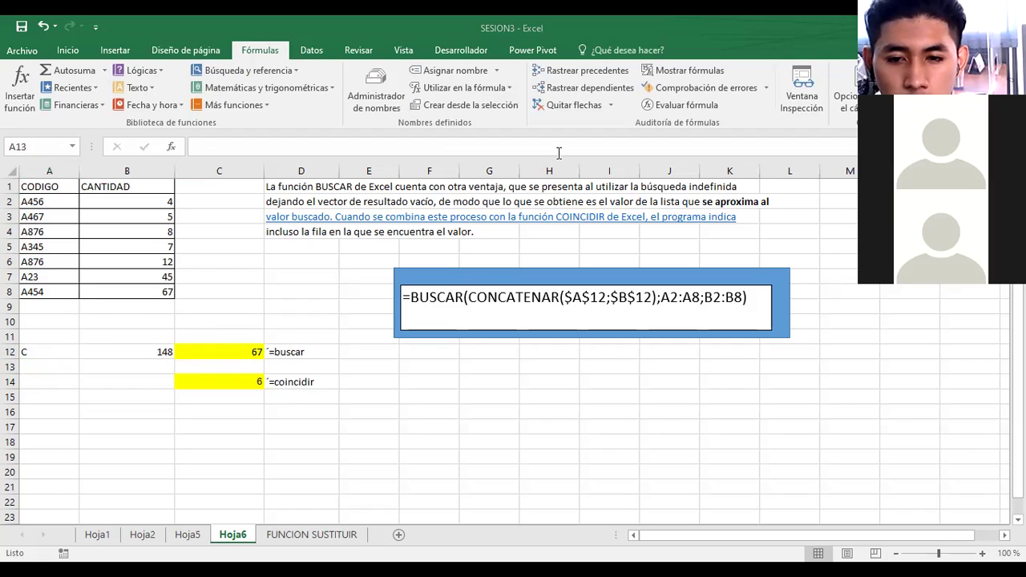
key("alt+Tab")
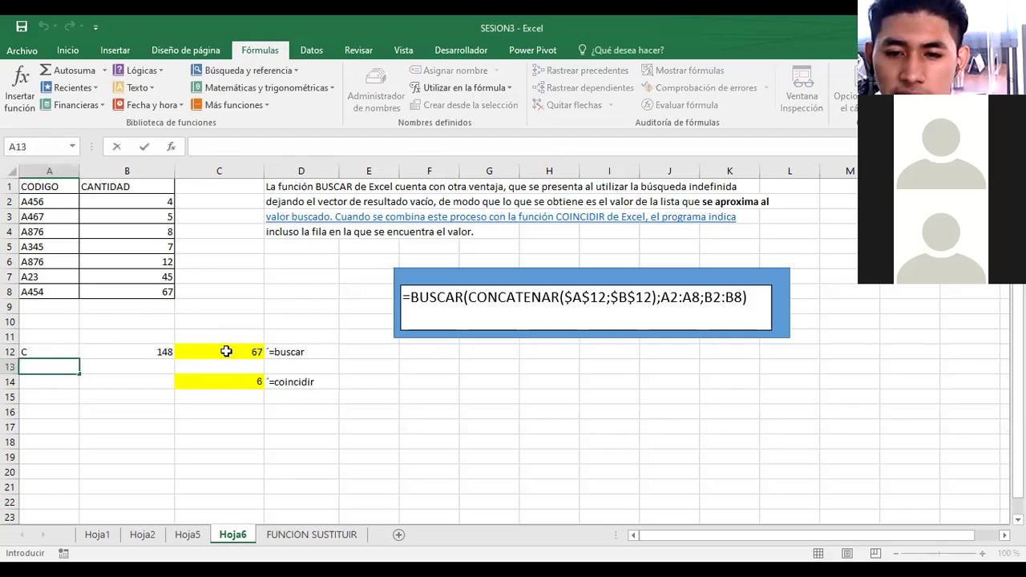
left_click(226, 351)
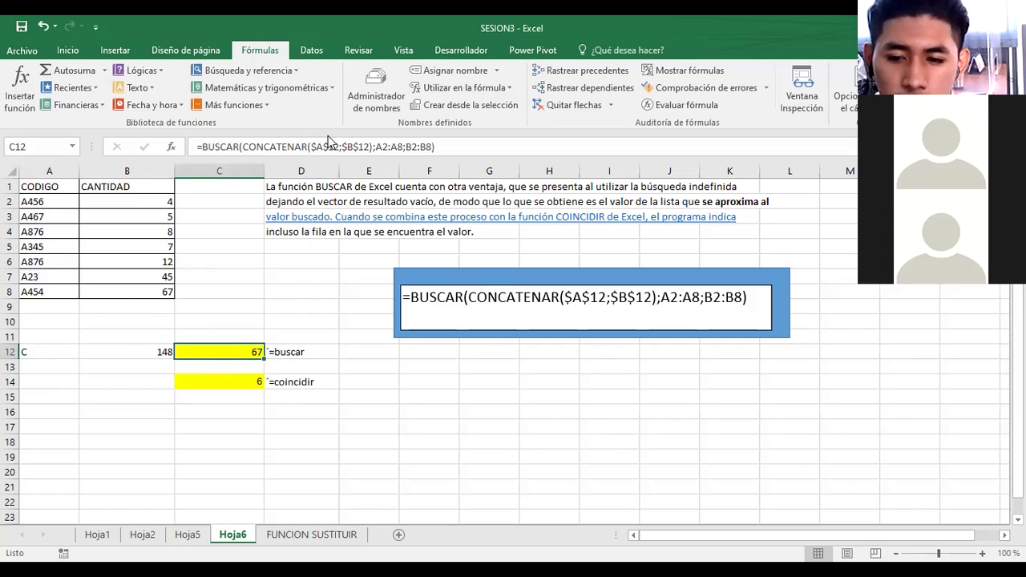
left_click(388, 146)
left_click(405, 147)
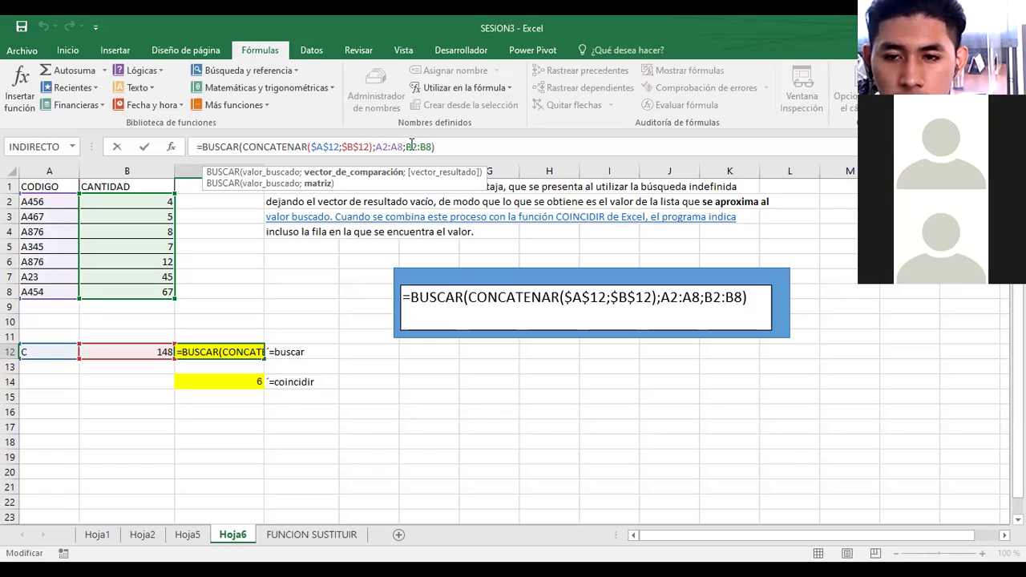
left_click(408, 147)
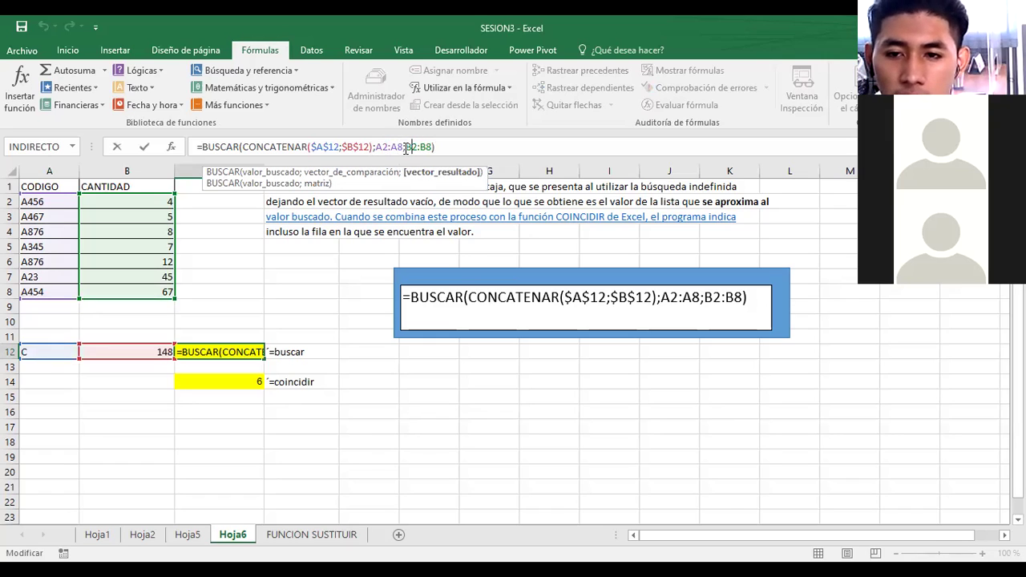
left_click_drag(408, 147, 431, 151)
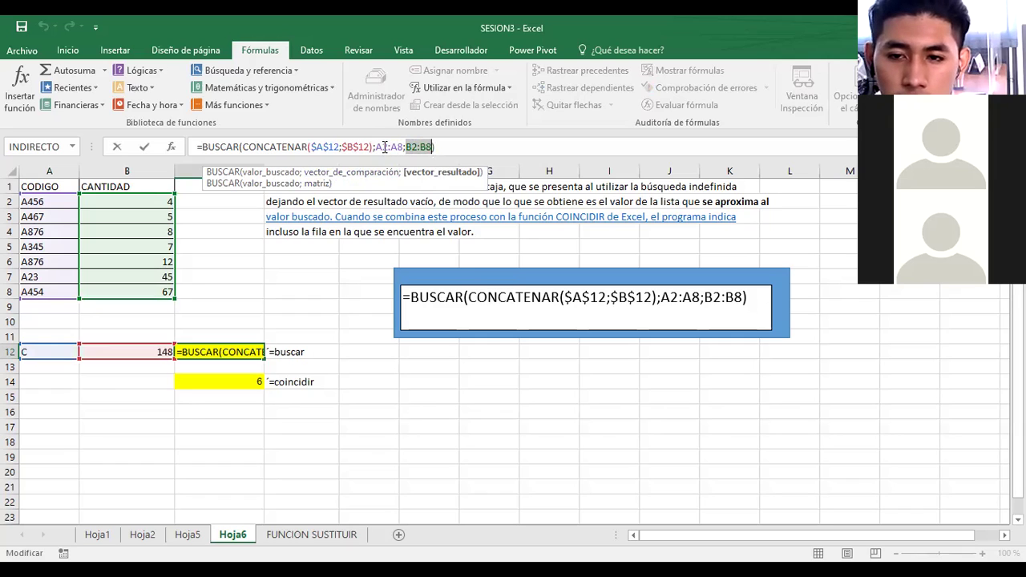
left_click(388, 147)
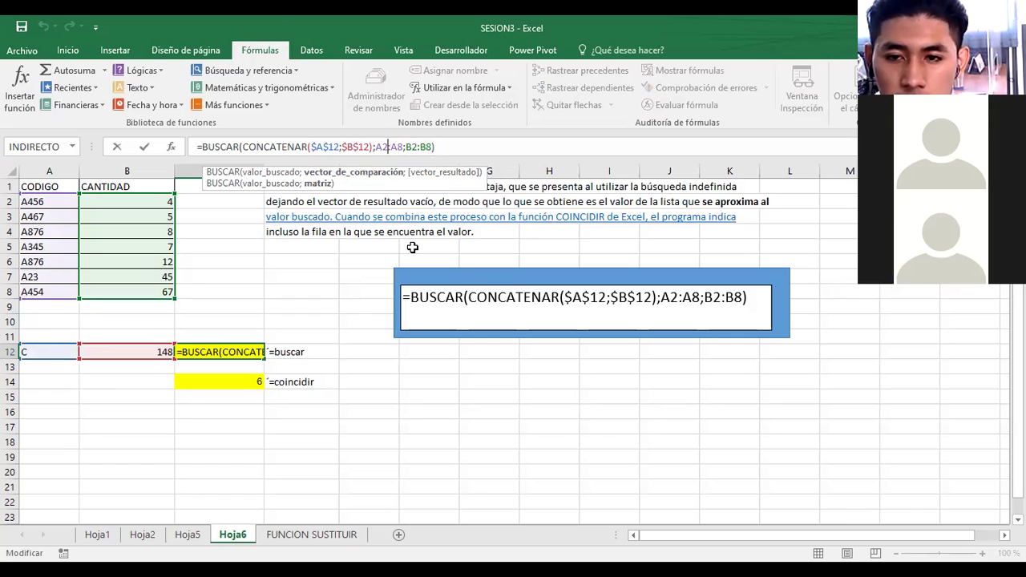
key("BackSpace")
key("BackSpace")
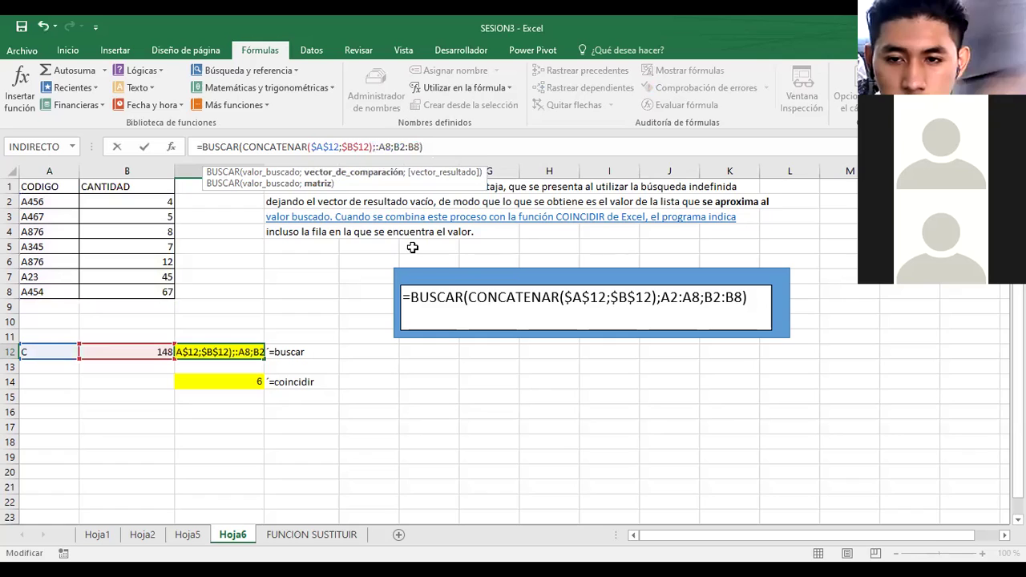
key("Delete")
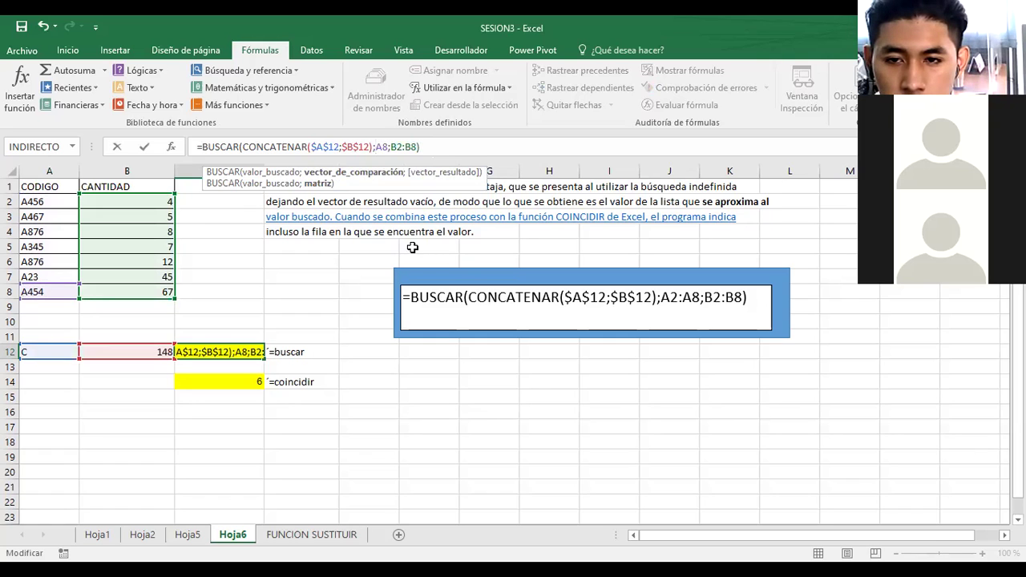
key("Return")
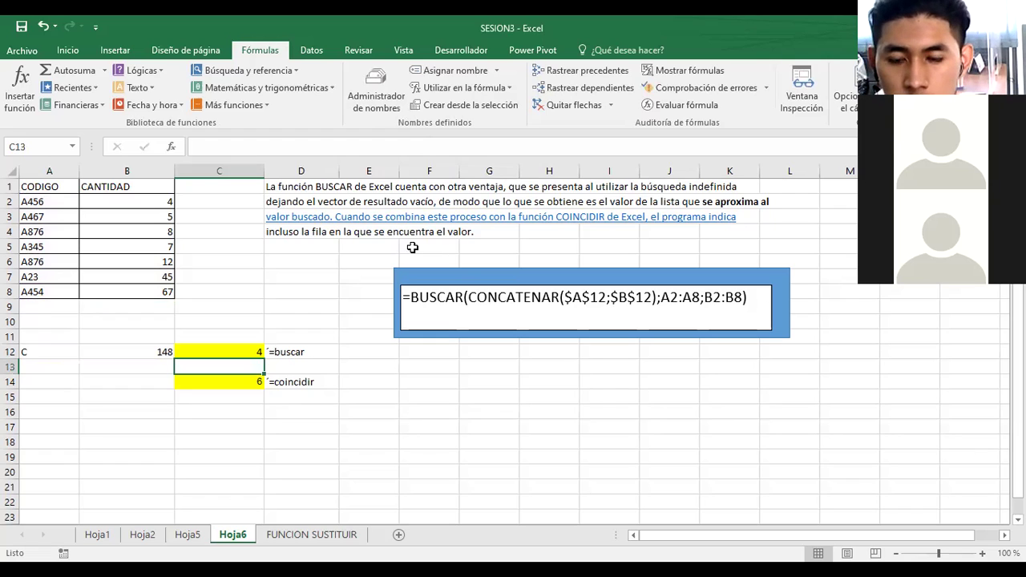
left_click(42, 26)
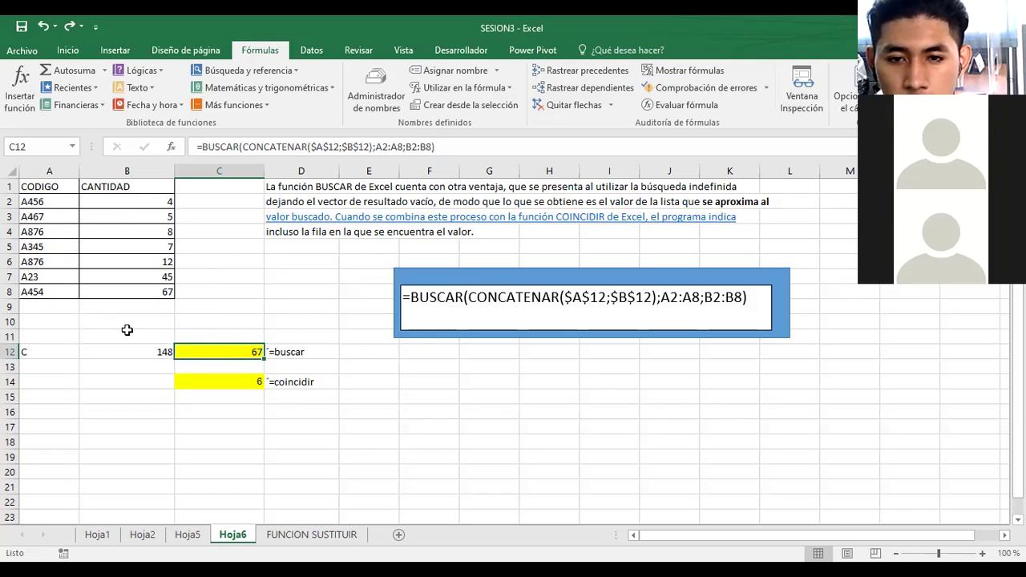
- Draw an arrow shape from cell A12 up to B8's value 67
left_click_drag(25, 355, 29, 353)
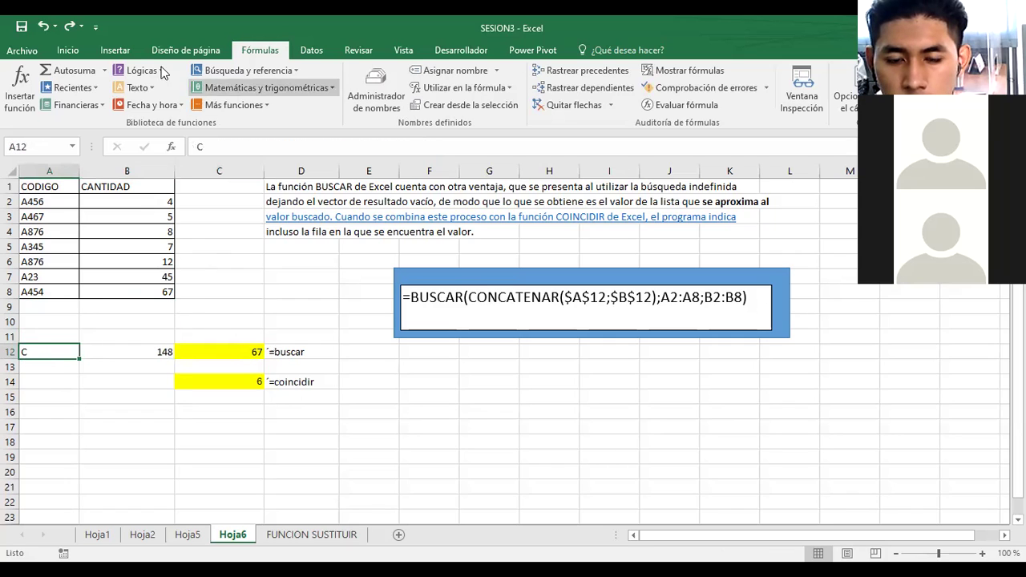
left_click(111, 55)
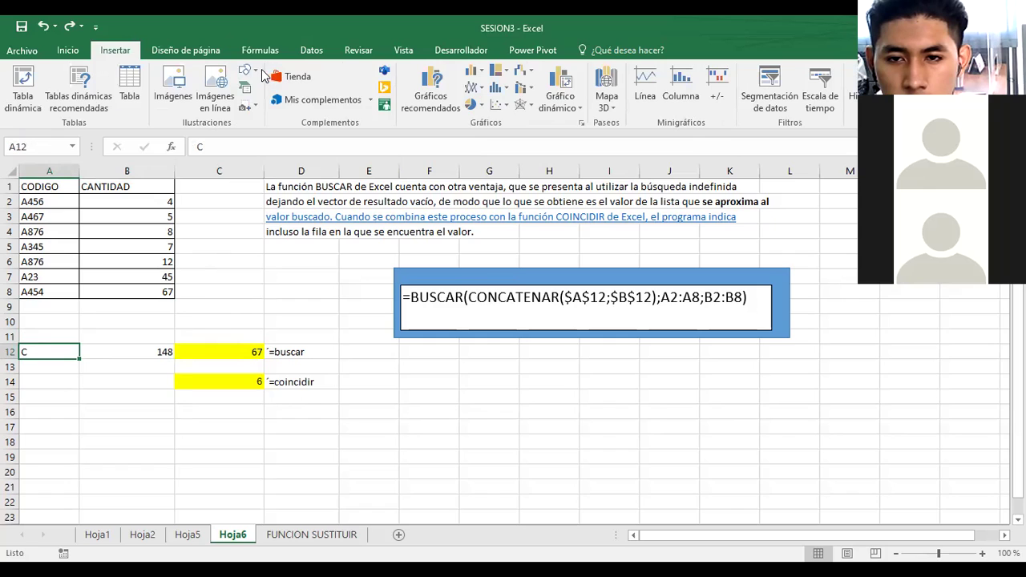
left_click(258, 74)
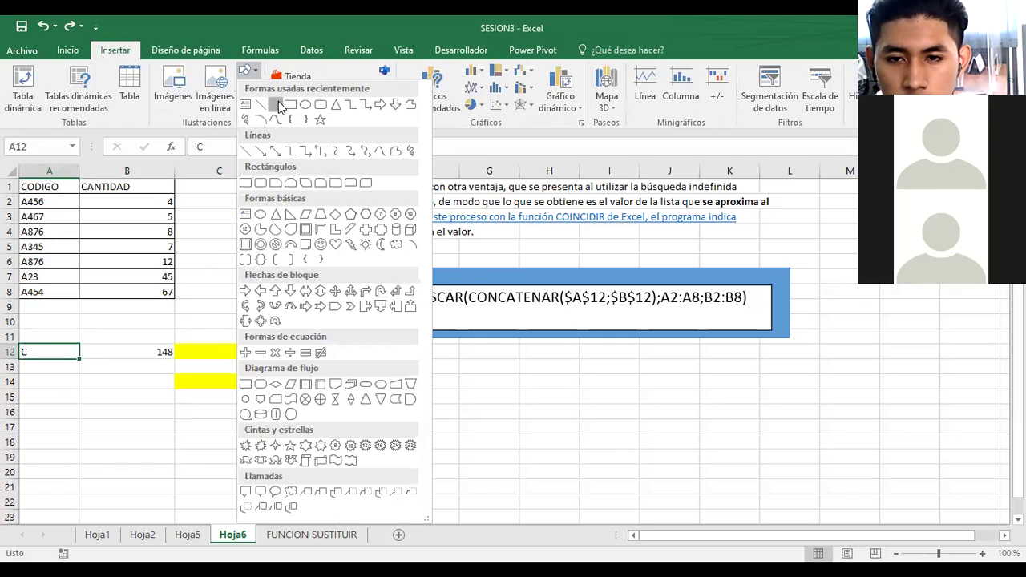
left_click(280, 105)
left_click_drag(31, 351, 157, 291)
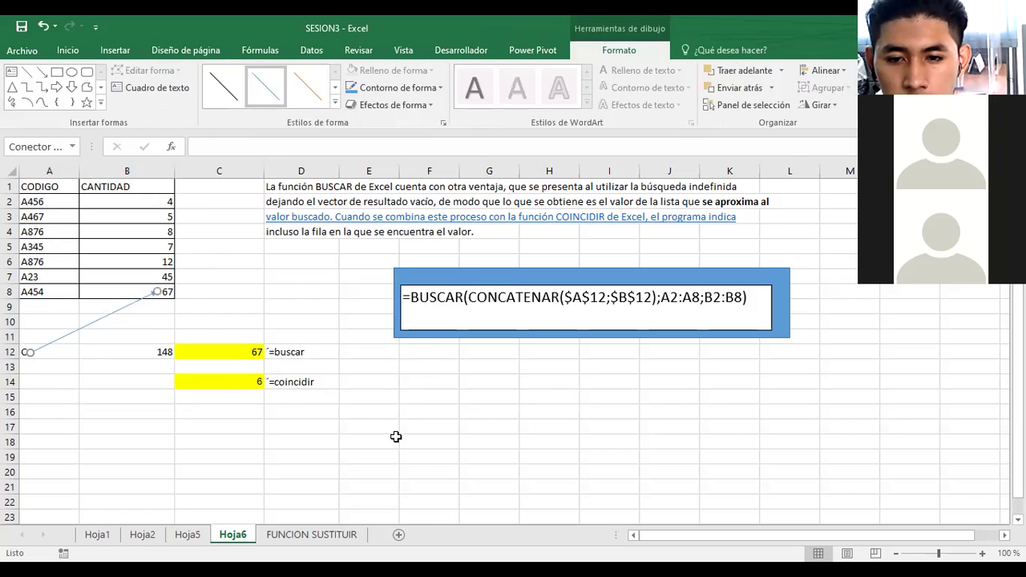
- Change A12's code to R and then J, and check the cell's contents
left_click(50, 352)
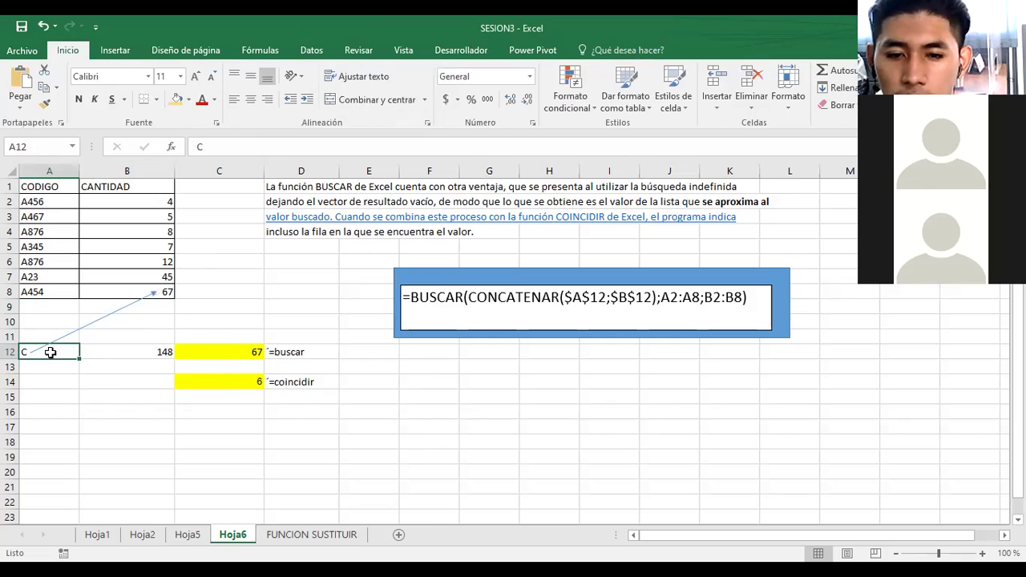
type("R")
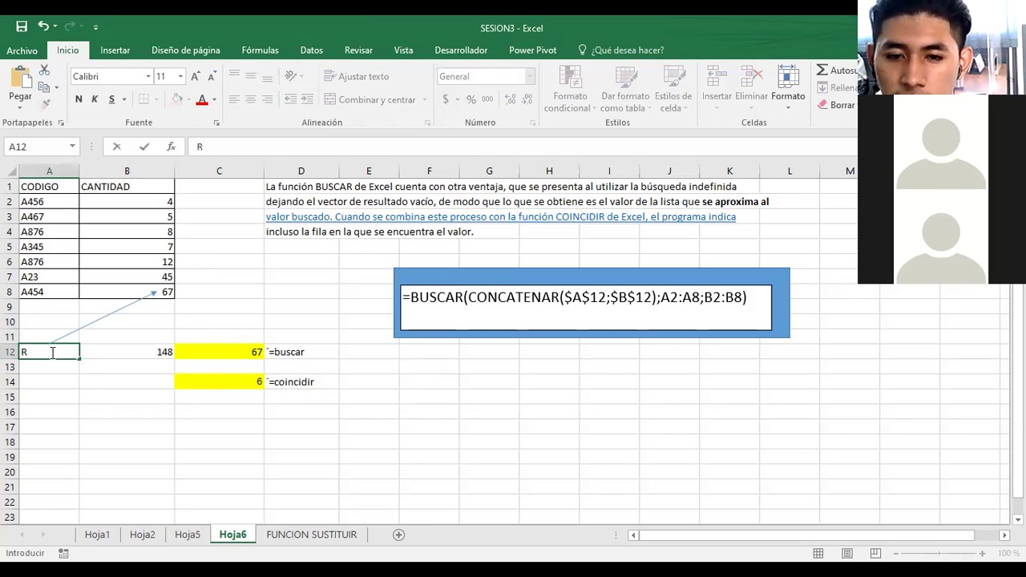
key("Return")
left_click(50, 353)
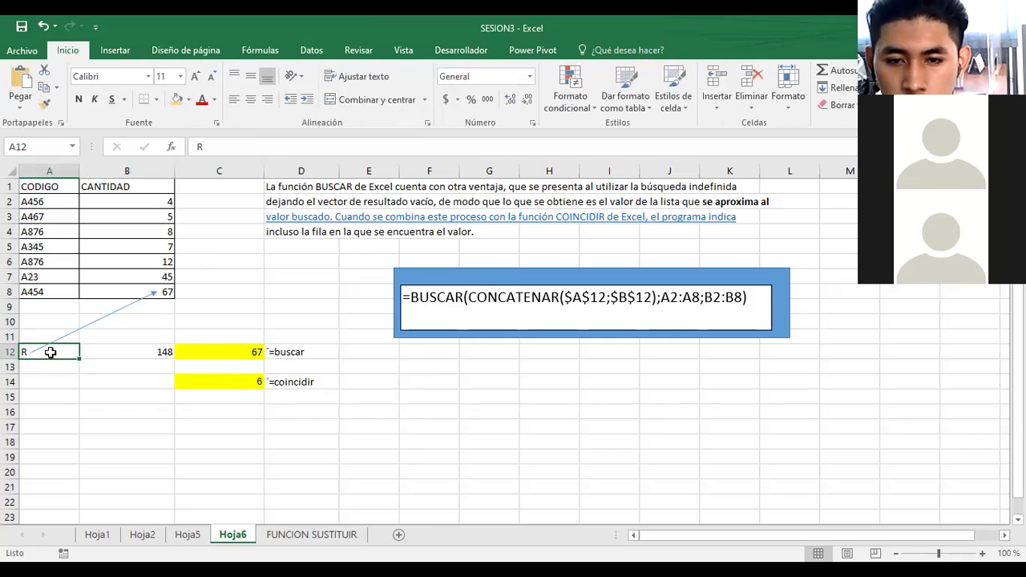
type("J")
key("Return")
left_click(66, 352)
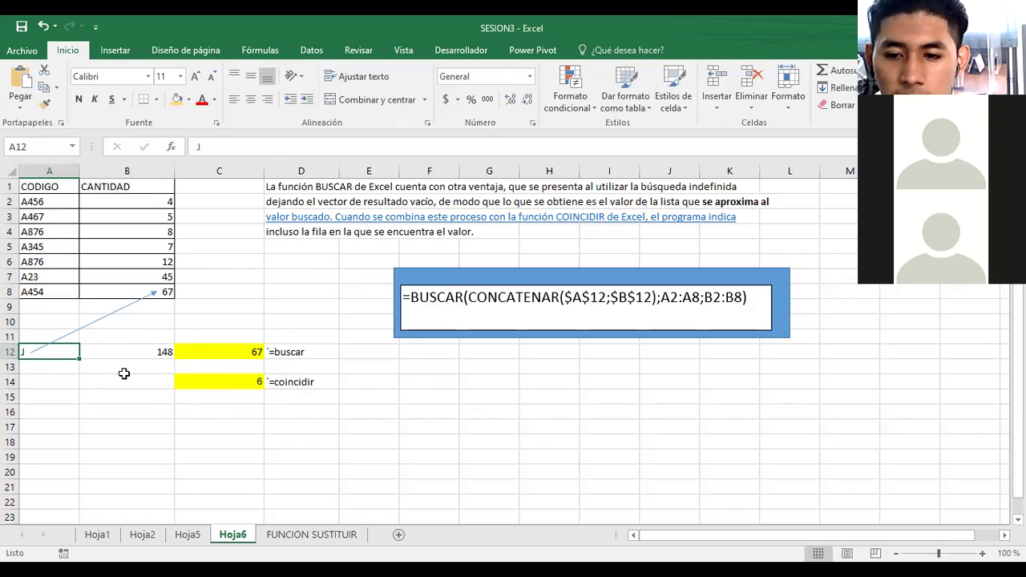
left_click(51, 394)
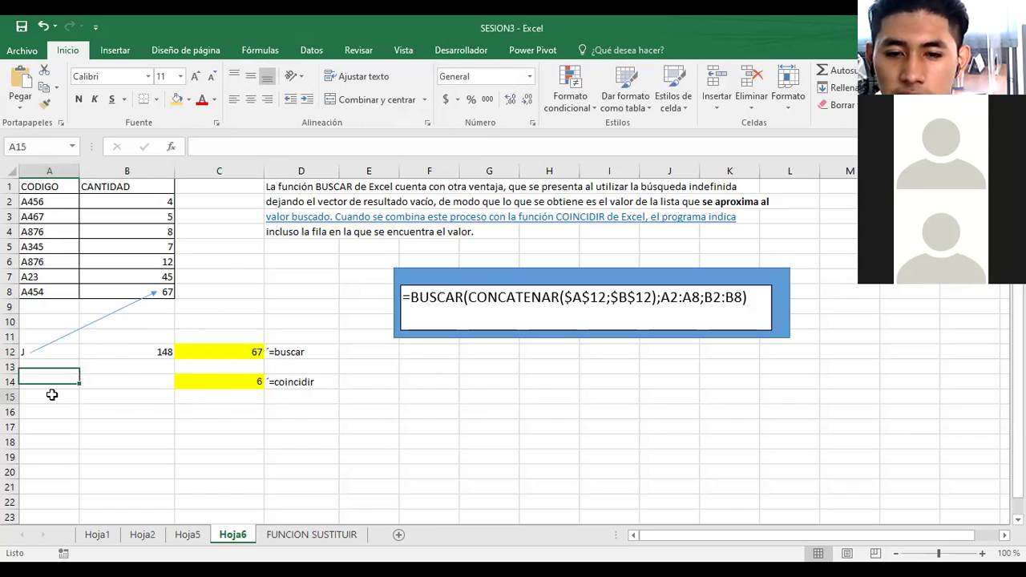
left_click(35, 350)
left_click(215, 382)
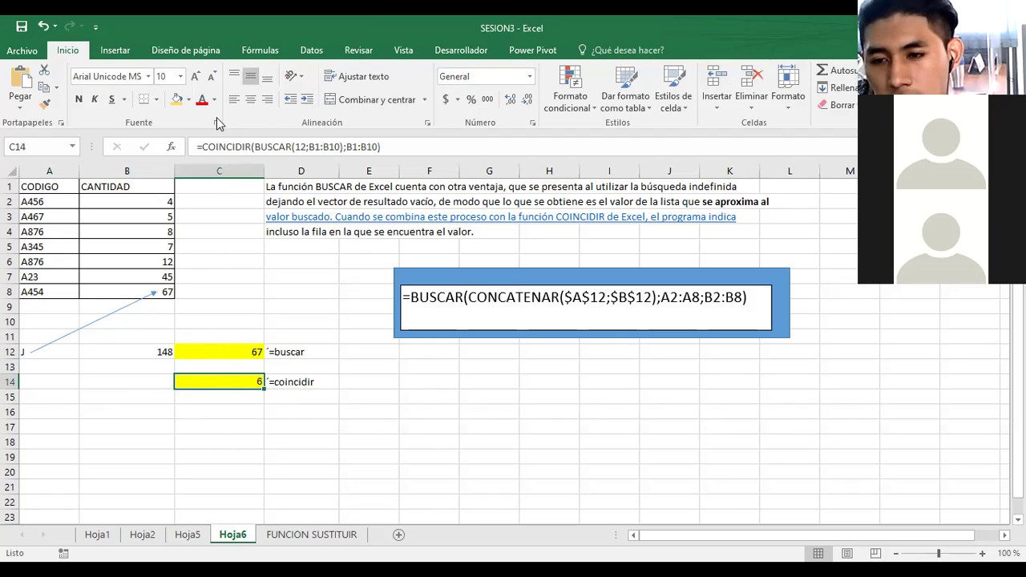
- Trace C14's precedents and change its BUSCAR lookup value from 12 to 6, giving 3
left_click(260, 51)
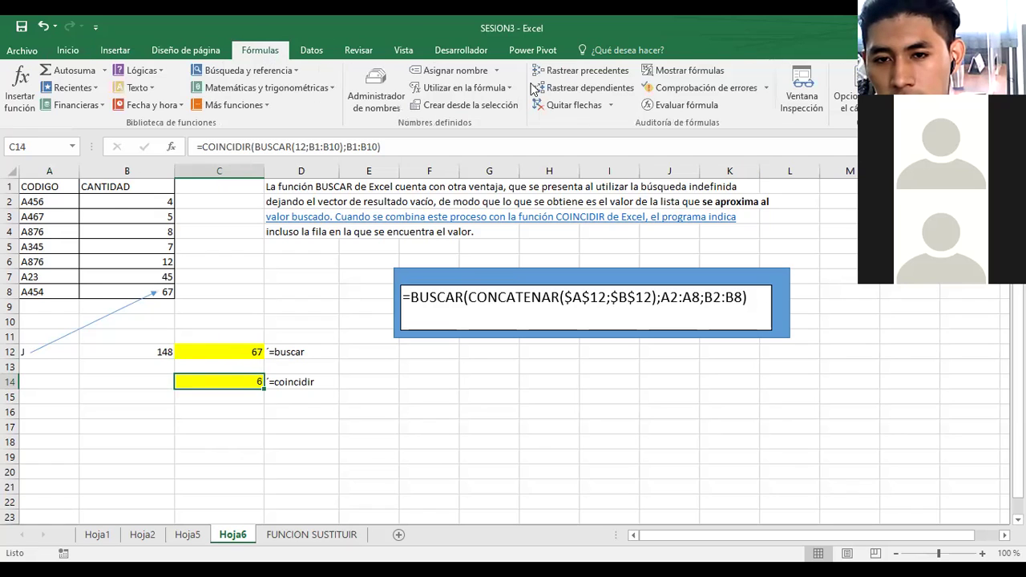
left_click(609, 71)
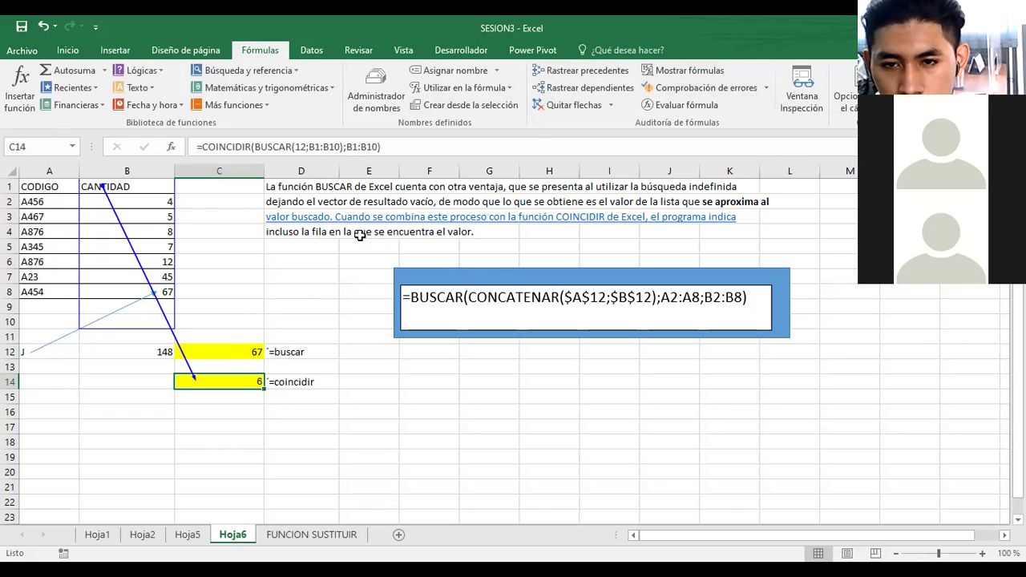
left_click(305, 145)
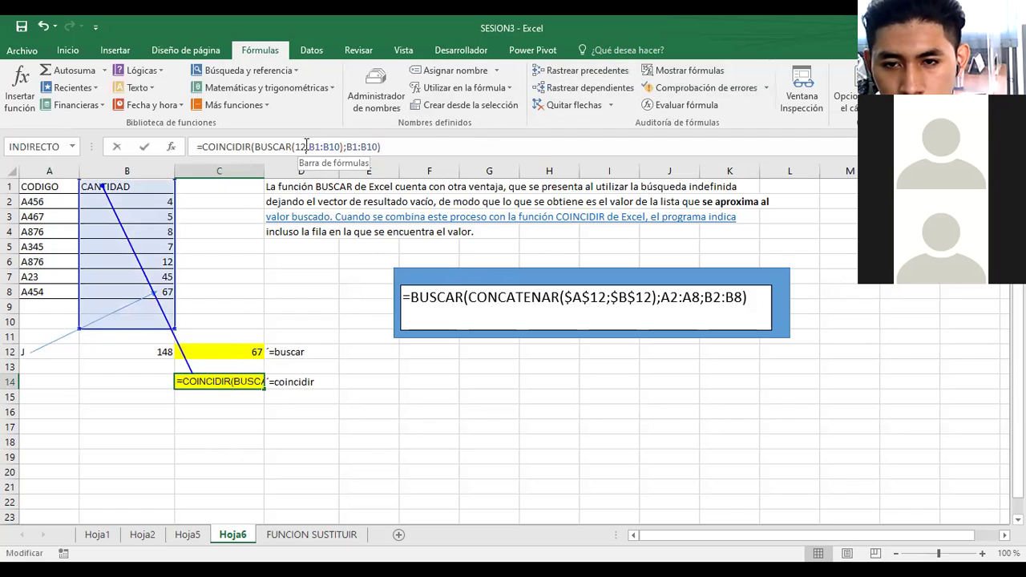
type(";")
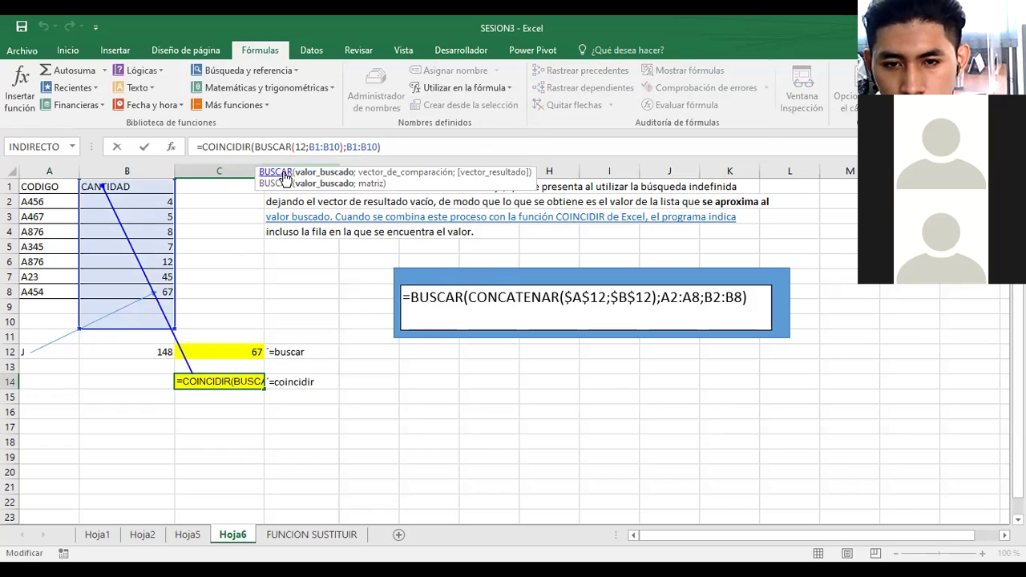
left_click(331, 174)
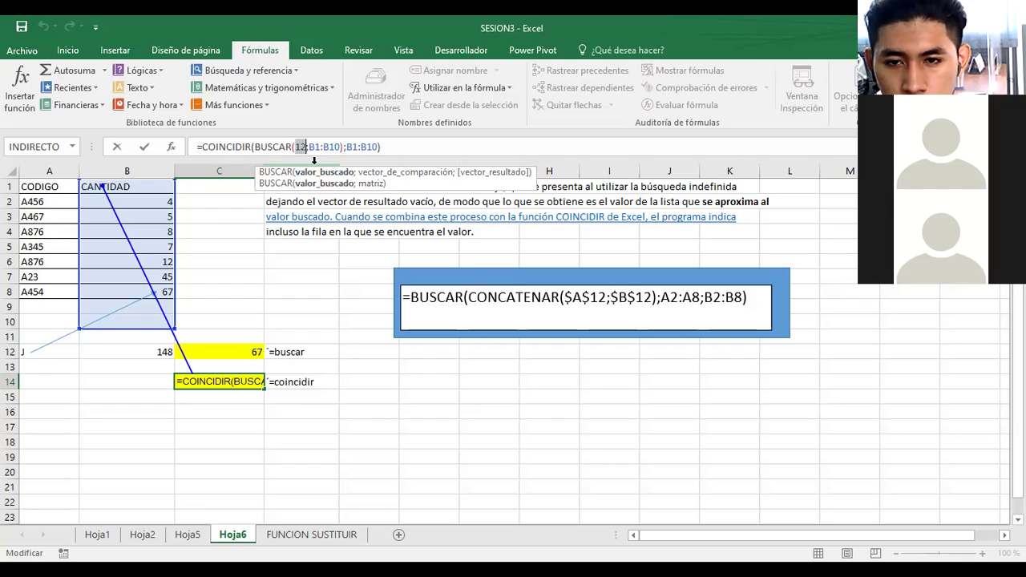
key("Right")
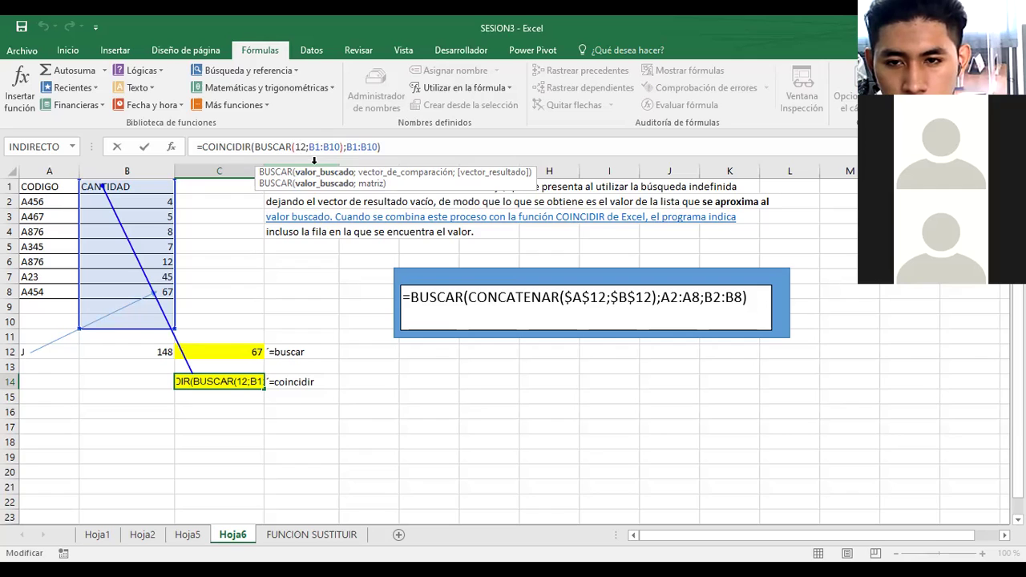
key("BackSpace")
key("Delete")
type("6")
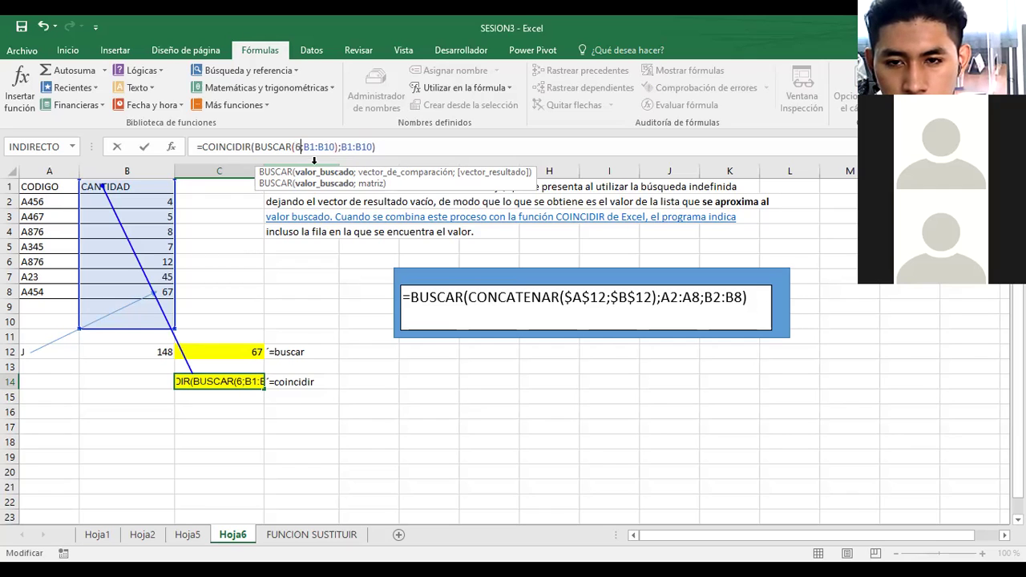
key("Return")
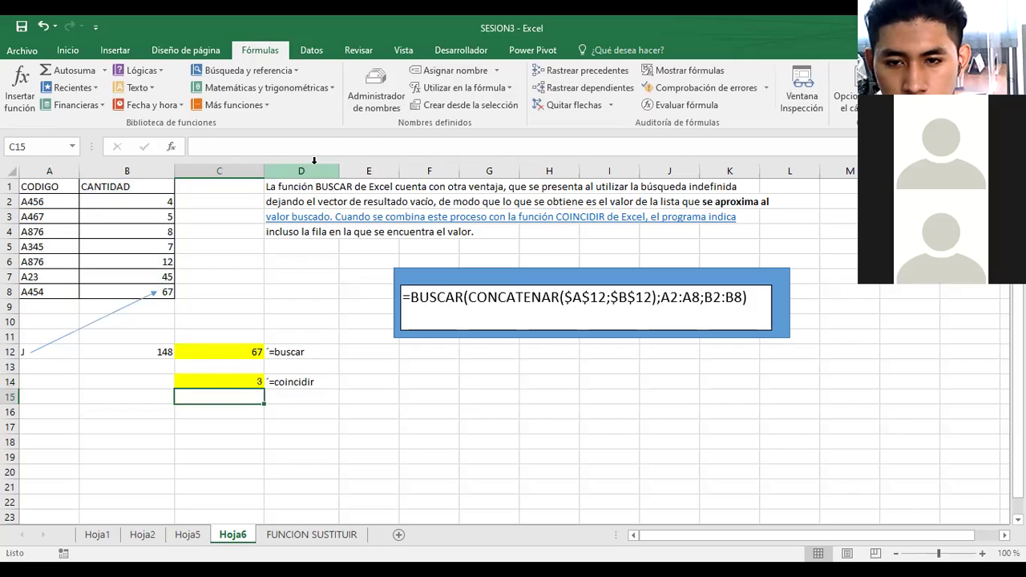
left_click(209, 382)
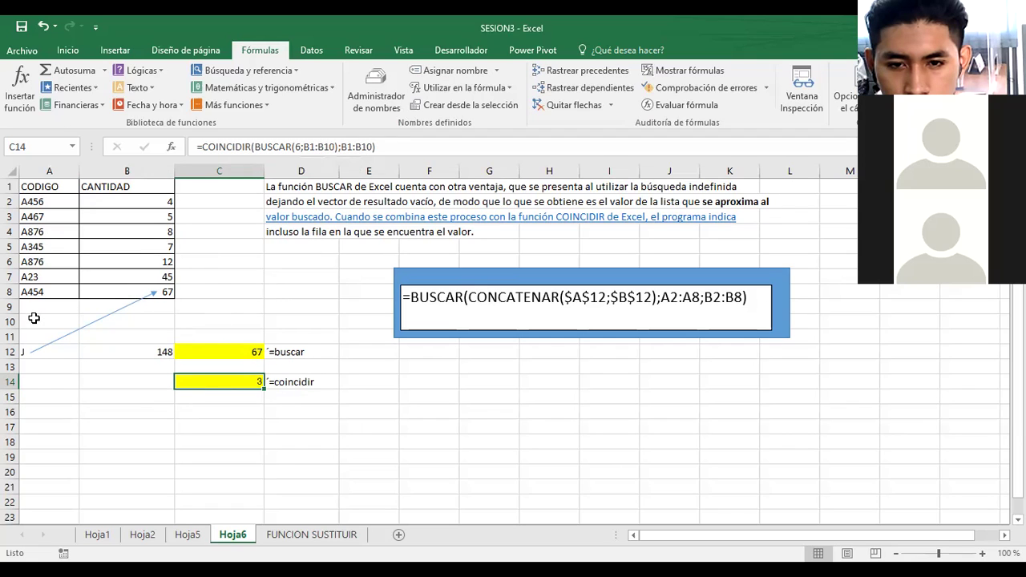
- Edit C14 to =COINCIDIR(BUSCAR(6;B2:B10);B2:B10), which now returns 2
left_click(318, 147)
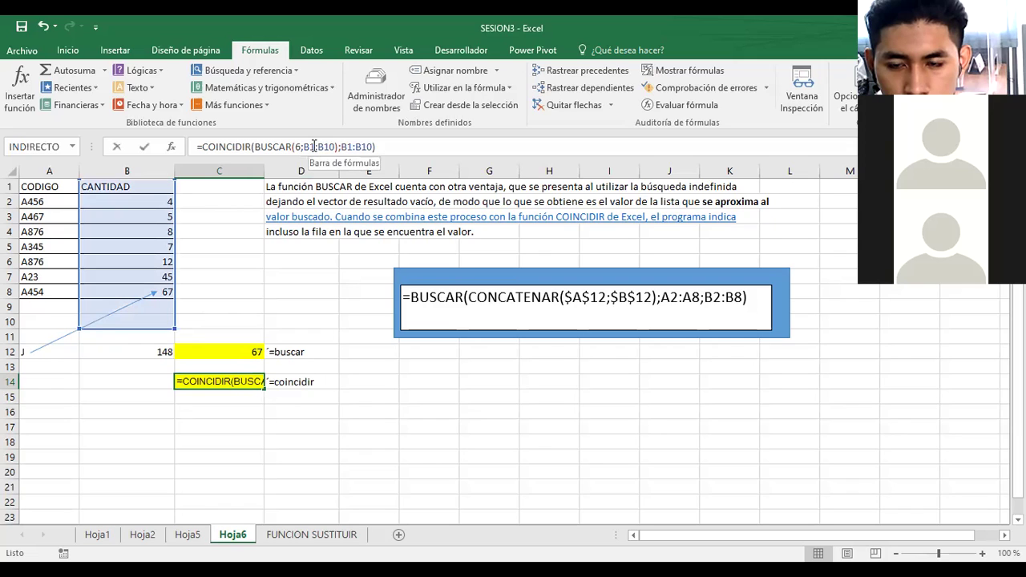
left_click(315, 146)
key("BackSpace")
type("2")
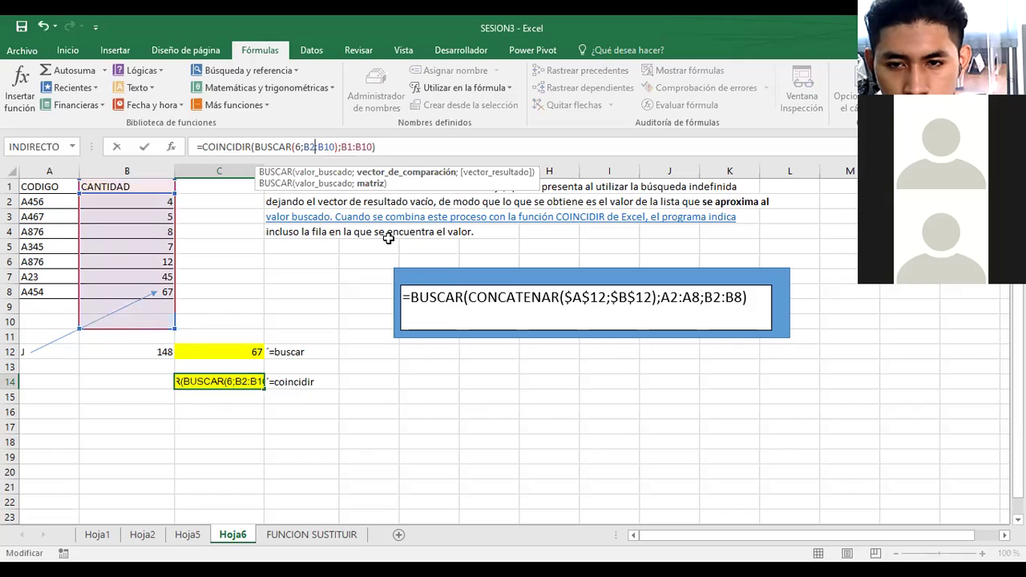
key("Return")
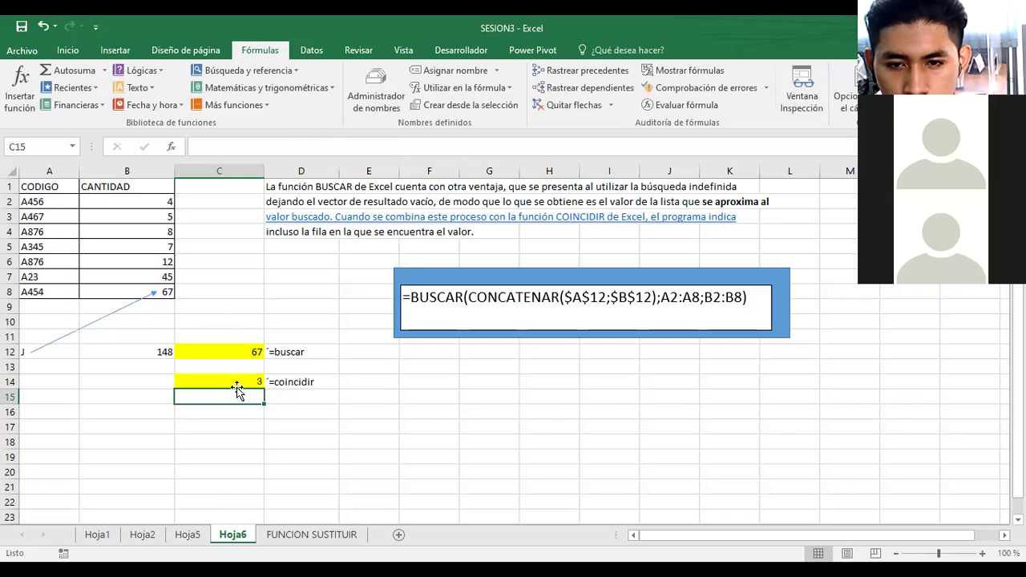
left_click(223, 380)
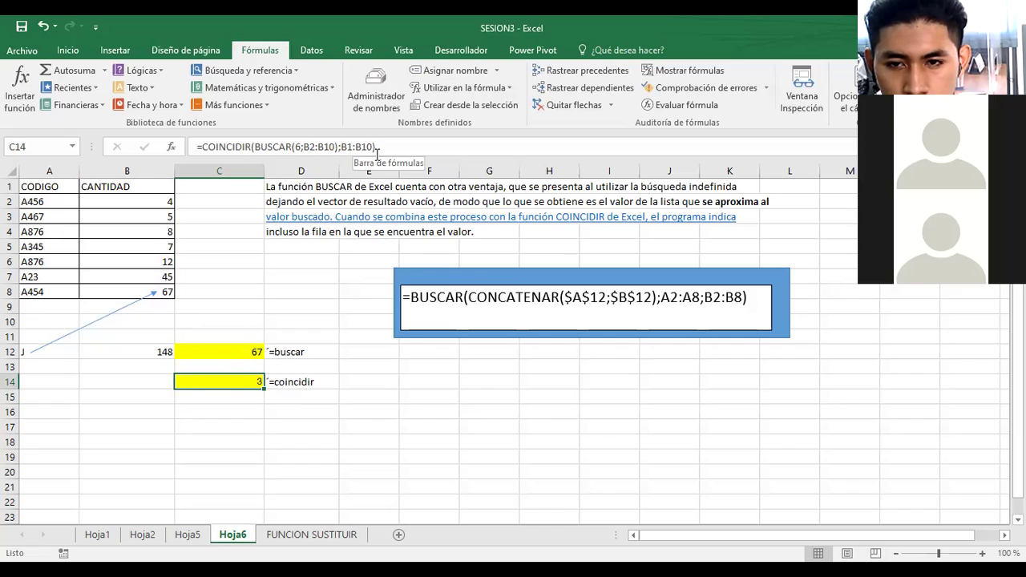
left_click(350, 147)
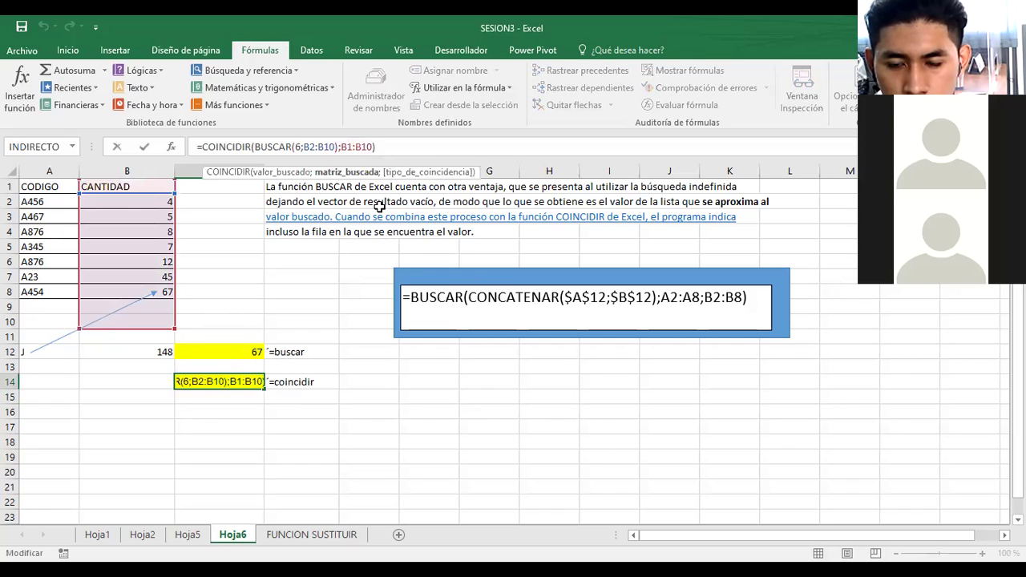
key("Return")
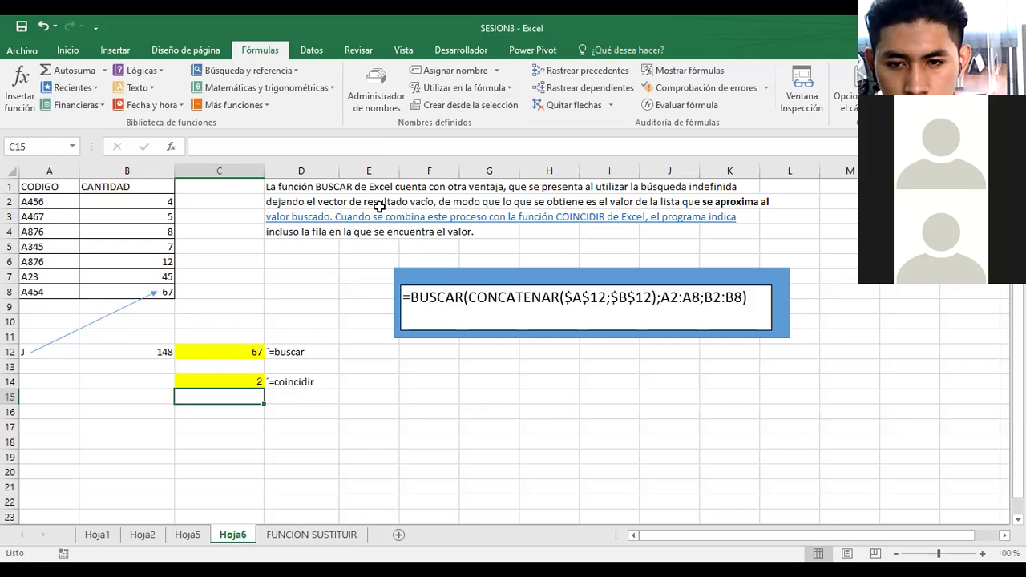
left_click(223, 378)
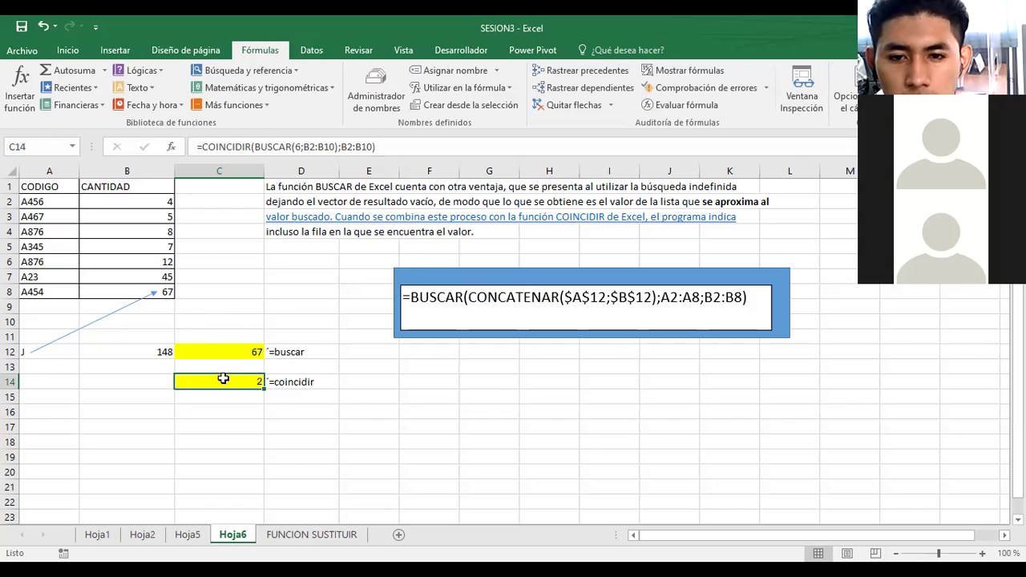
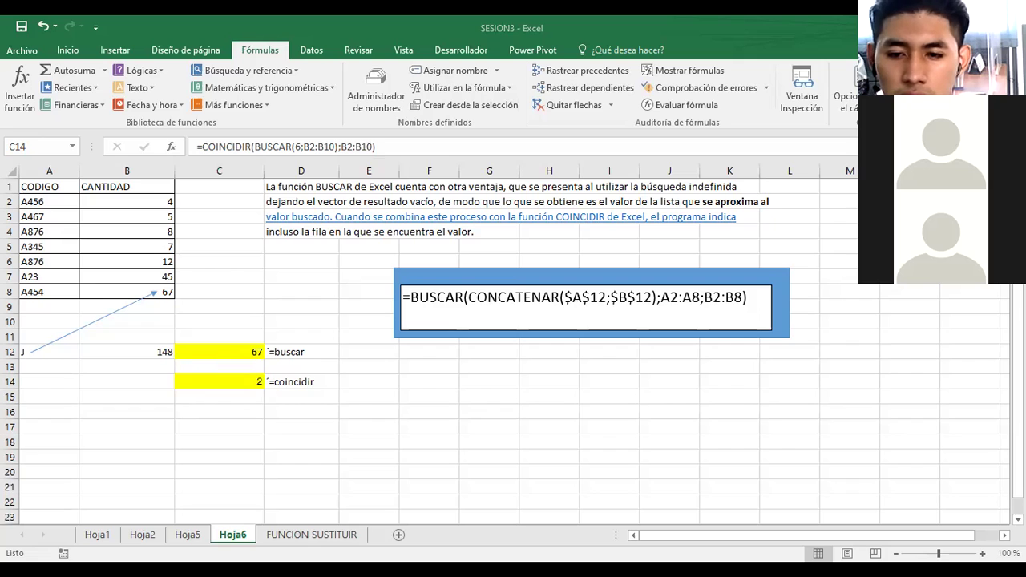
- Enter quantity 10 for A456 in B2 and 20 for A876 in B4, then select C14
left_click(140, 204)
type("10")
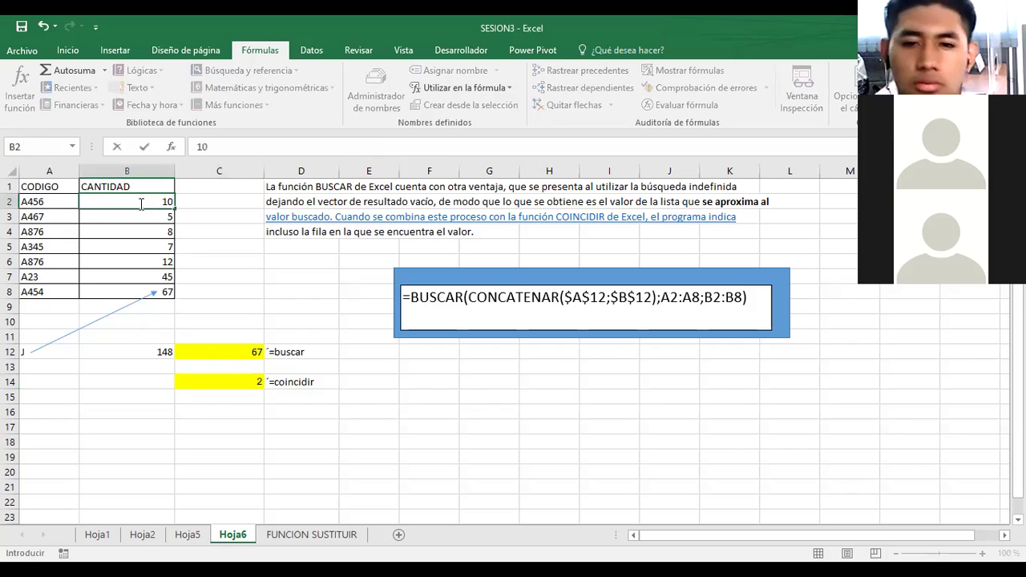
key("Return")
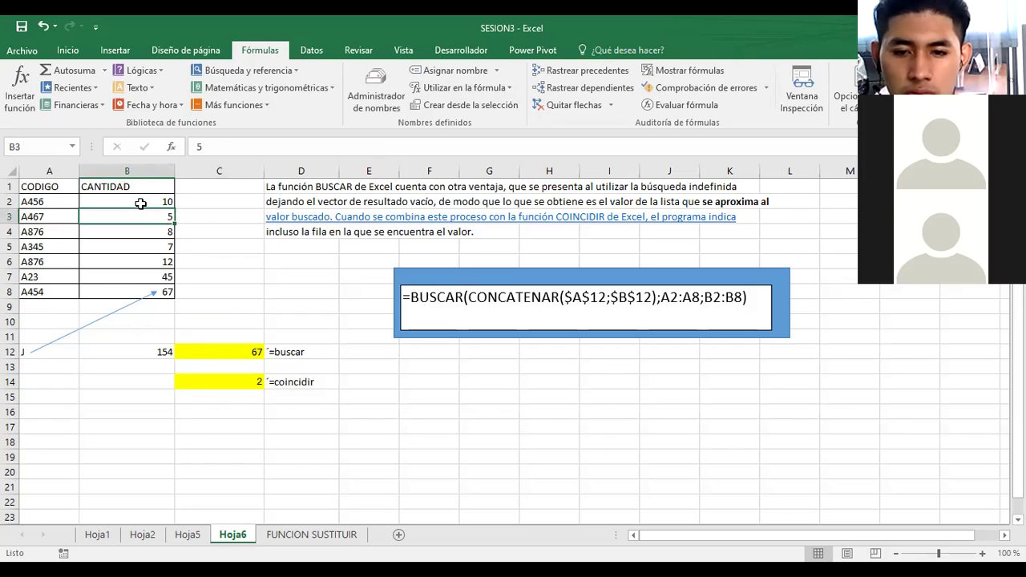
key("Down")
type("20")
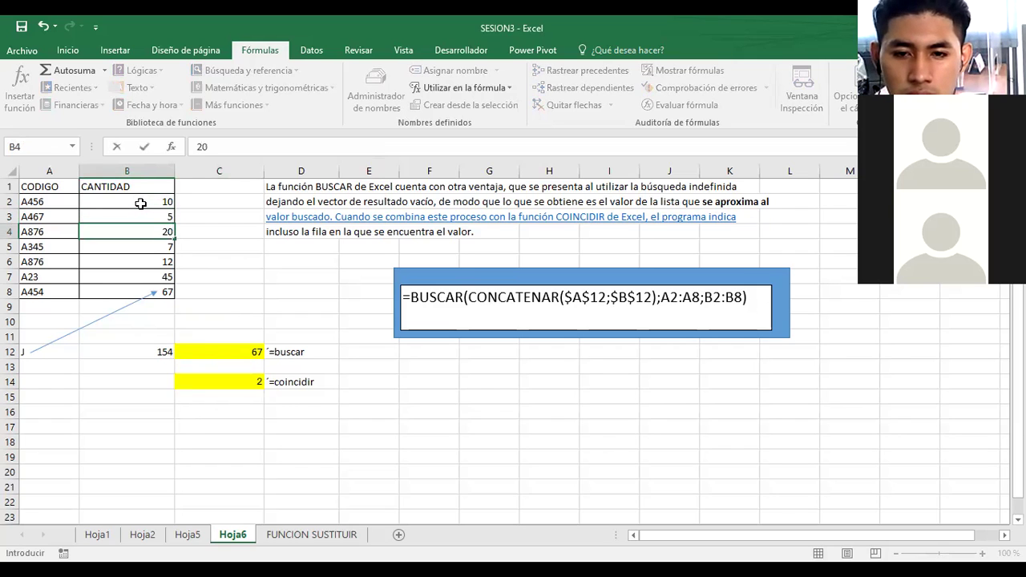
key("Return")
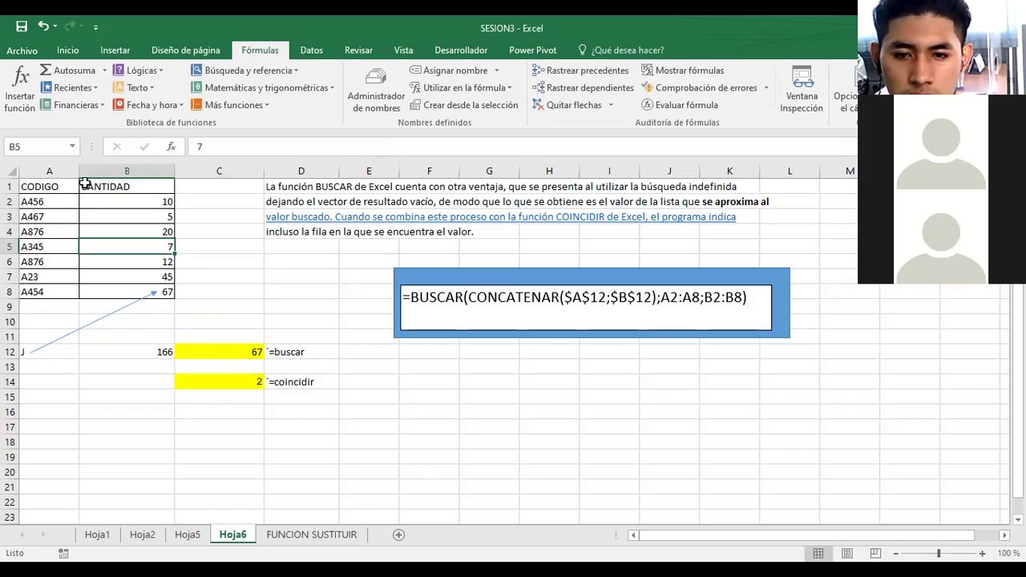
left_click(235, 382)
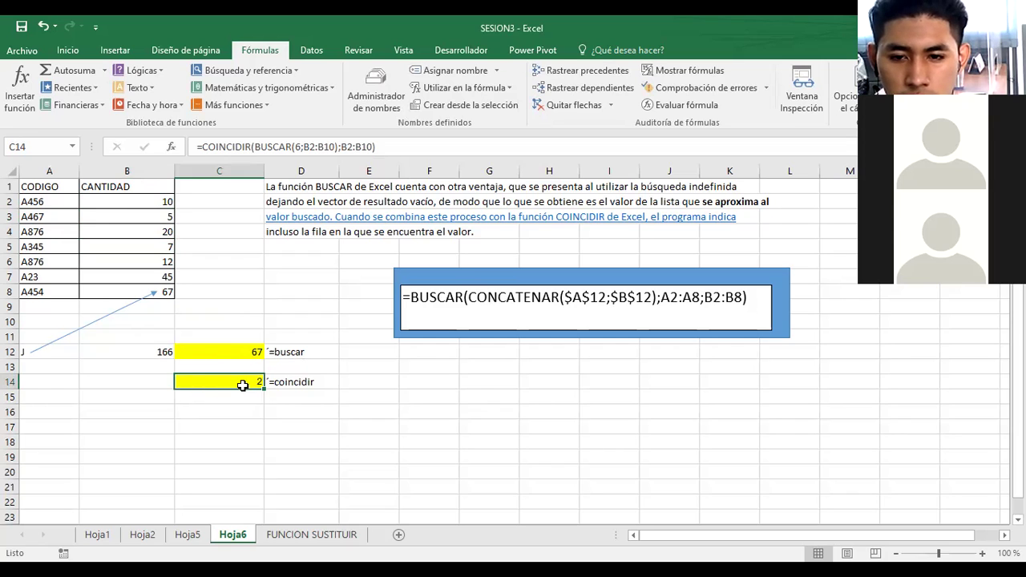
- Change the BUSCAR lookup value in C14's formula from 6 to 10
left_click(298, 148)
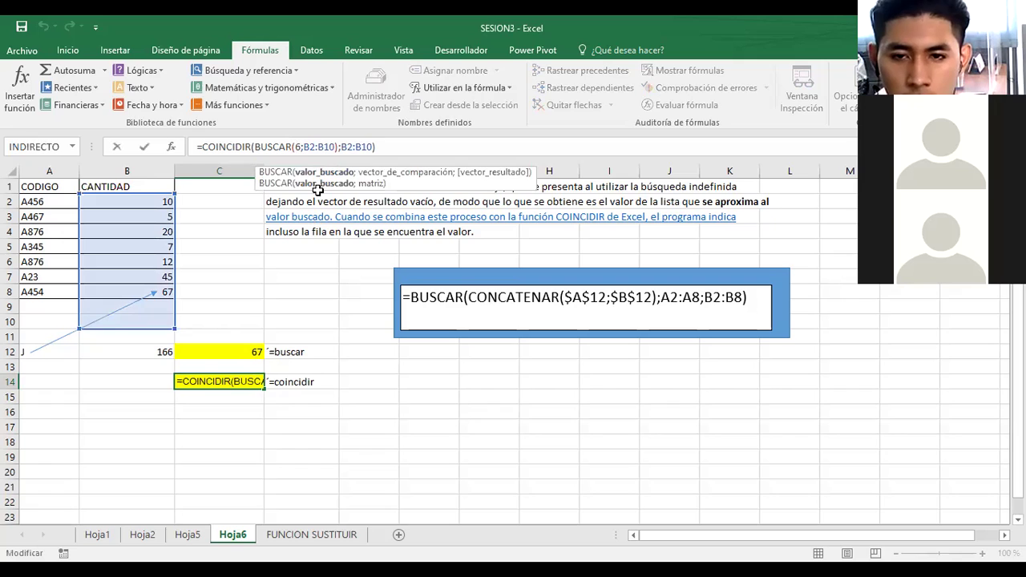
key("BackSpace")
type("10")
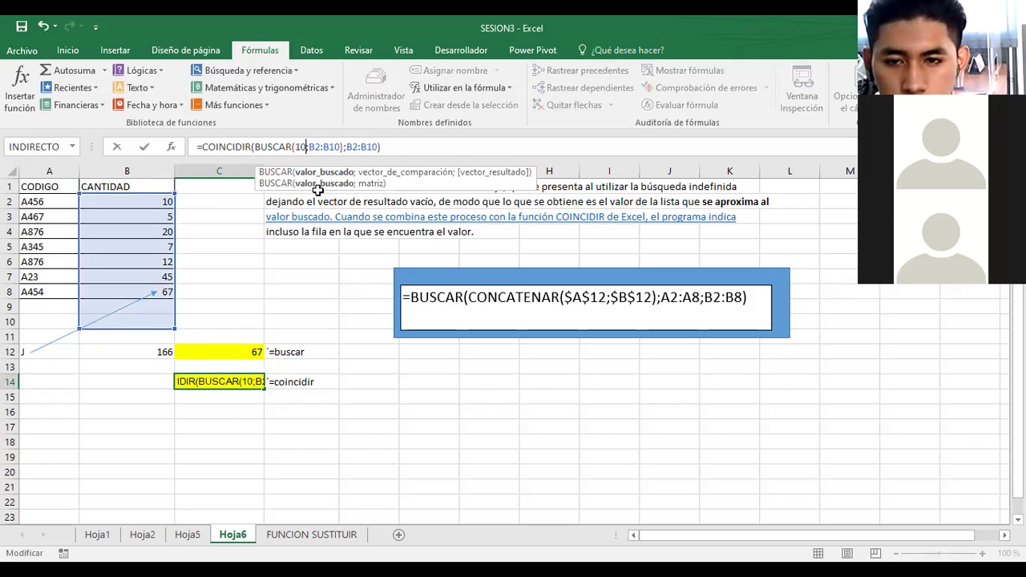
key("Return")
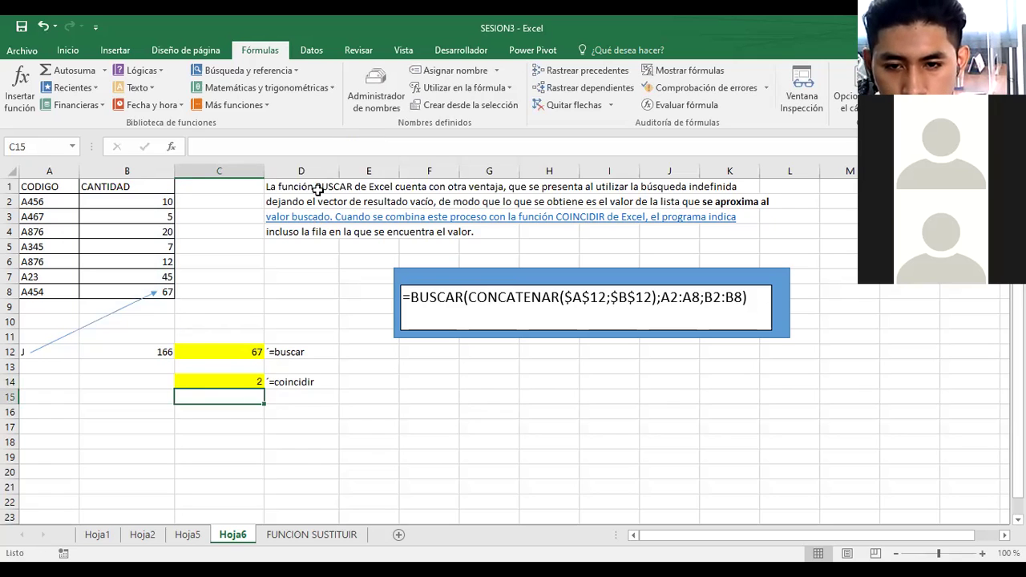
- Try a different search range in C14, see the #N/A error, and undo it
left_click(217, 382)
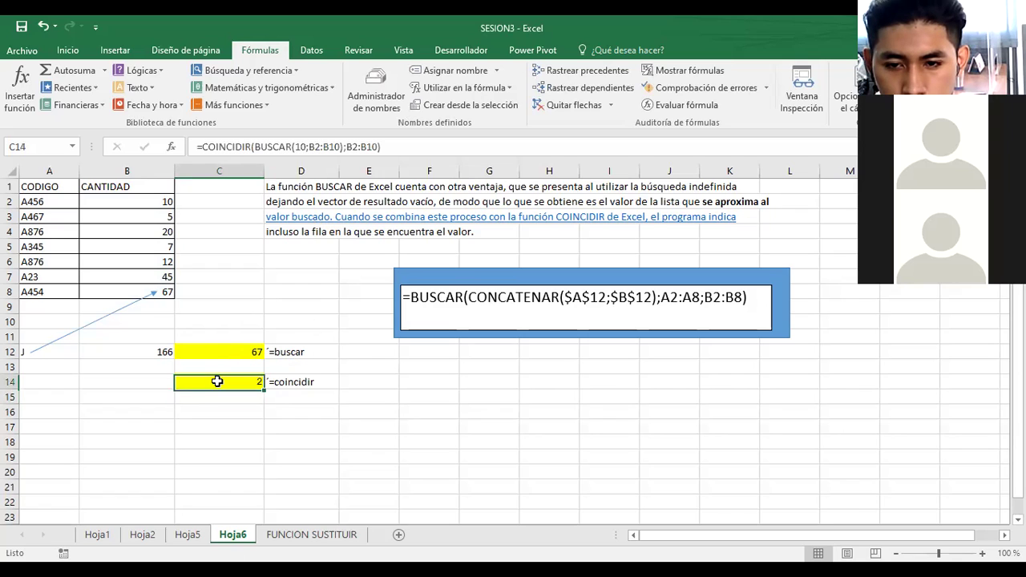
left_click(356, 147)
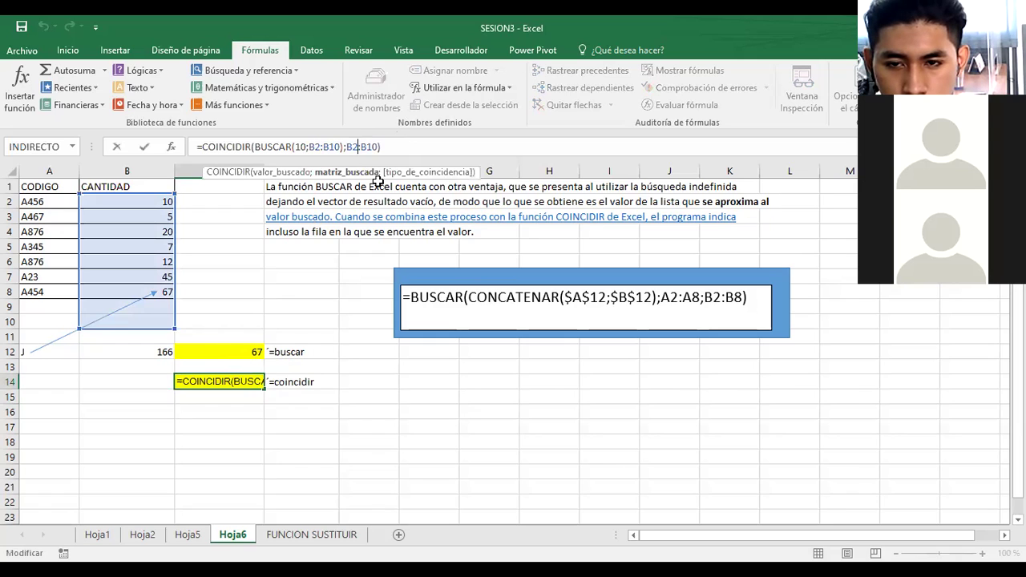
key("Return")
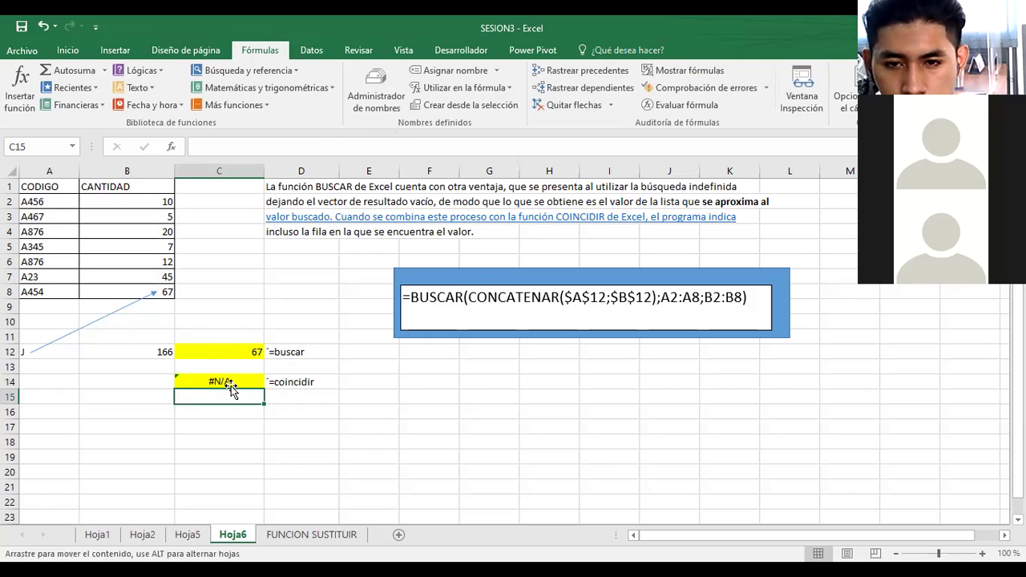
left_click(230, 382)
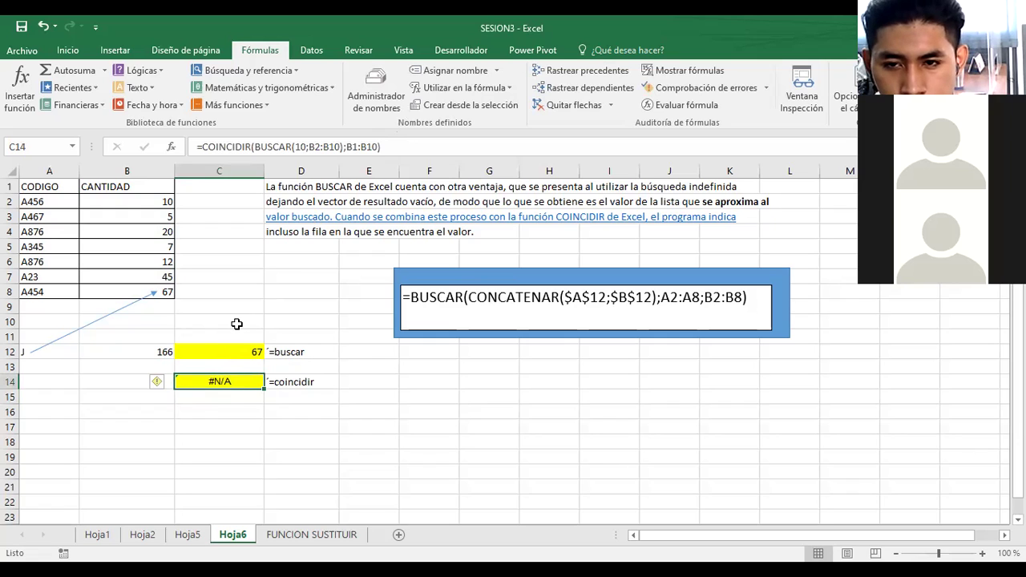
left_click(347, 414)
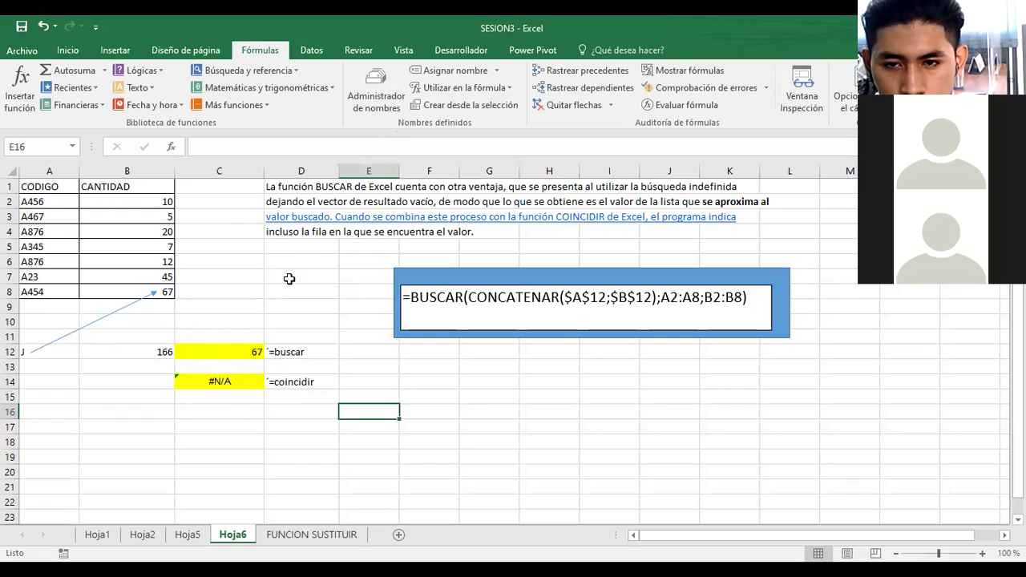
left_click(44, 27)
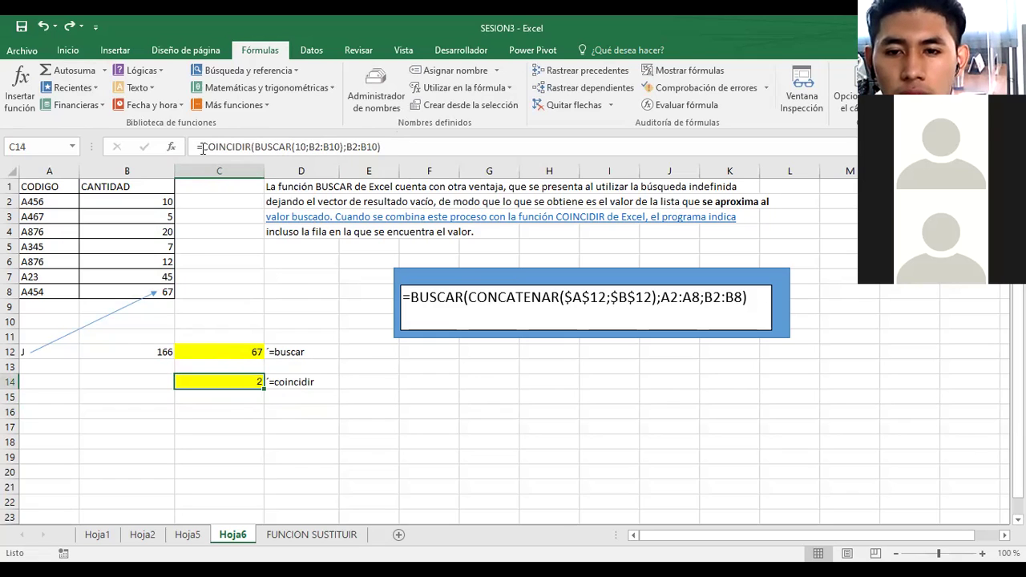
- Highlight the COINCIDIR and BUSCAR parts, discard an accidental edit, and review C12 and B12
left_click_drag(203, 148, 253, 149)
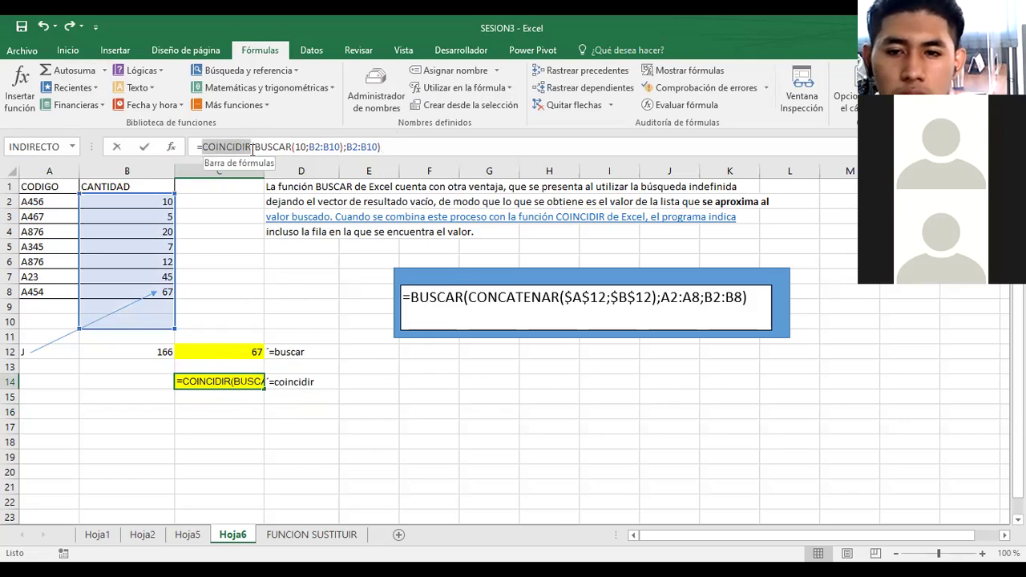
left_click_drag(255, 149, 292, 149)
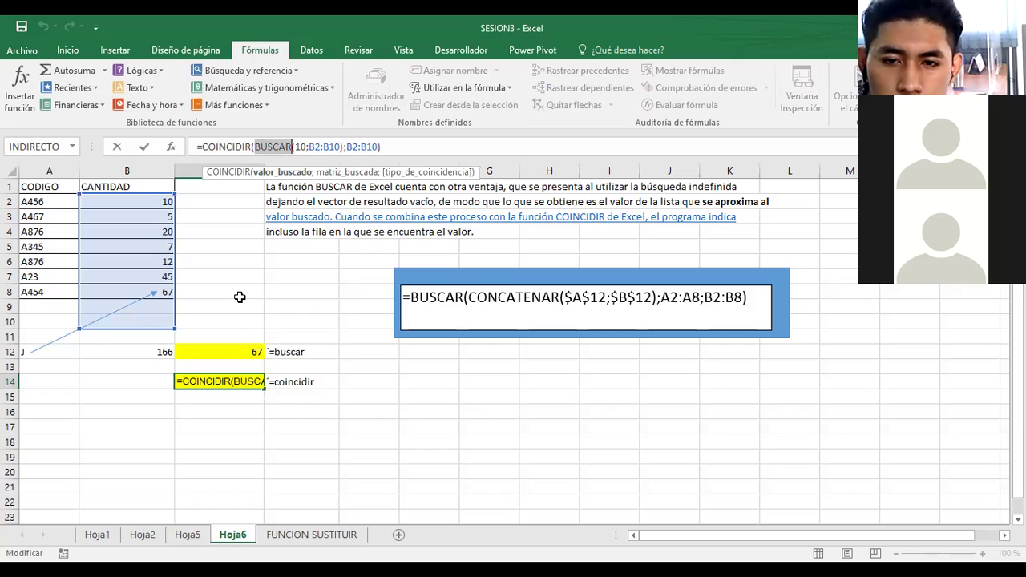
left_click(239, 295)
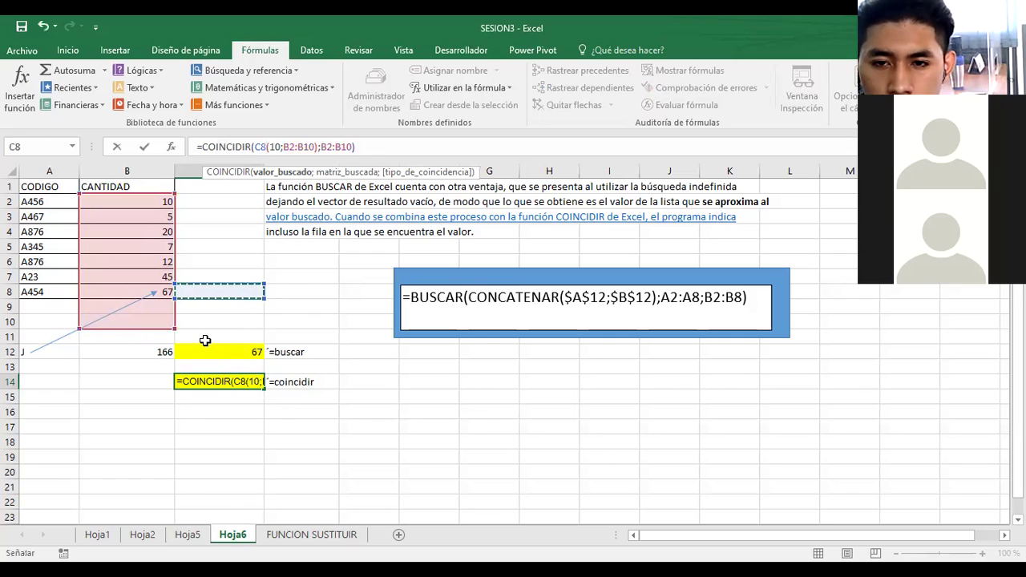
key("ctrl+Return")
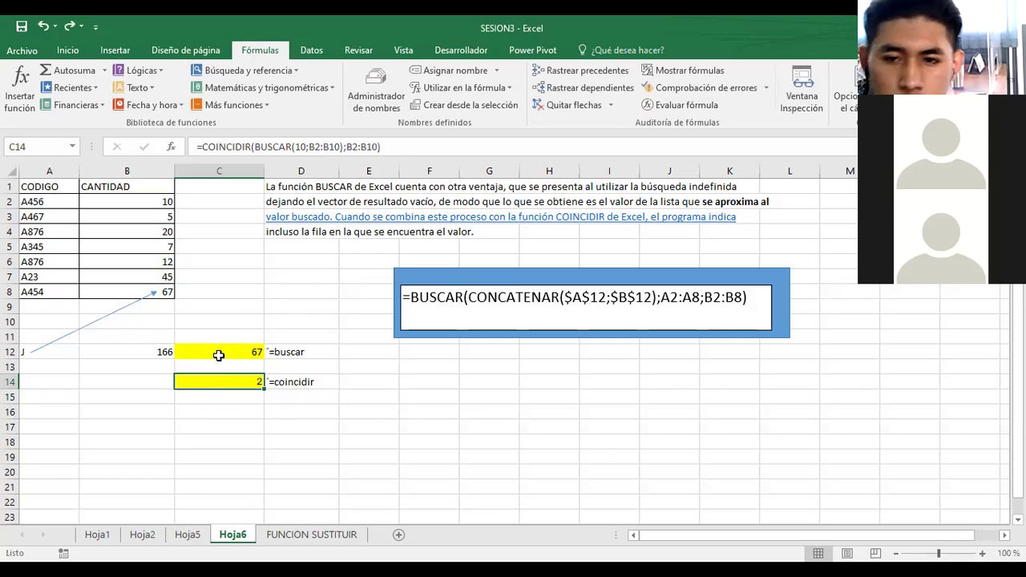
left_click(219, 354)
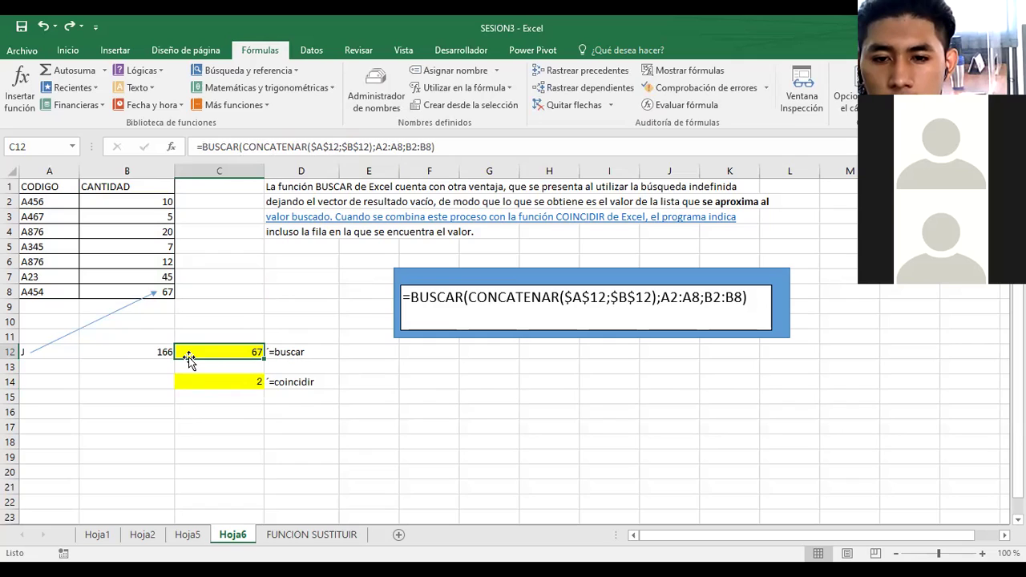
left_click(144, 350)
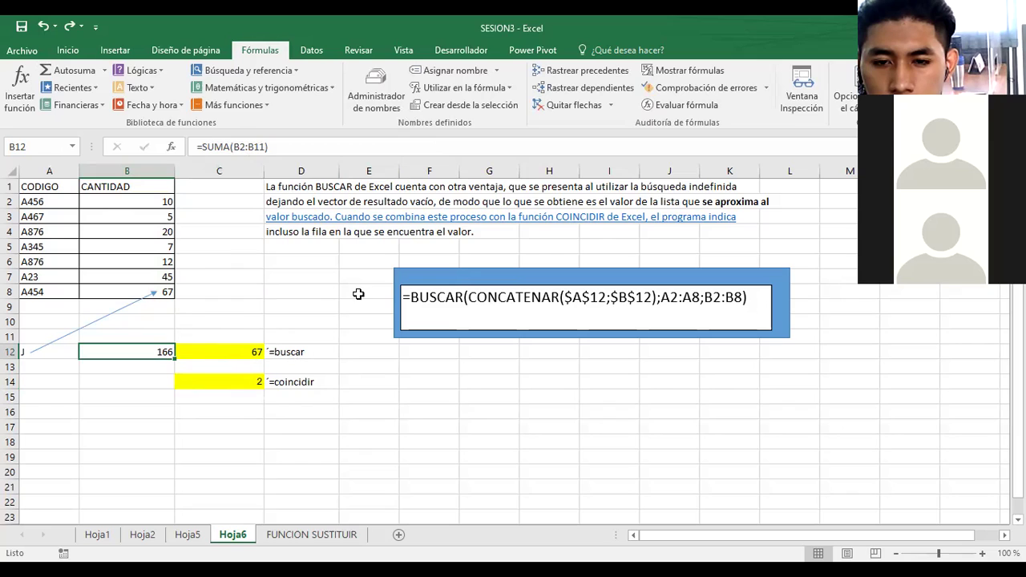
- Delete the B12 total, then select C14 to review its COINCIDIR(BUSCAR(10;B2:B10);B2:B10) formula
key("Delete")
left_click(124, 381)
left_click(138, 349)
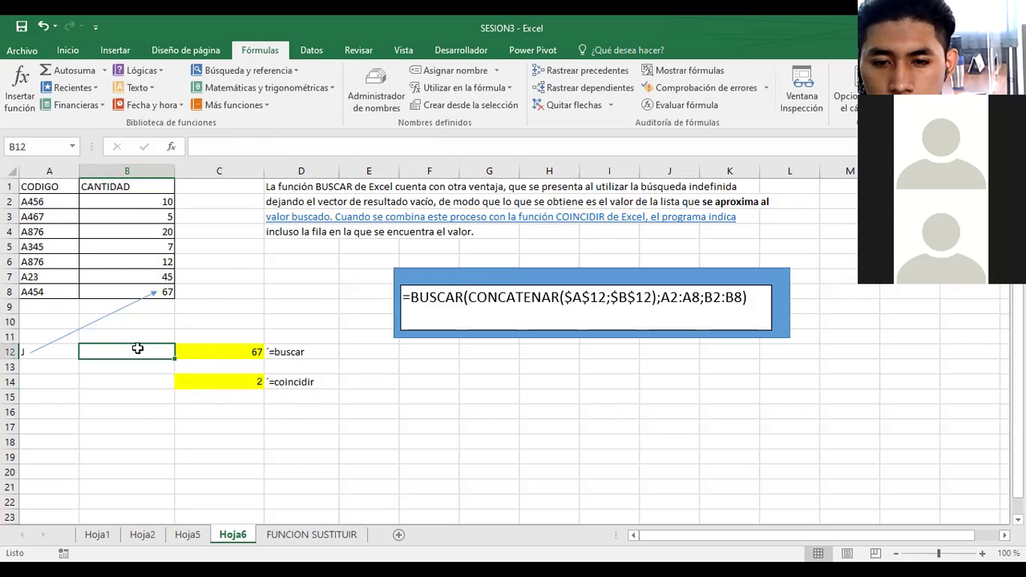
left_click(200, 382)
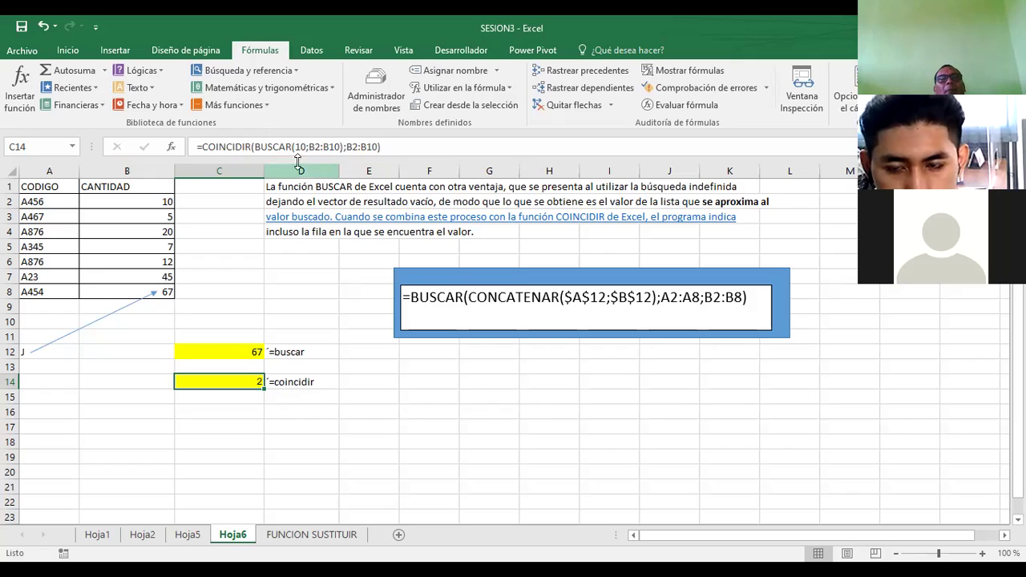
- Edit C14 to =COINCIDIR(BUSCAR(10;B2:B8);B2:B8) so it returns position 4
left_click_drag(295, 147, 335, 146)
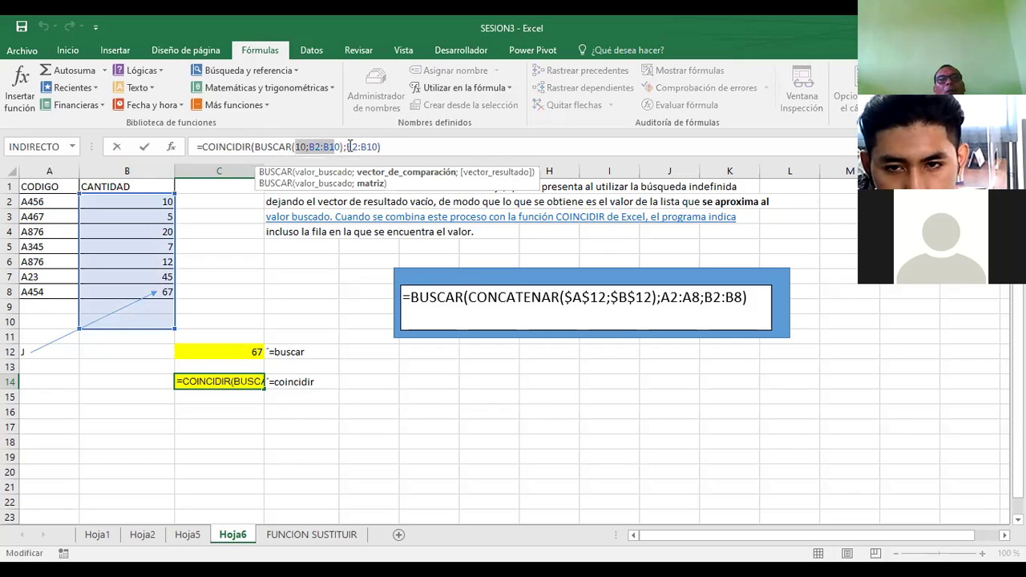
left_click_drag(347, 147, 374, 147)
type("0")
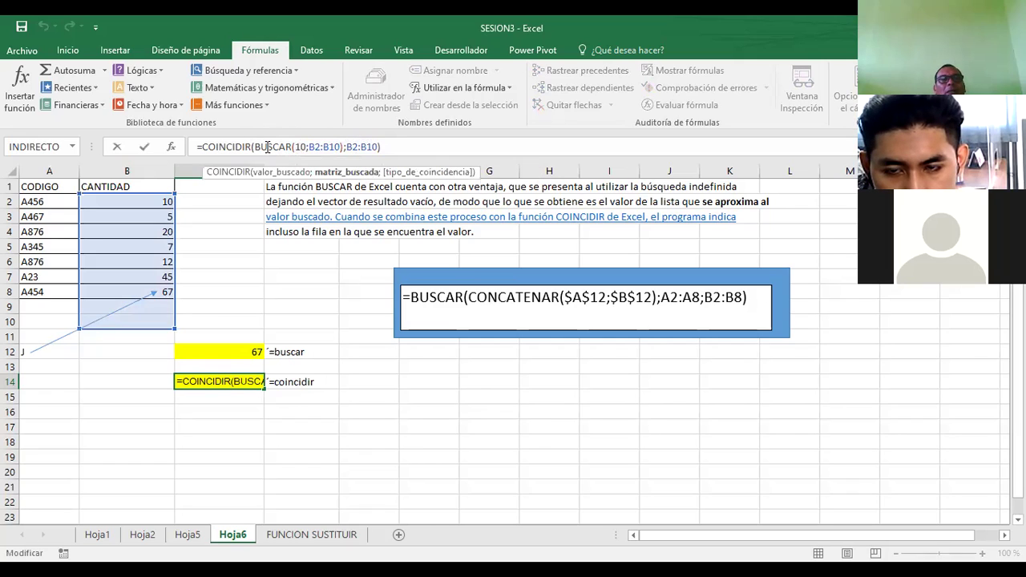
left_click(269, 147)
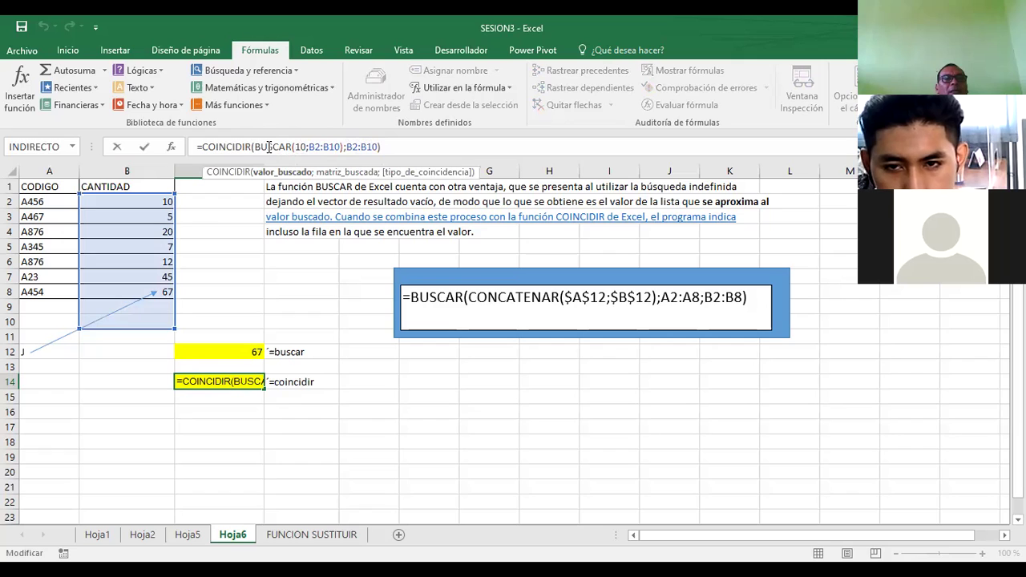
left_click(380, 147)
key("BackSpace")
key("BackSpace")
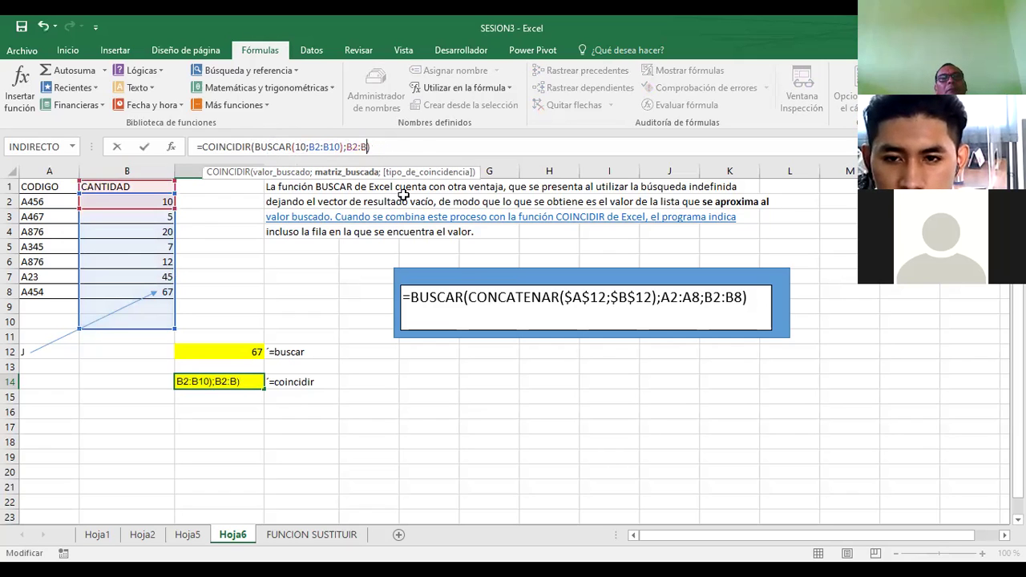
type("8")
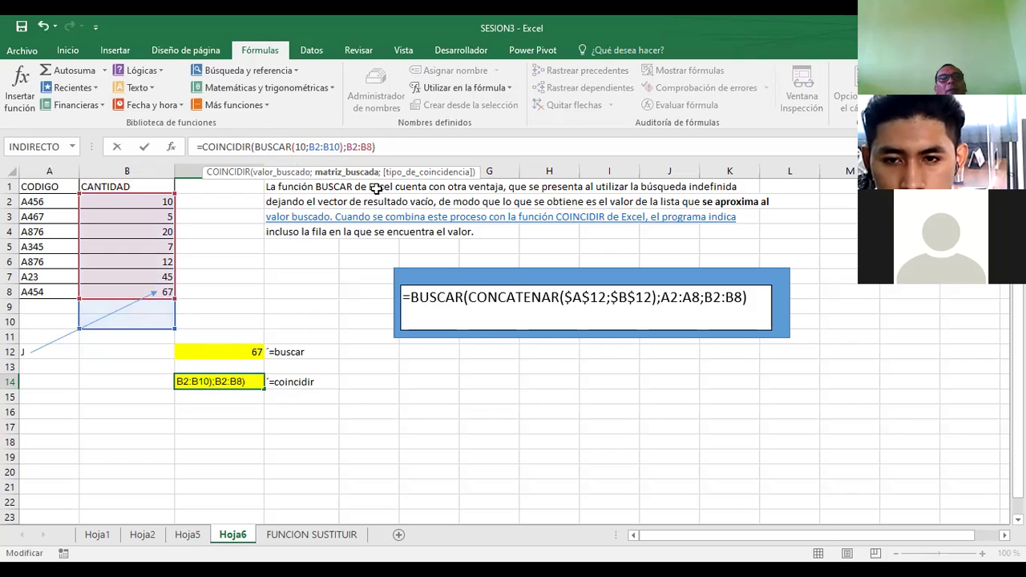
left_click(341, 146)
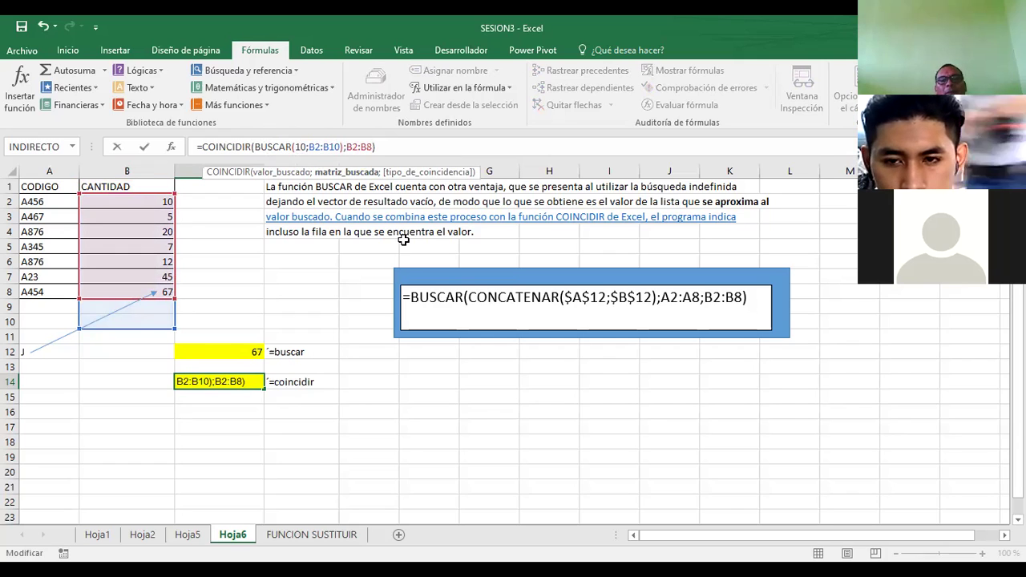
key("BackSpace")
key("BackSpace")
type("8")
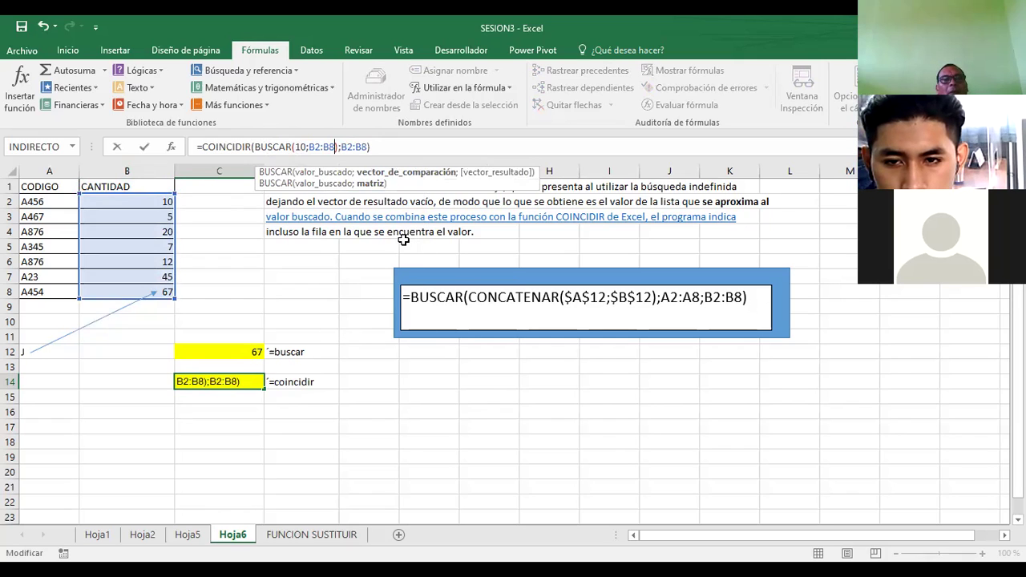
key("Return")
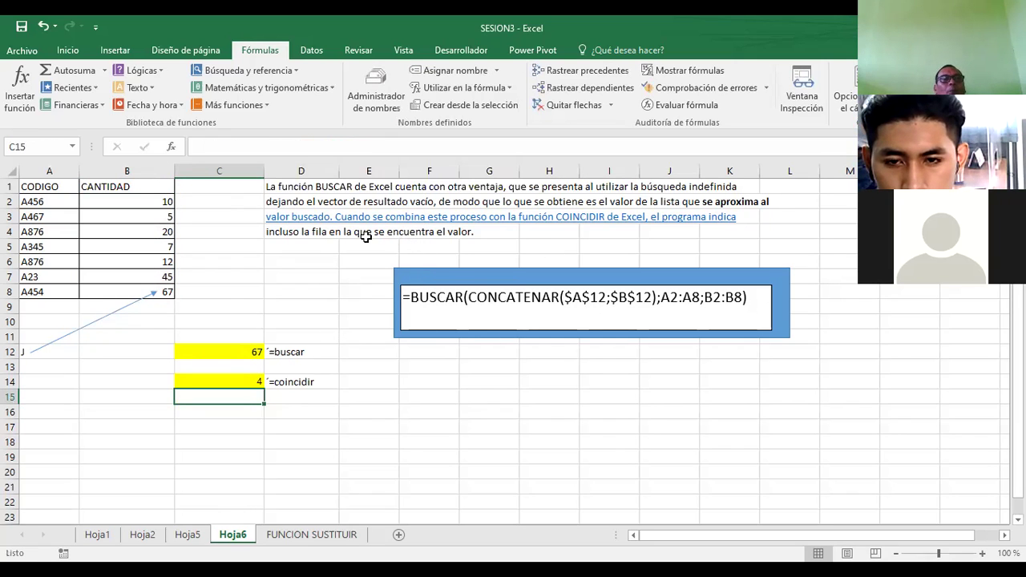
left_click(243, 378)
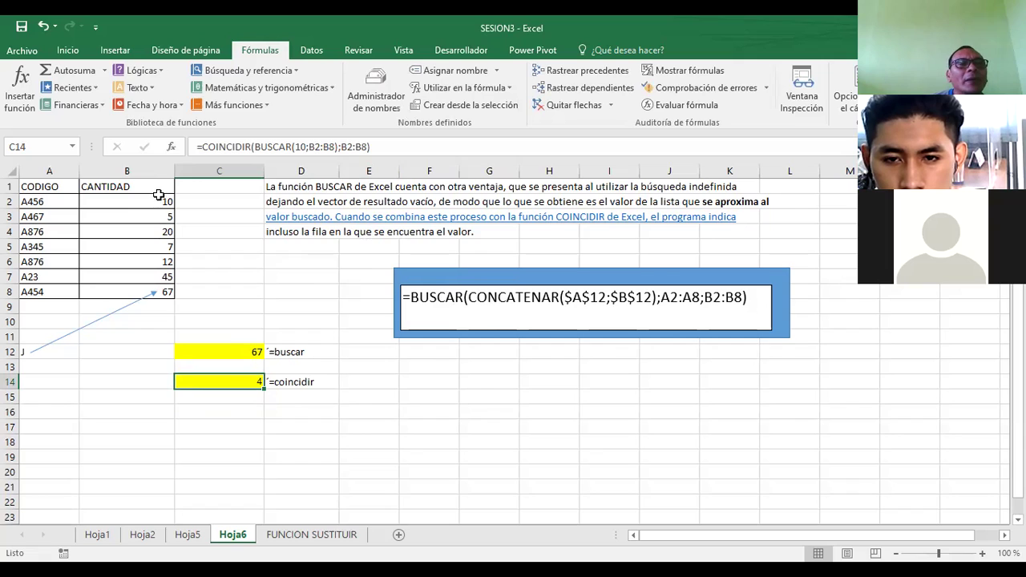
- Select the CANTIDAD quantity cells in column B down to B8 to explain the range
left_click_drag(159, 194, 158, 214)
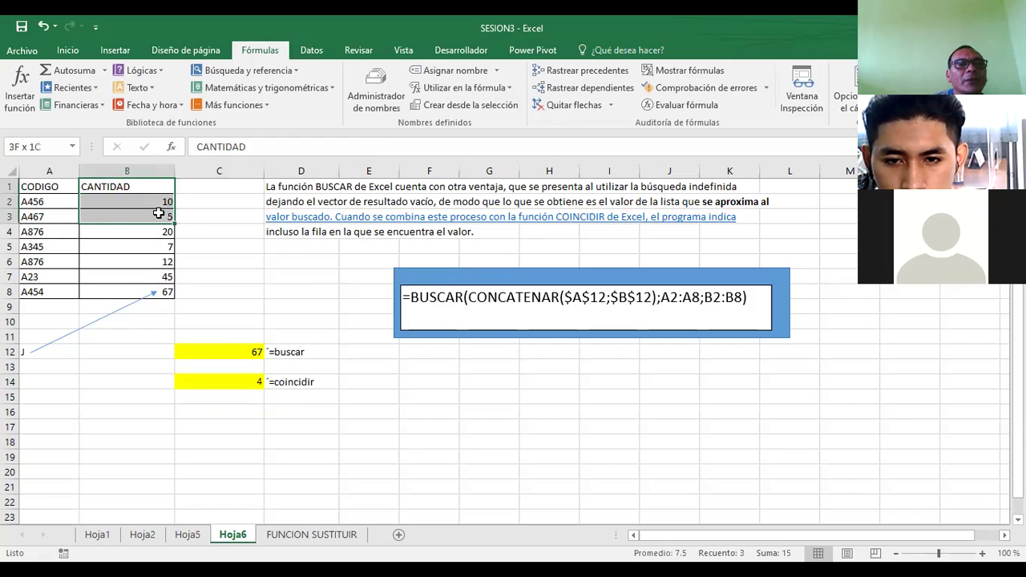
left_click_drag(159, 213, 159, 215)
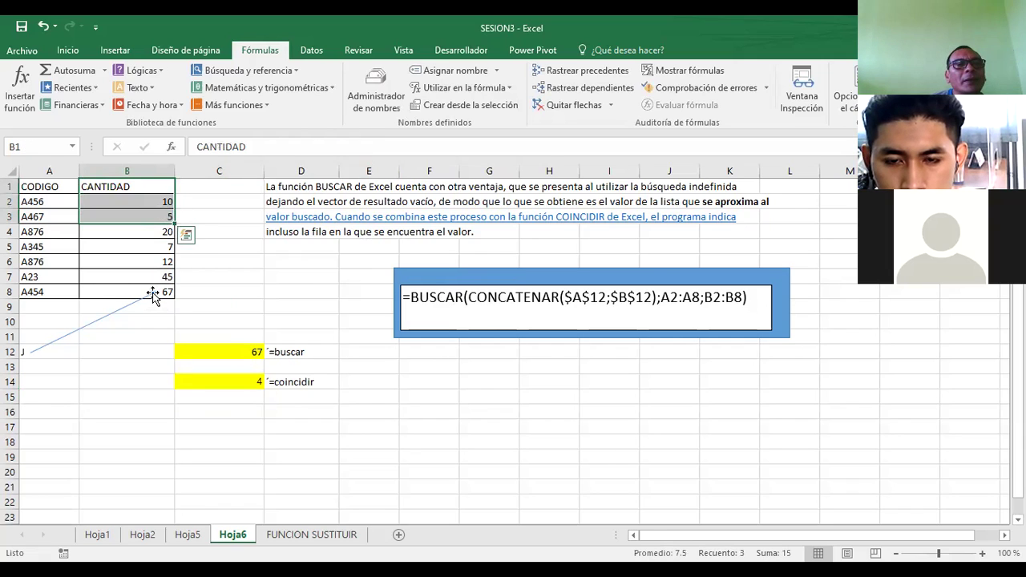
left_click(153, 294)
mouse_move(128, 292)
left_mouse_down()
mouse_move(130, 230)
mouse_move(140, 289)
left_mouse_up()
left_click(147, 244)
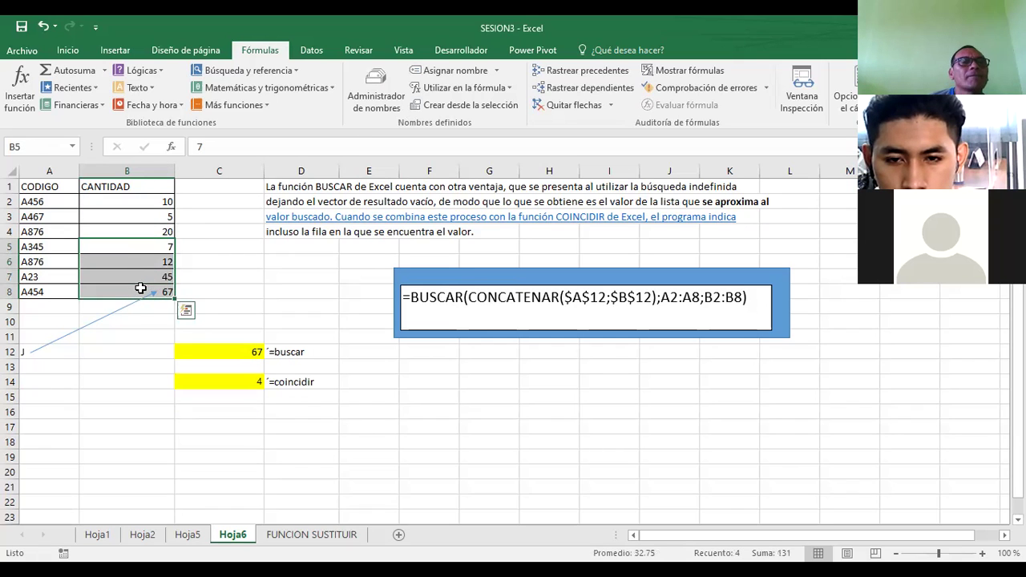
left_click(149, 187)
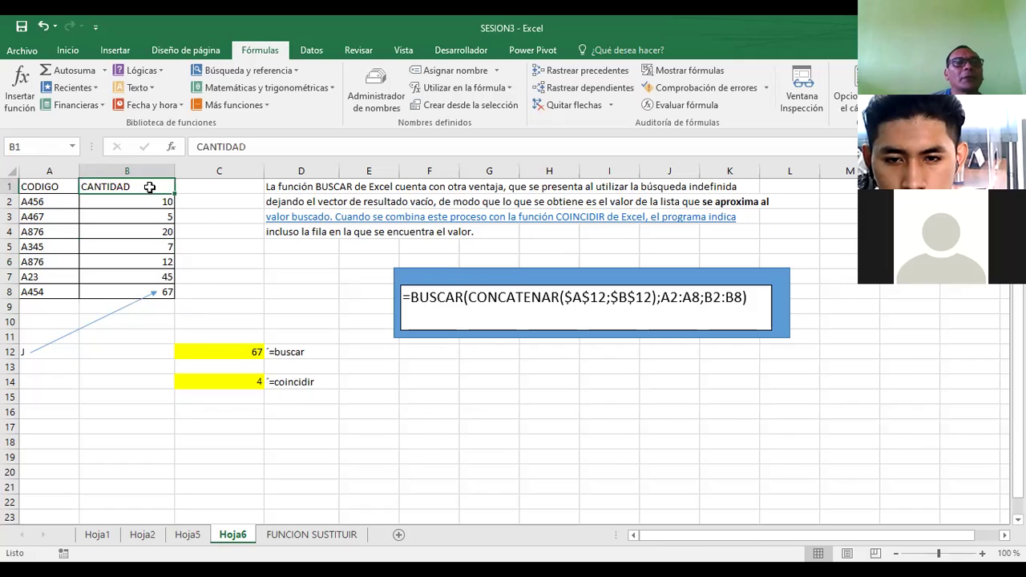
left_click(299, 266)
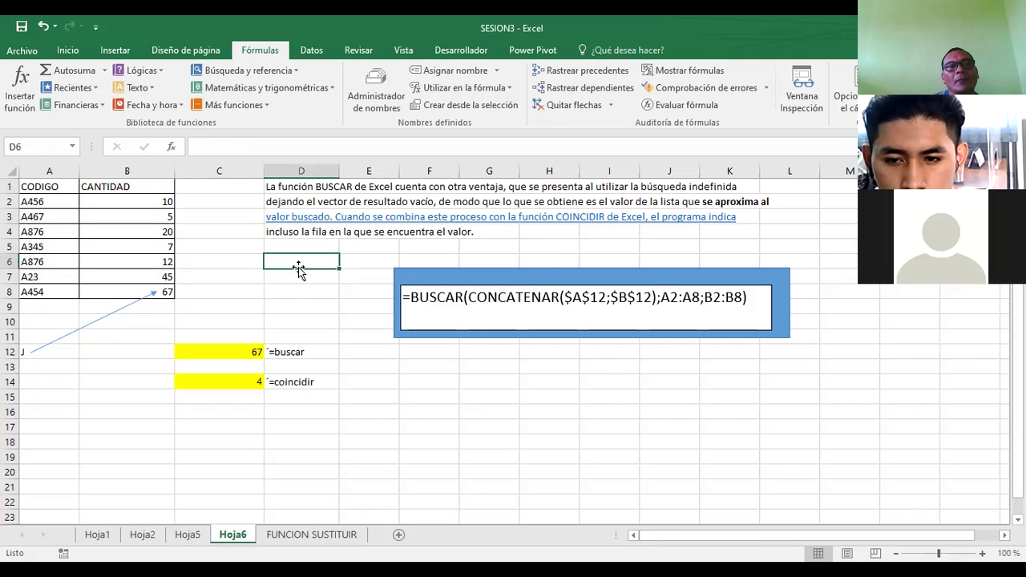
- Review the C12 BUSCAR and C14 COINCIDIR formulas, then switch to the practice workbook's PRACT2 sheet
left_click(242, 351)
left_click(232, 389)
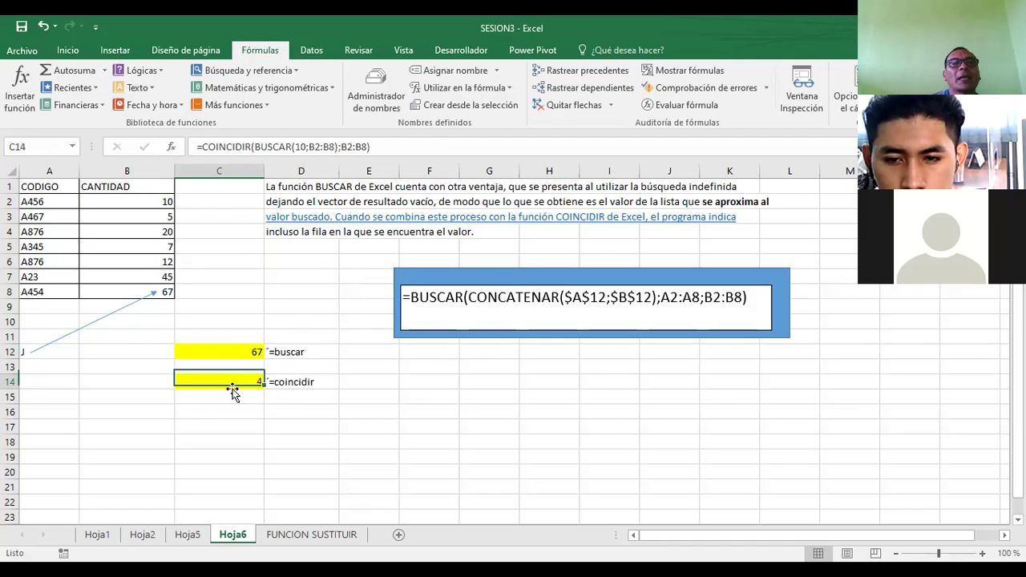
left_click(314, 534)
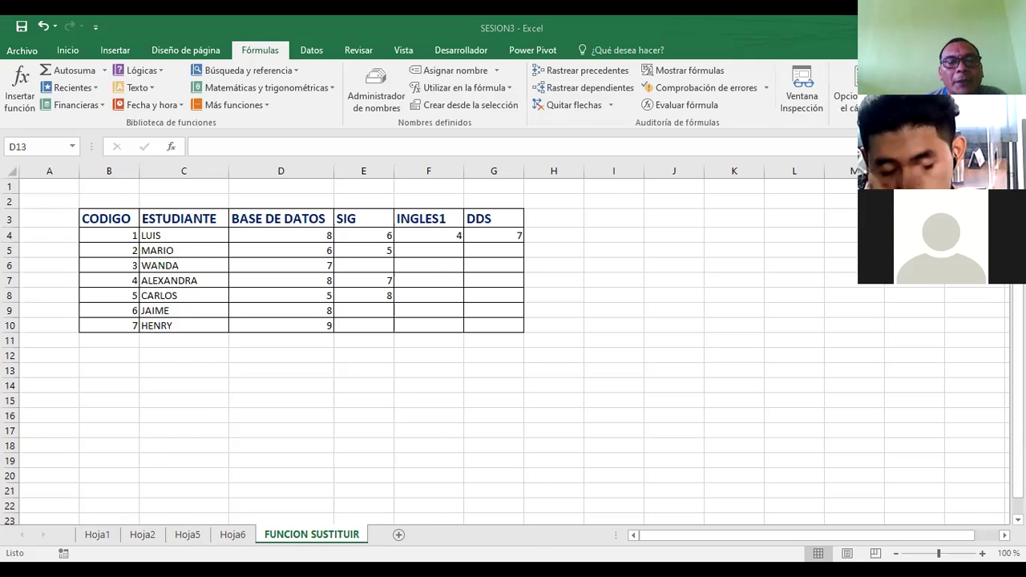
- Switch to Hoja1 of the practice workbook
left_click(111, 536)
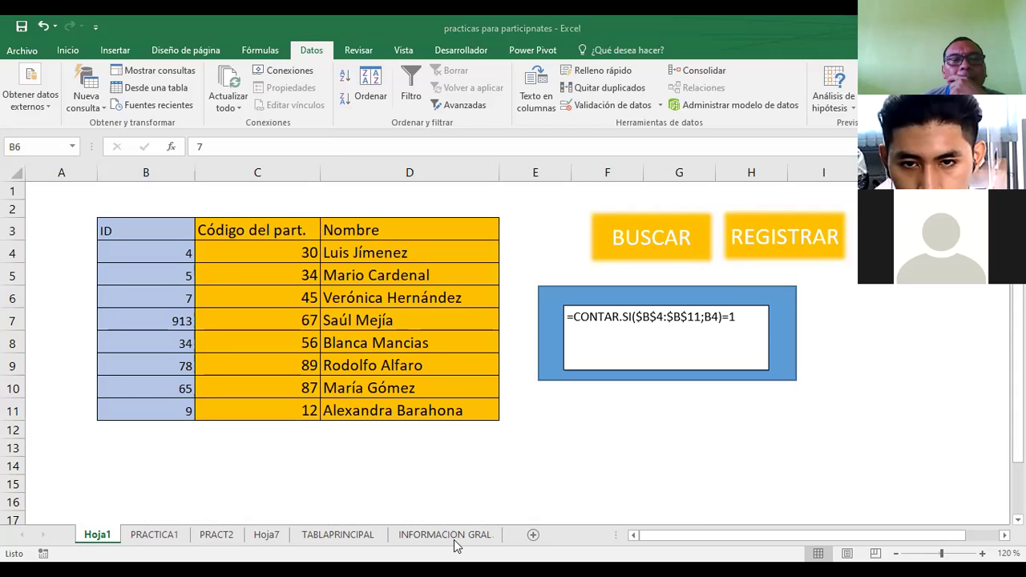
- Return to SESION3, move through Hoja5 and Hoja2 to Hoja1, and inspect B3's SUSTITUIR formula
key("alt+Tab")
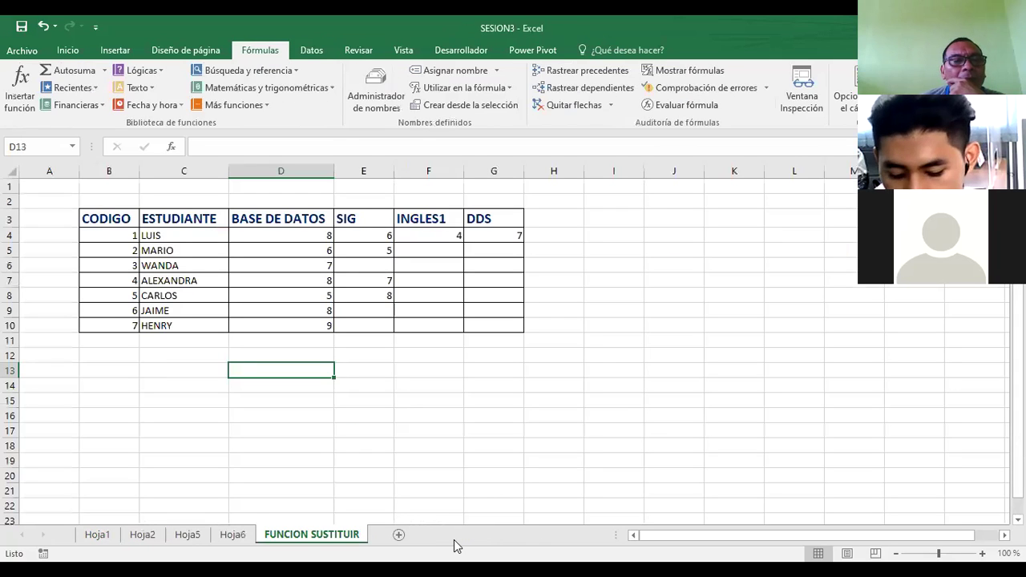
left_click(188, 536)
left_click(143, 536)
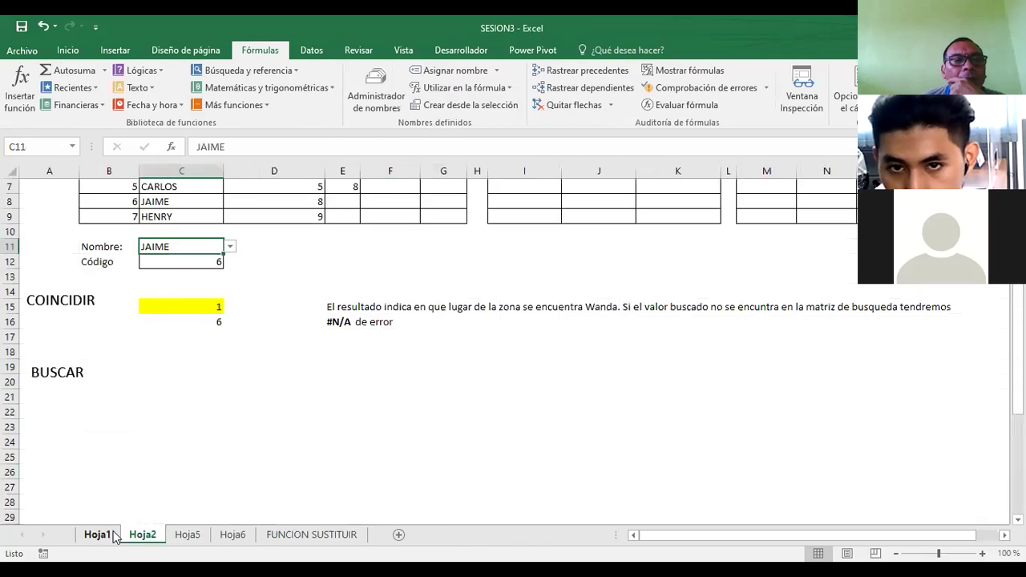
left_click(112, 535)
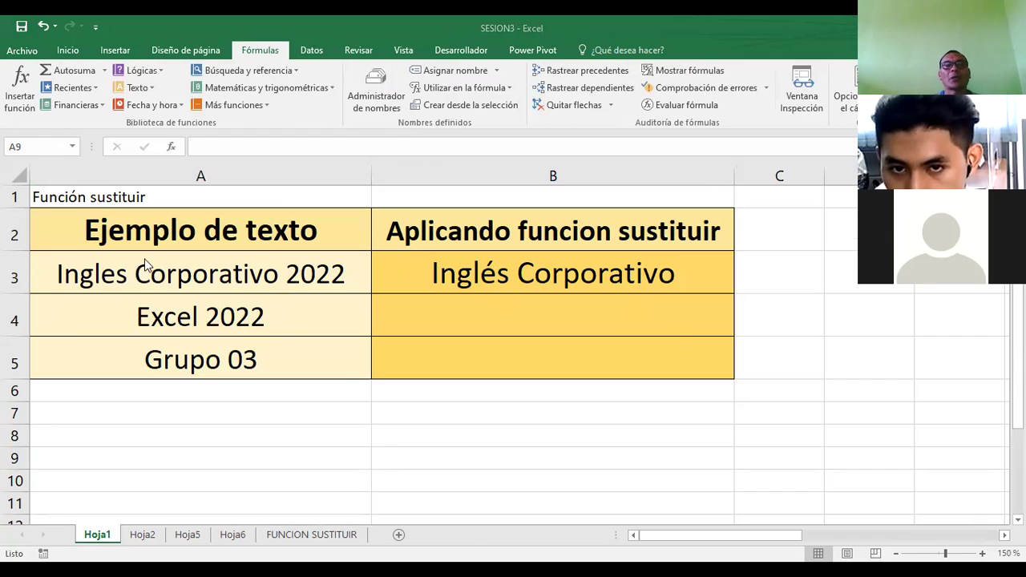
left_click(440, 267)
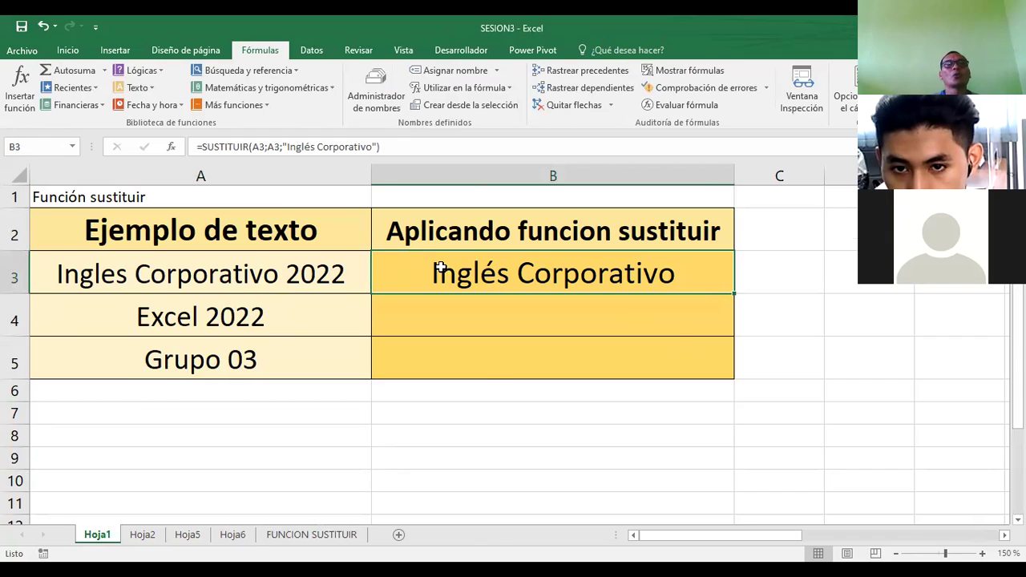